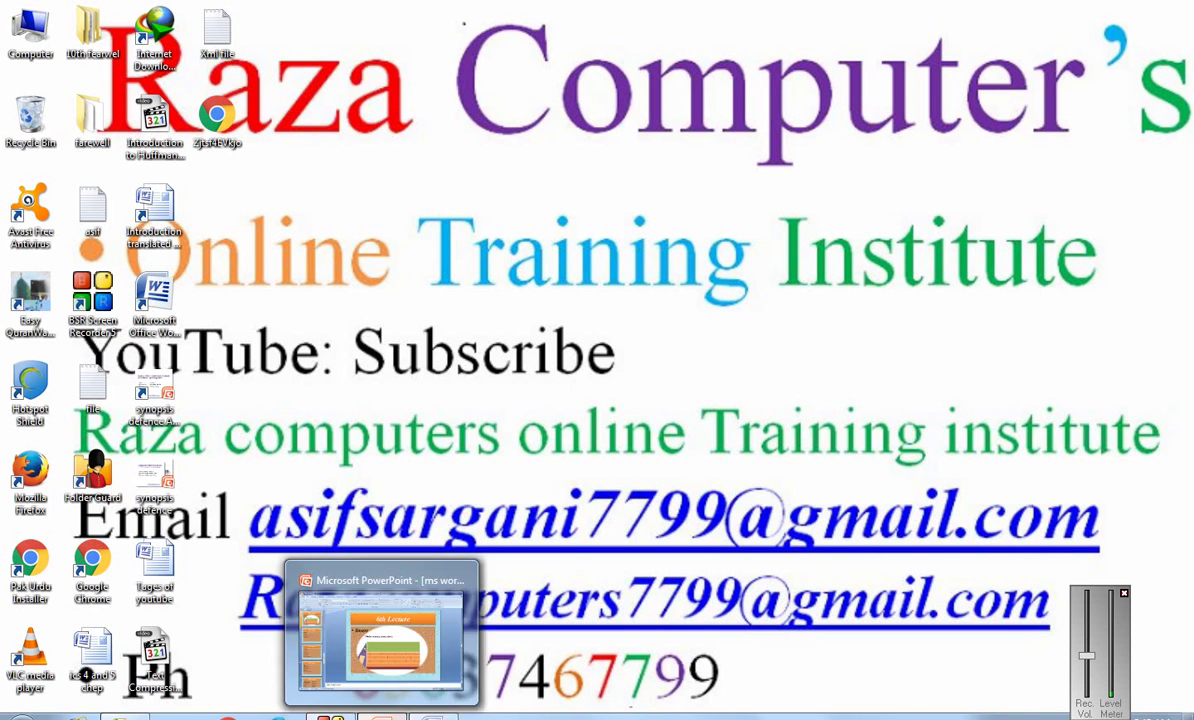
Step: View the PowerPoint lecture slide for reference, then switch back to the blank Word document
click(380, 714)
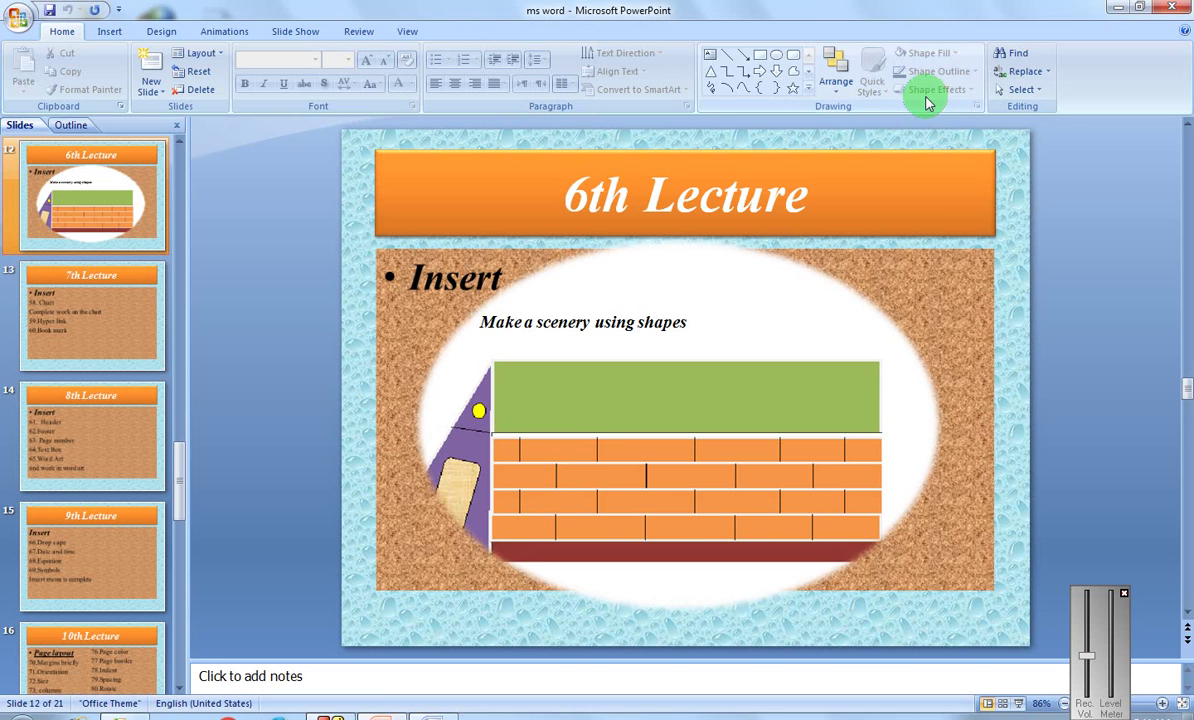
click(1120, 8)
click(430, 714)
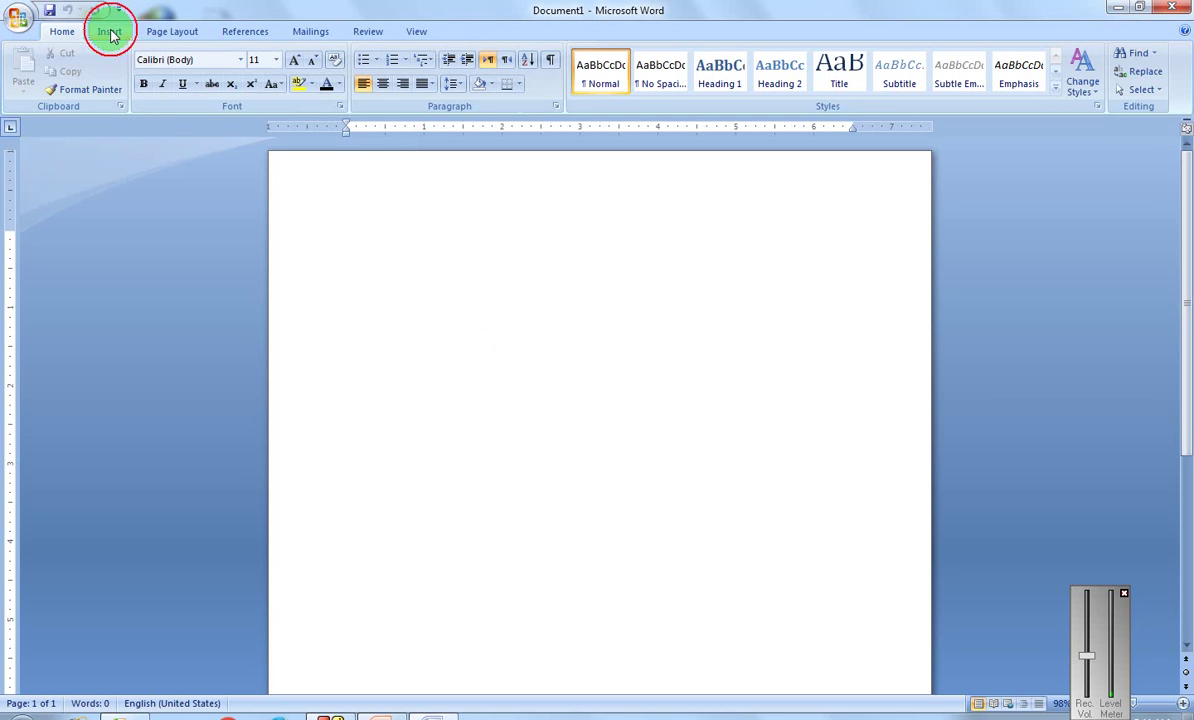
Step: Browse the Insert Shapes gallery and pick a shape
click(110, 33)
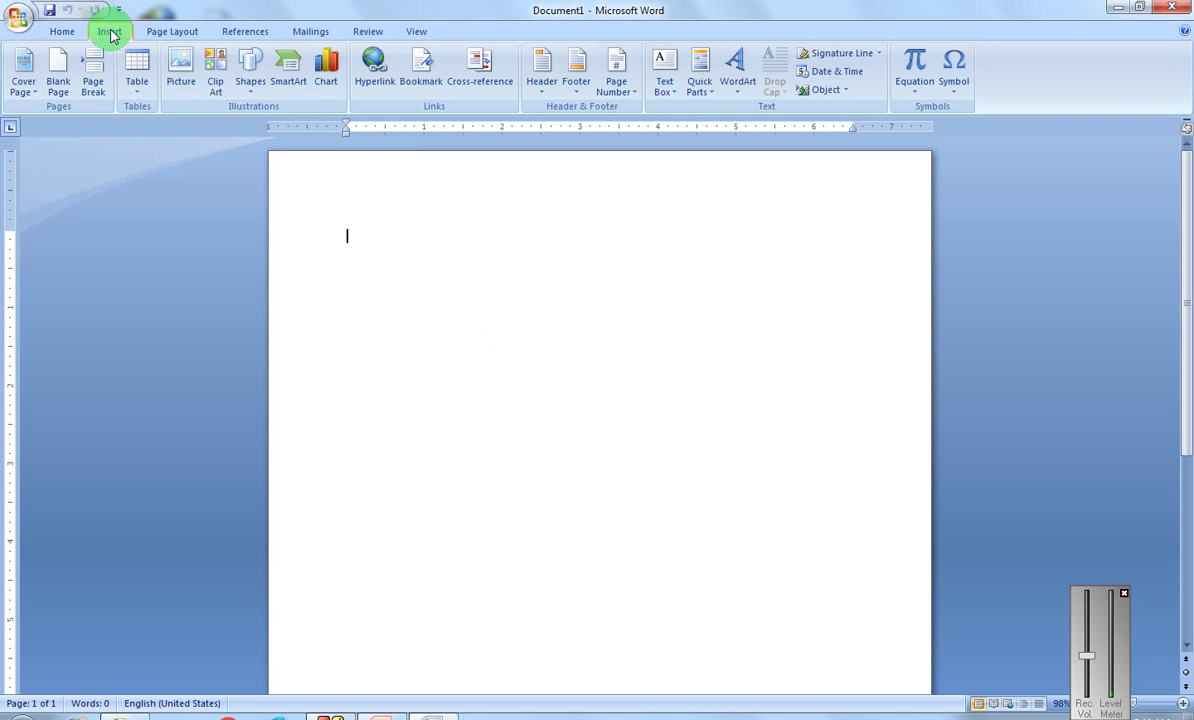
click(258, 83)
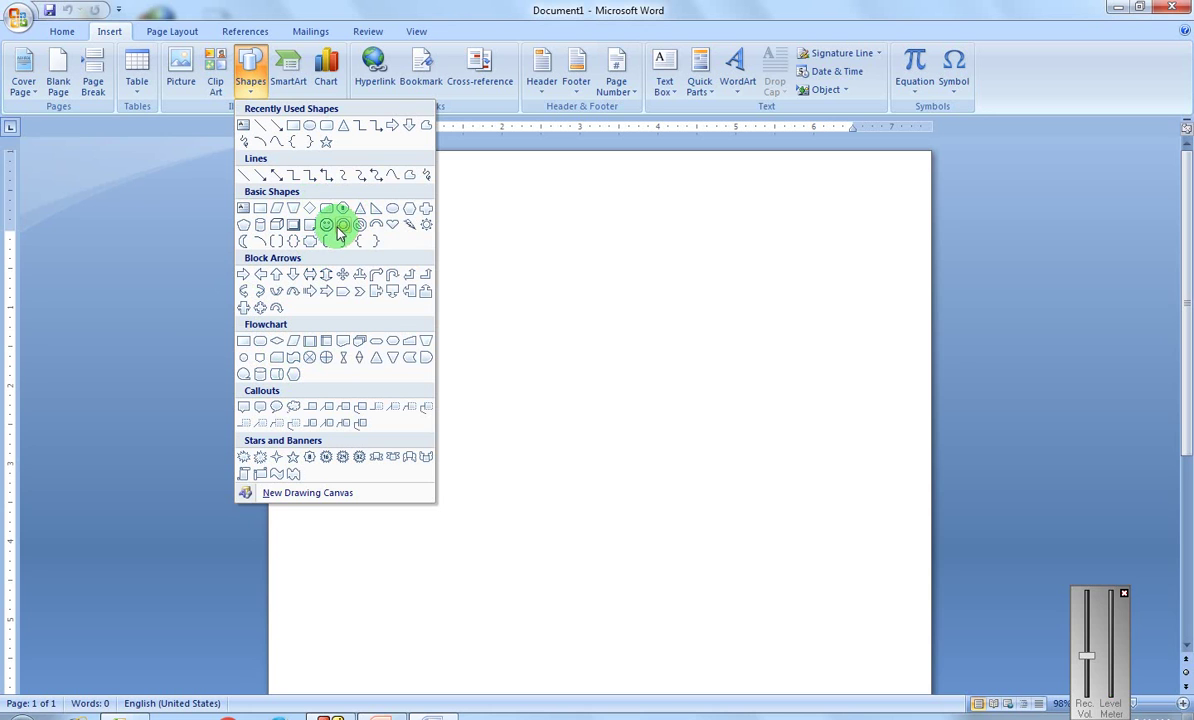
click(446, 264)
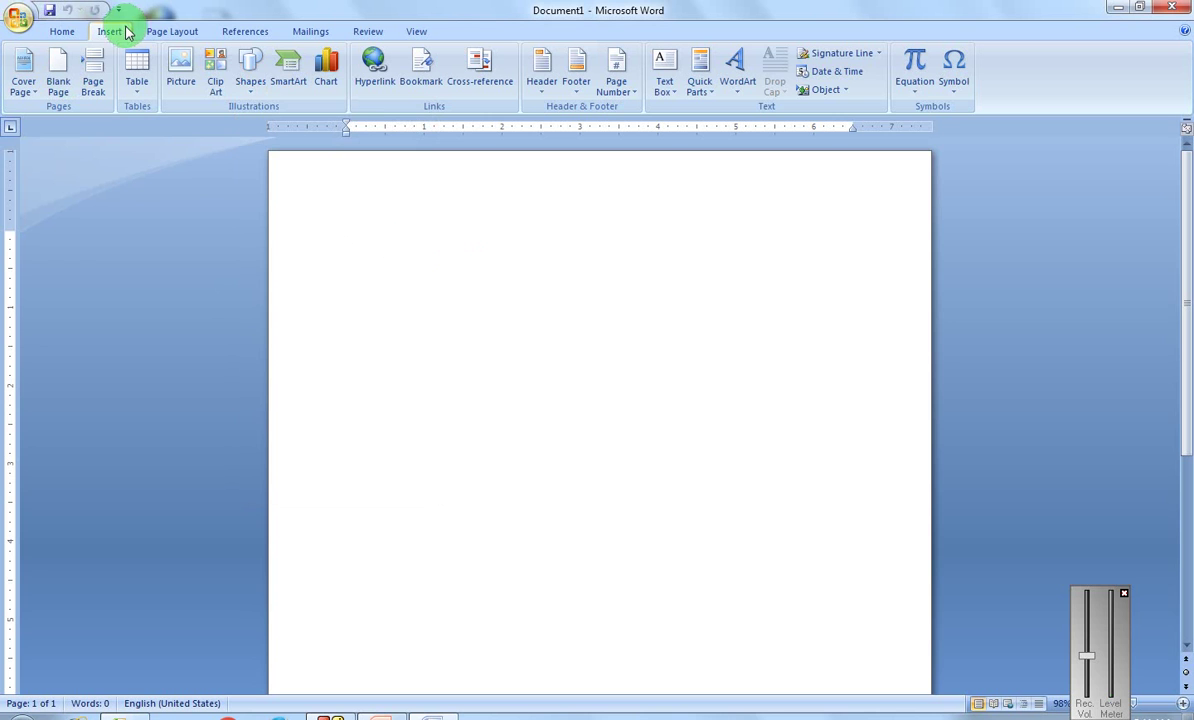
click(249, 75)
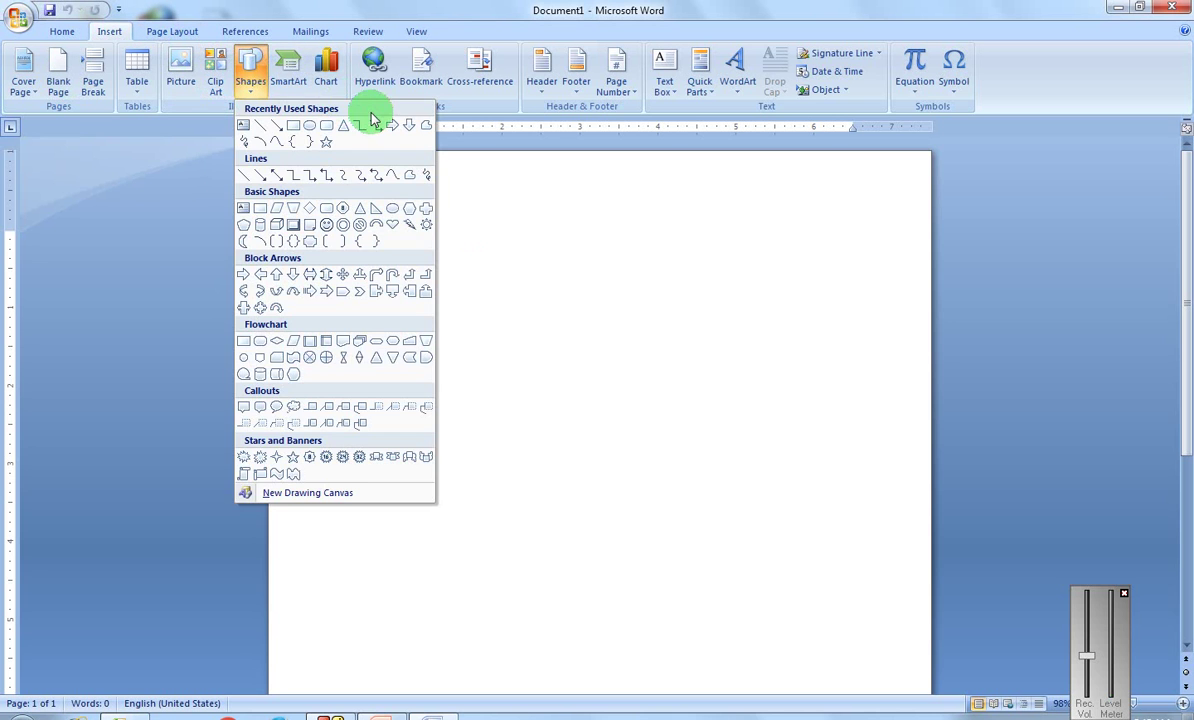
click(343, 130)
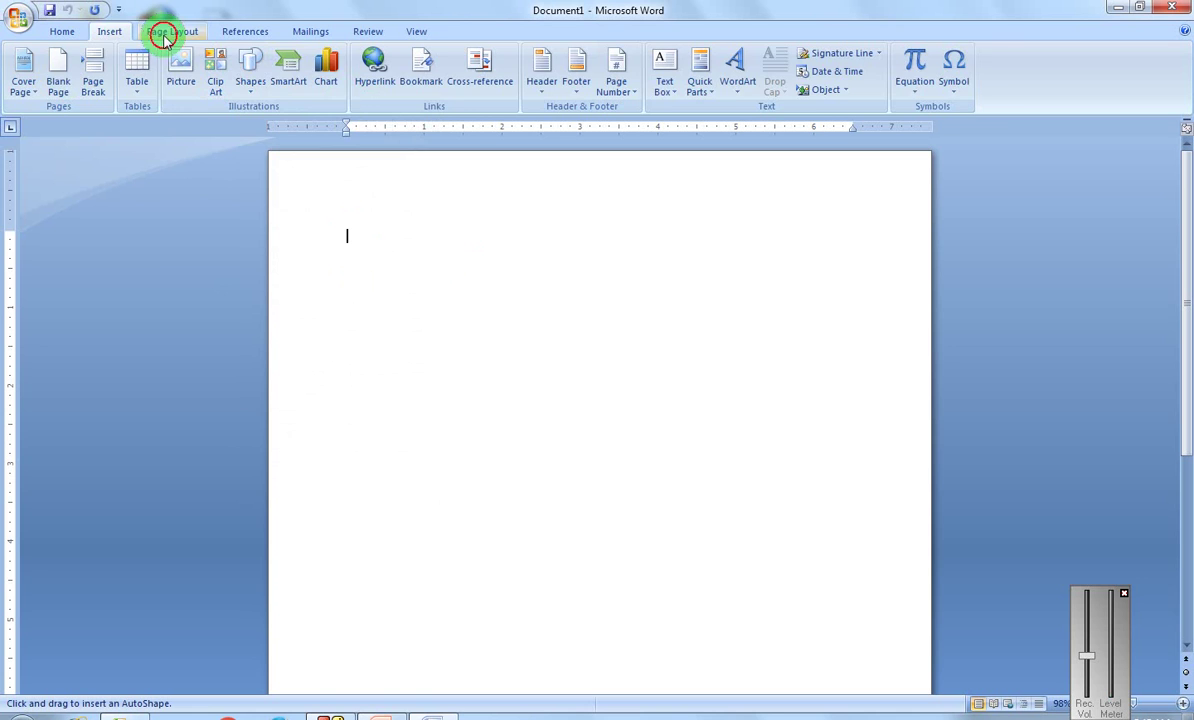
Step: Switch the page orientation to Landscape
click(165, 31)
click(180, 80)
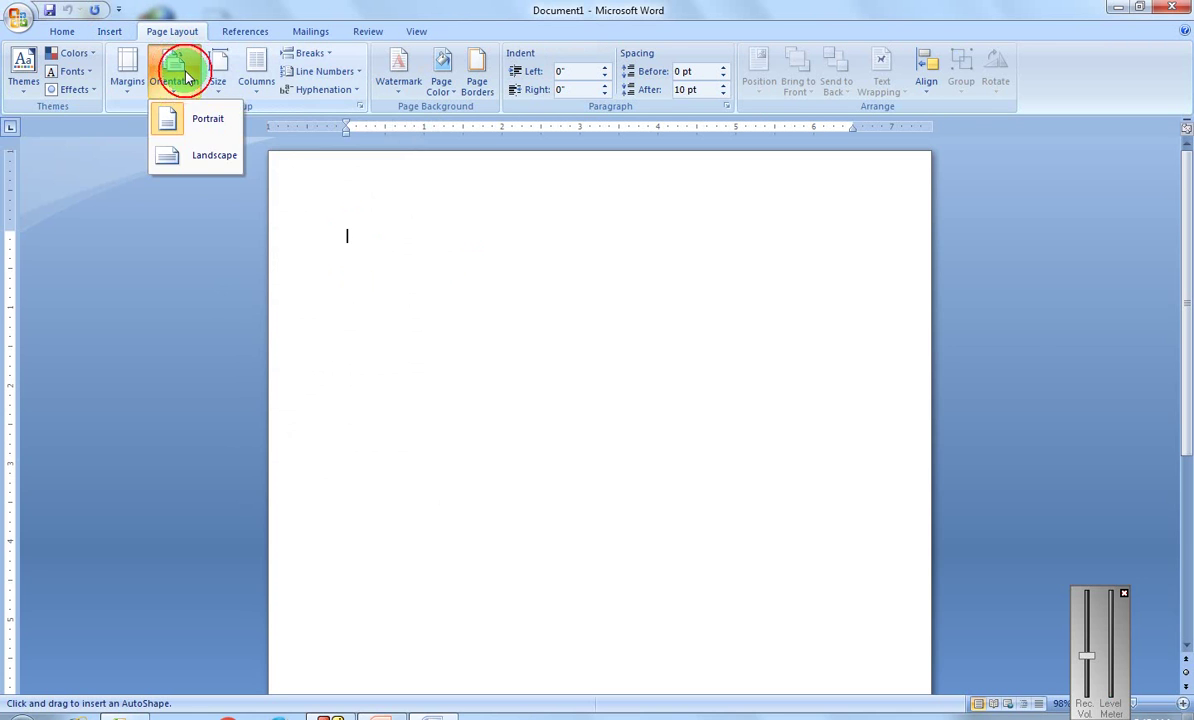
click(203, 150)
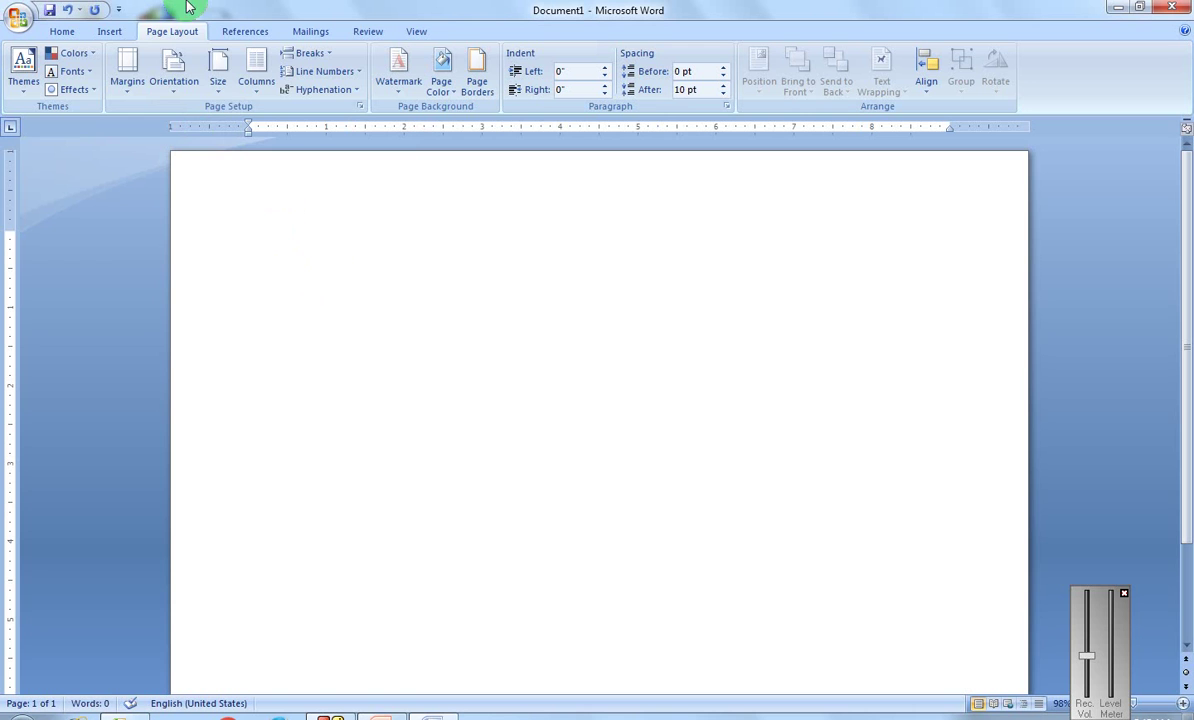
click(110, 30)
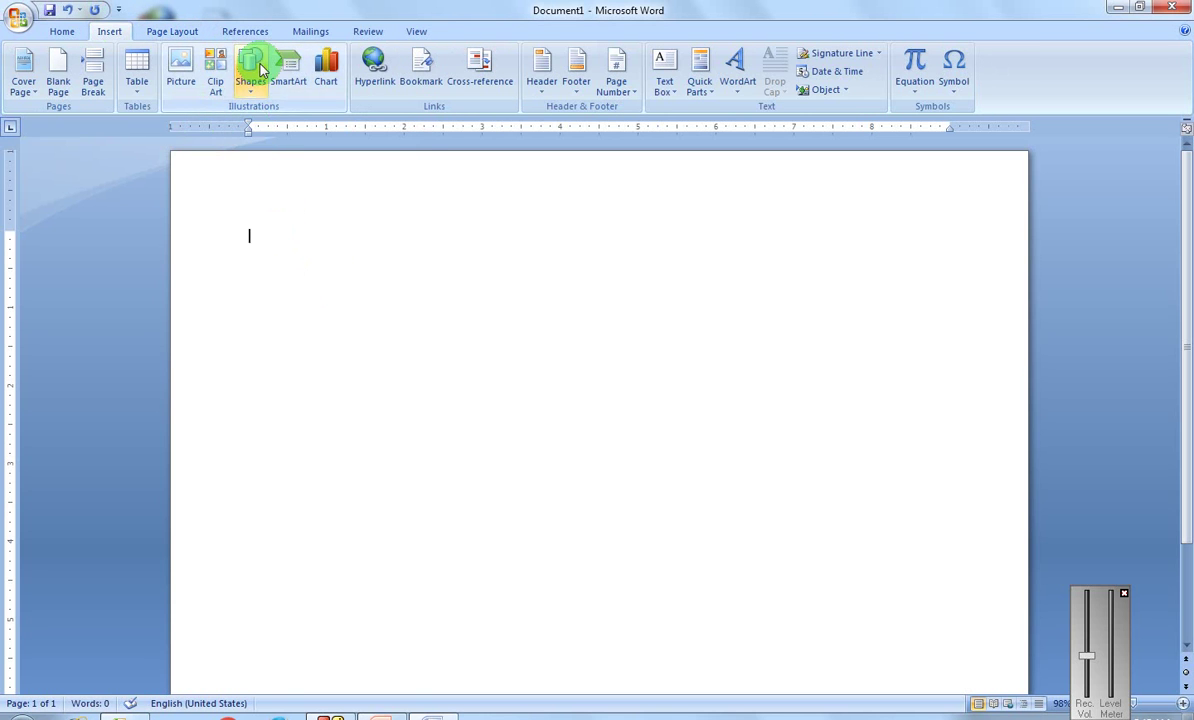
Step: Draw a tall isosceles triangle on the left side of the page
click(250, 72)
click(330, 125)
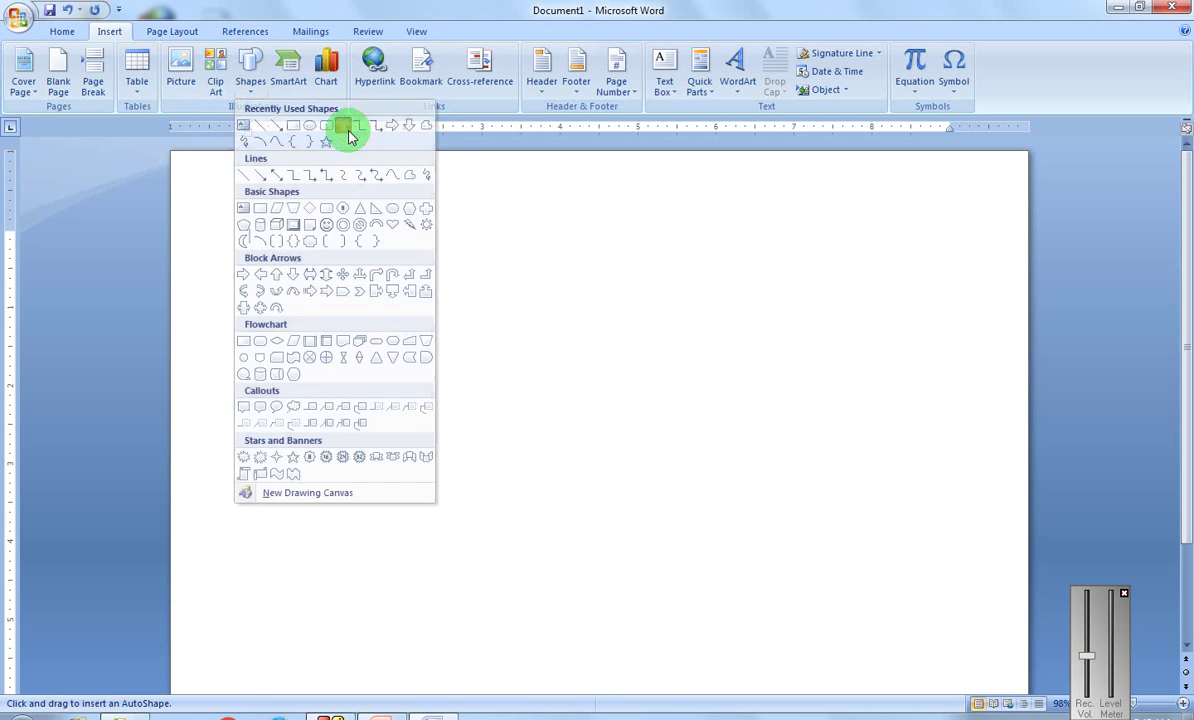
drag(294, 280, 350, 543)
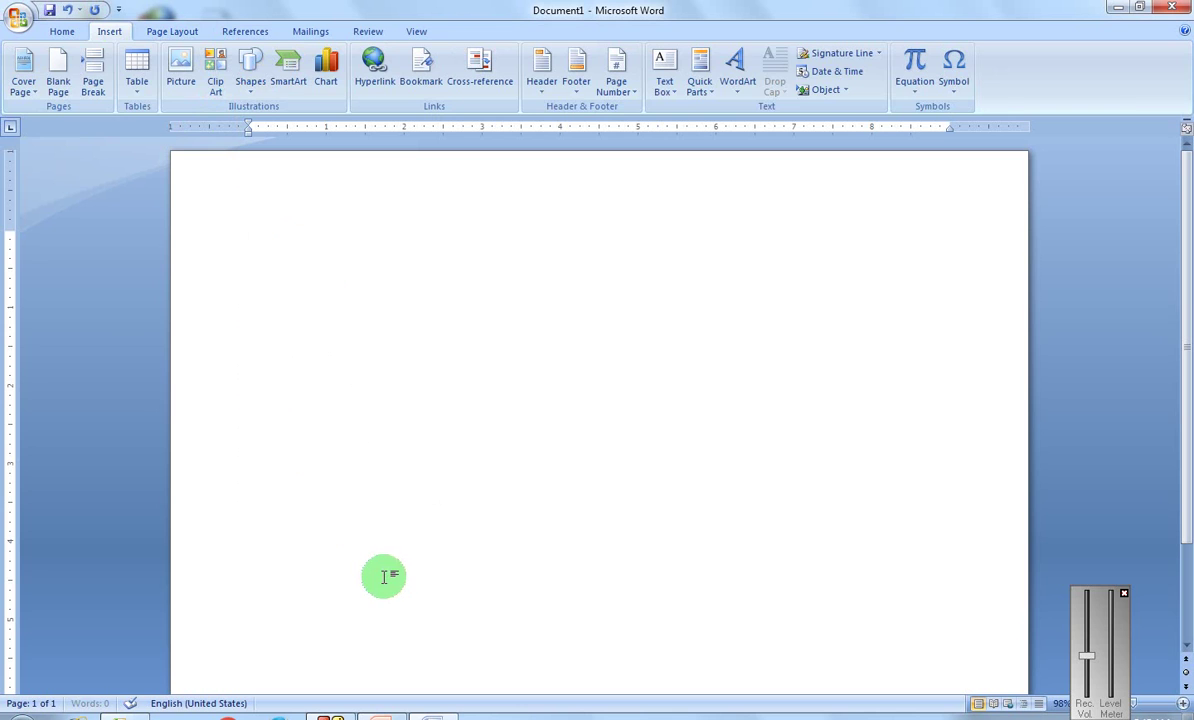
drag(350, 543, 384, 577)
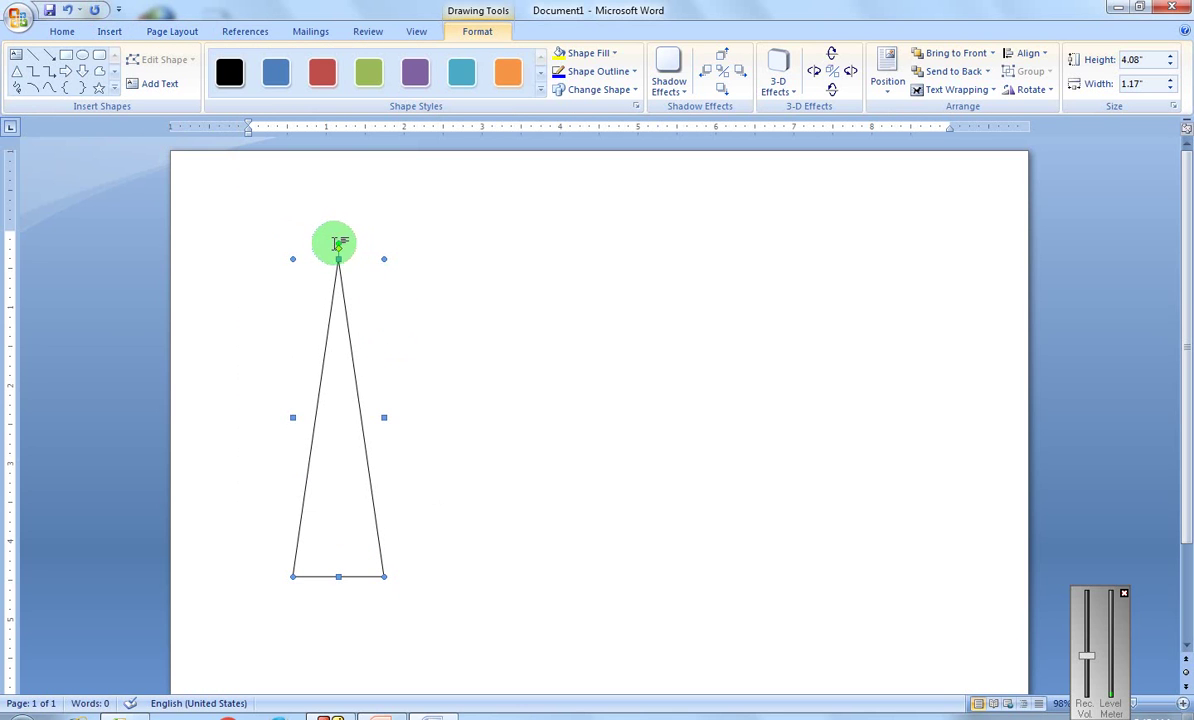
Step: Tilt the triangle slightly clockwise and resize it to 3.63 by 1.35 inches
drag(339, 242, 368, 258)
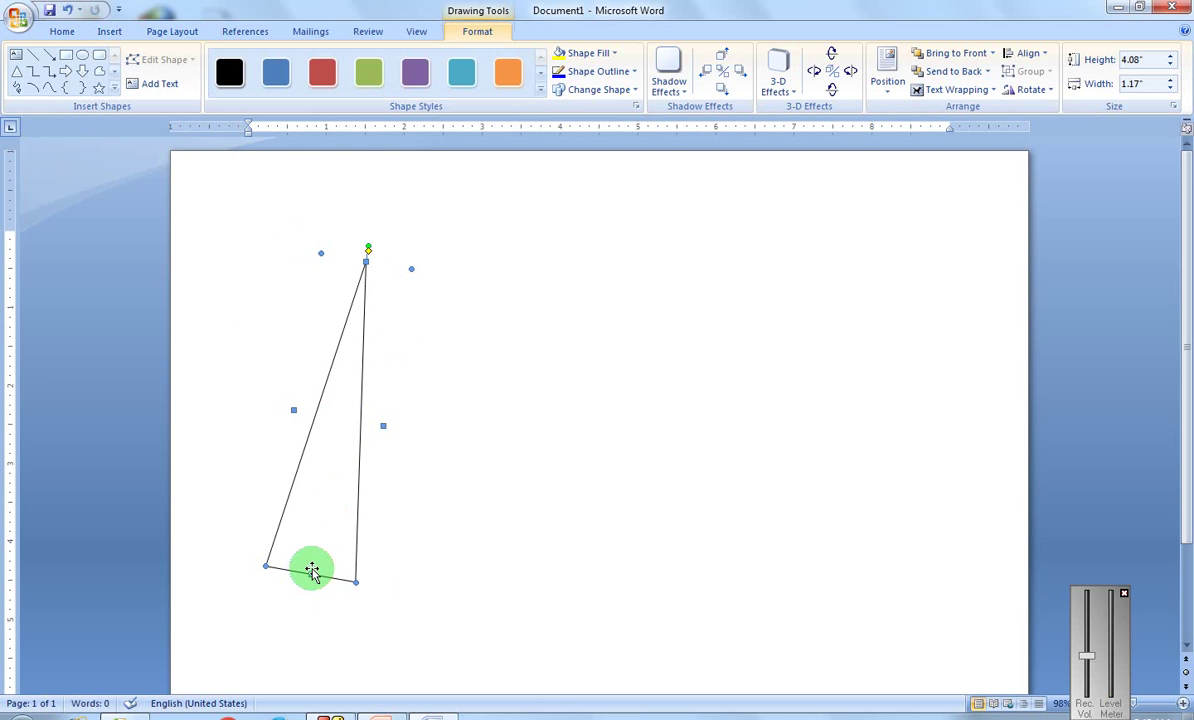
drag(311, 572, 316, 540)
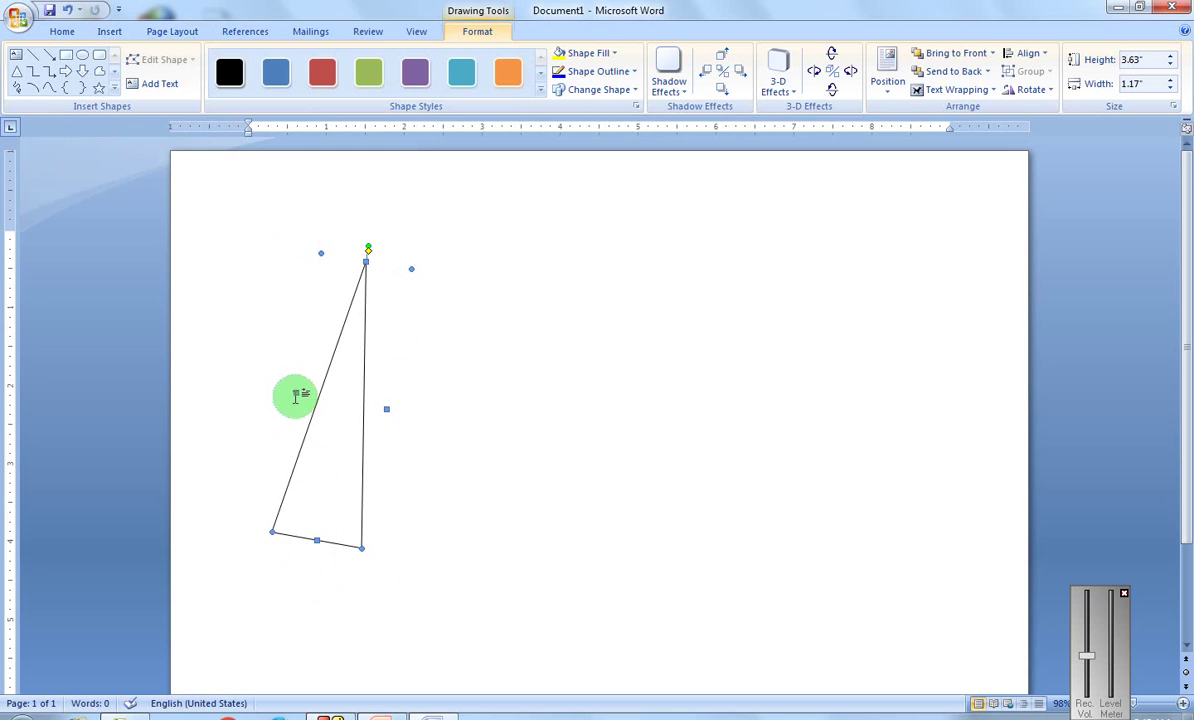
drag(296, 393, 284, 396)
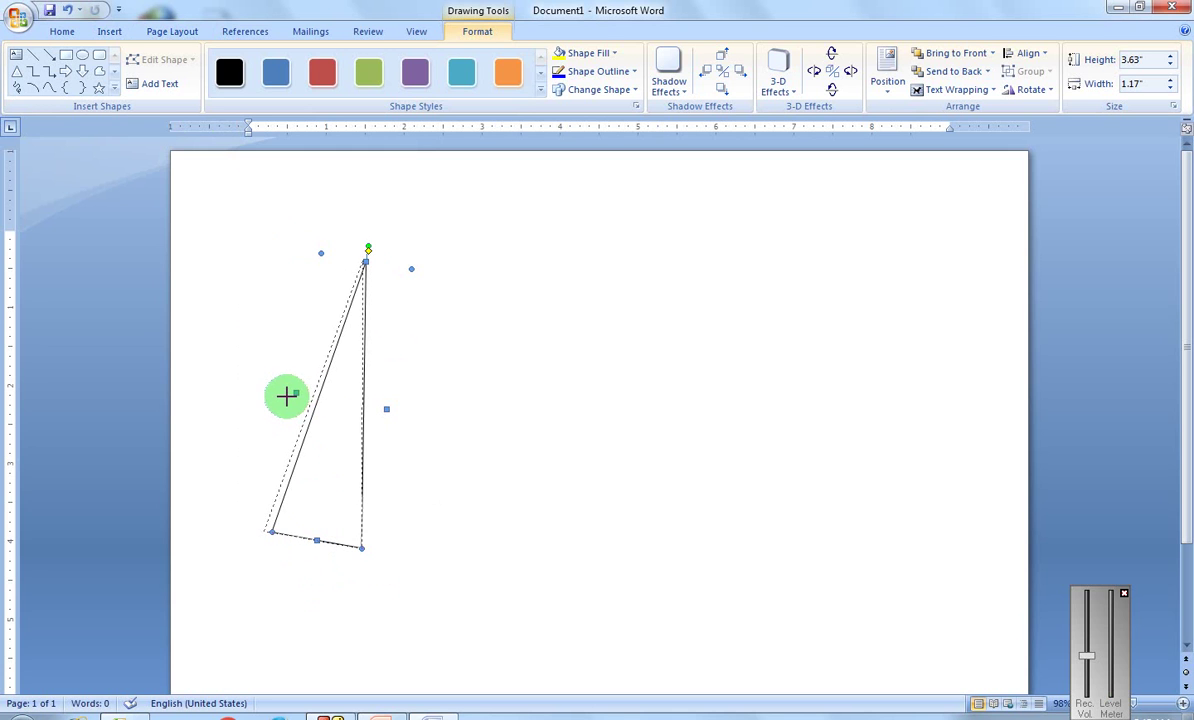
drag(284, 396, 282, 395)
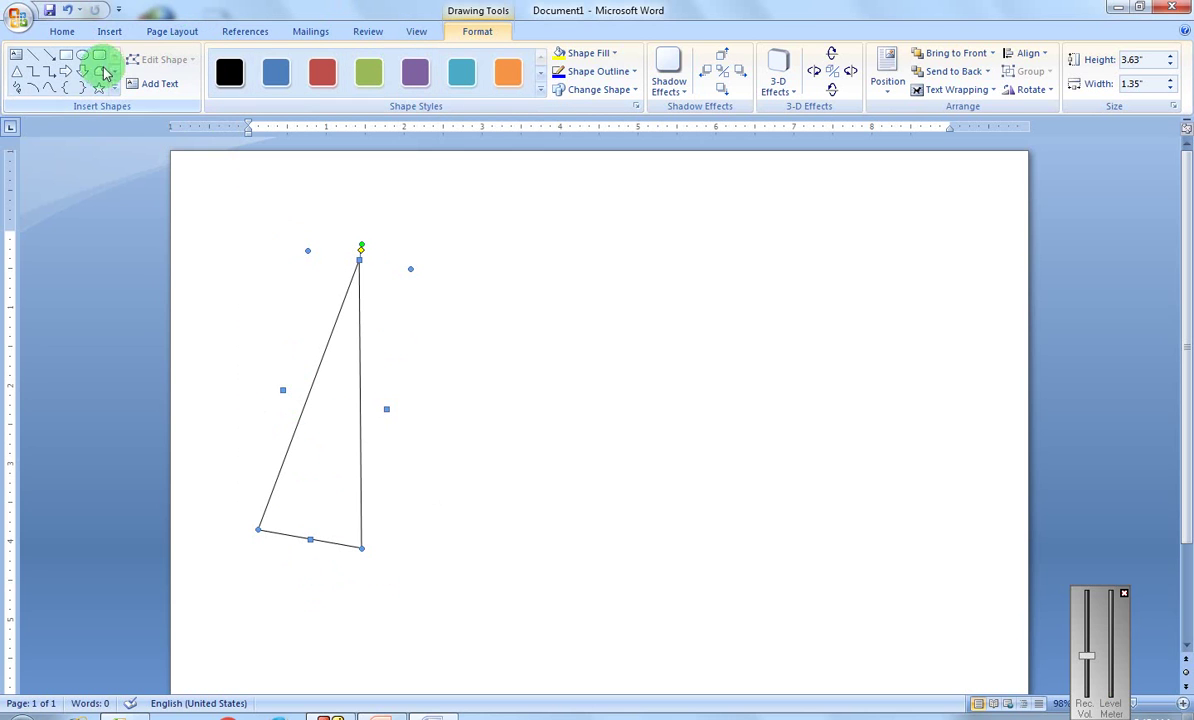
click(65, 57)
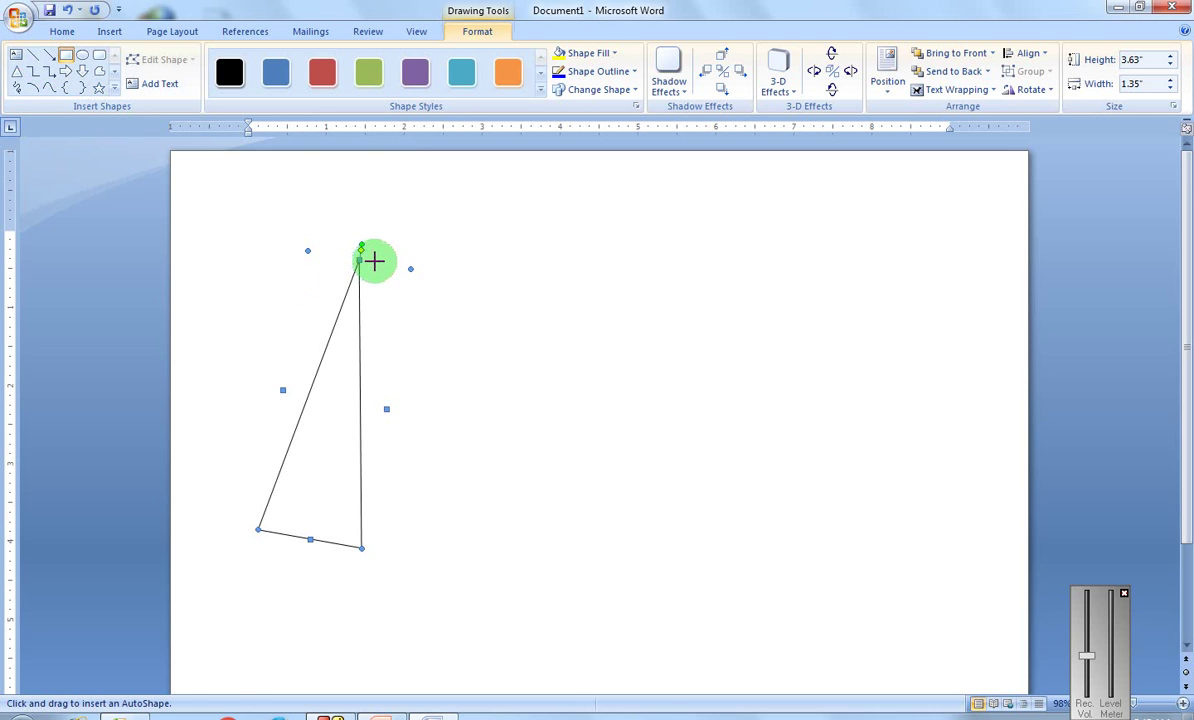
Step: Draw a wide 3.71 by 8.04 inch rectangle beside the triangle
mouse_move(367, 258)
mouse_down()
mouse_move(387, 456)
mouse_move(651, 497)
mouse_up()
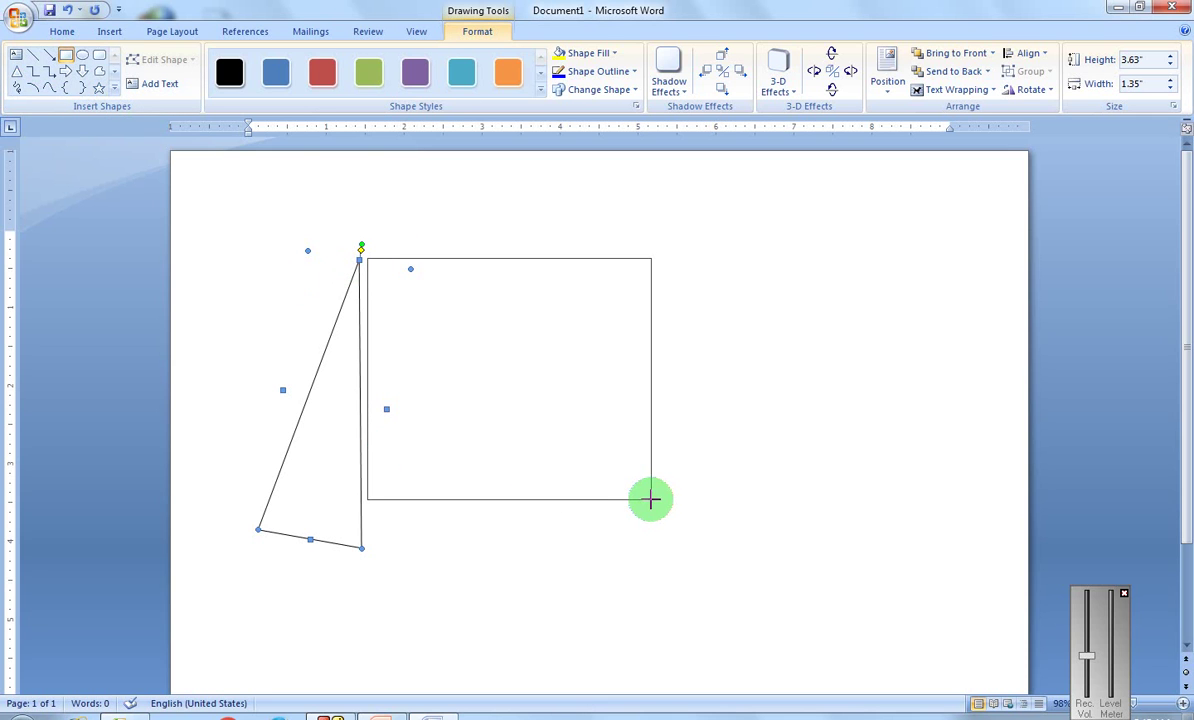
key(Escape)
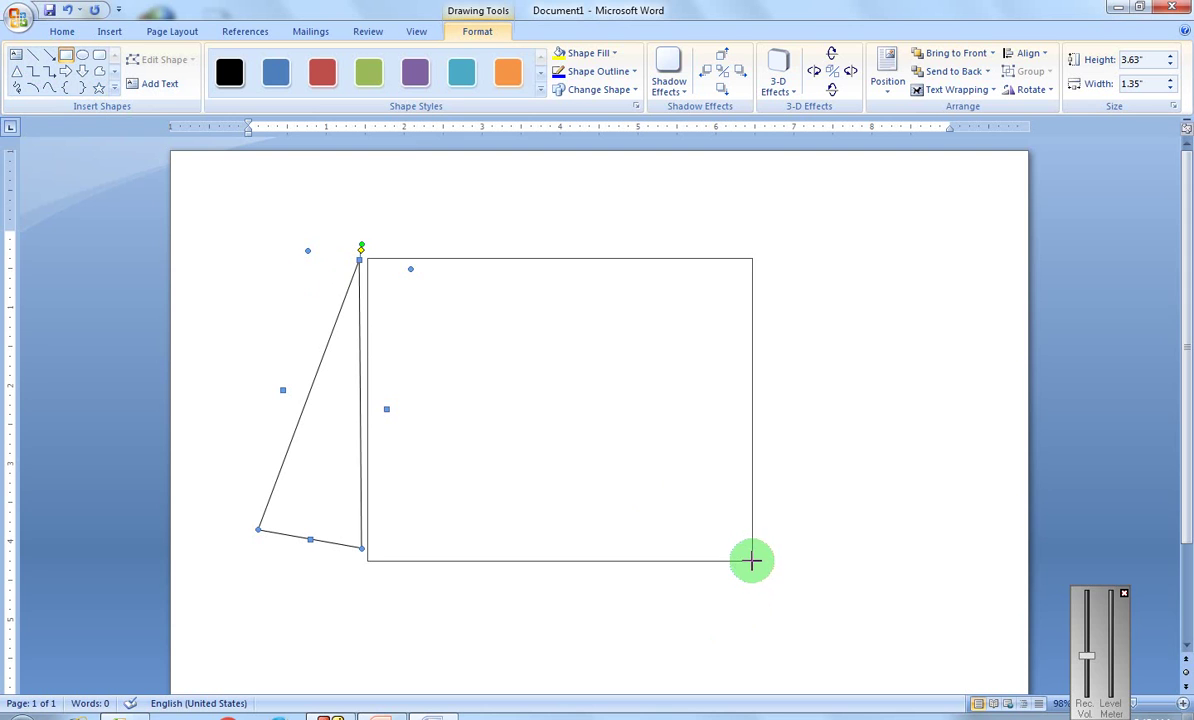
mouse_move(756, 579)
mouse_down()
mouse_move(740, 552)
mouse_move(993, 545)
mouse_up()
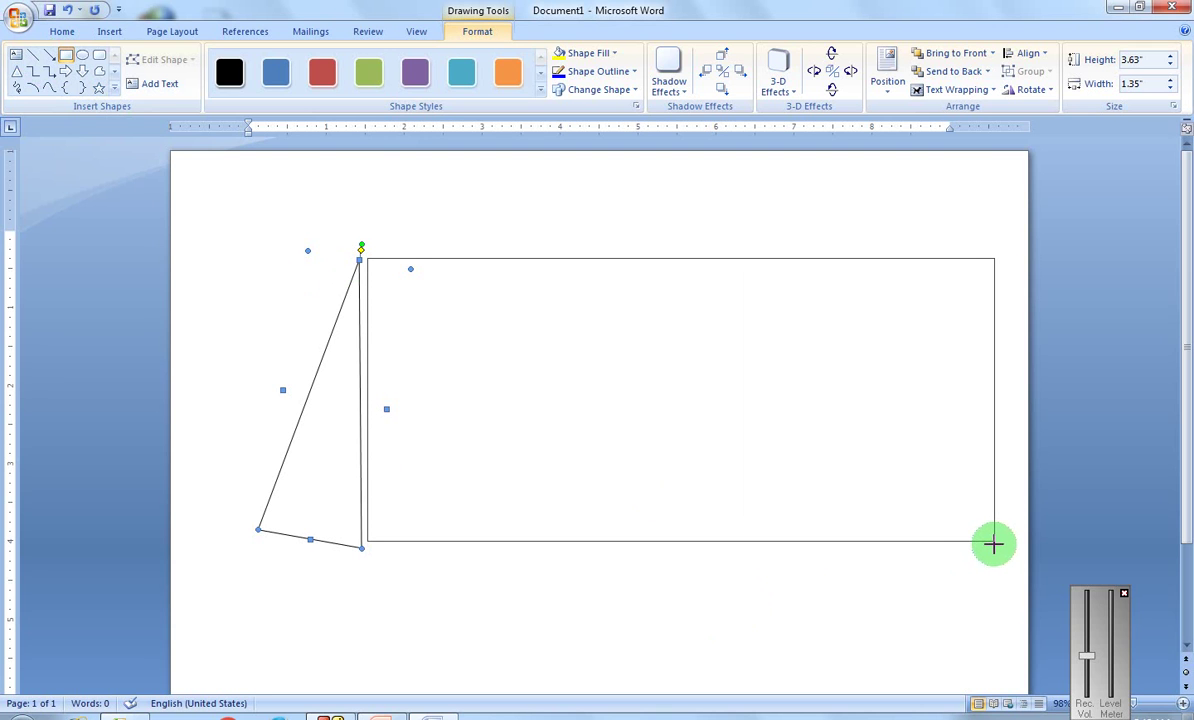
drag(993, 545, 993, 543)
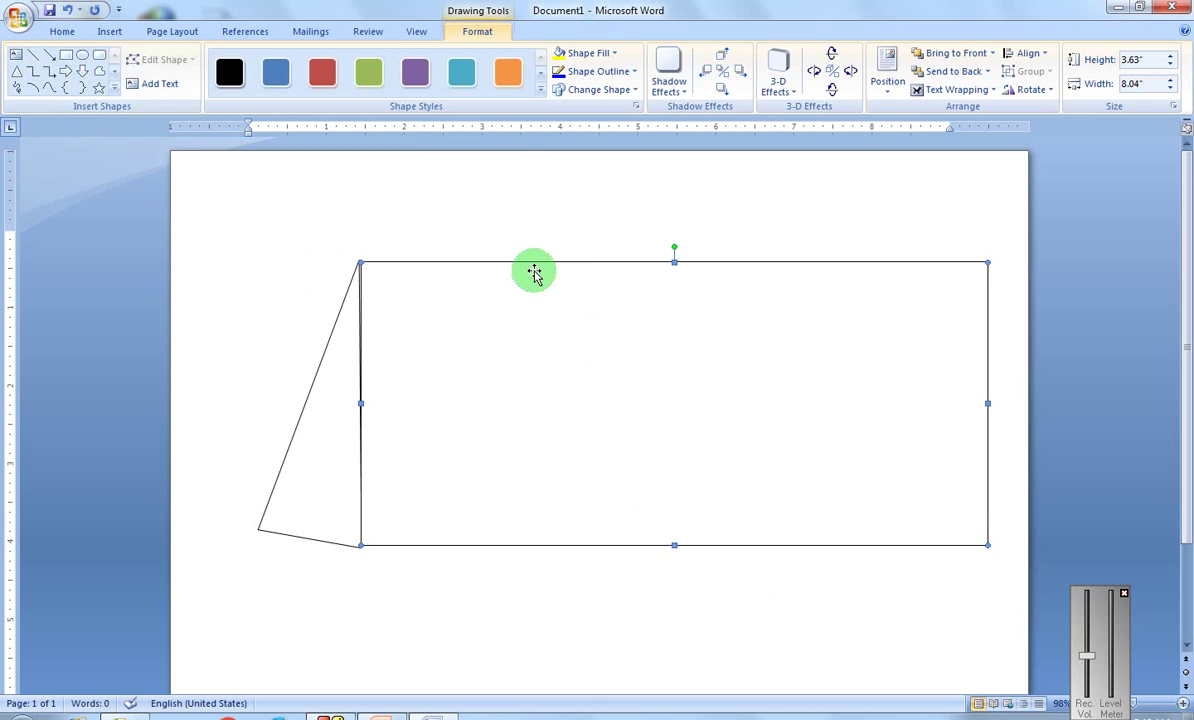
Step: Nudge the wide rectangle slightly down into position
click(514, 210)
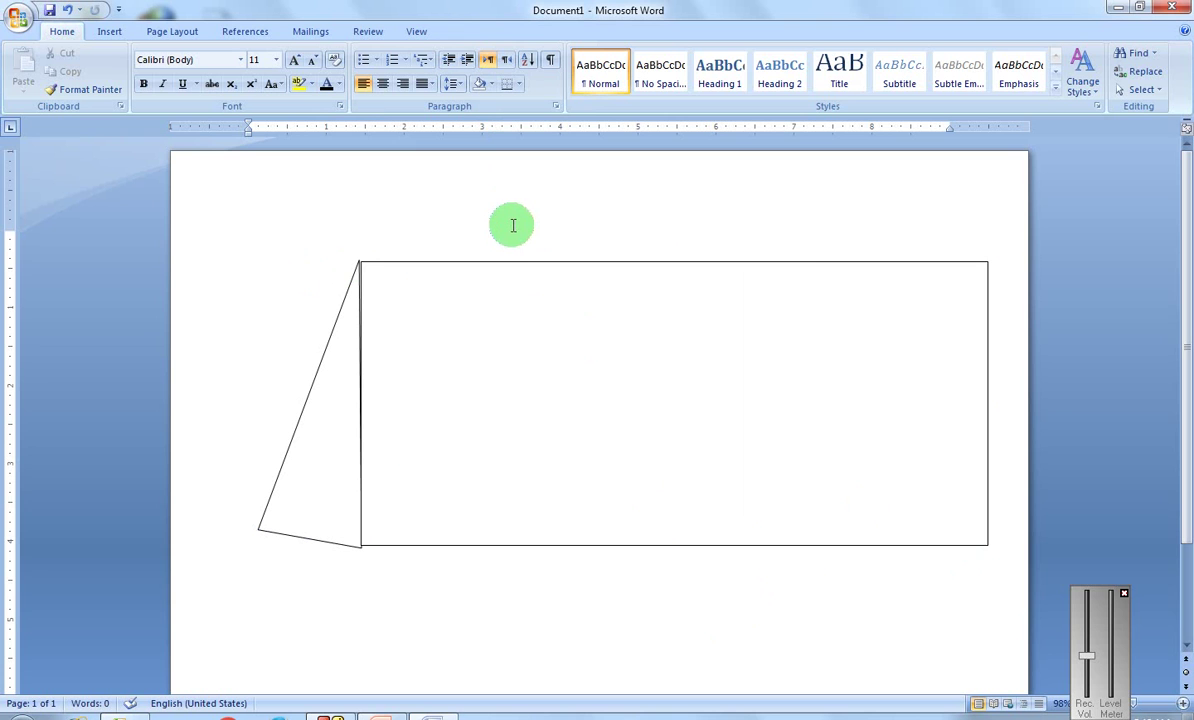
click(603, 523)
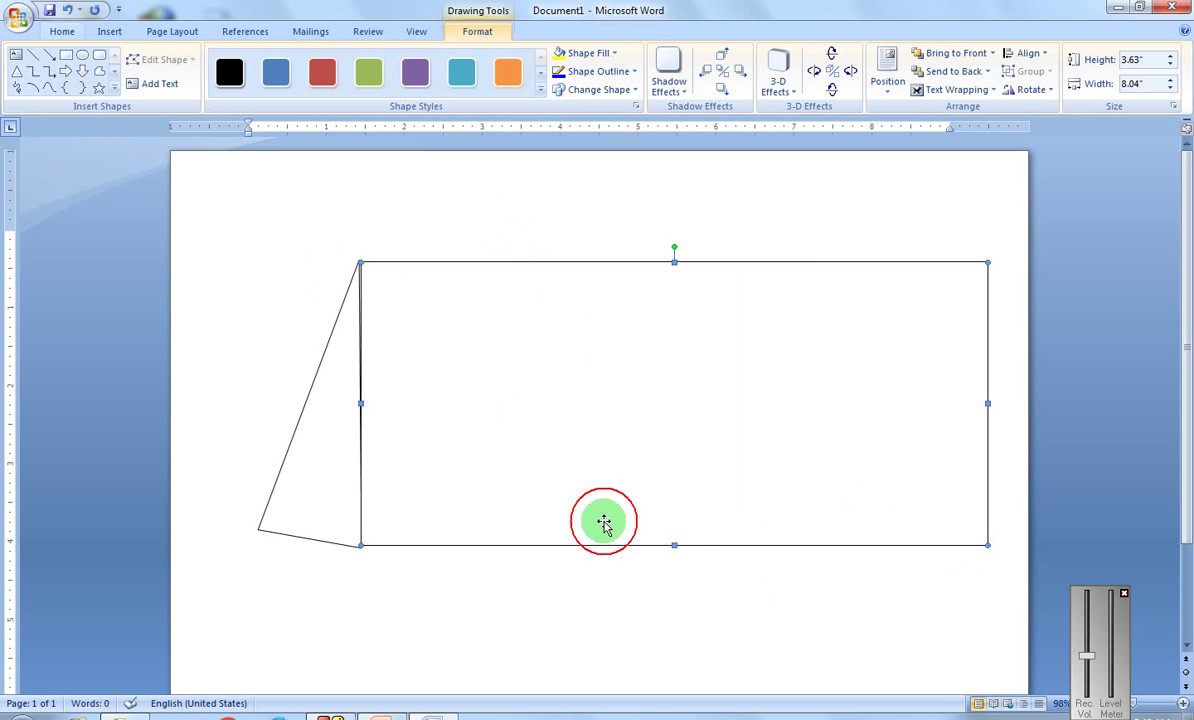
click(676, 545)
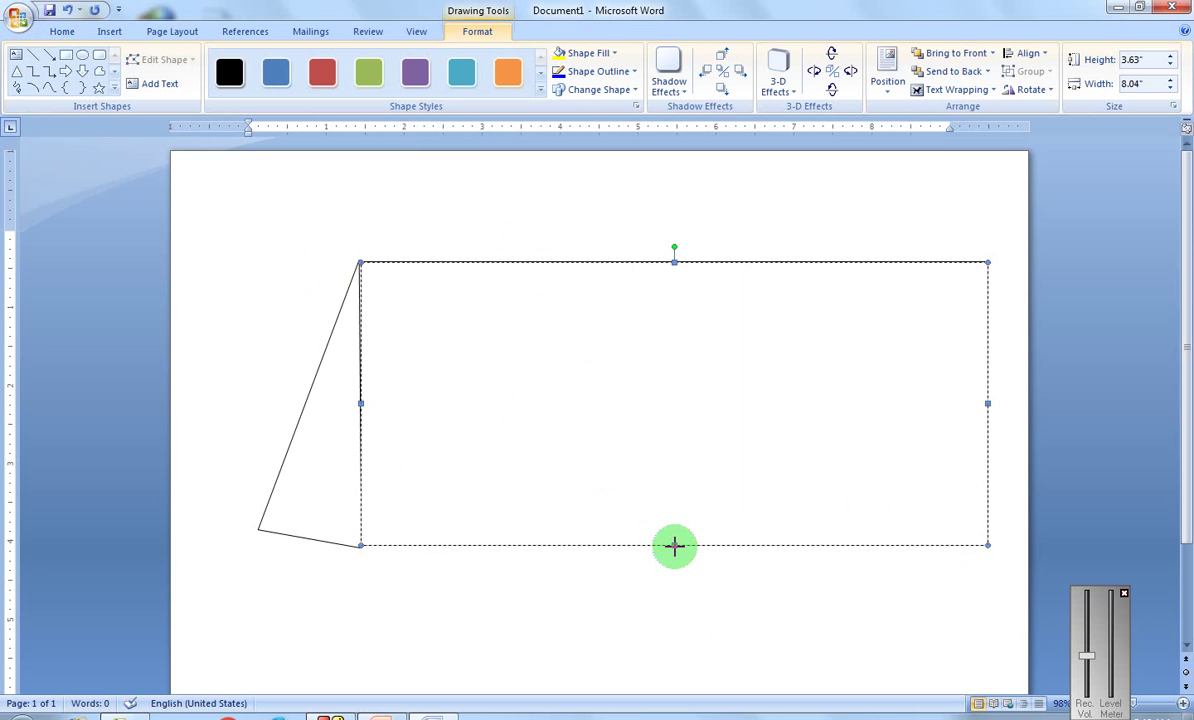
drag(674, 548, 674, 551)
drag(673, 549, 674, 550)
click(666, 586)
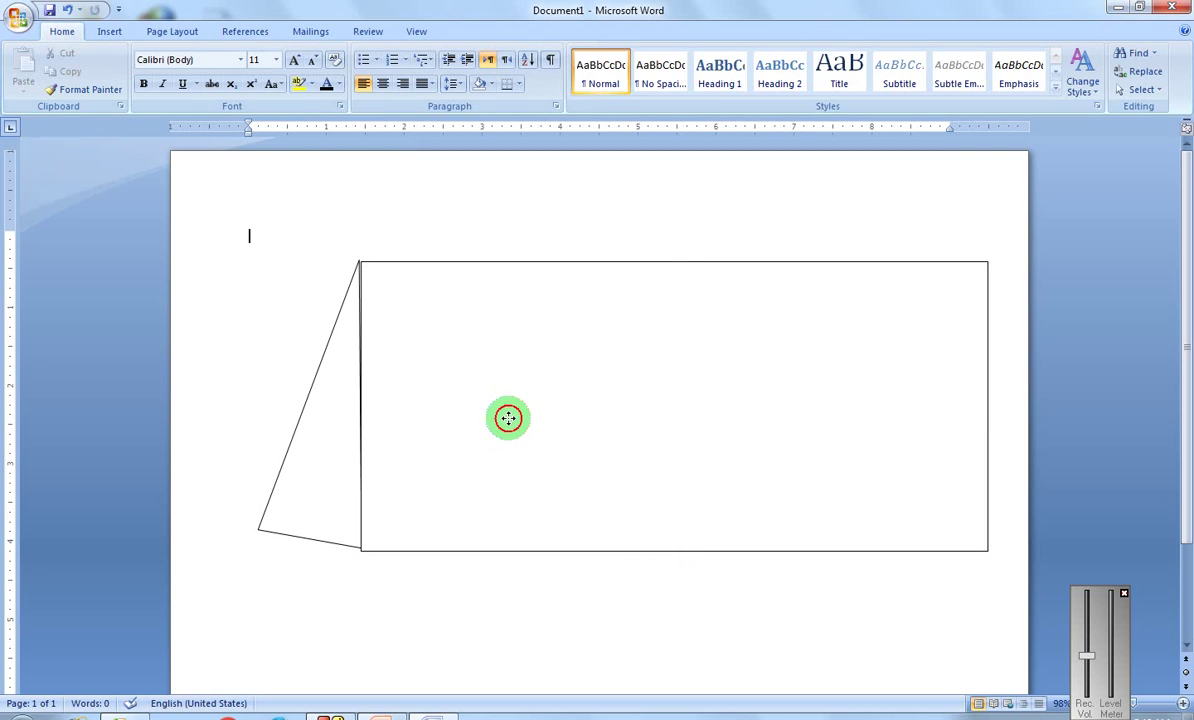
Step: Add a small square at the triangle's top, undo it, and pick the Rectangle shape again
click(506, 418)
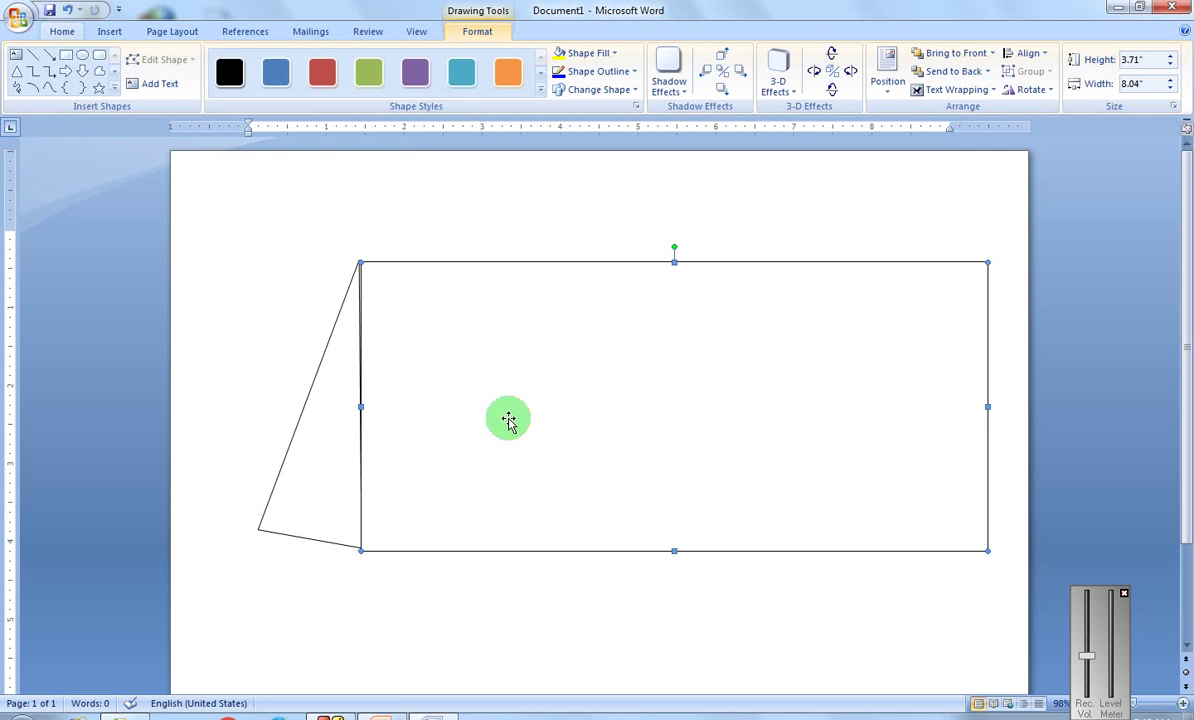
click(65, 62)
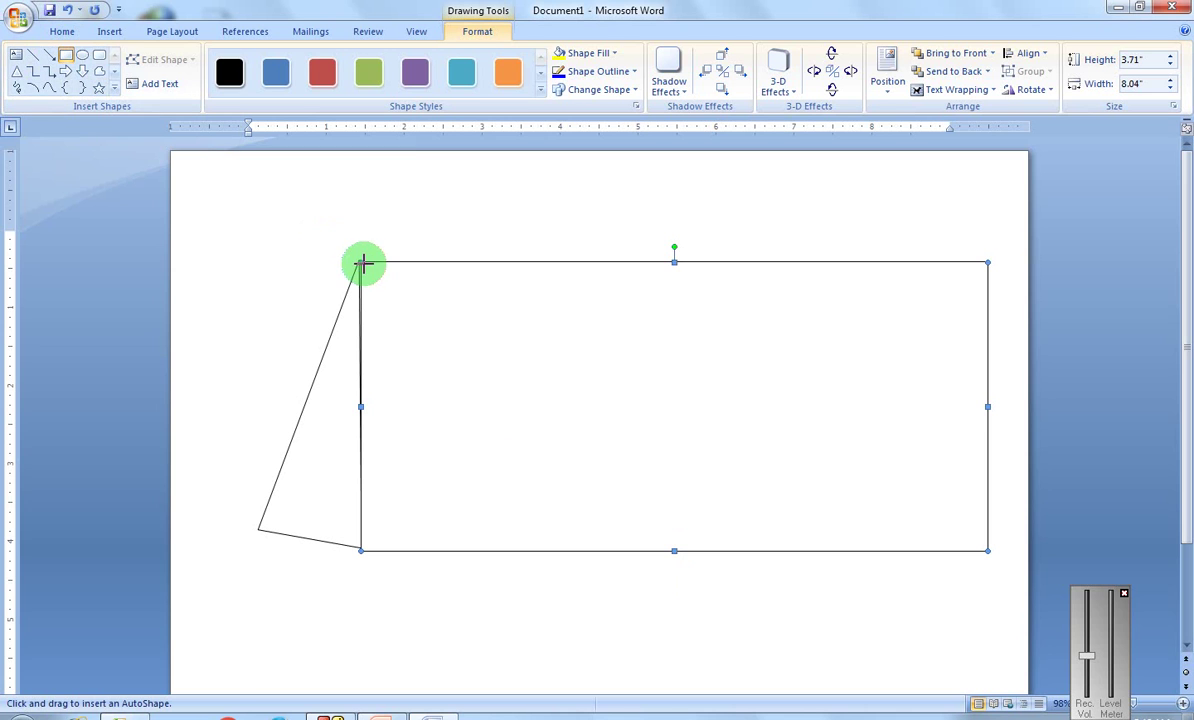
click(325, 213)
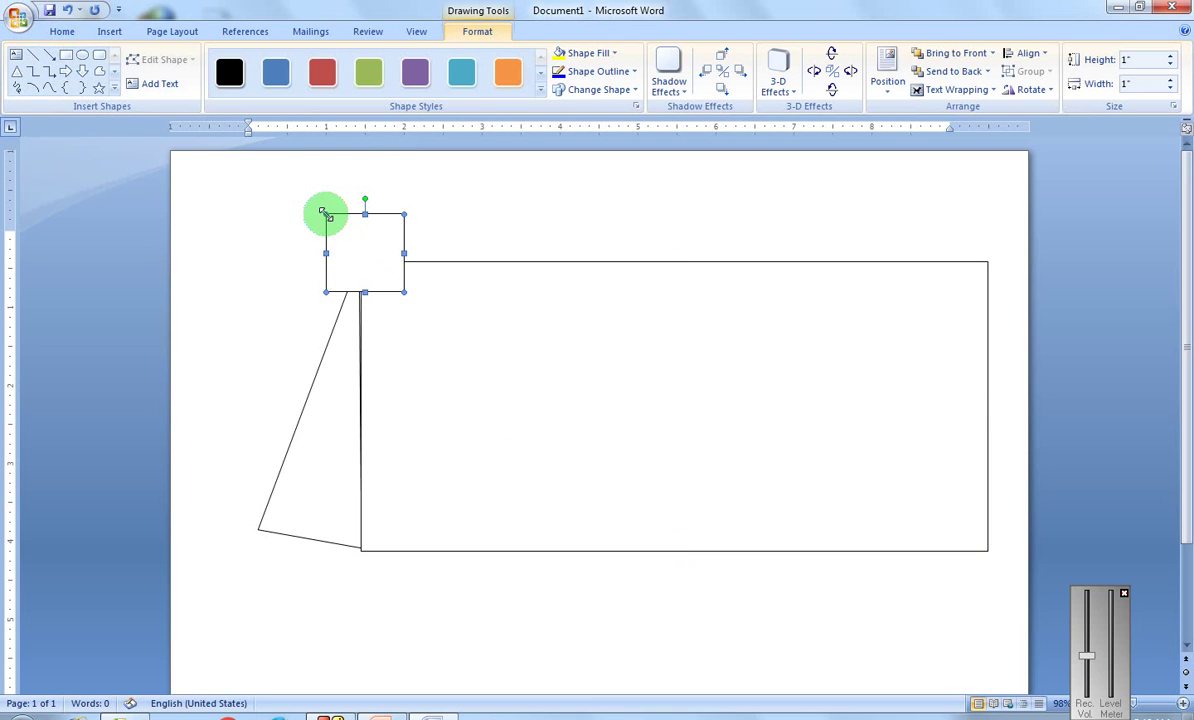
key(ctrl+z)
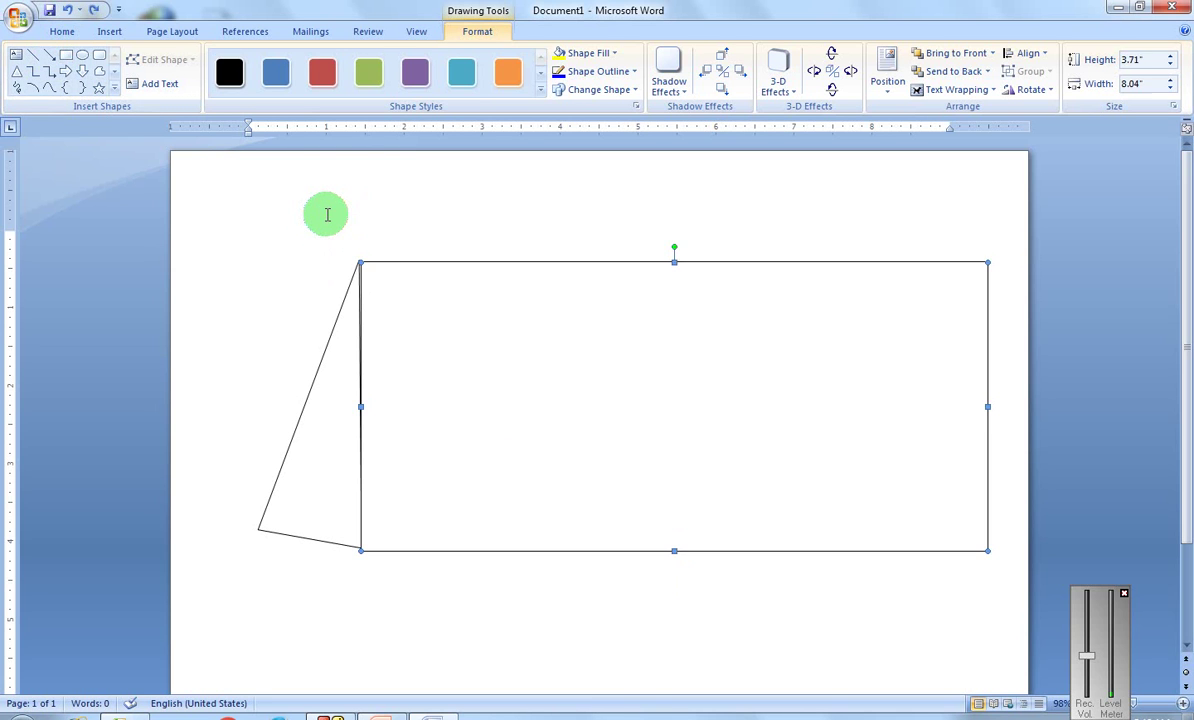
click(327, 216)
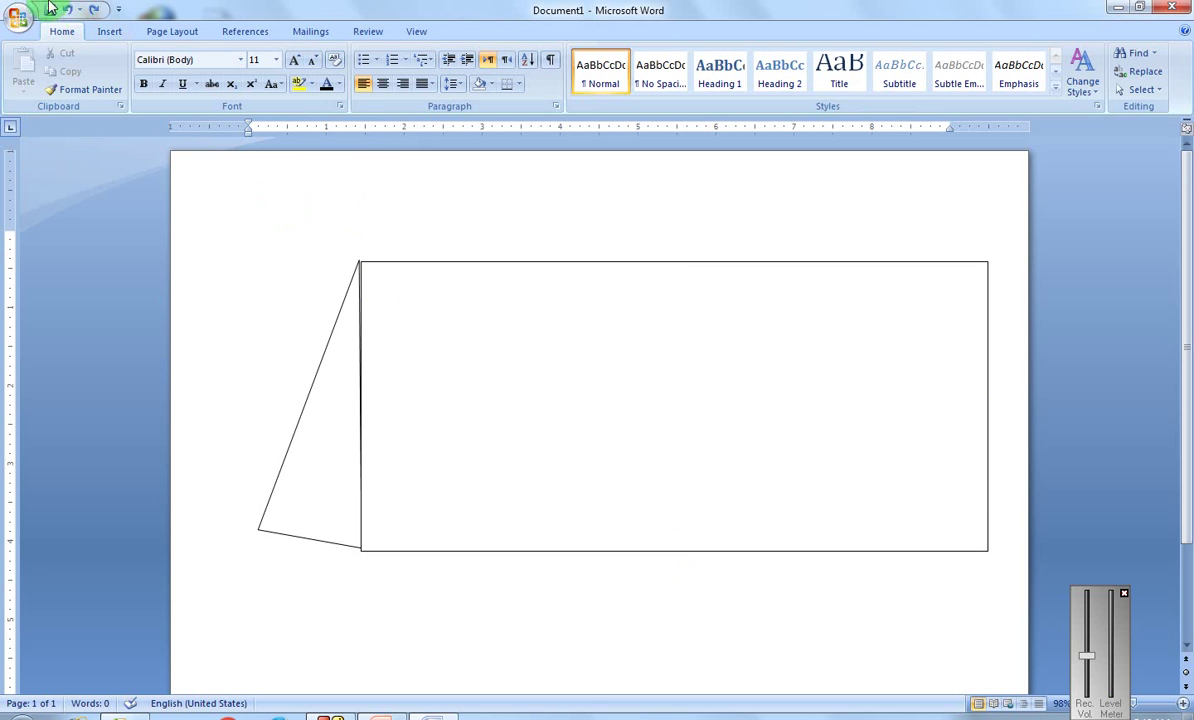
click(103, 30)
click(255, 62)
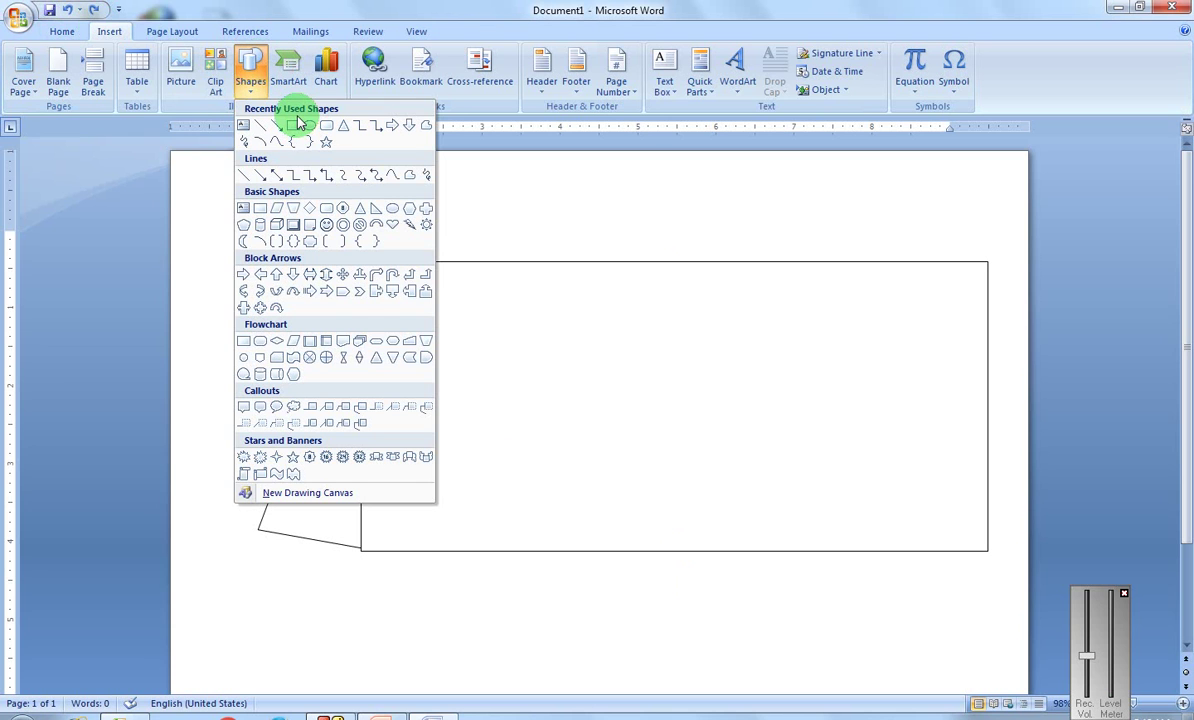
click(295, 123)
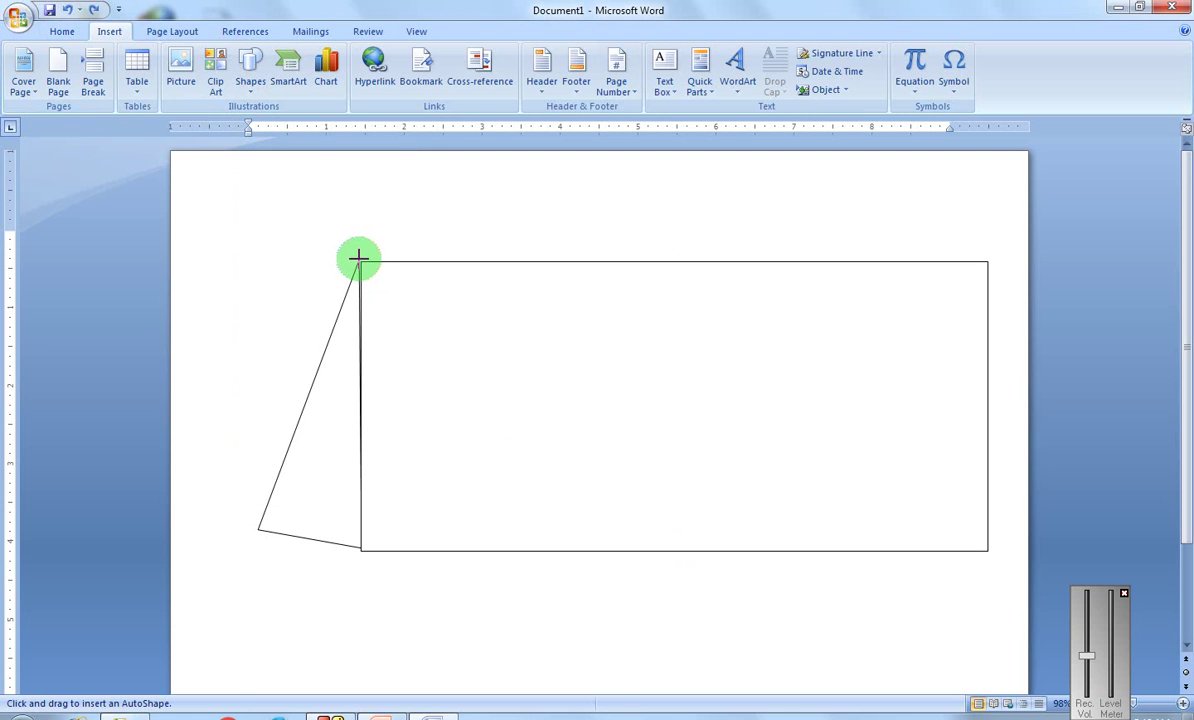
Step: Draw a 1.33 by 8.04 inch band across the top of the large rectangle
drag(361, 262, 978, 368)
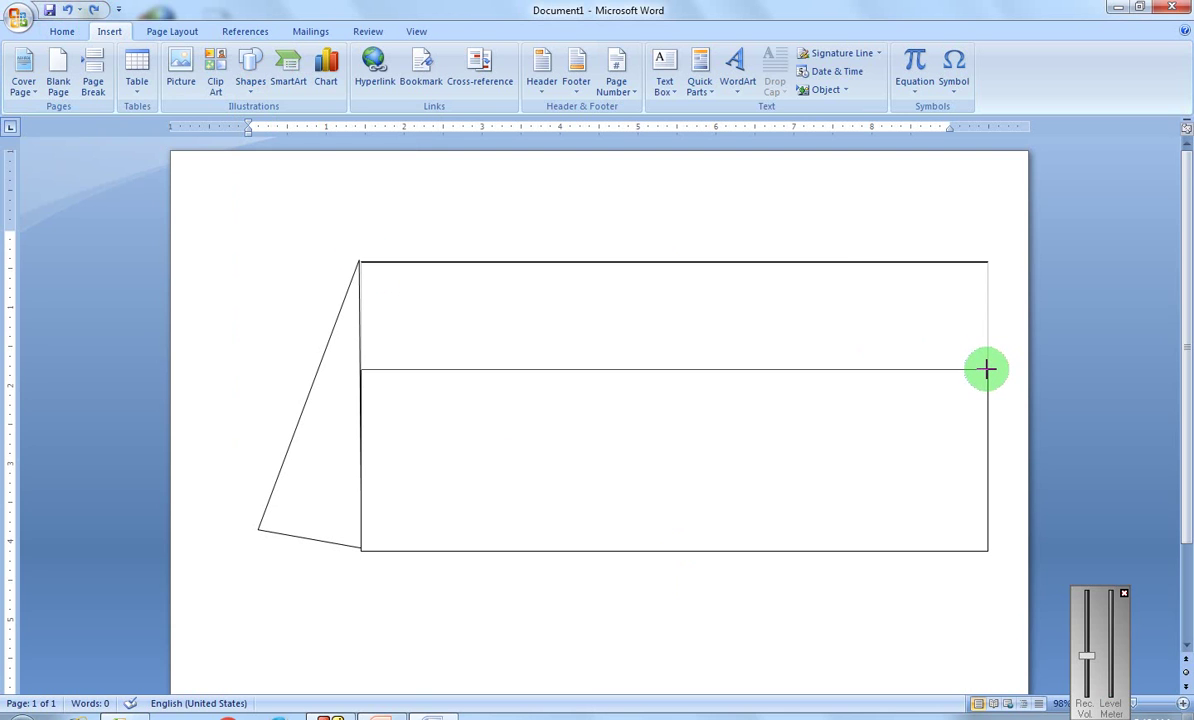
drag(978, 368, 991, 365)
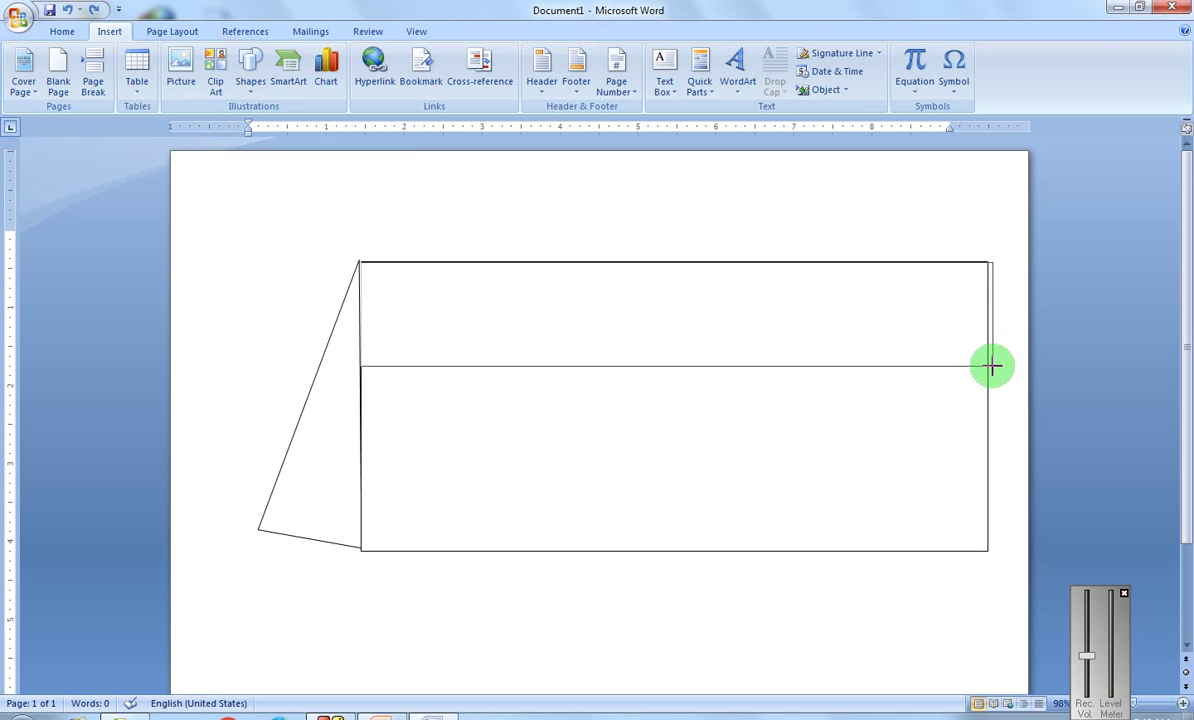
drag(992, 366, 984, 363)
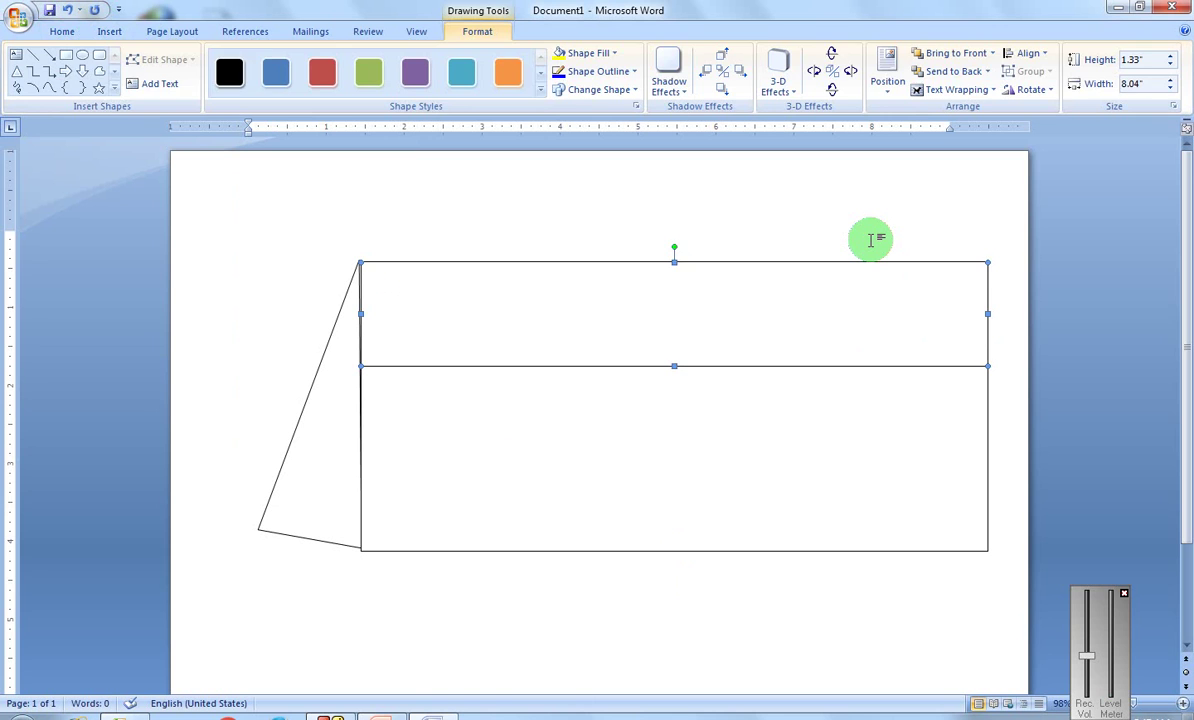
click(871, 240)
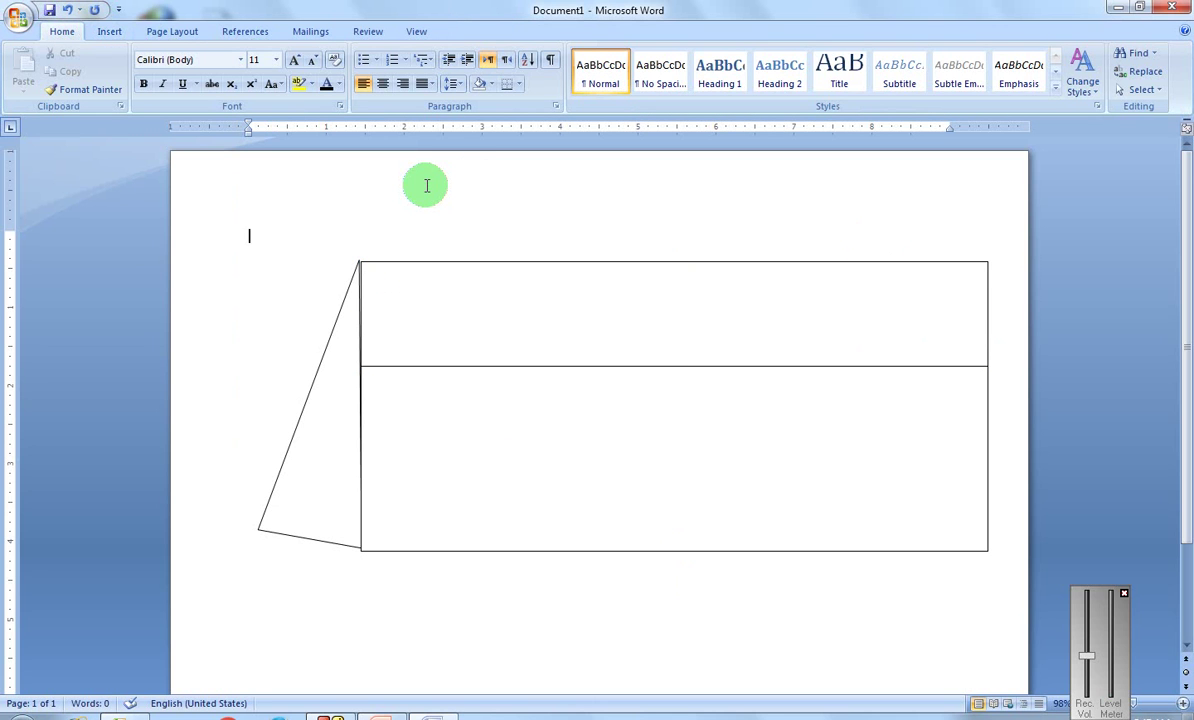
click(103, 33)
click(252, 72)
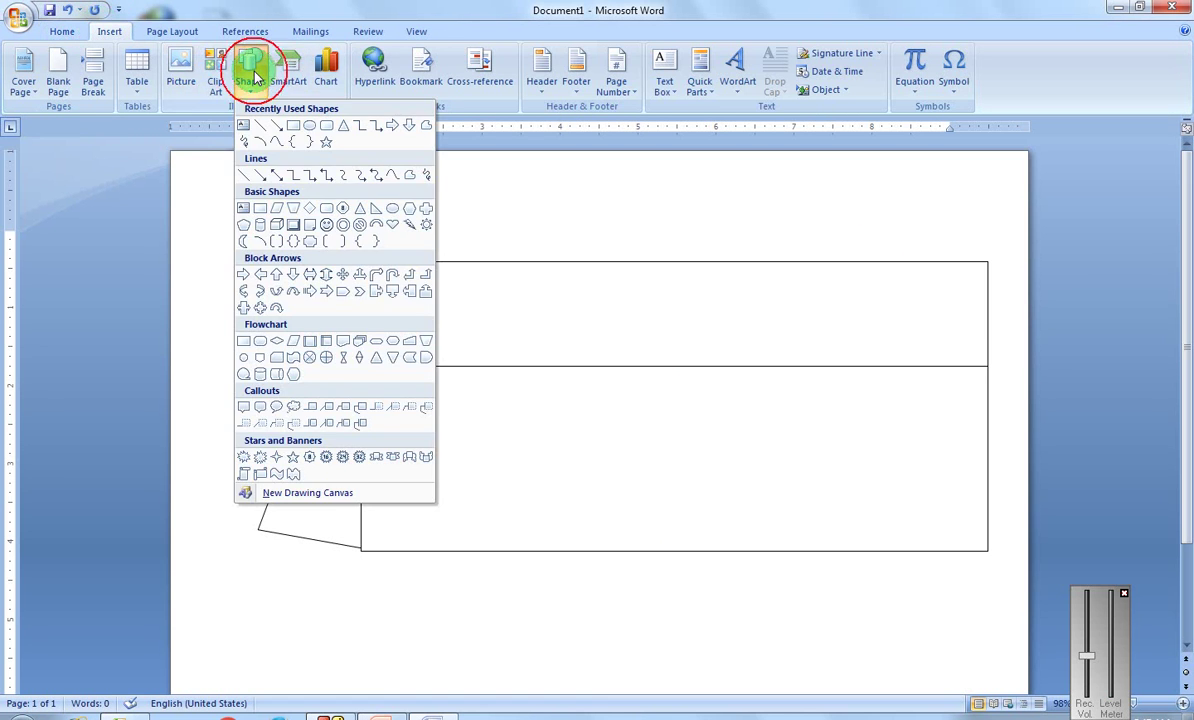
Step: Draw a narrow 0.49 by 1.33 inch rectangle at the band's left end
click(292, 127)
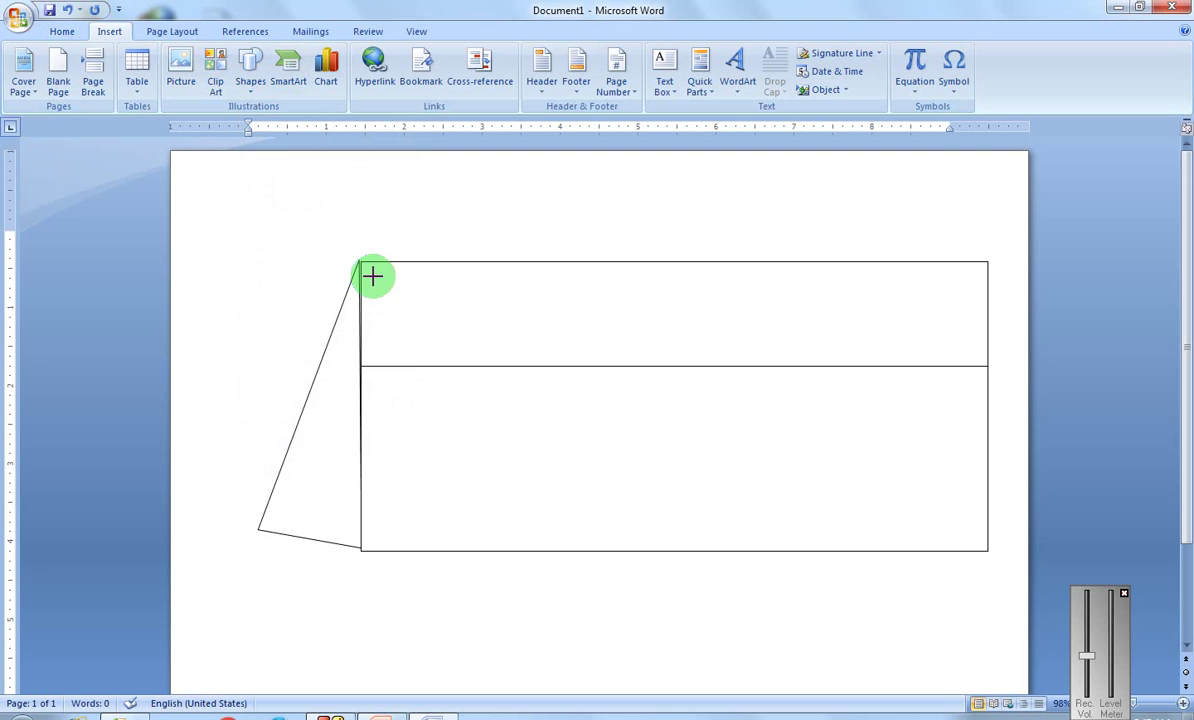
drag(361, 263, 393, 311)
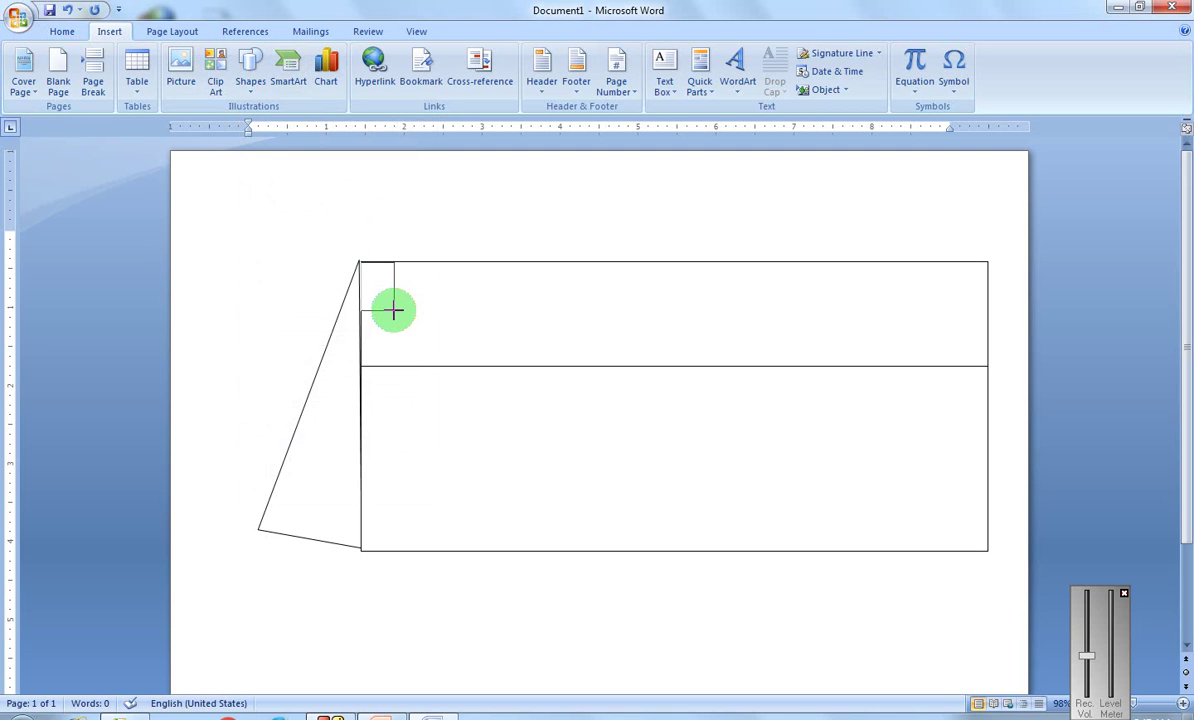
mouse_move(393, 311)
mouse_down()
mouse_move(413, 367)
mouse_move(397, 368)
mouse_up()
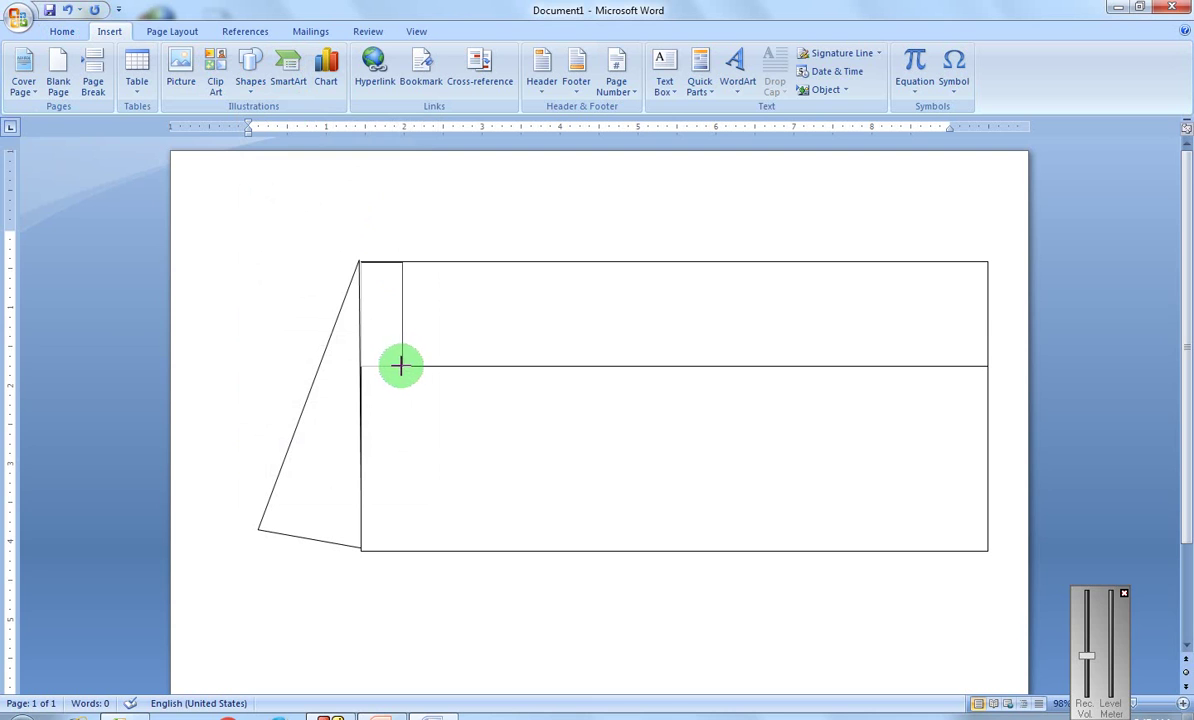
drag(396, 368, 400, 364)
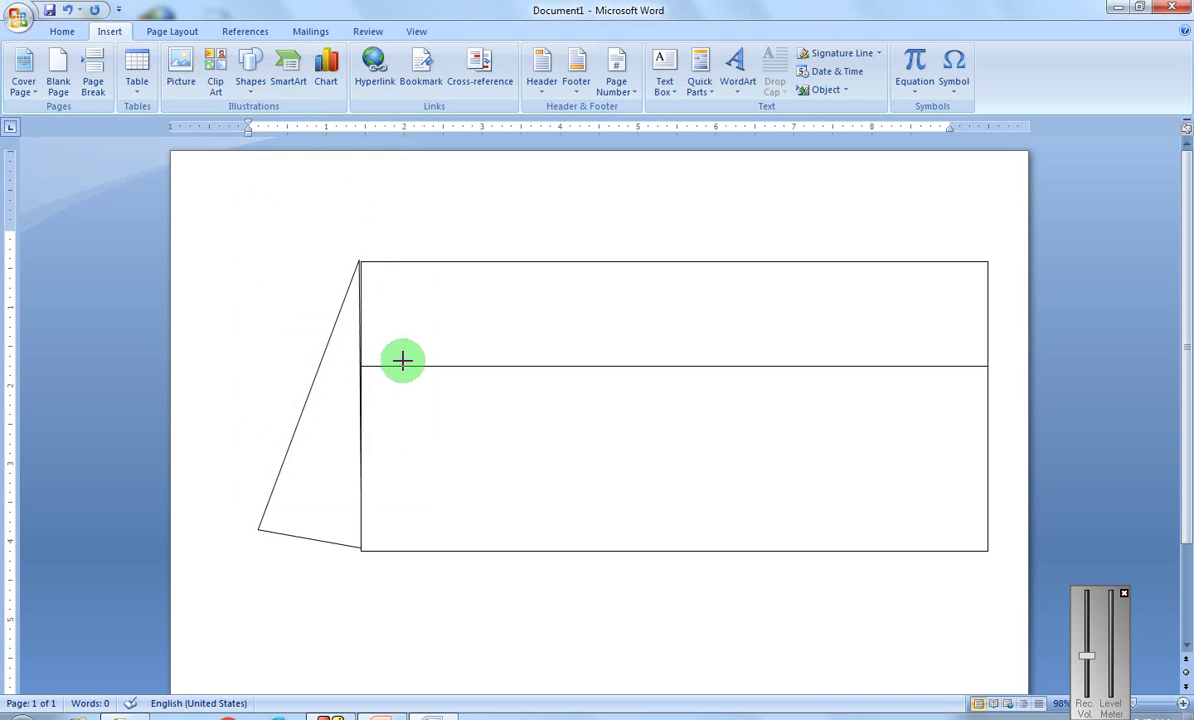
drag(400, 364, 399, 358)
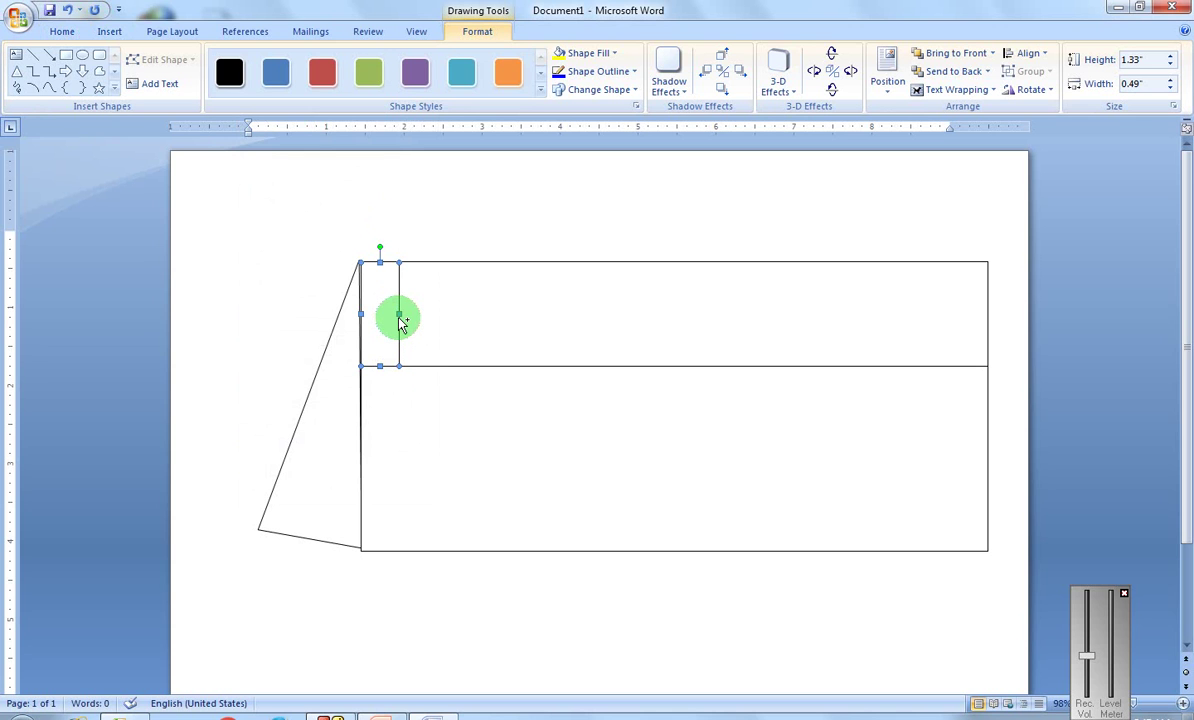
Step: Duplicate the narrow rectangle with Ctrl+D and move copies toward the band's right end
key(ctrl+d)
key(ctrl+d)
key(ctrl+d)
key(ctrl+d)
key(ctrl+d)
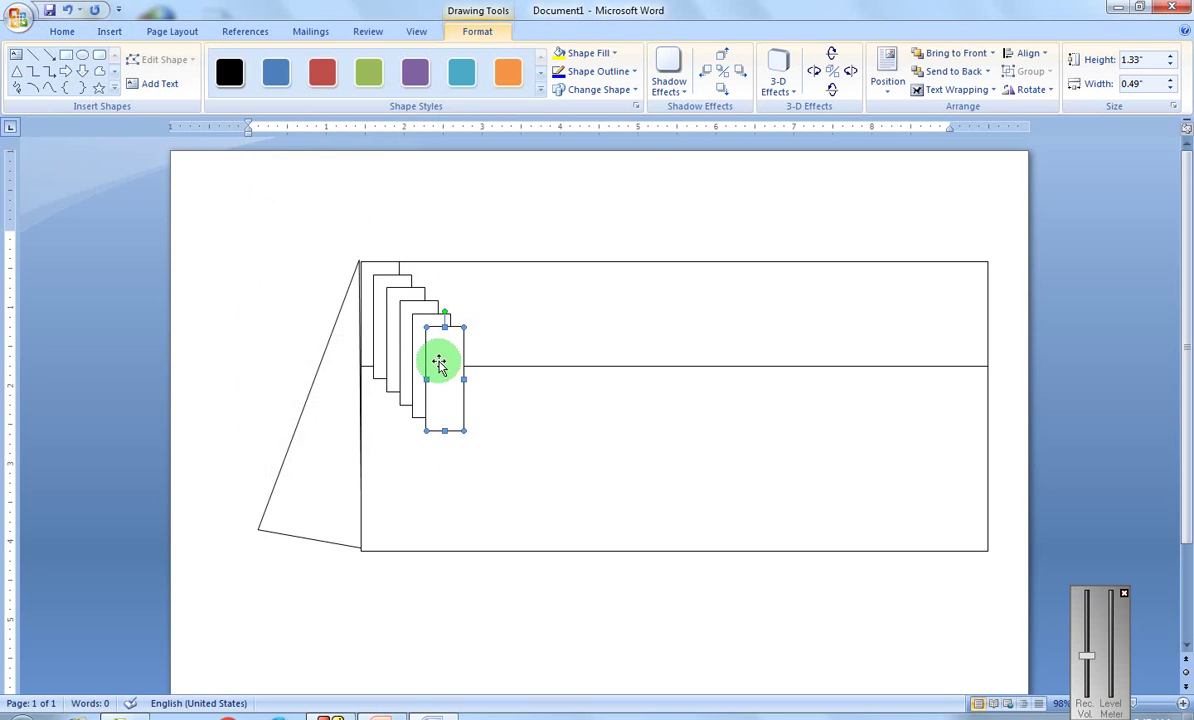
drag(439, 364, 951, 305)
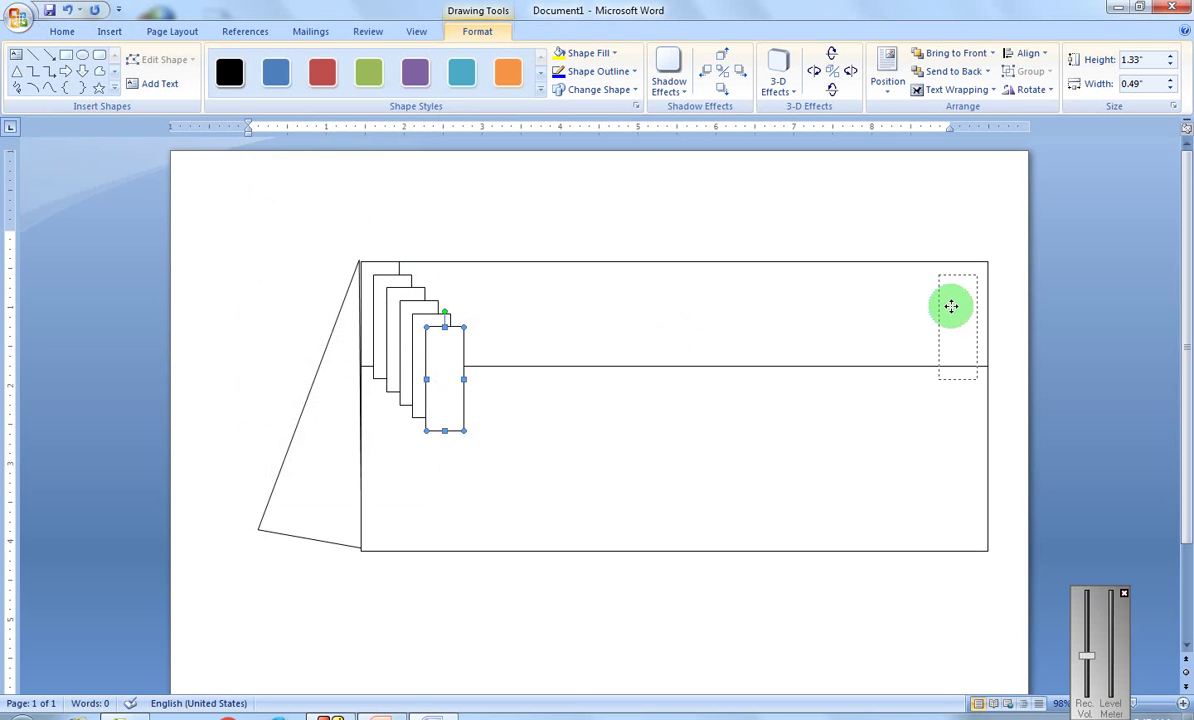
drag(951, 305, 962, 299)
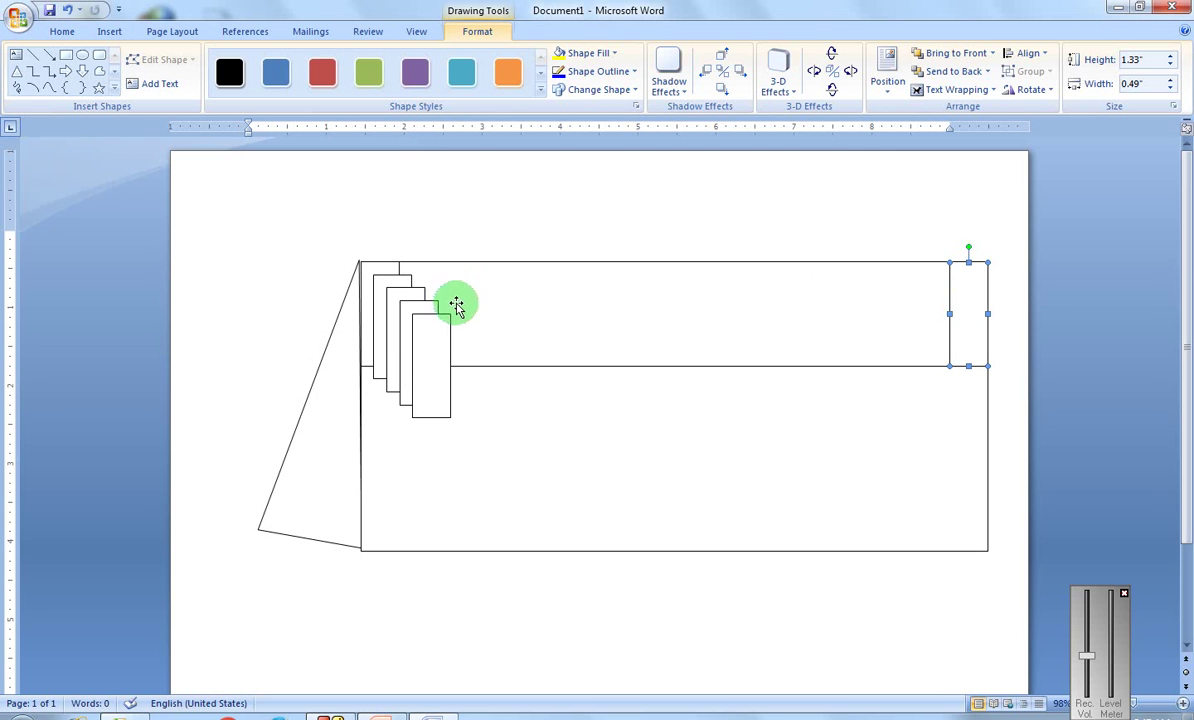
drag(422, 370, 889, 329)
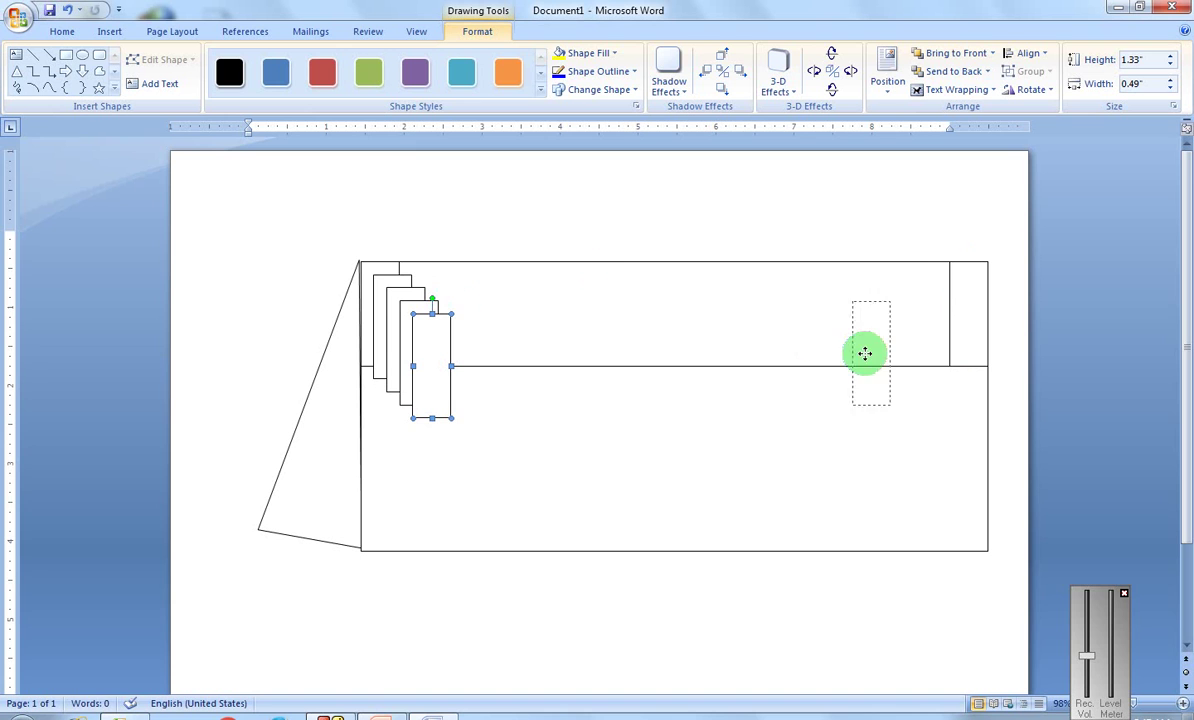
drag(889, 329, 900, 324)
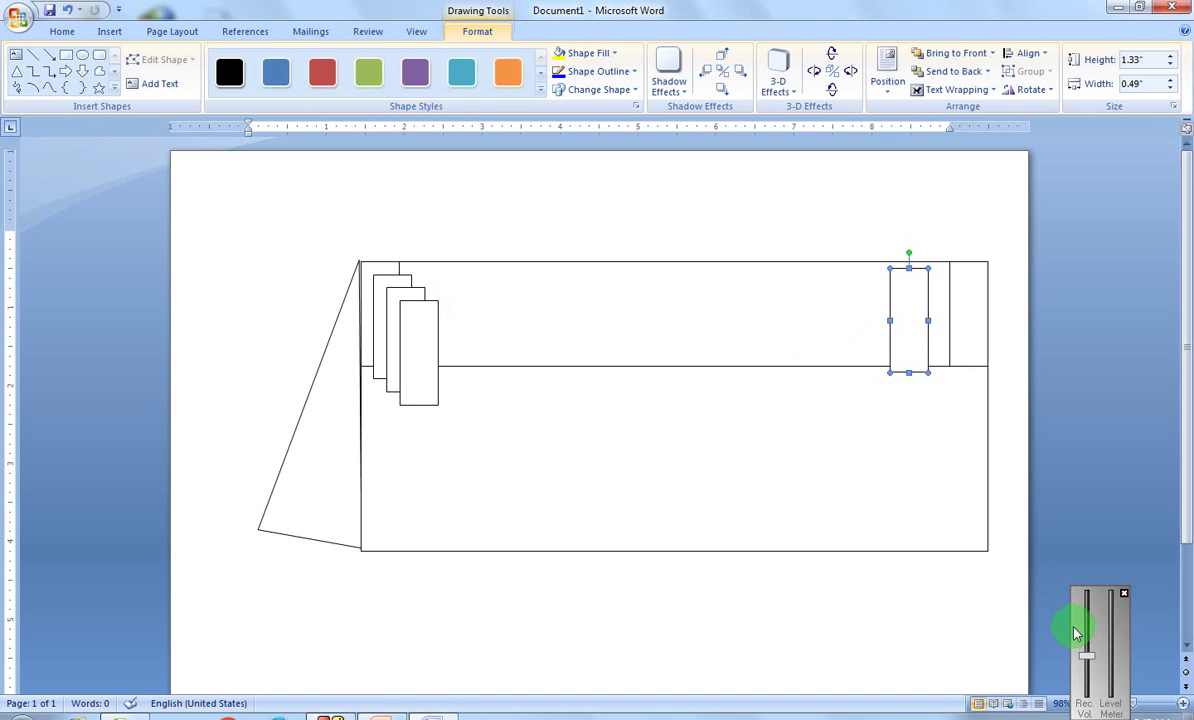
drag(1084, 648, 1086, 620)
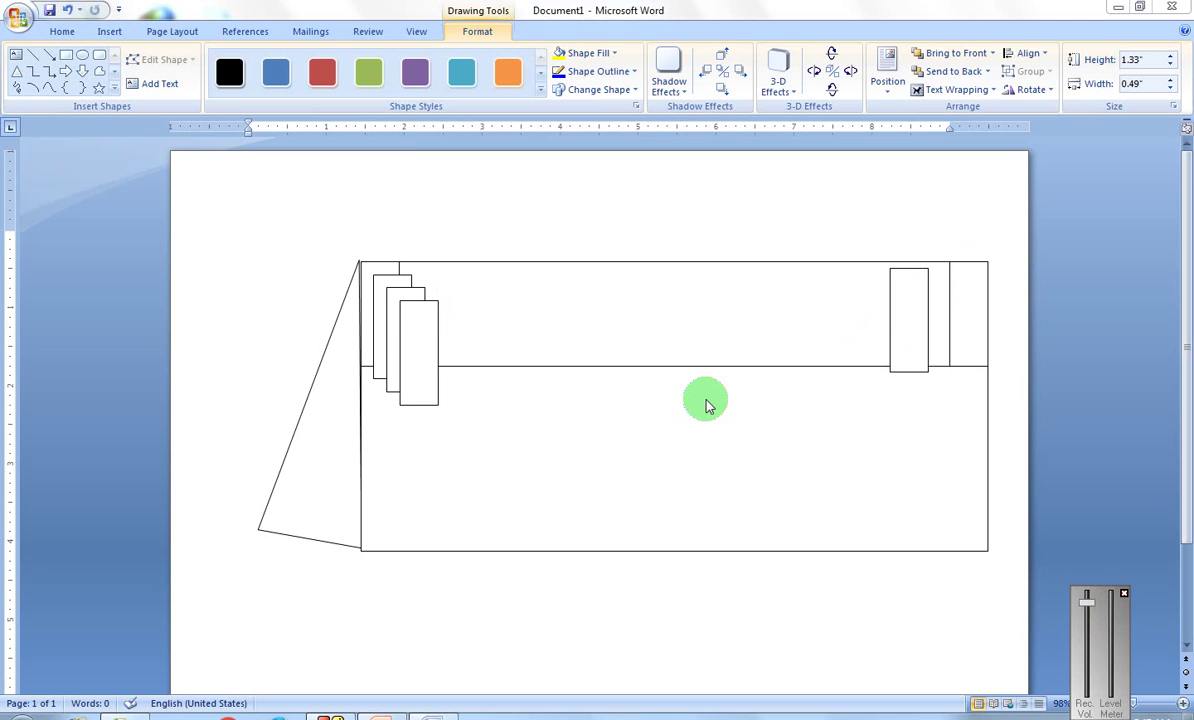
click(416, 322)
click(416, 322)
drag(416, 322, 786, 296)
Step: Nudge the right-end rectangles level and flush together, then drag another copy right
click(898, 312)
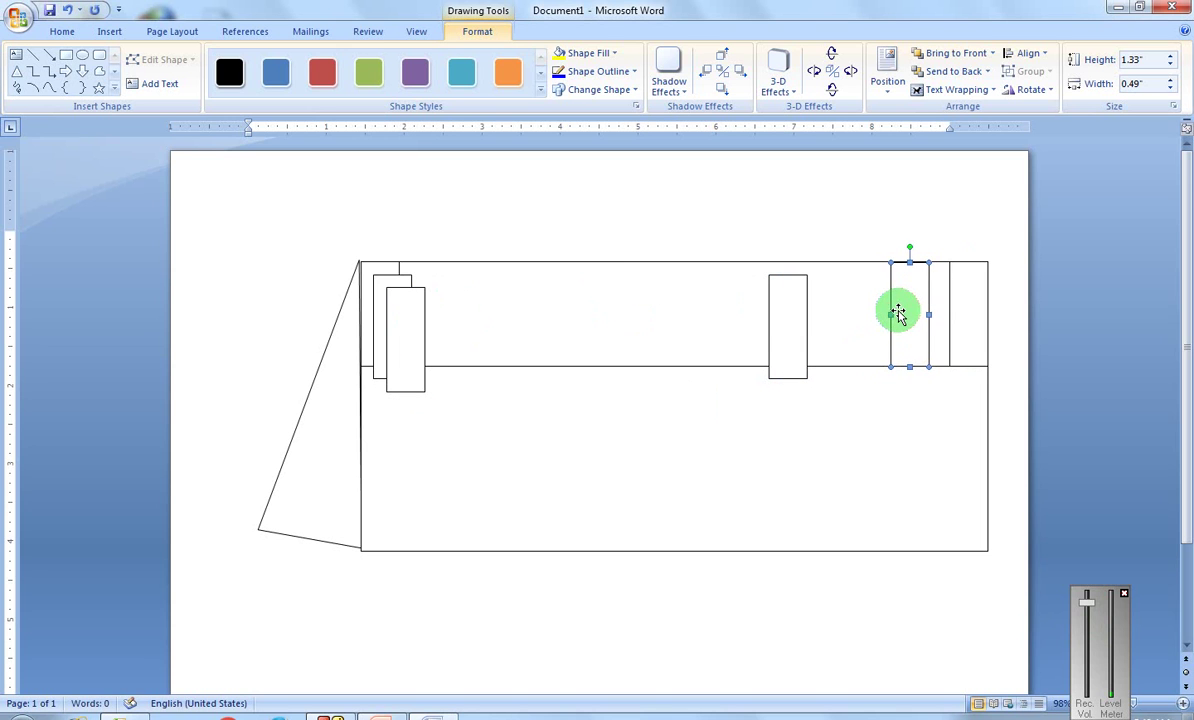
key(Right)
key(Right)
key(Right)
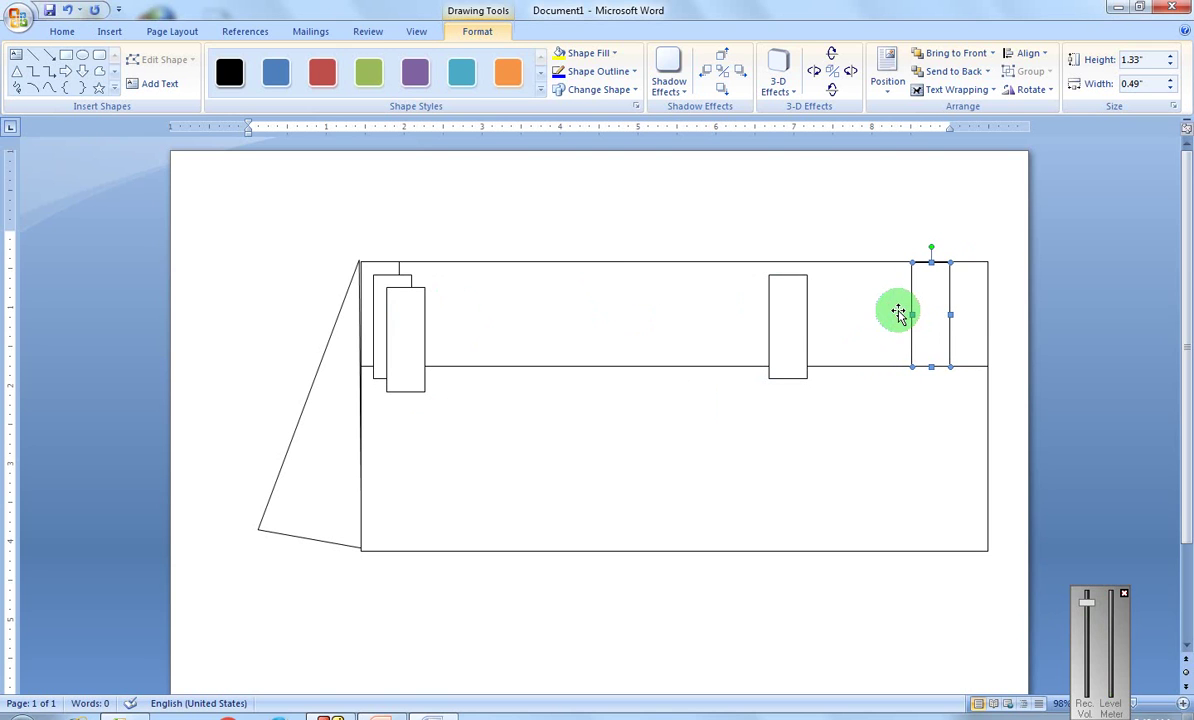
click(797, 305)
key(Up)
key(Up)
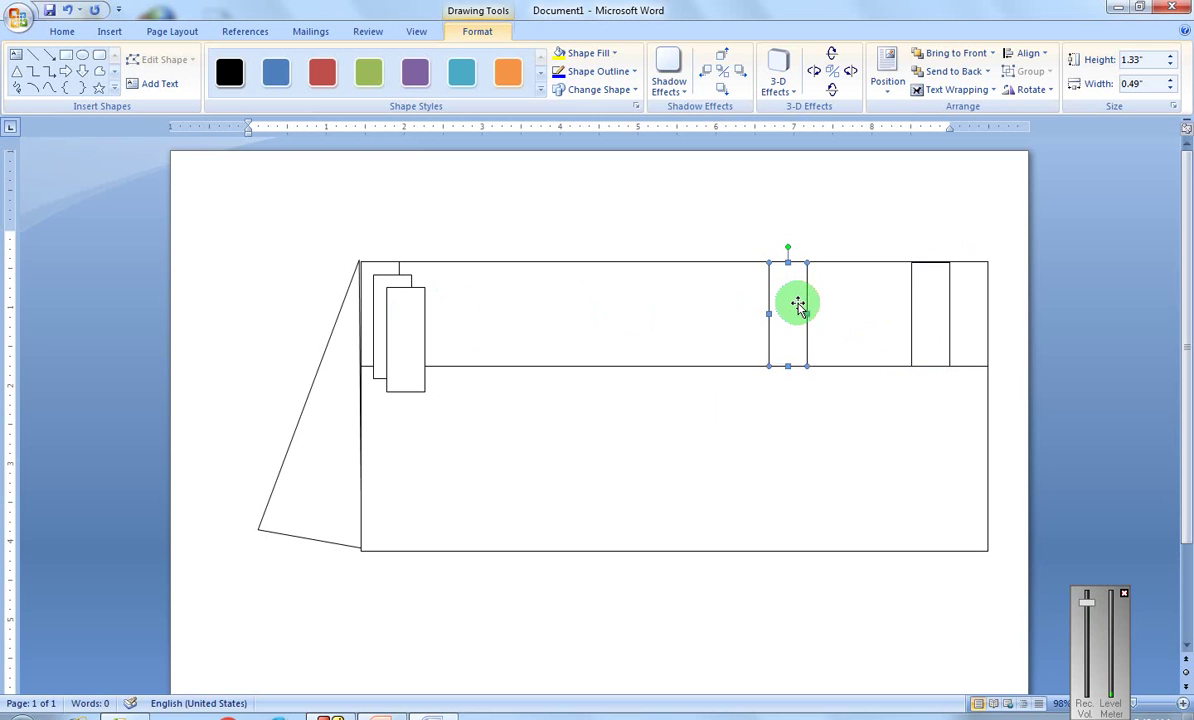
key(Right)
key(Right)
key(Right)
key(Right)
key(Right)
key(Right)
key(Right)
key(Right)
key(Right)
key(Right)
key(Right)
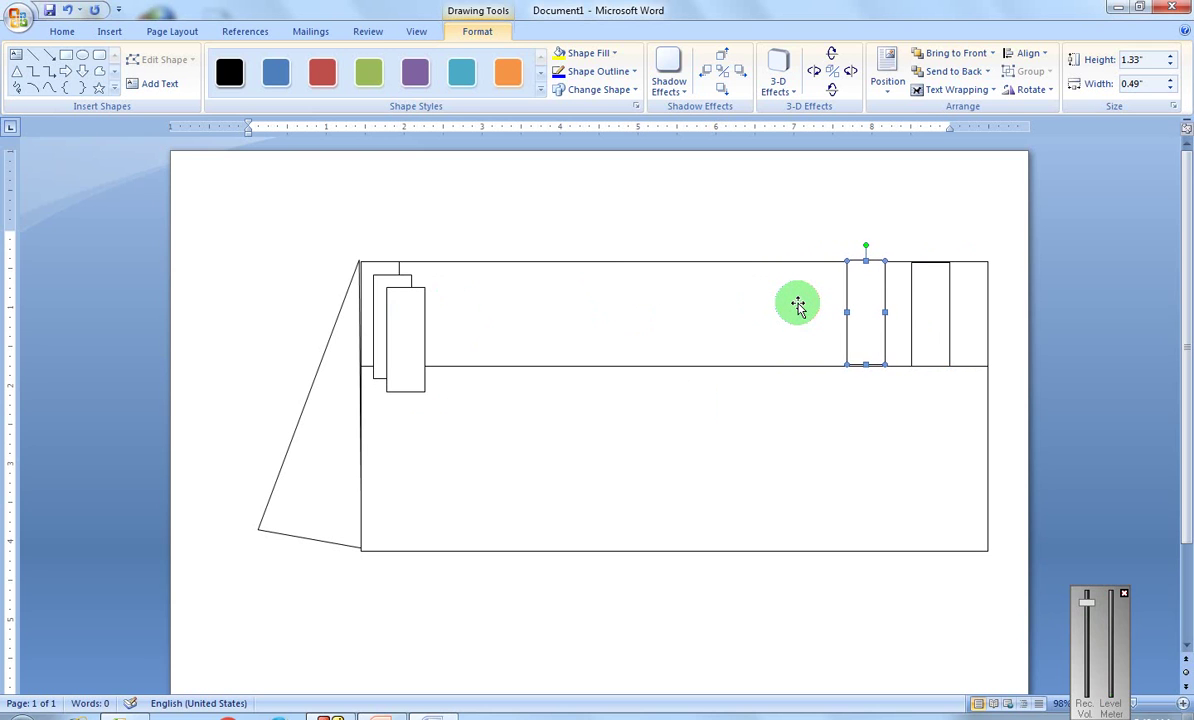
key(Right)
key(Right)
key(Right)
key(Right)
key(Right)
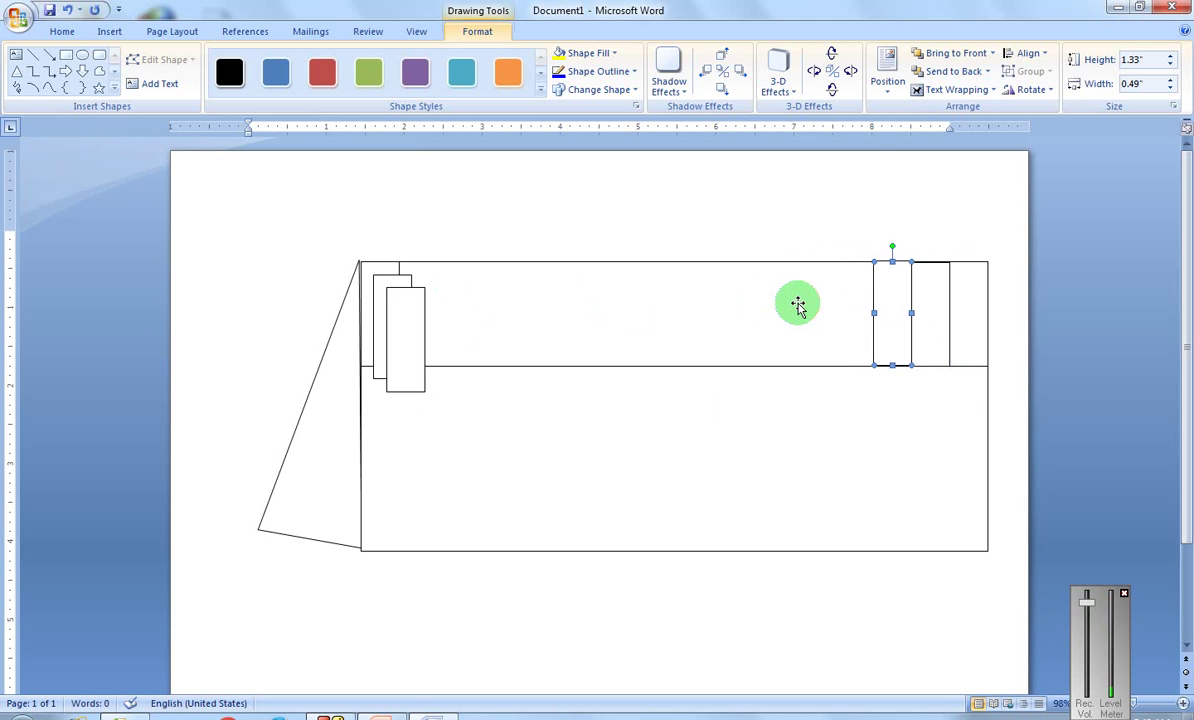
click(843, 308)
click(893, 320)
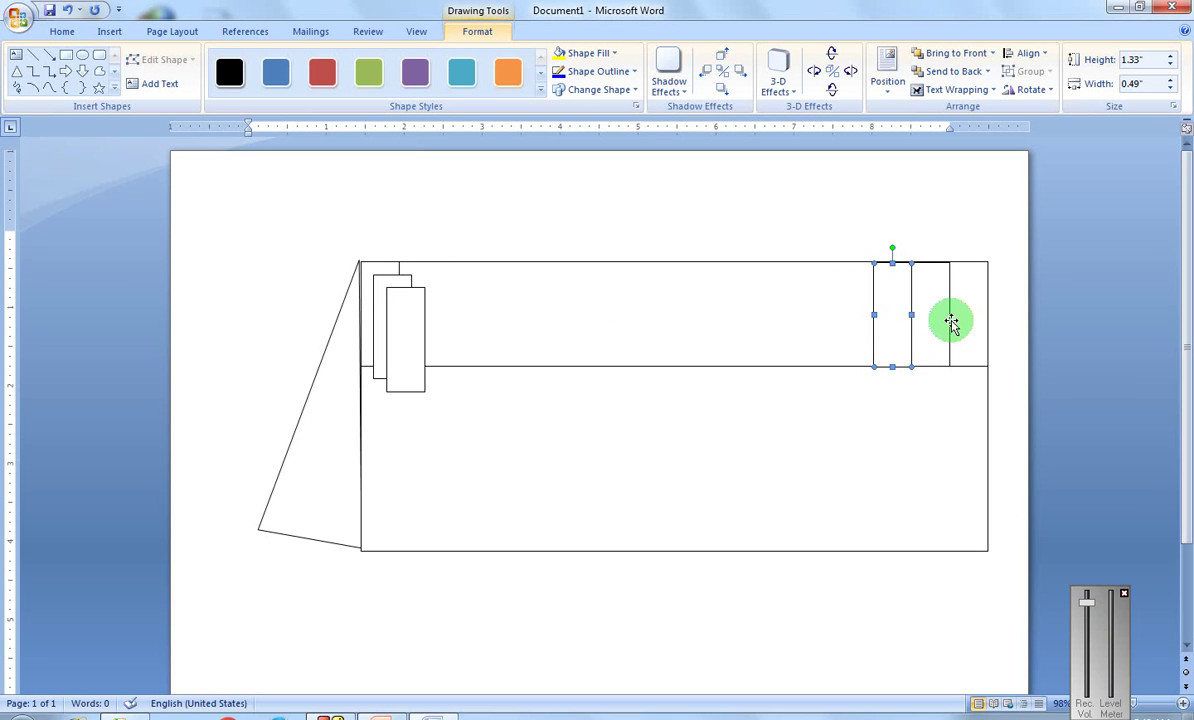
click(932, 325)
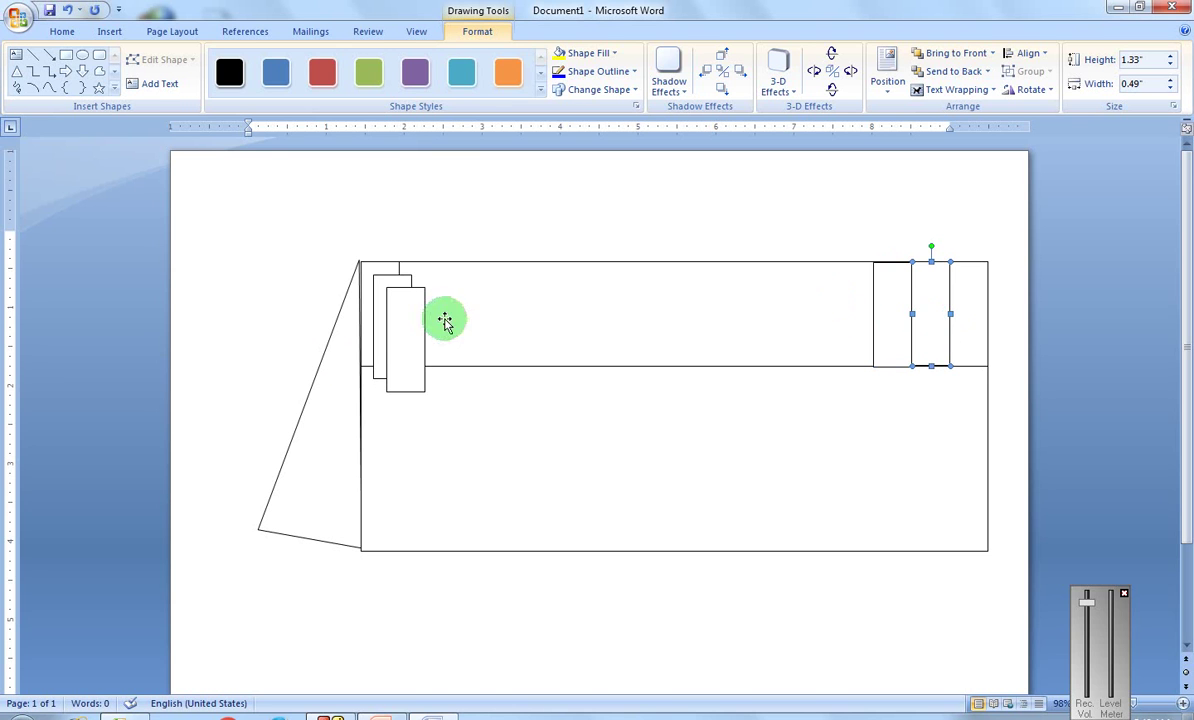
drag(411, 337, 866, 297)
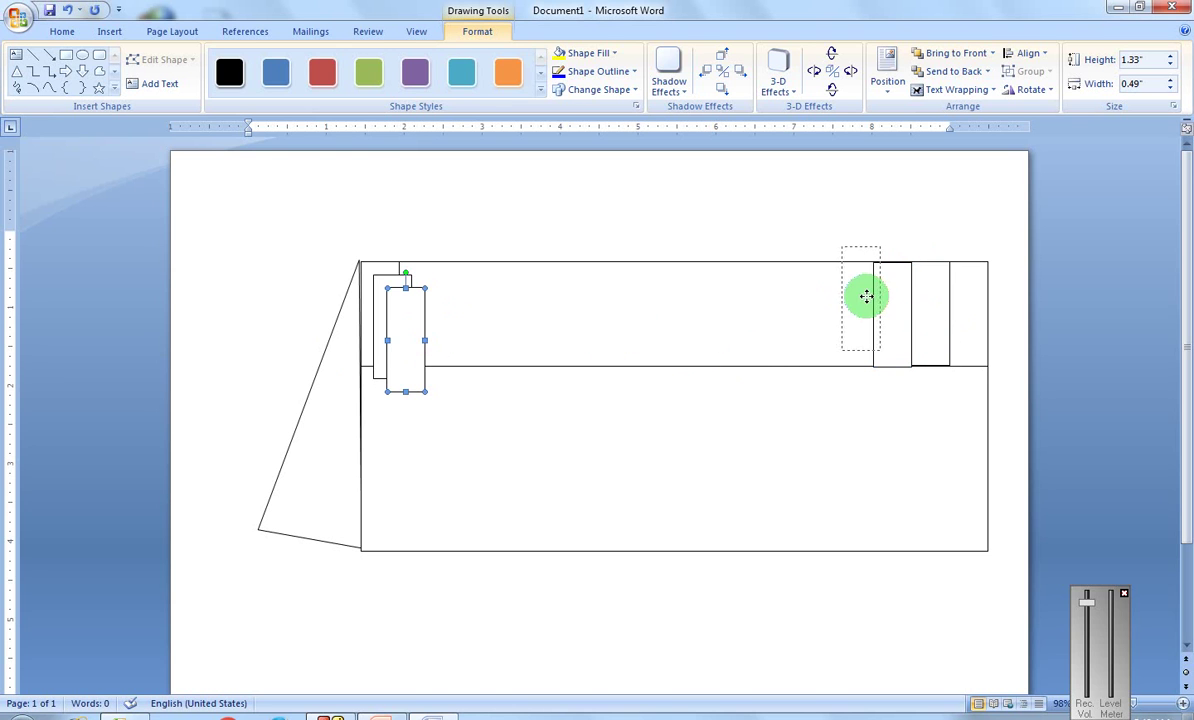
Step: Set narrow rectangle copies side by side along the upper band, then duplicate more with Ctrl+D
drag(866, 297, 859, 315)
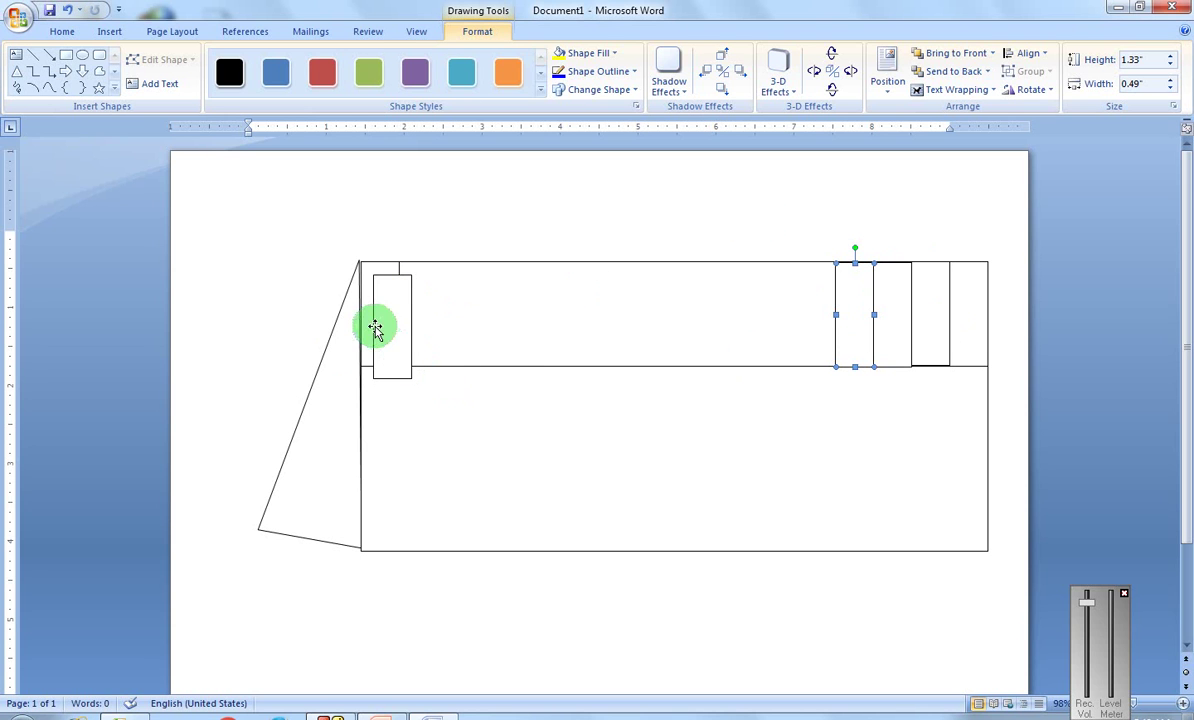
mouse_move(389, 336)
mouse_down()
mouse_move(419, 313)
mouse_move(416, 323)
mouse_up()
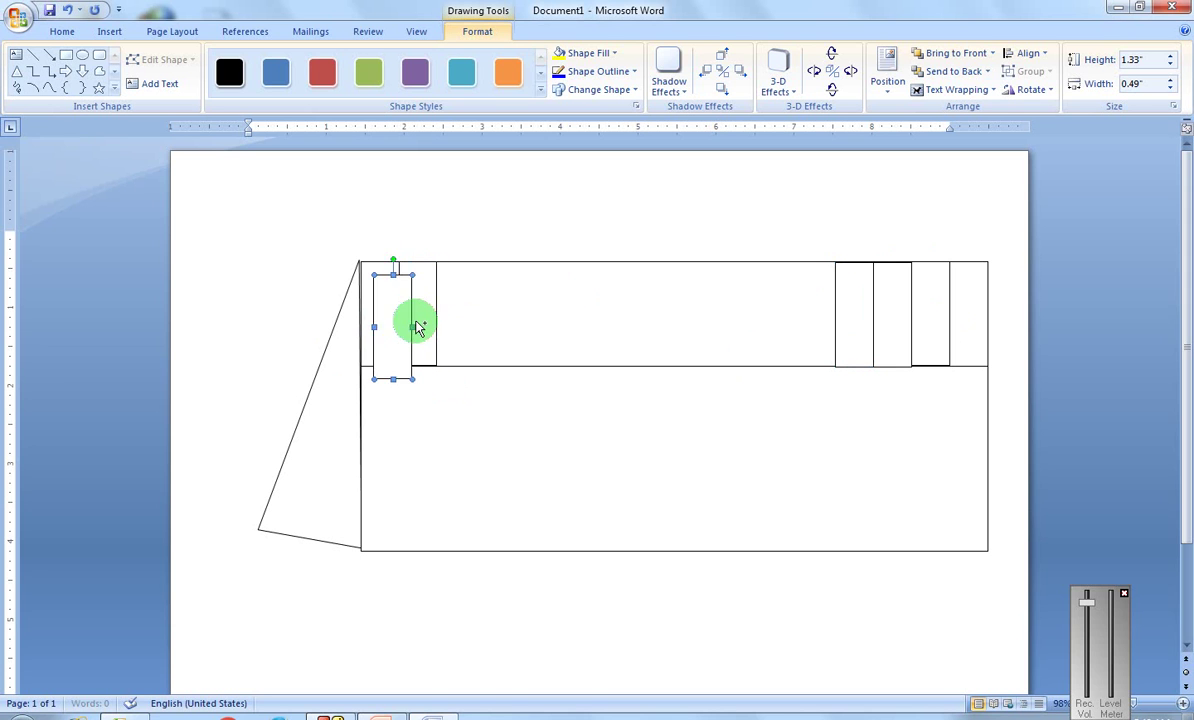
key(Down)
key(Down)
key(Down)
drag(416, 323, 456, 290)
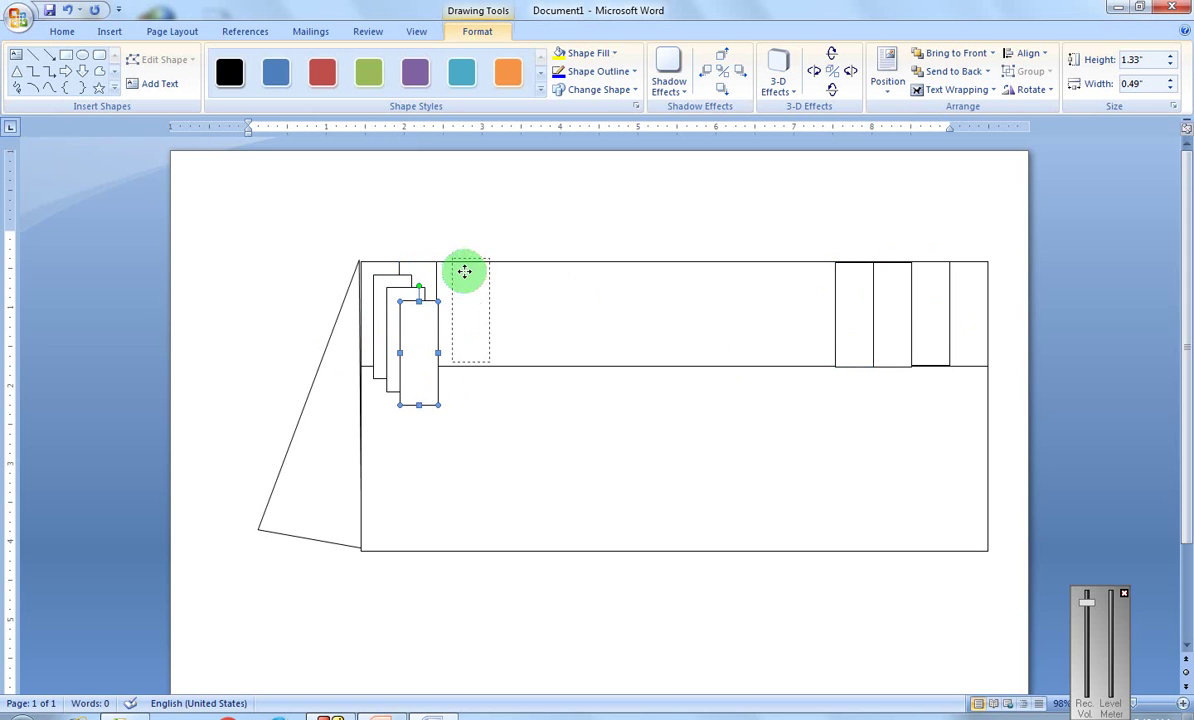
drag(408, 319, 511, 293)
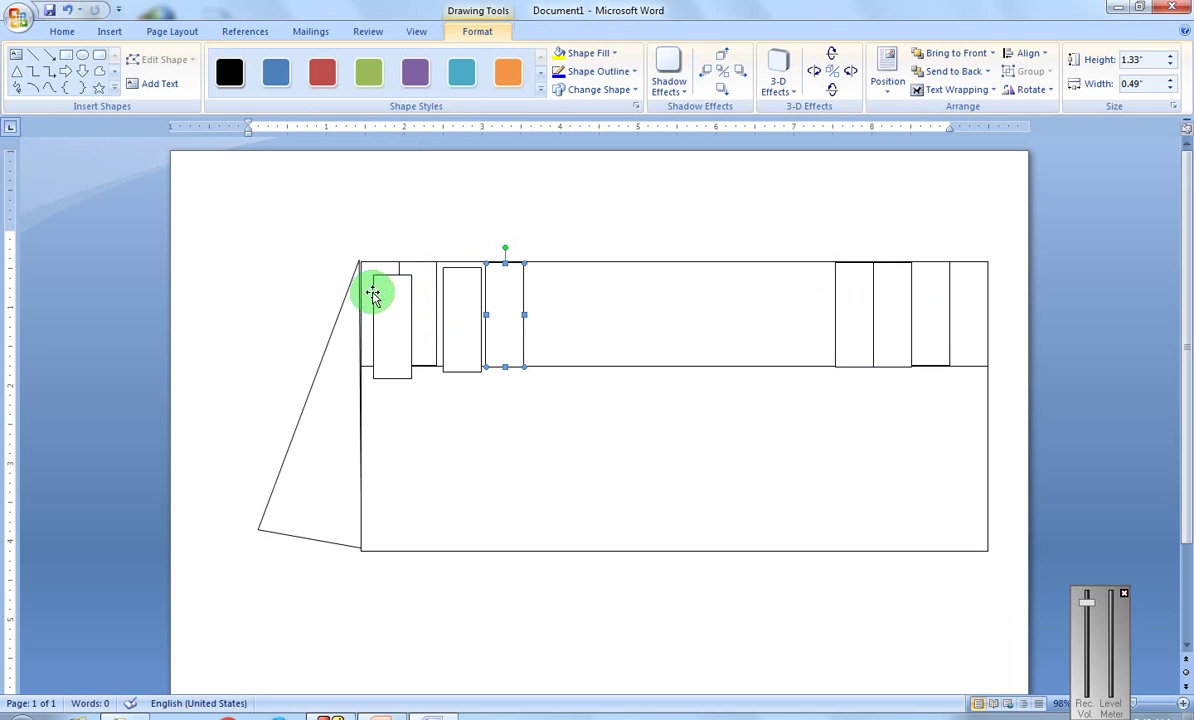
click(397, 302)
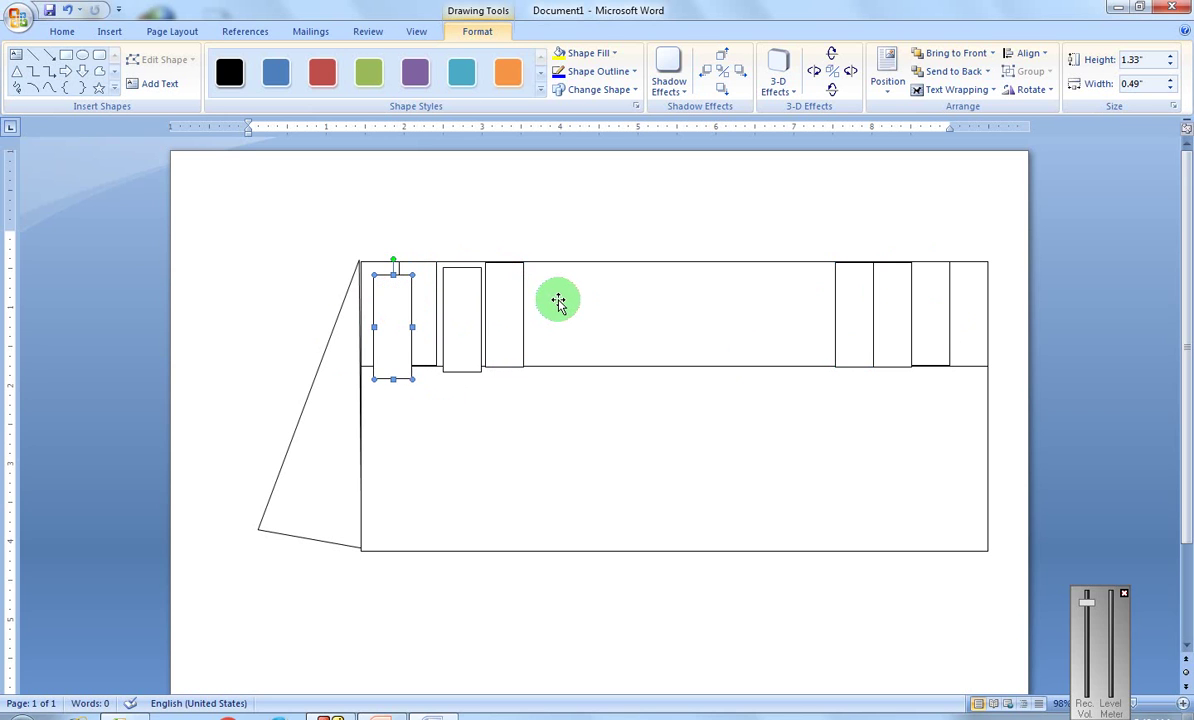
drag(393, 310, 543, 300)
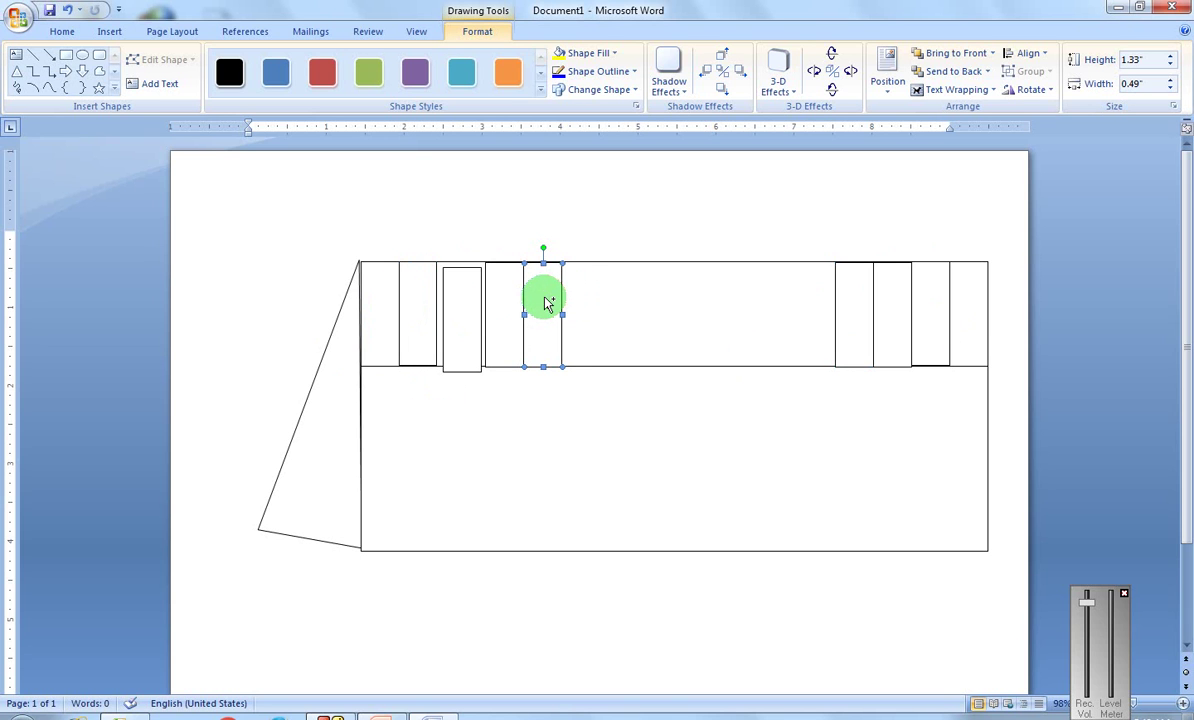
key(ctrl+d)
key(ctrl+d)
key(ctrl+d)
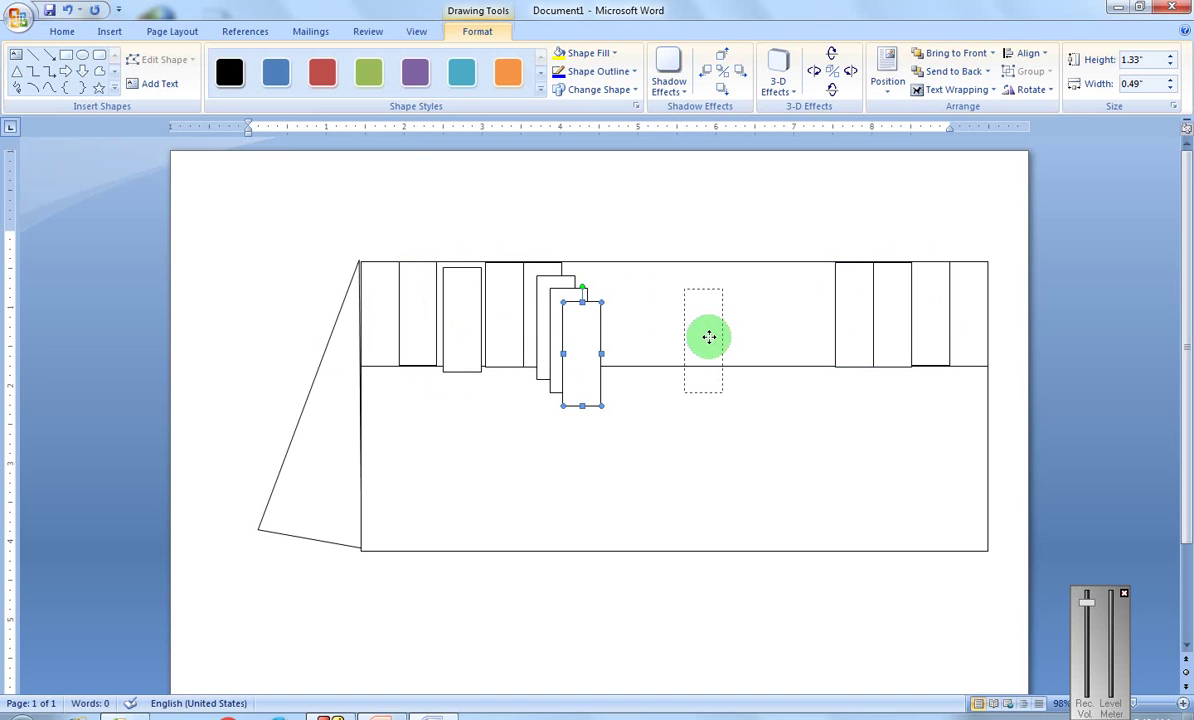
Step: Drag the duplicated narrow rectangles into the middle of the upper row
drag(742, 325, 742, 325)
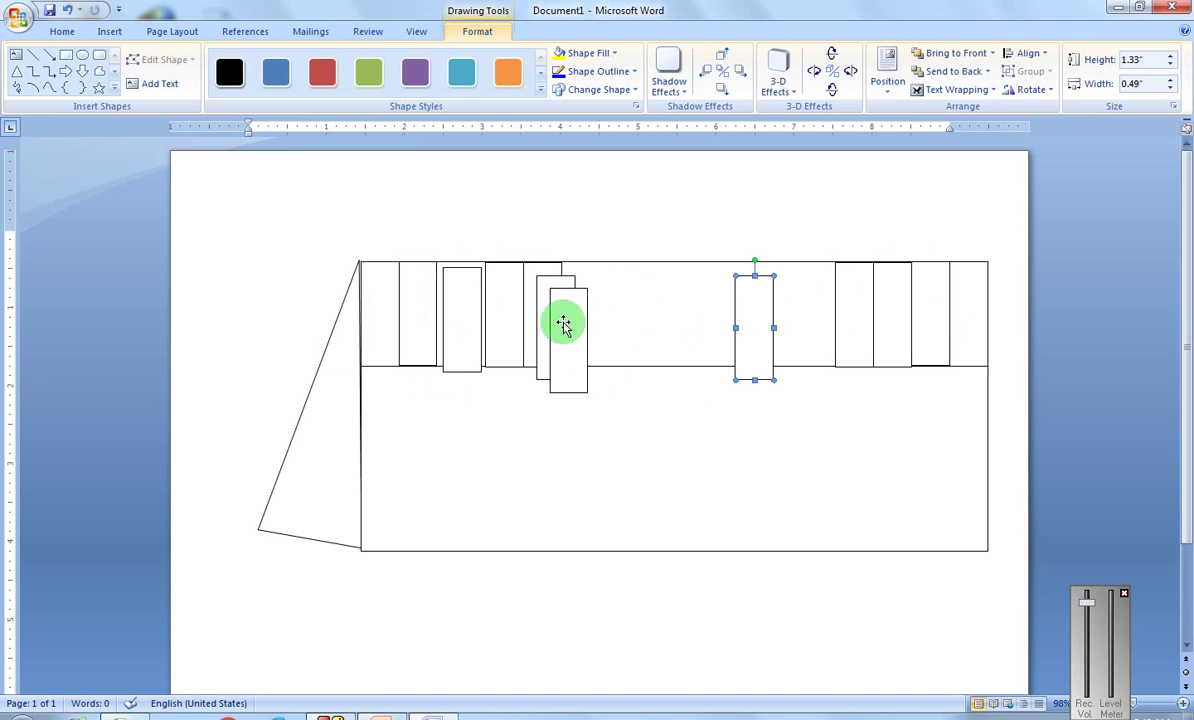
click(573, 323)
drag(574, 322, 674, 314)
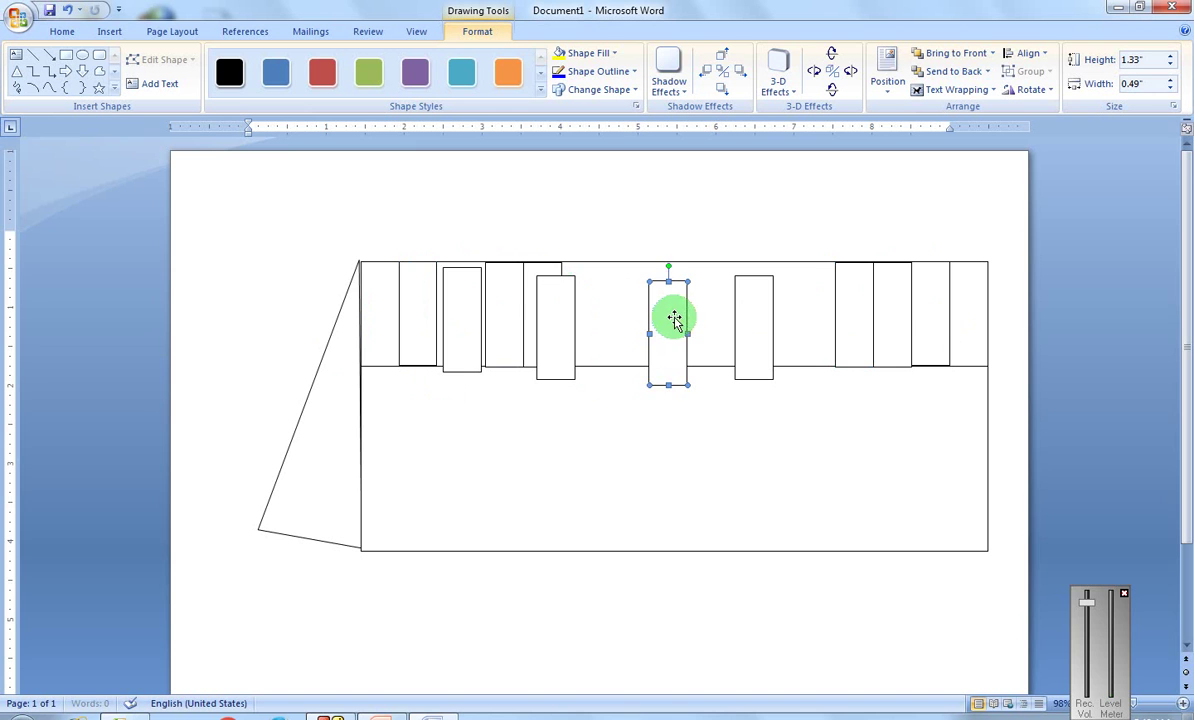
click(562, 318)
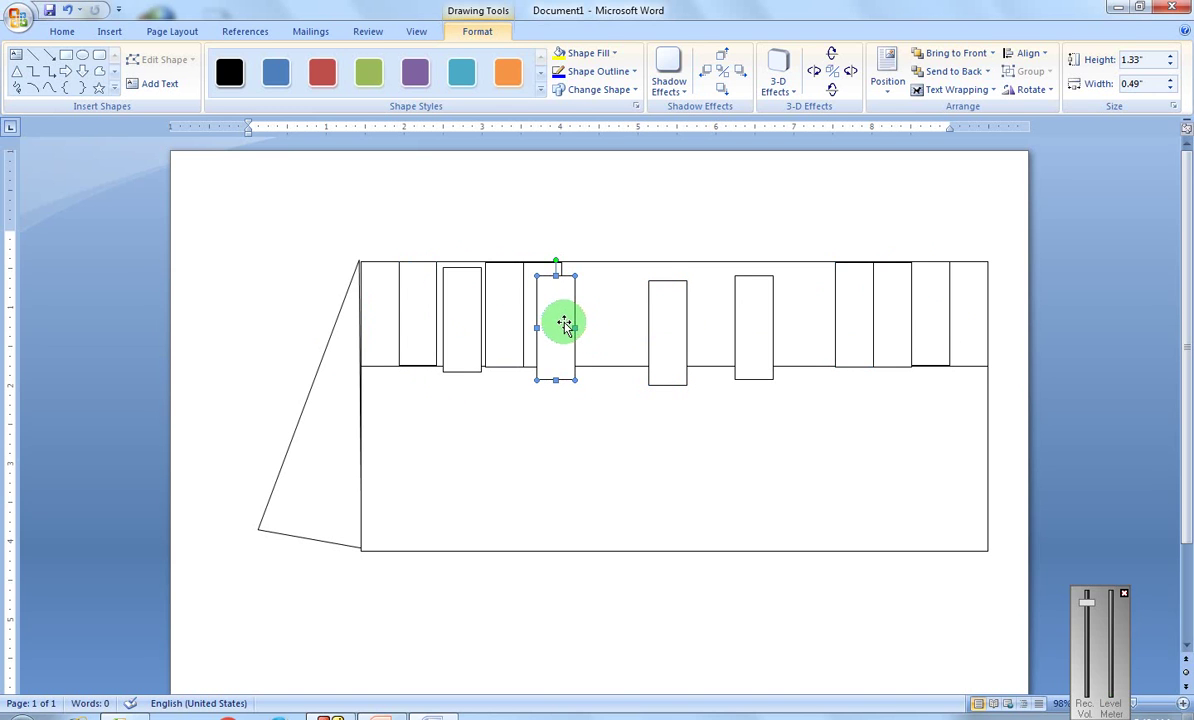
drag(562, 318, 609, 304)
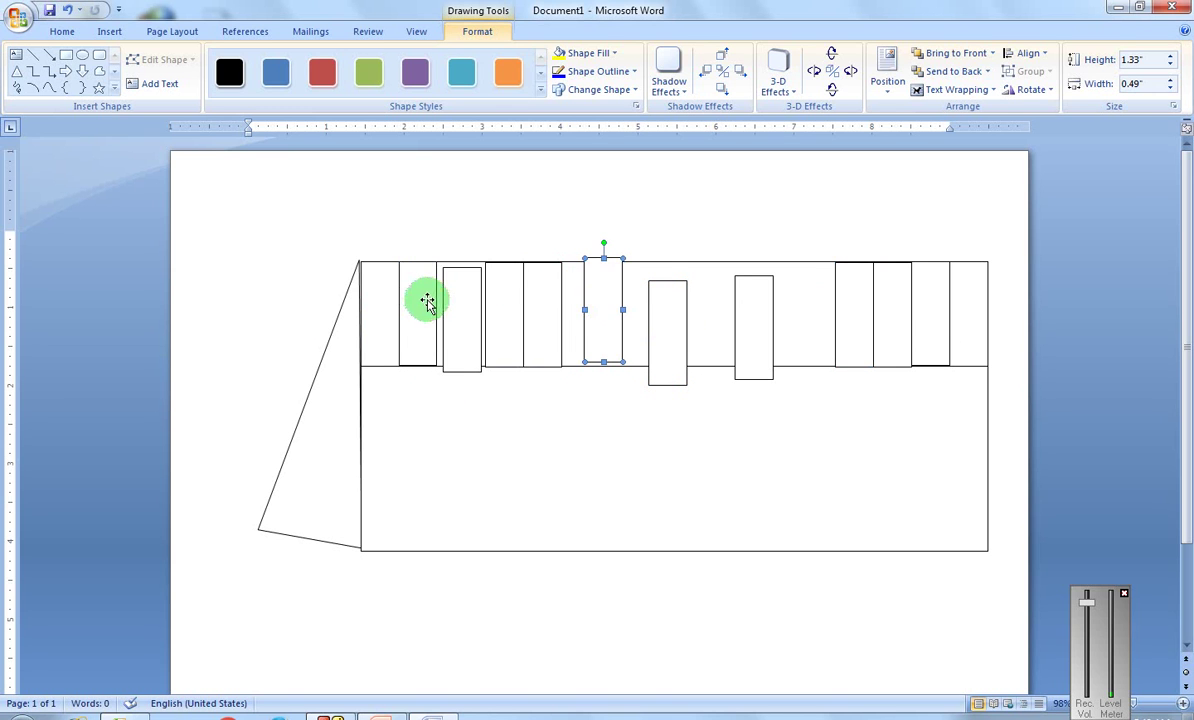
drag(454, 307, 638, 443)
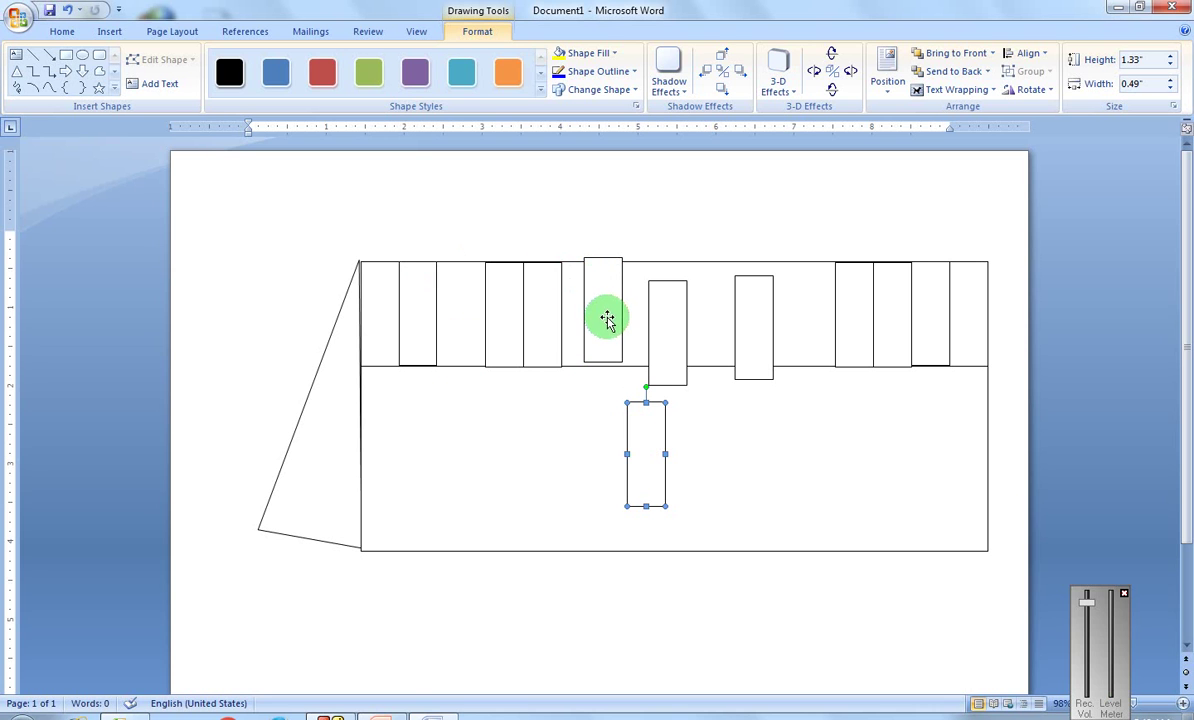
Step: Nudge each middle rectangle with arrow keys until flush with its neighbours and the row edges
click(607, 318)
key(Left)
key(Left)
key(Left)
key(Left)
key(Left)
key(Left)
key(Left)
key(Left)
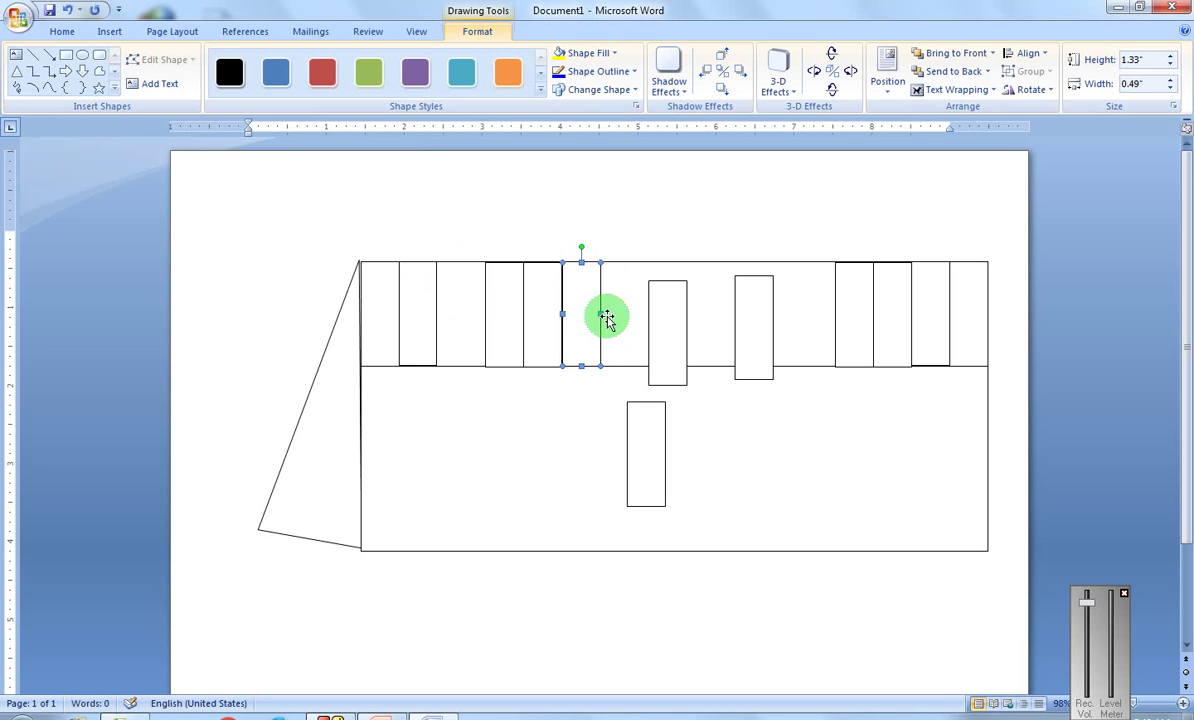
click(674, 300)
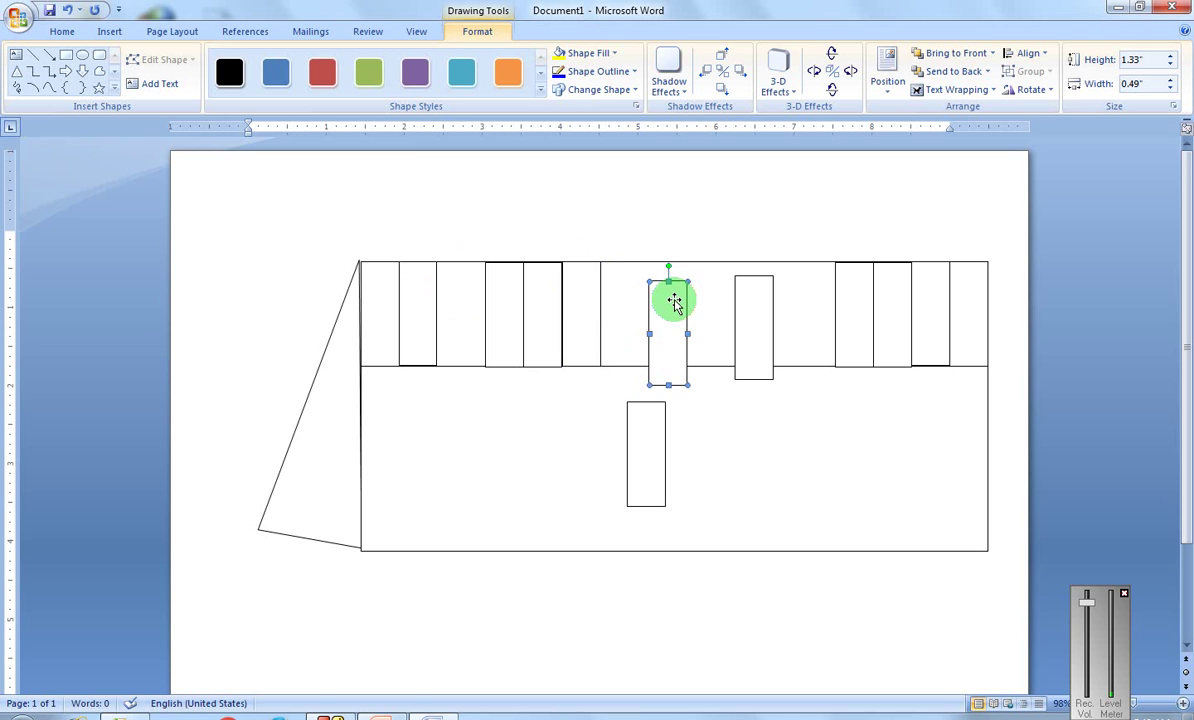
key(Up)
key(Up)
key(Up)
key(Up)
key(Up)
key(Left)
key(Left)
key(Left)
key(Left)
key(Left)
key(Left)
key(Left)
key(Left)
key(Left)
key(Left)
key(Left)
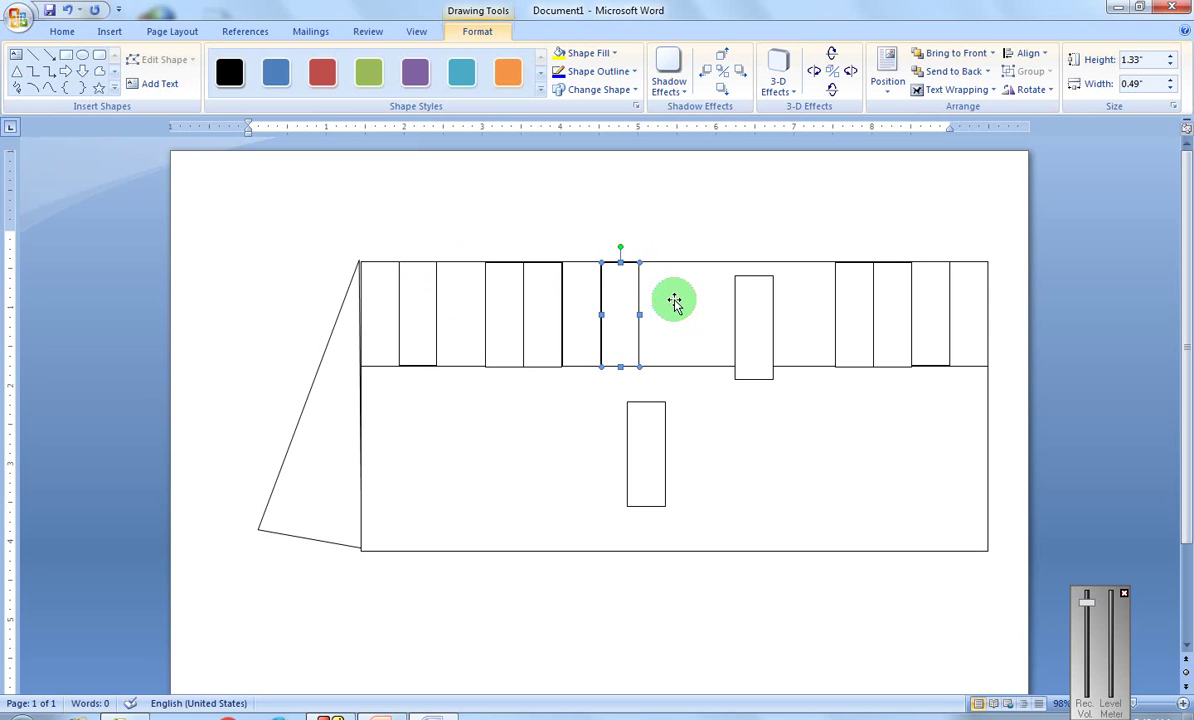
click(593, 327)
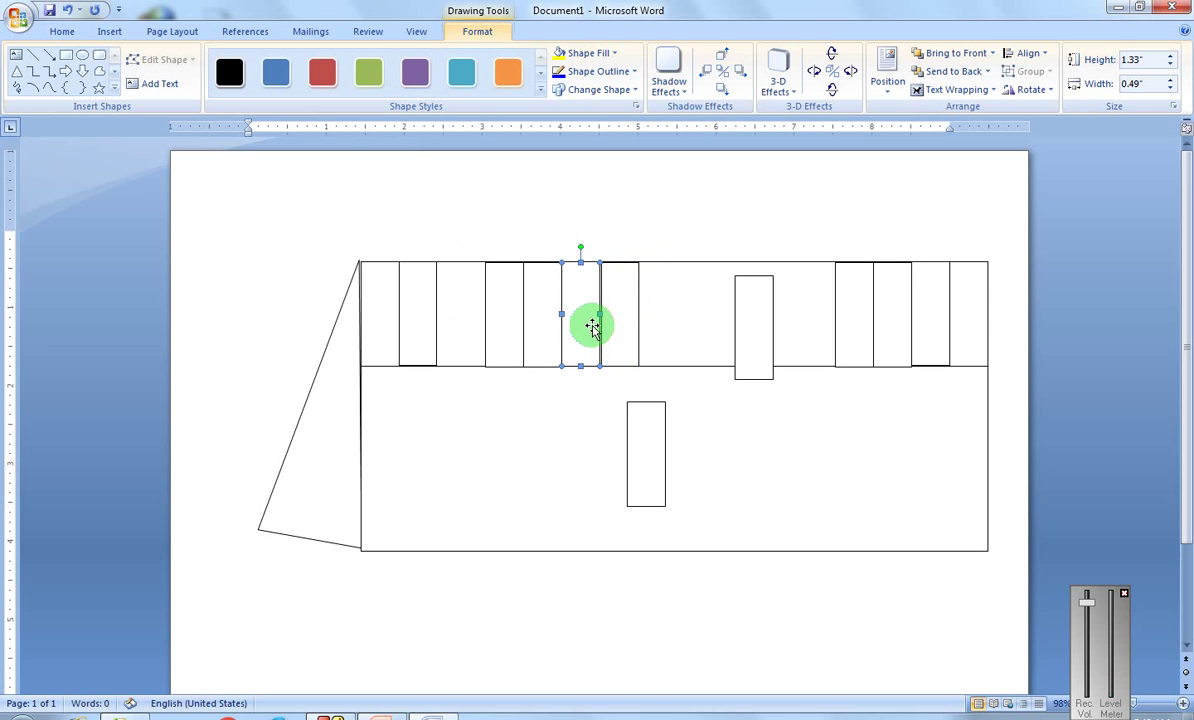
click(618, 325)
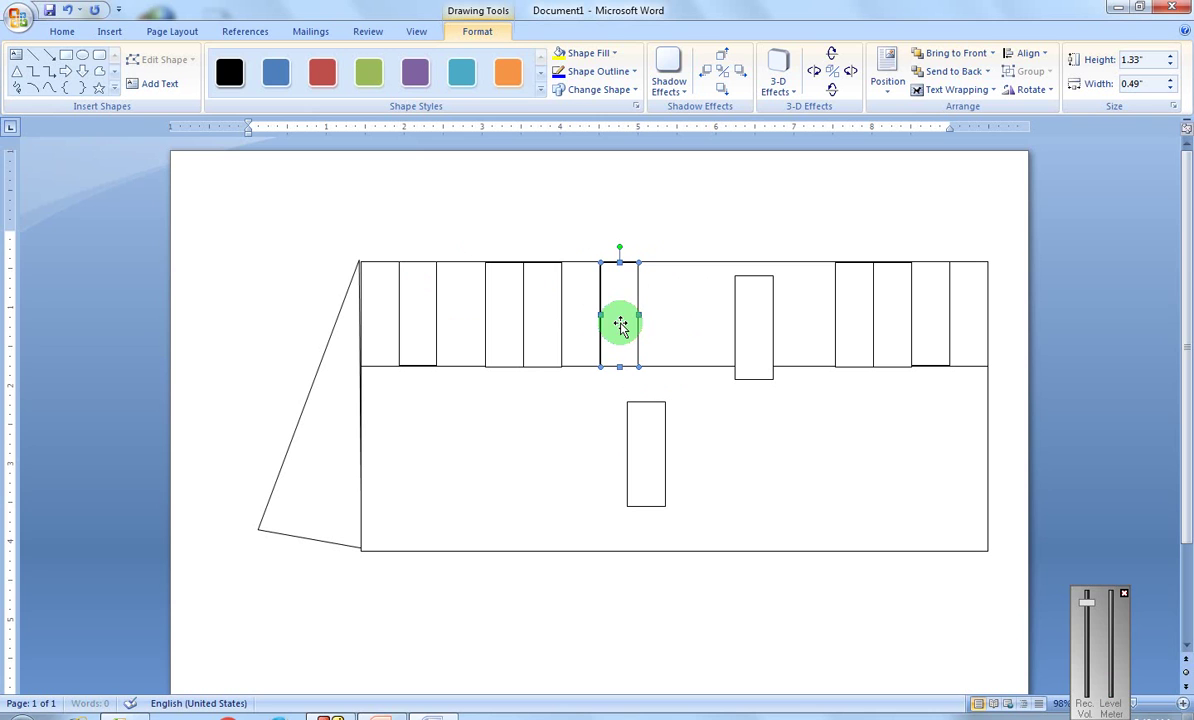
click(764, 347)
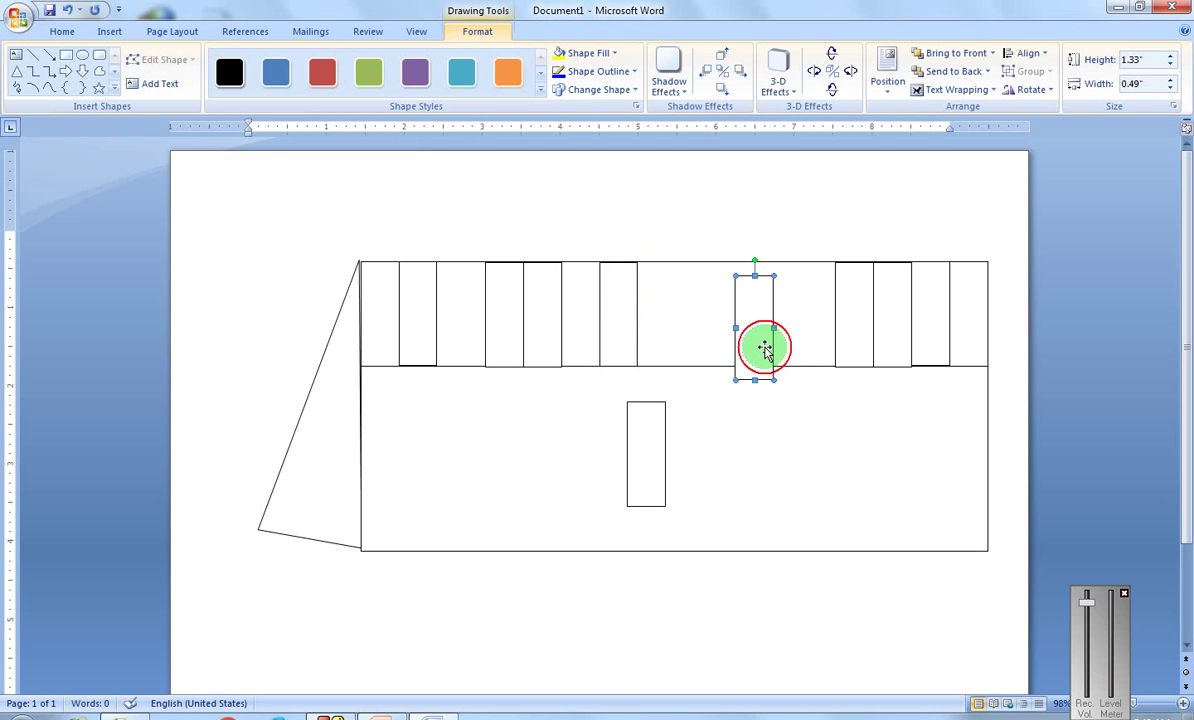
key(Up)
key(Up)
key(Left)
key(Left)
key(Left)
key(Left)
key(Left)
key(Left)
key(Left)
key(Left)
key(Left)
key(Left)
key(Left)
key(Left)
key(Left)
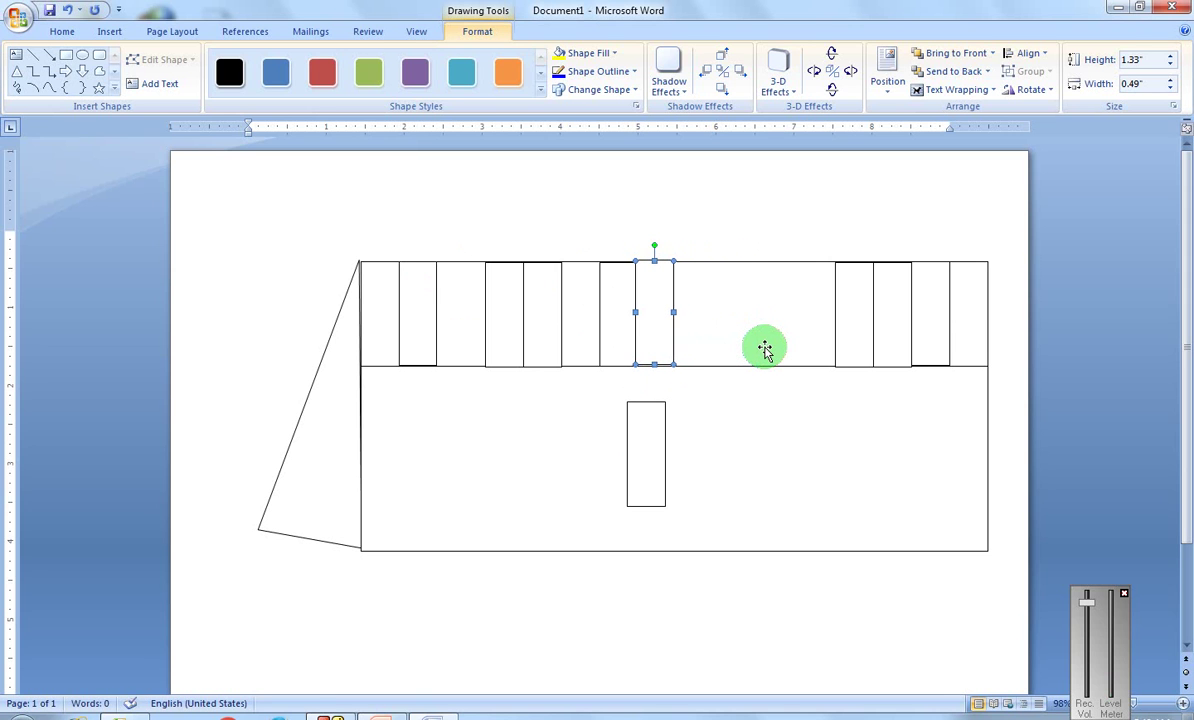
key(ctrl+Right)
click(752, 446)
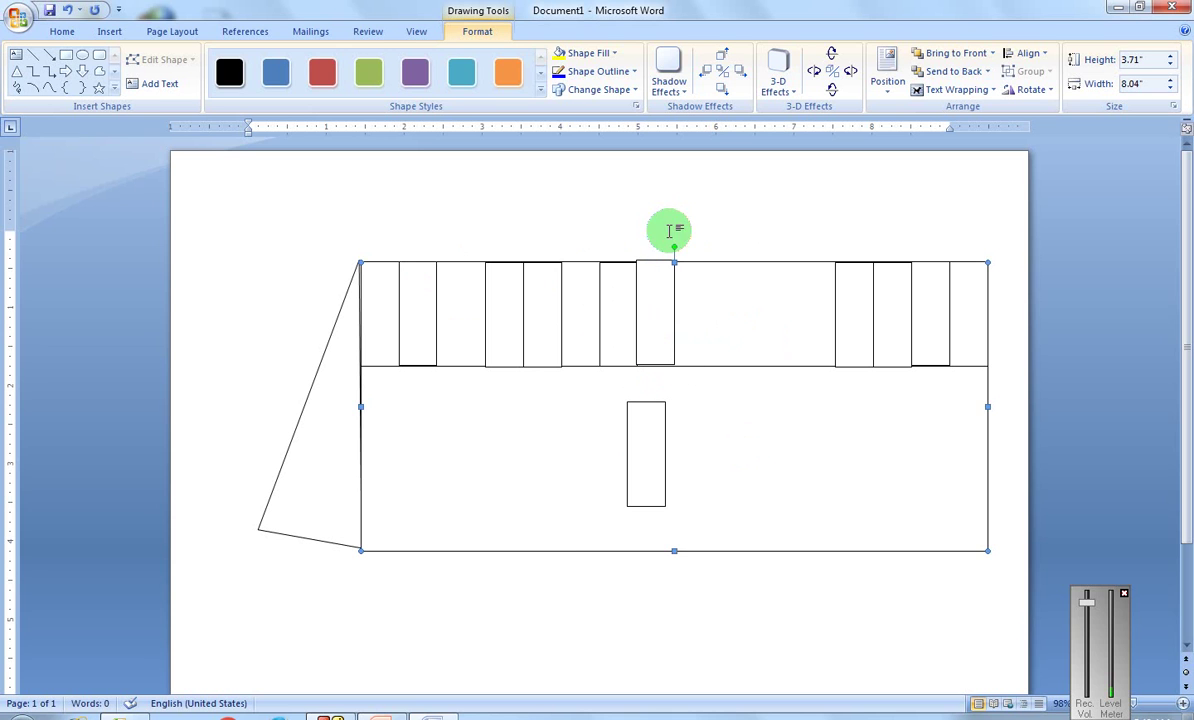
click(648, 303)
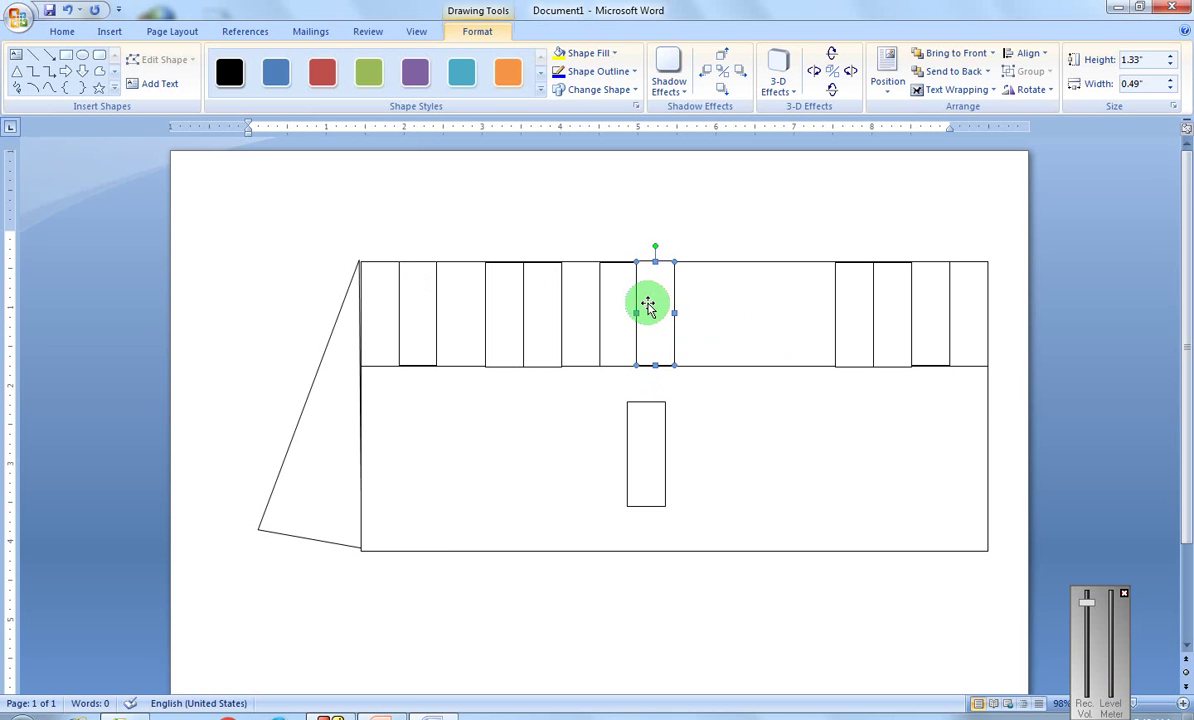
Step: Slide the stray rectangles into the upper row, closing gaps beside their neighbours
drag(648, 306, 627, 318)
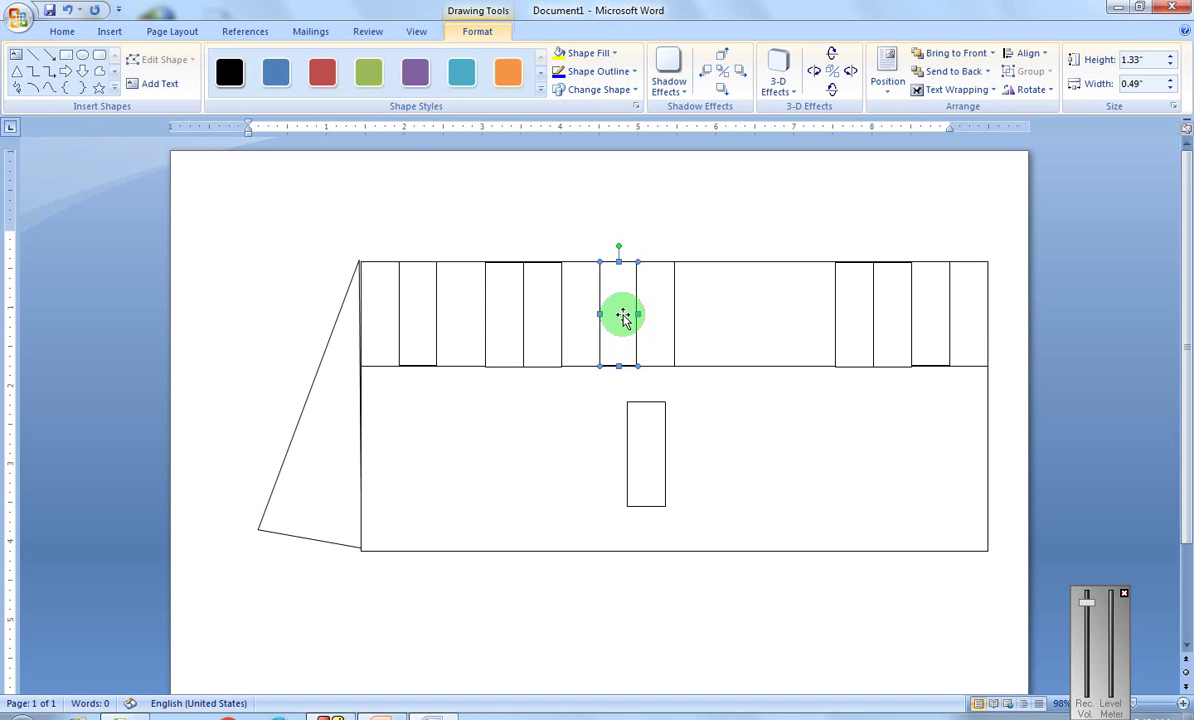
click(647, 455)
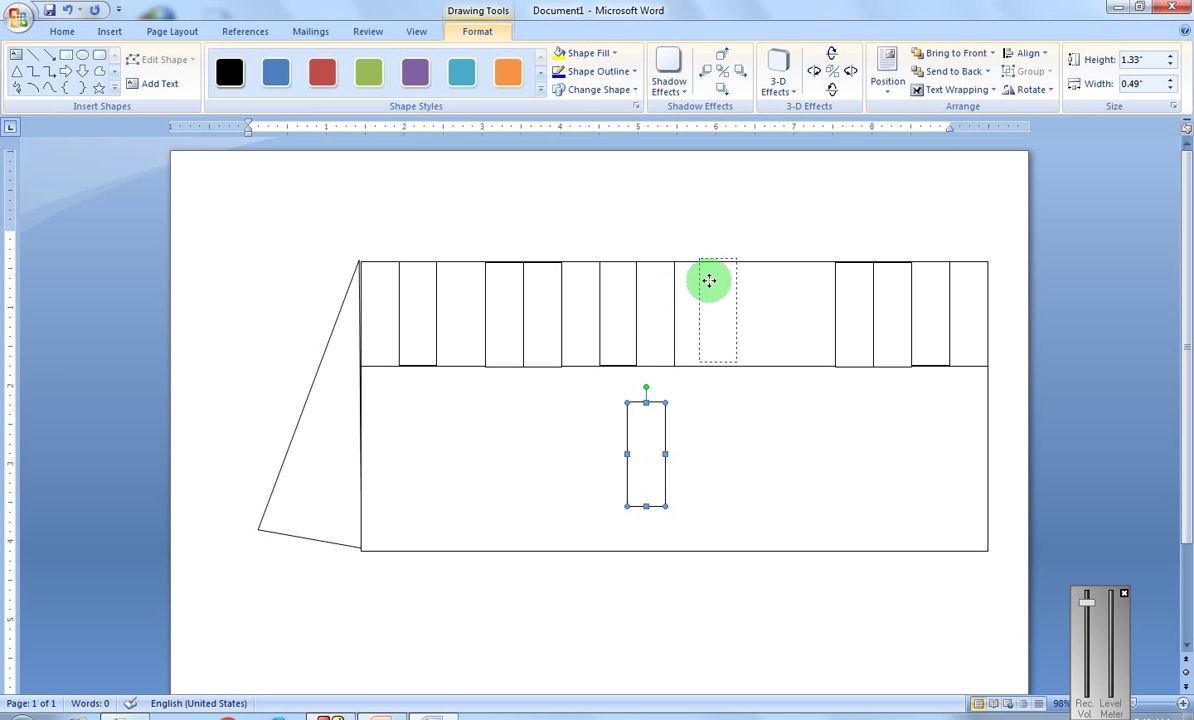
drag(667, 300, 706, 292)
key(Left)
key(Left)
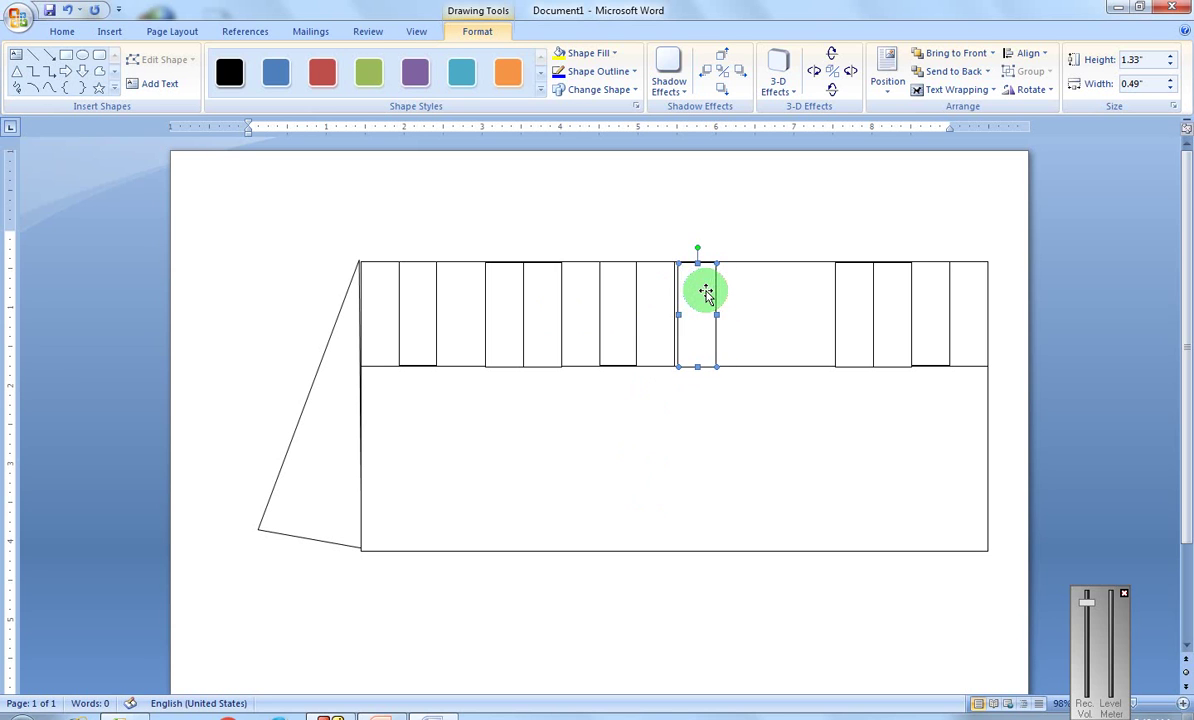
key(ctrl+Left)
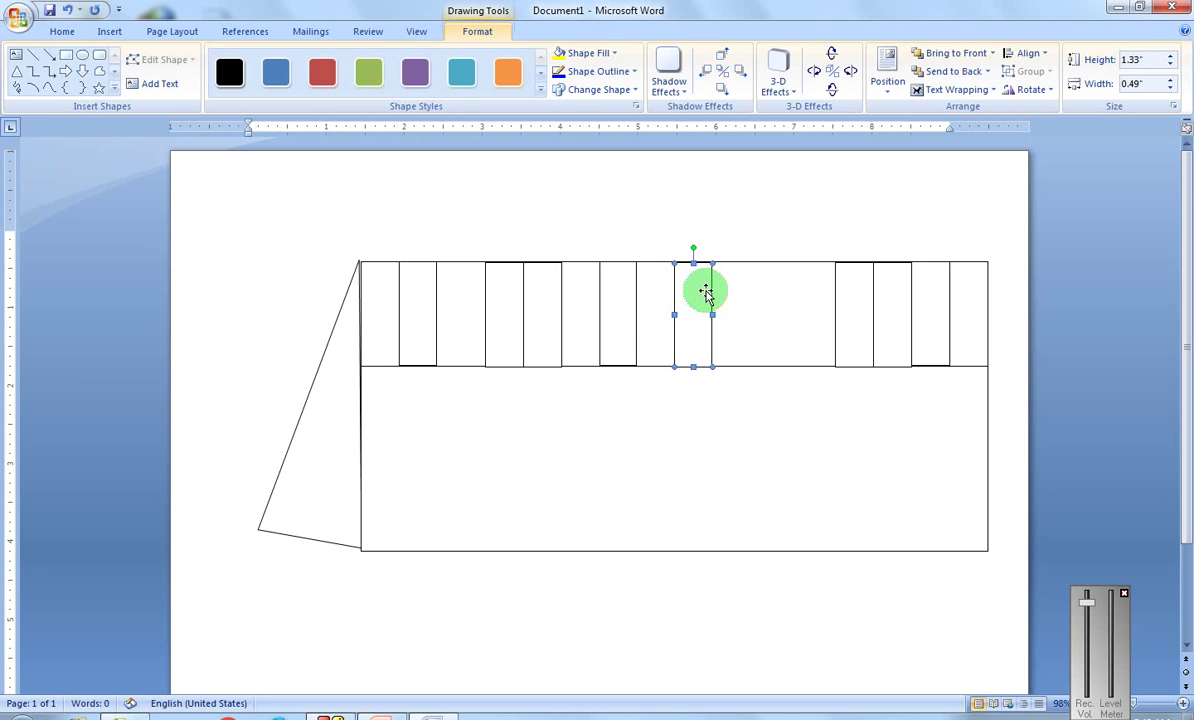
click(718, 440)
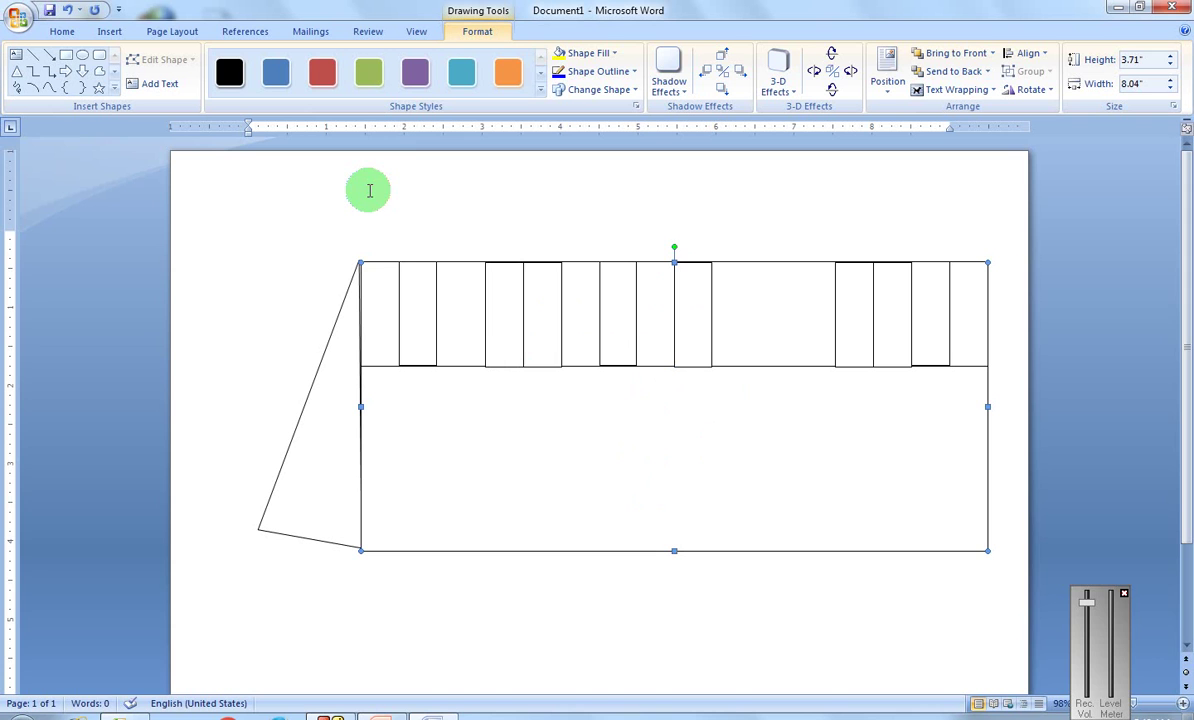
Step: Paste three more narrow rectangle copies and drag them into the row's remaining gaps
key(ctrl+v)
key(ctrl+v)
key(ctrl+v)
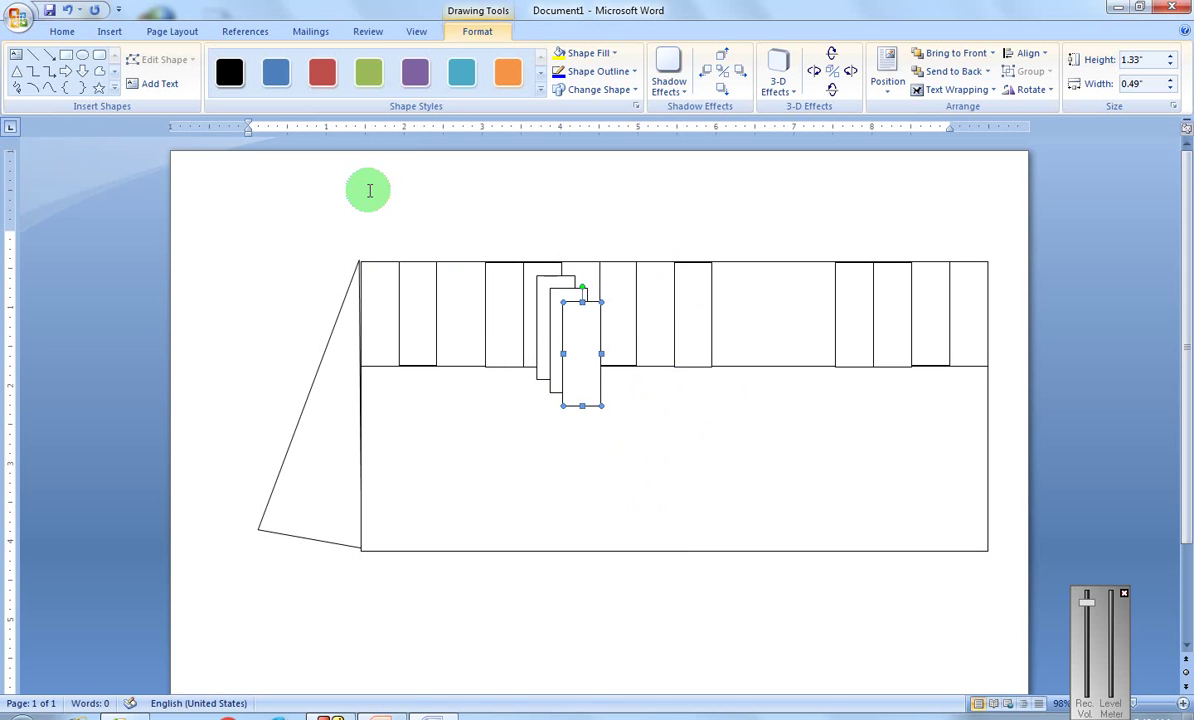
drag(550, 380, 797, 358)
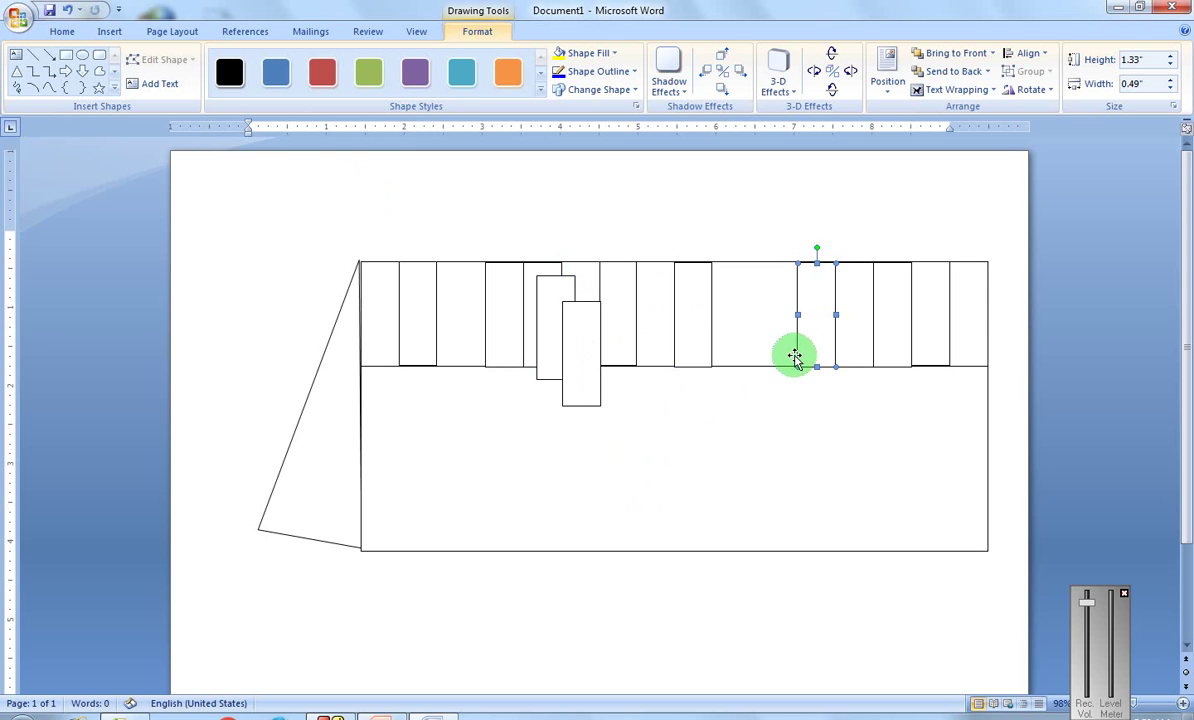
click(601, 360)
drag(601, 360, 773, 331)
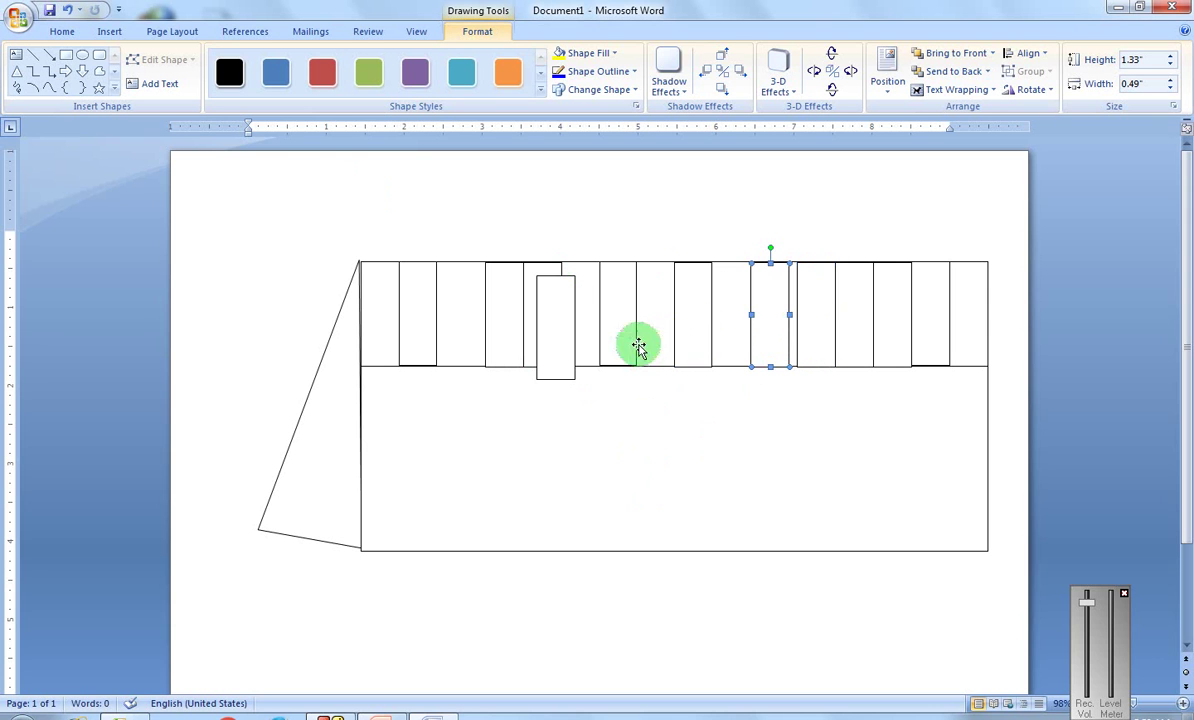
click(555, 325)
drag(673, 342, 725, 320)
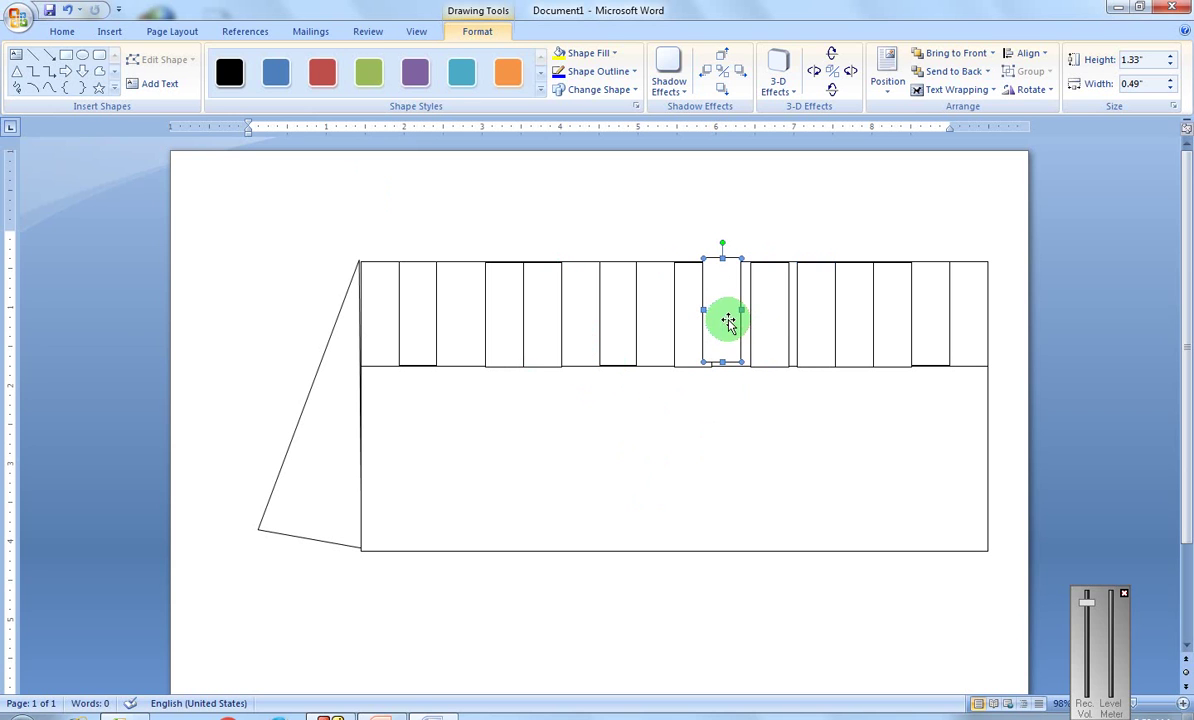
Step: Nudge the strip's rectangles left and right until they sit edge to edge
click(776, 322)
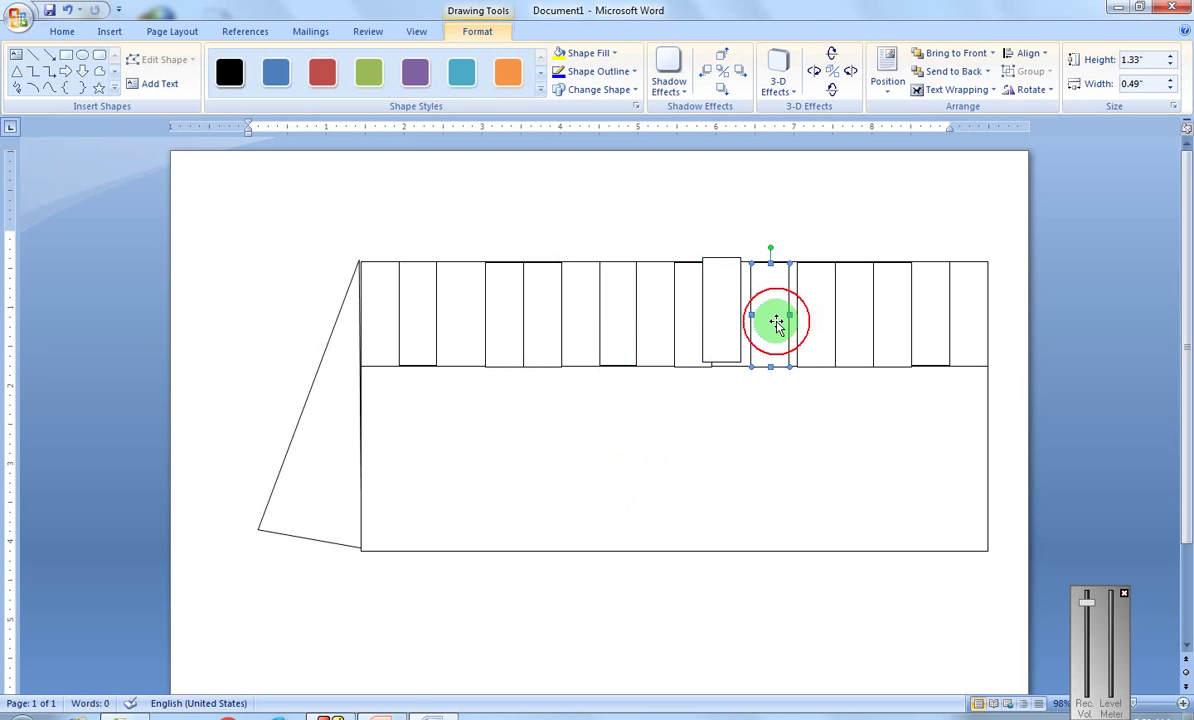
key(Right)
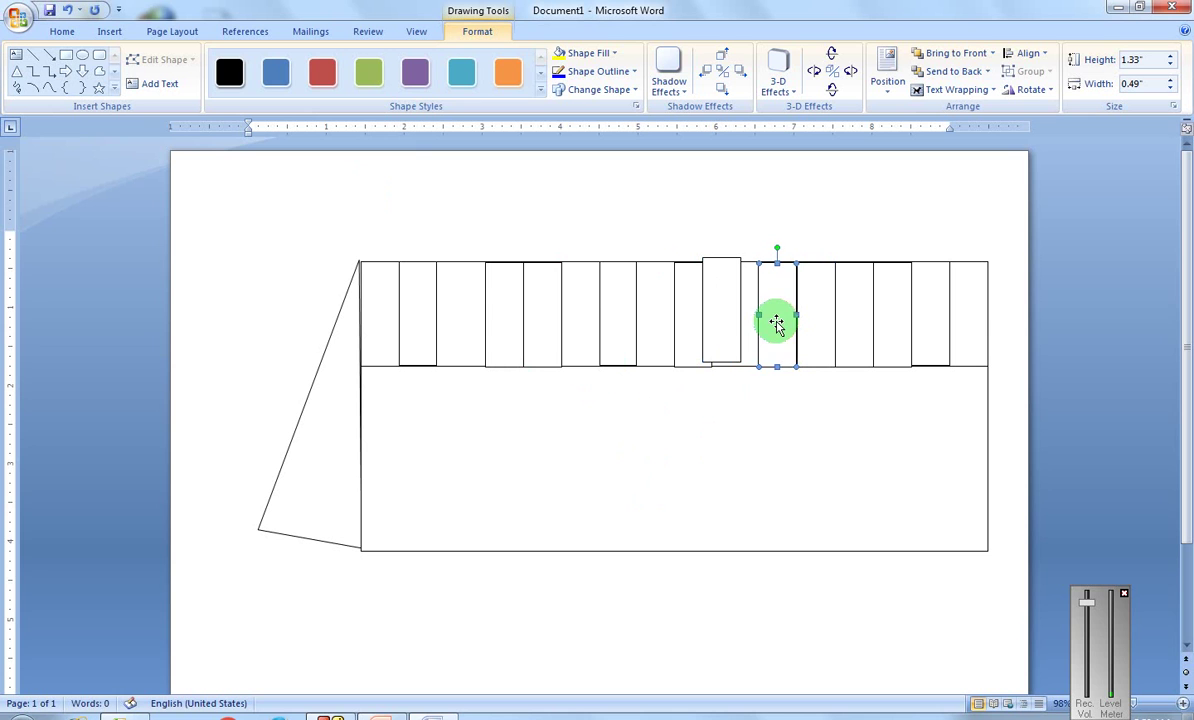
key(ctrl+Right)
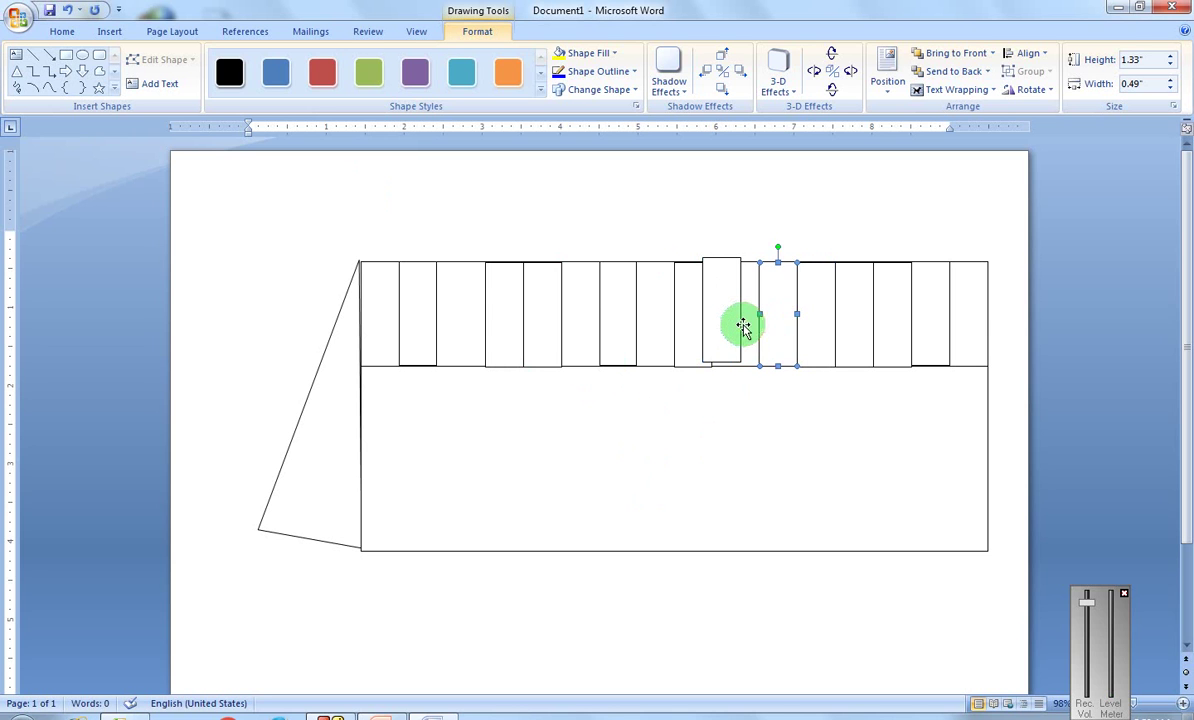
click(731, 325)
key(Right)
key(Right)
key(Right)
key(ctrl+Right)
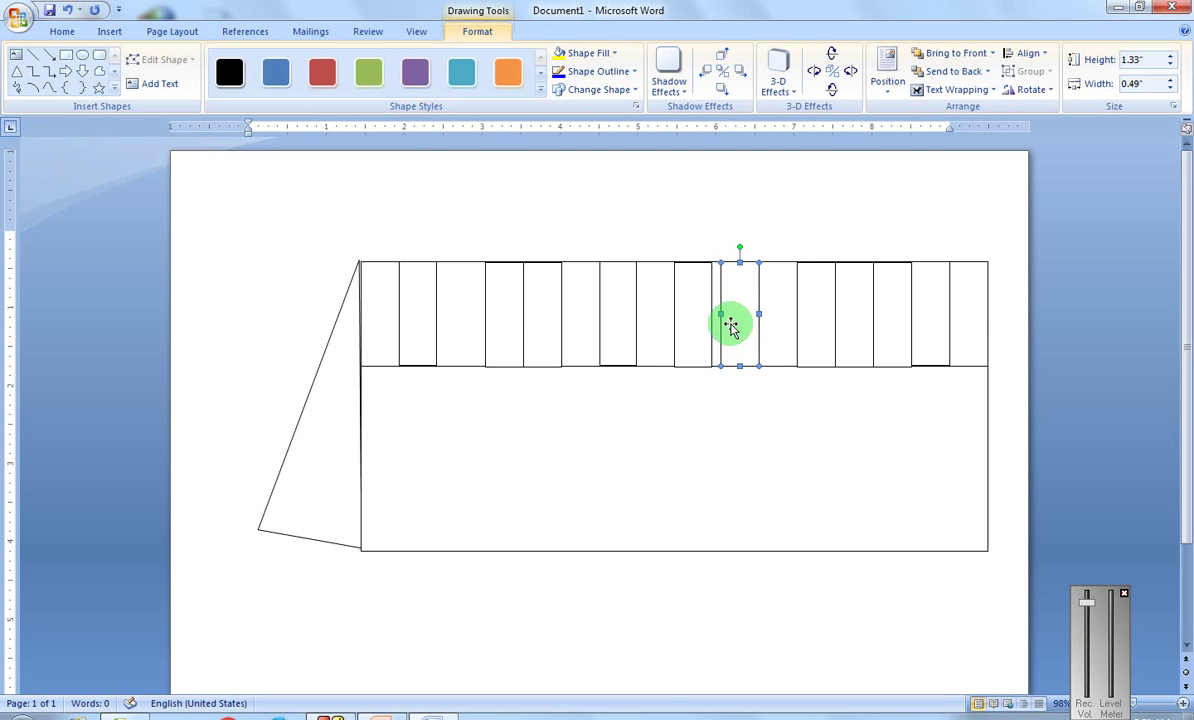
click(750, 430)
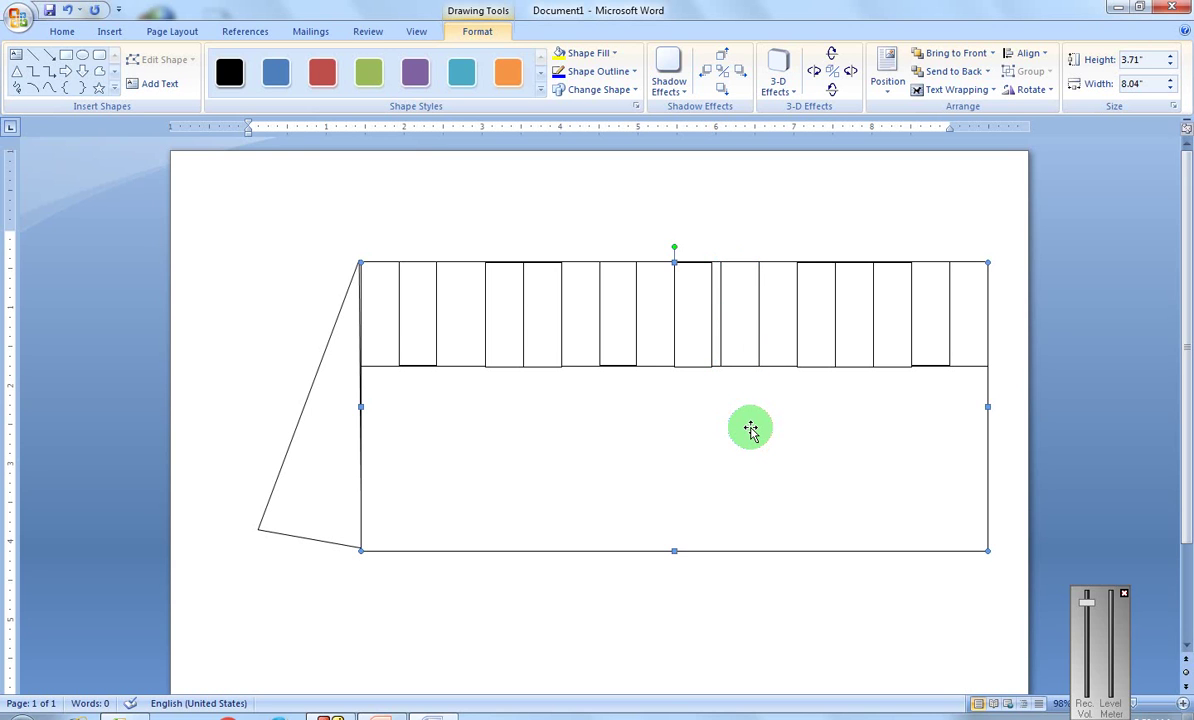
click(890, 330)
drag(890, 330, 853, 334)
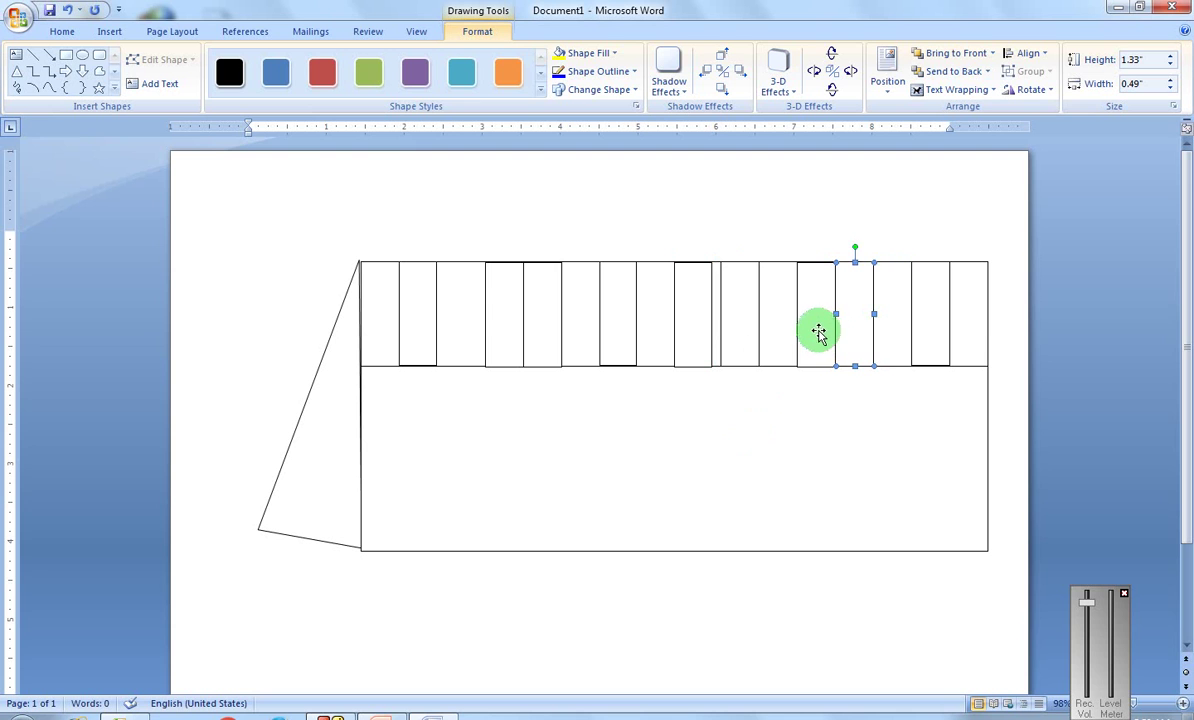
Step: Check each cell's alignment across the strip, ending on the leftmost cell
click(700, 316)
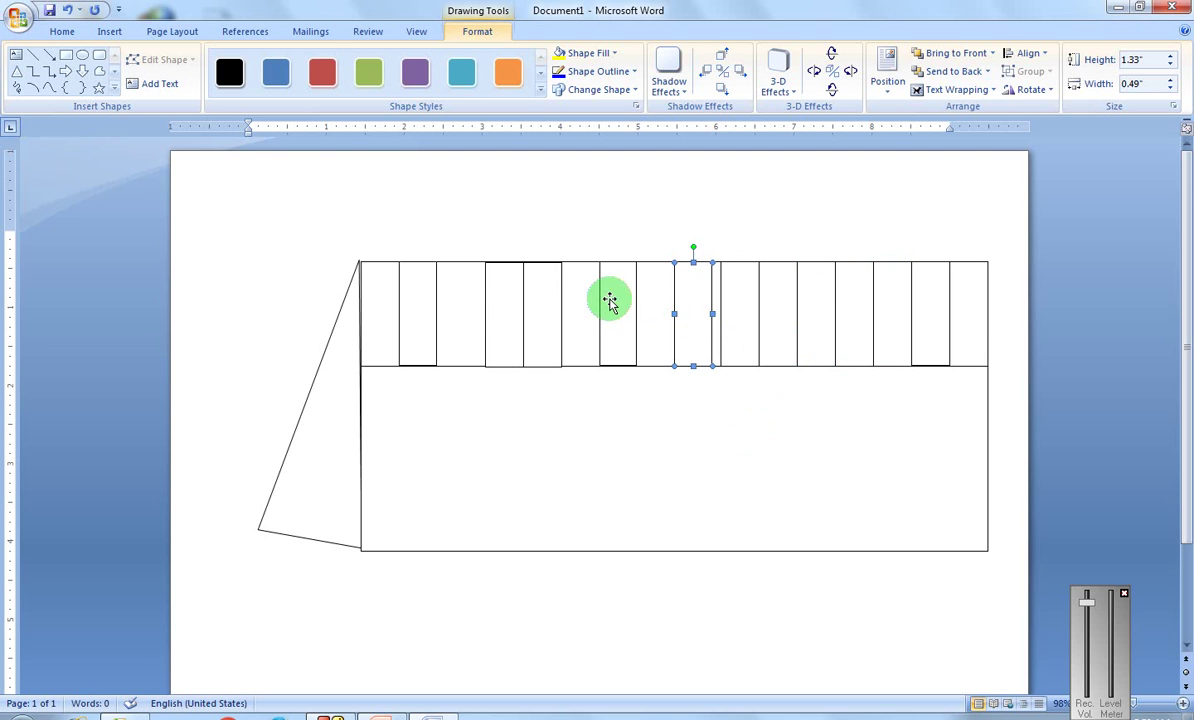
click(546, 303)
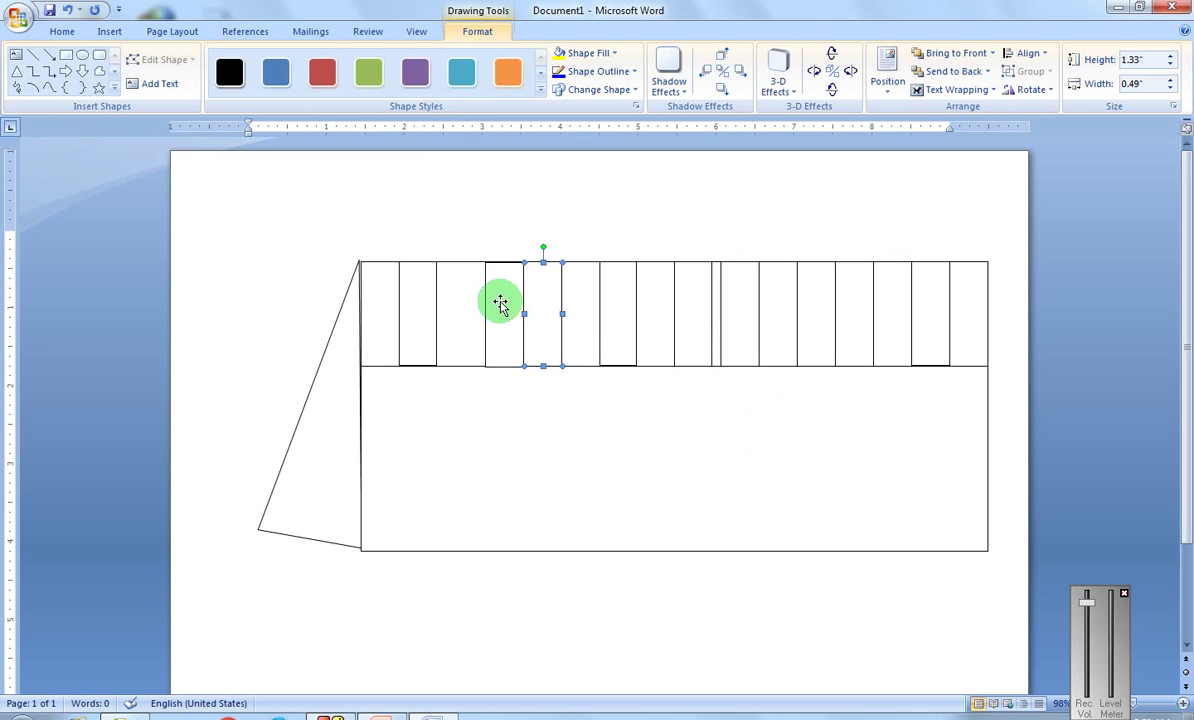
click(613, 318)
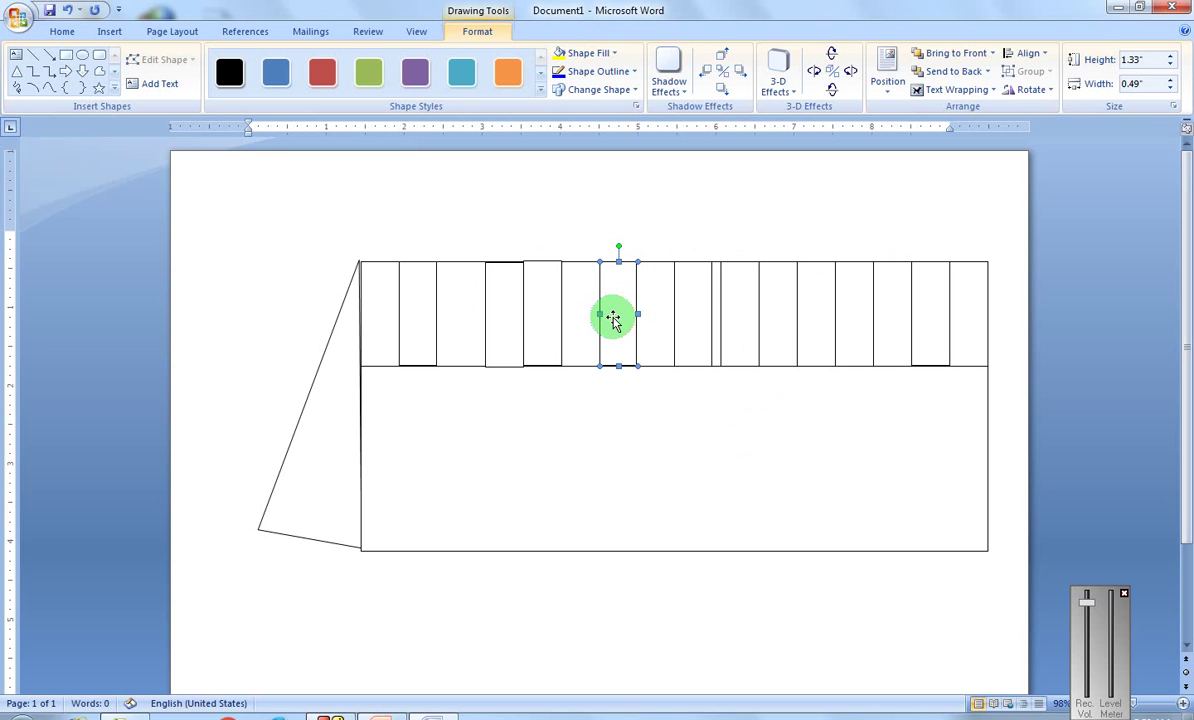
click(540, 323)
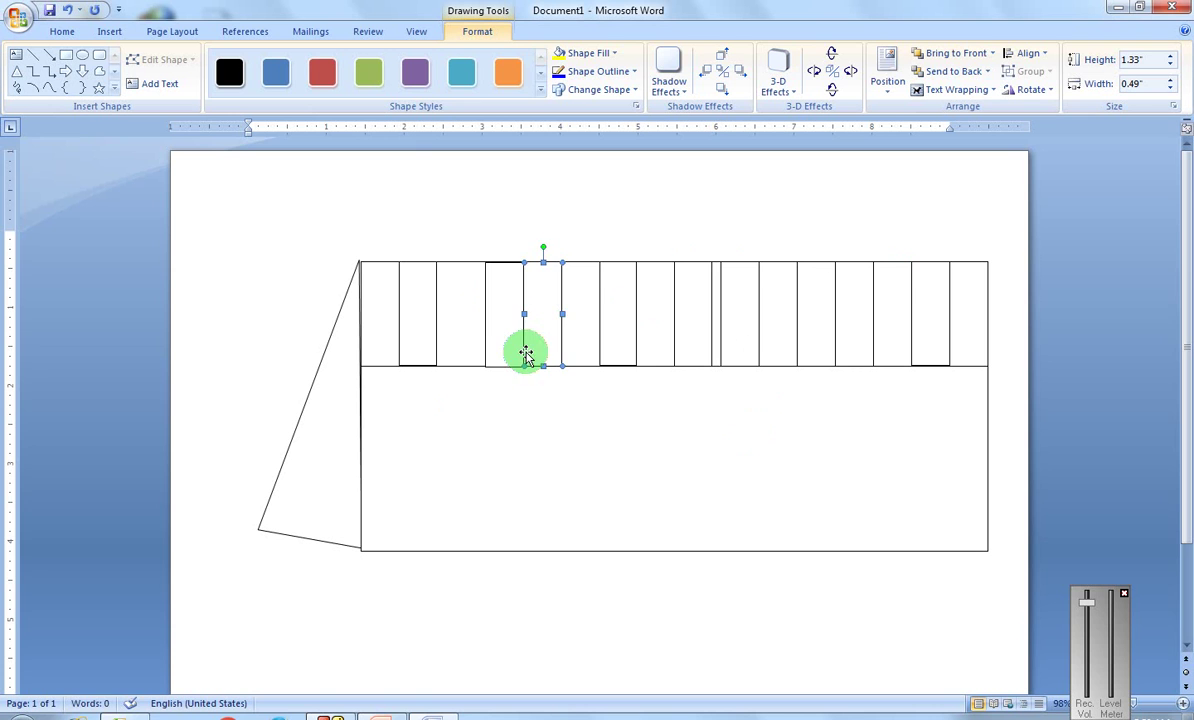
click(498, 340)
click(467, 398)
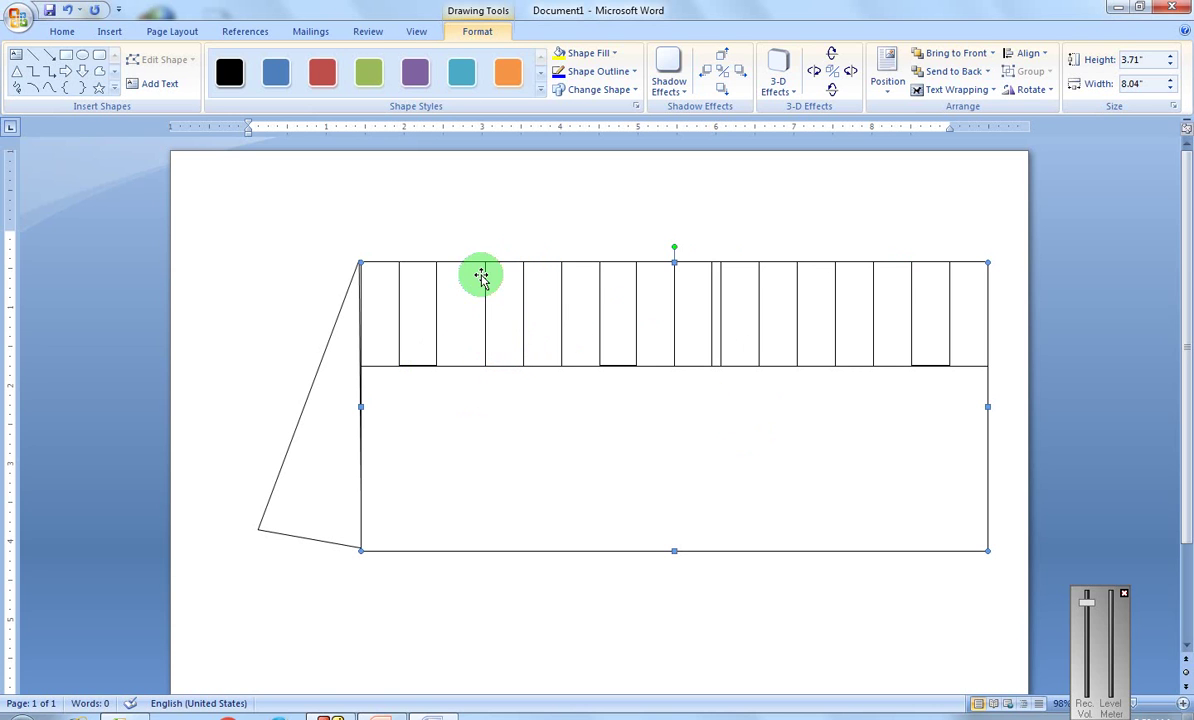
click(385, 300)
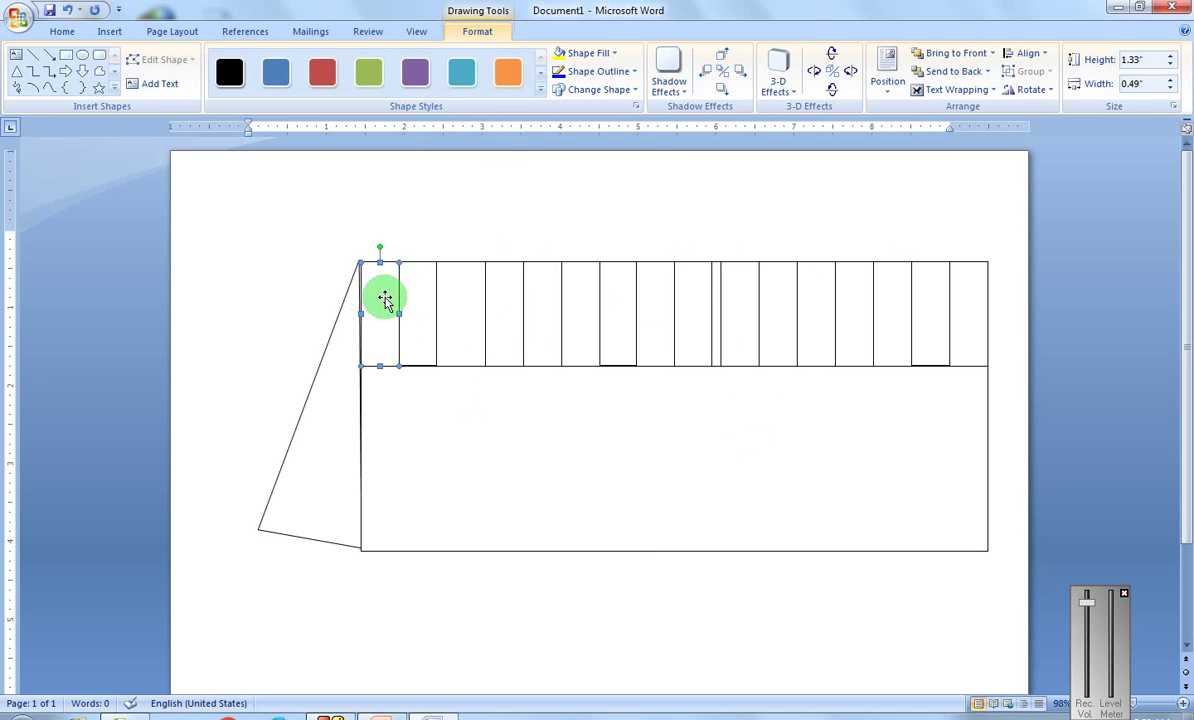
click(541, 91)
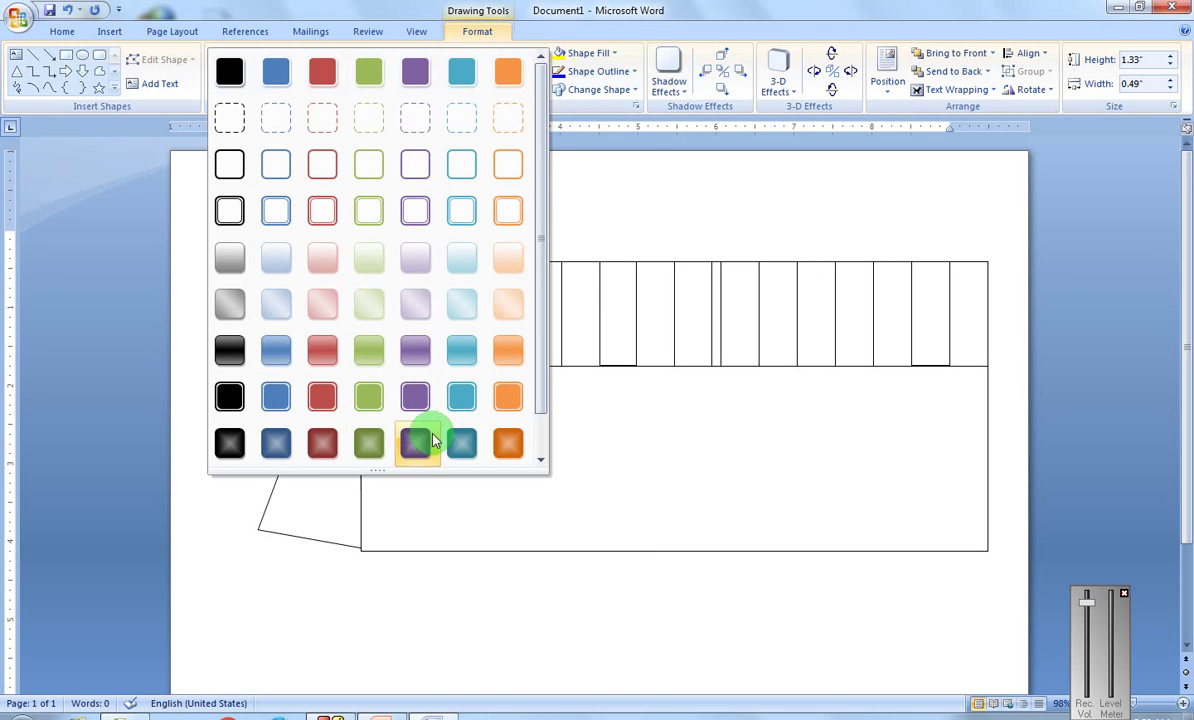
Step: Apply an orange gradient style to the leftmost slat and teal to the third, then select the second slat
click(512, 447)
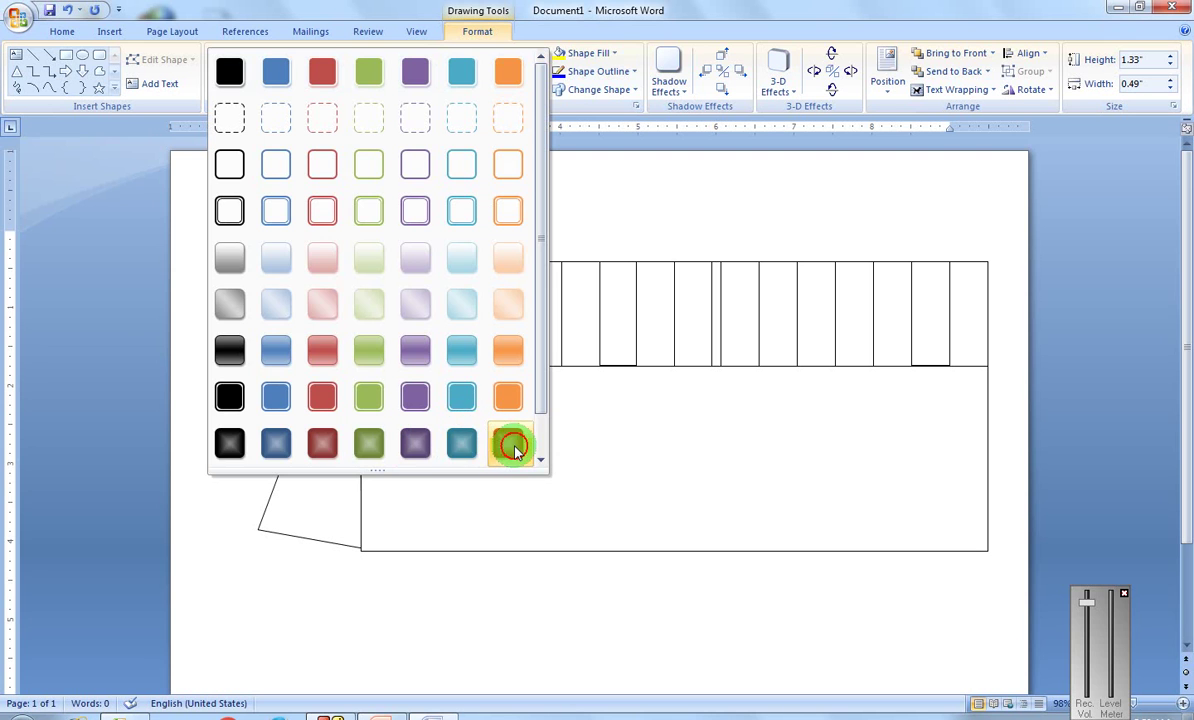
click(487, 437)
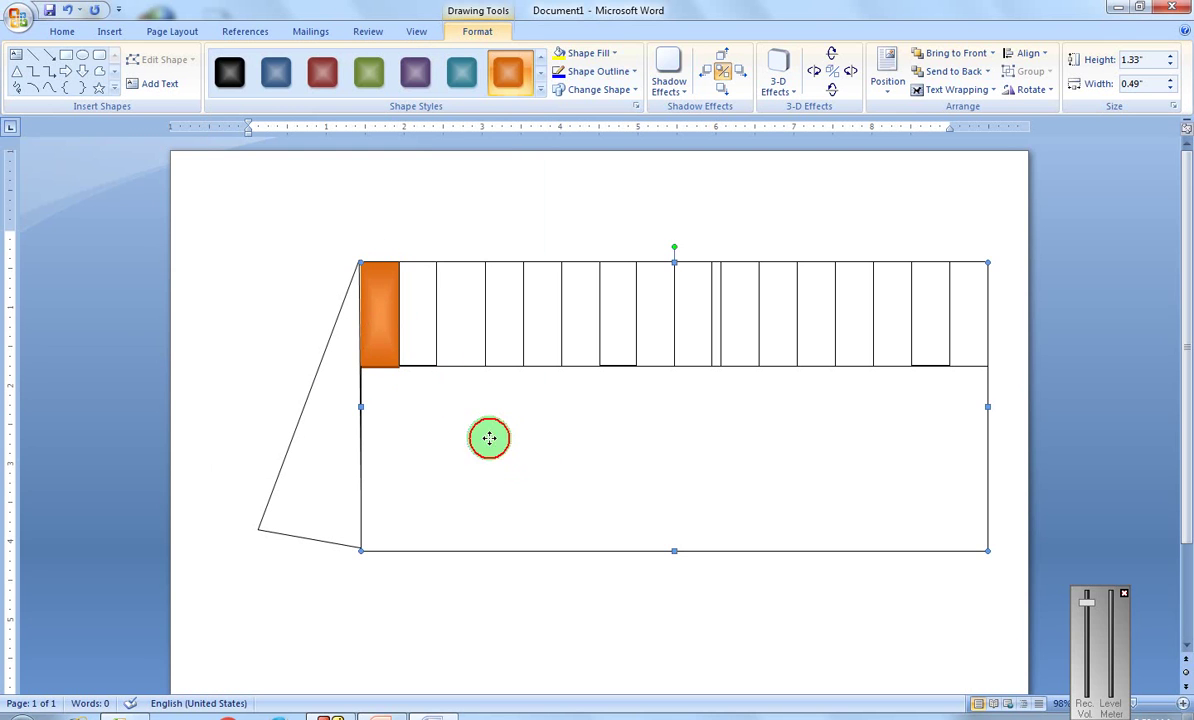
click(424, 332)
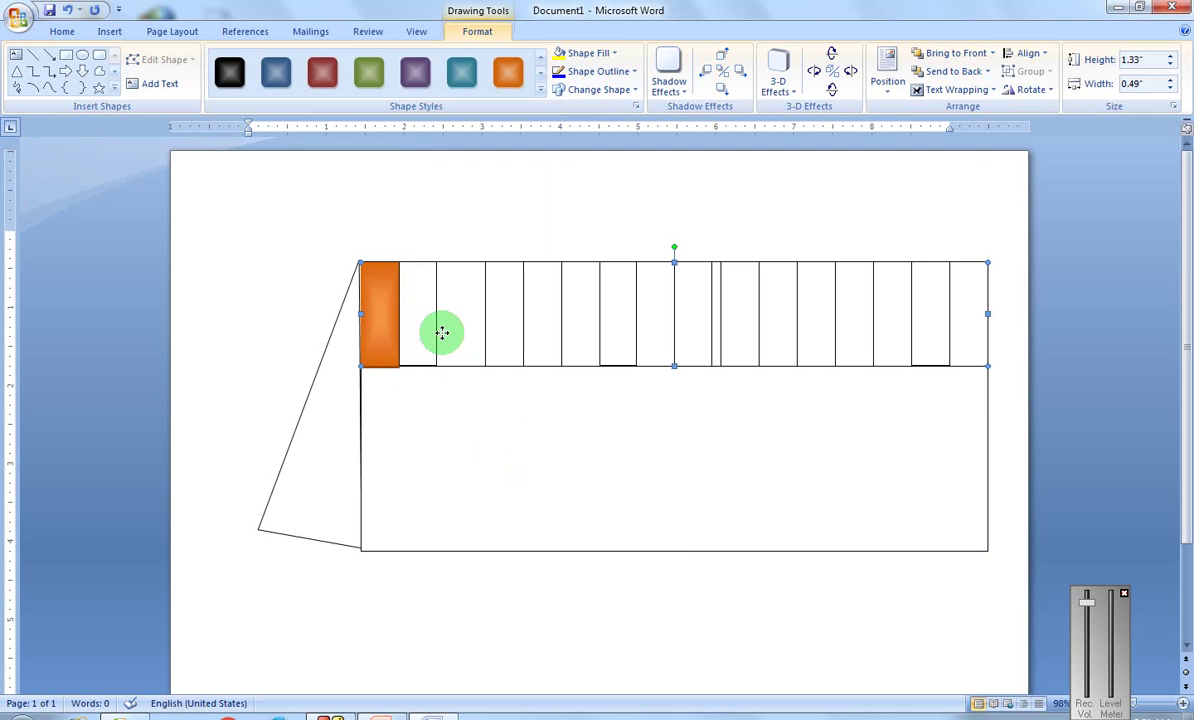
click(461, 72)
click(482, 80)
click(420, 288)
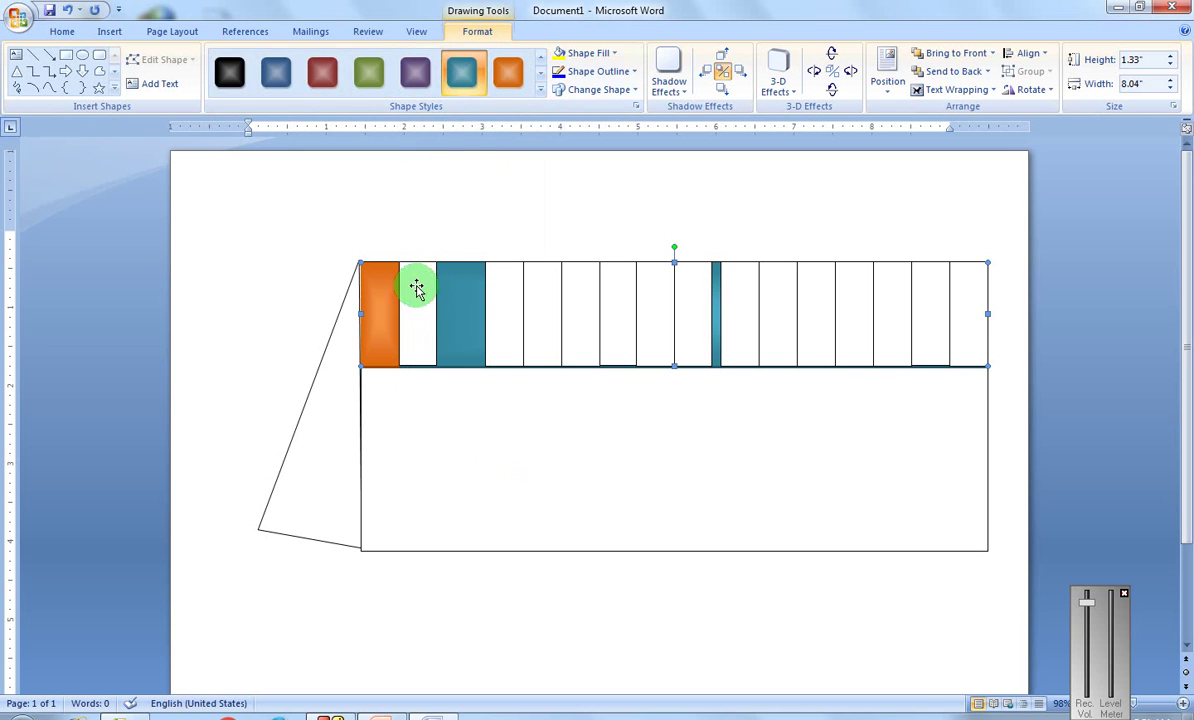
click(417, 288)
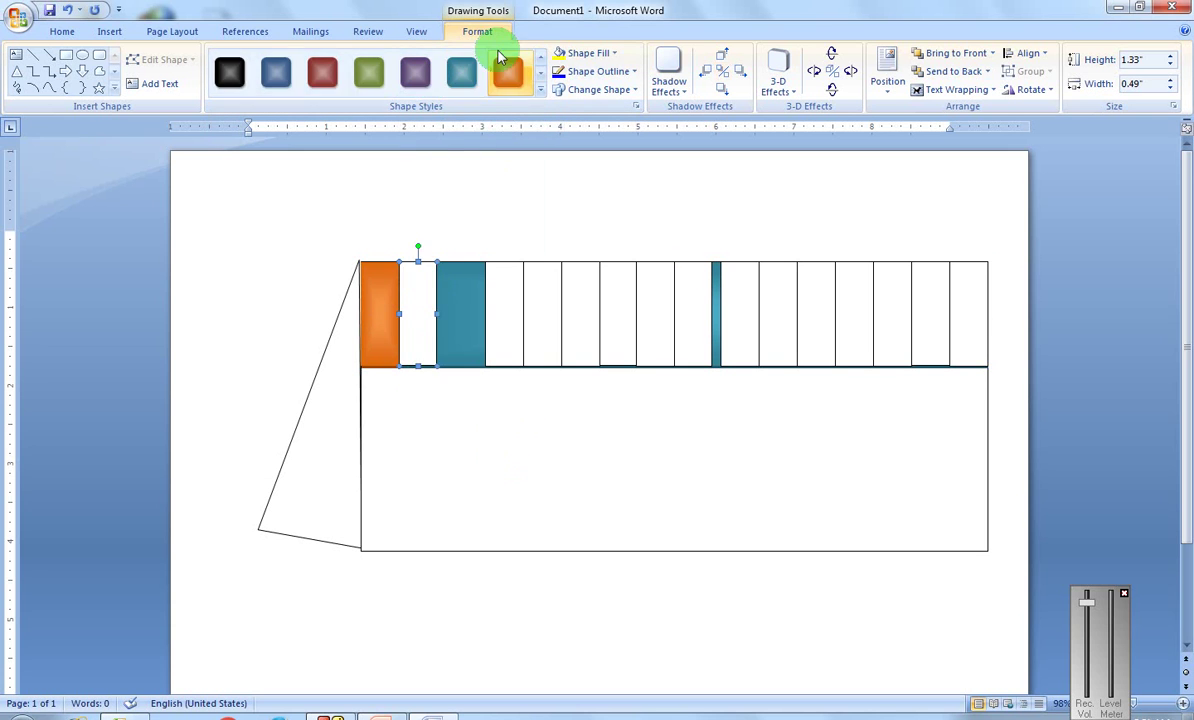
click(617, 56)
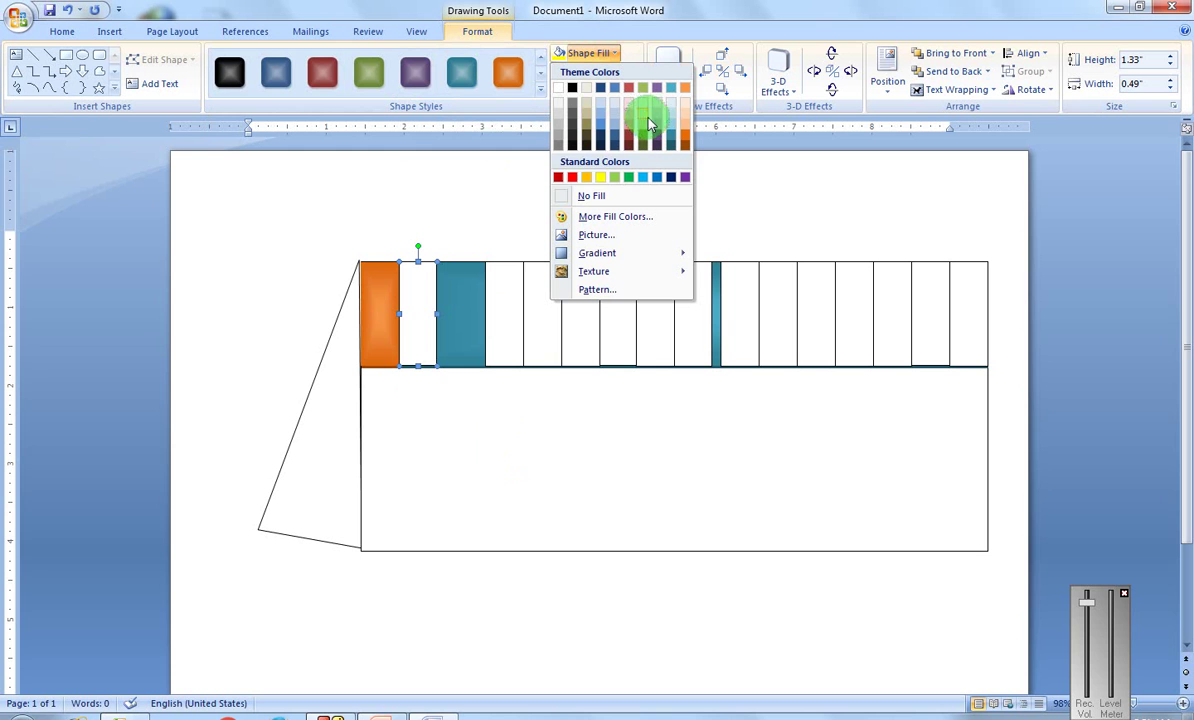
Step: Fill the next two roof stripes red and yellow
click(572, 180)
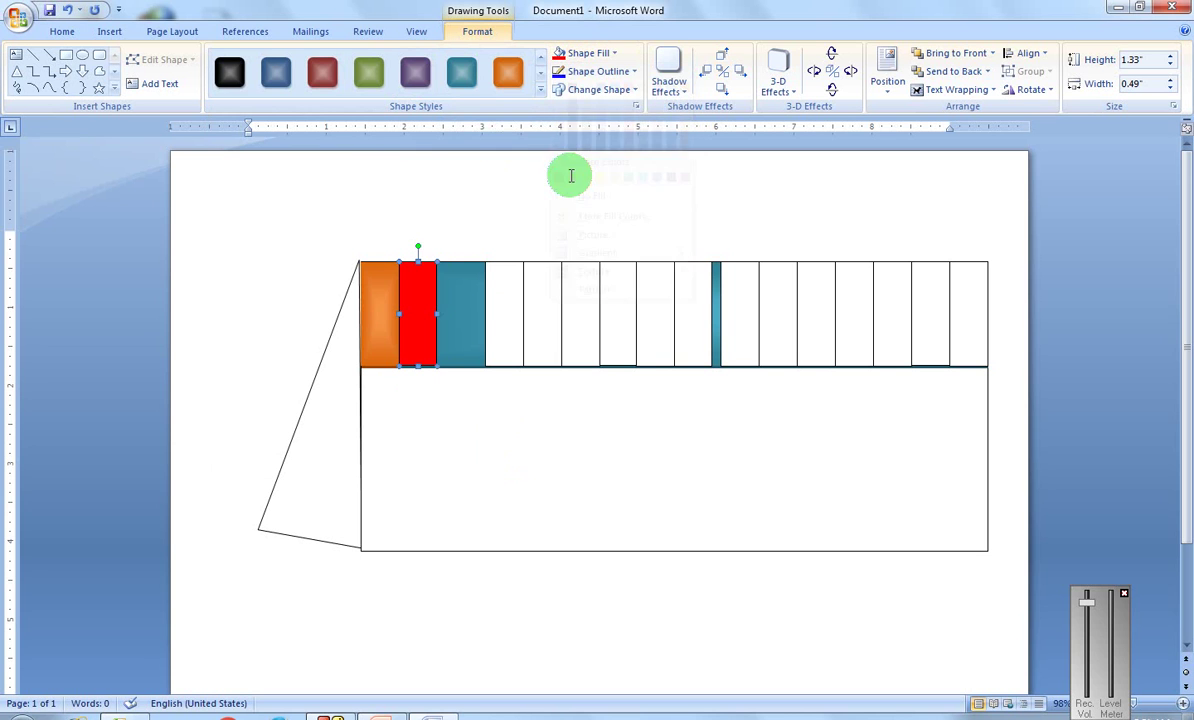
click(509, 340)
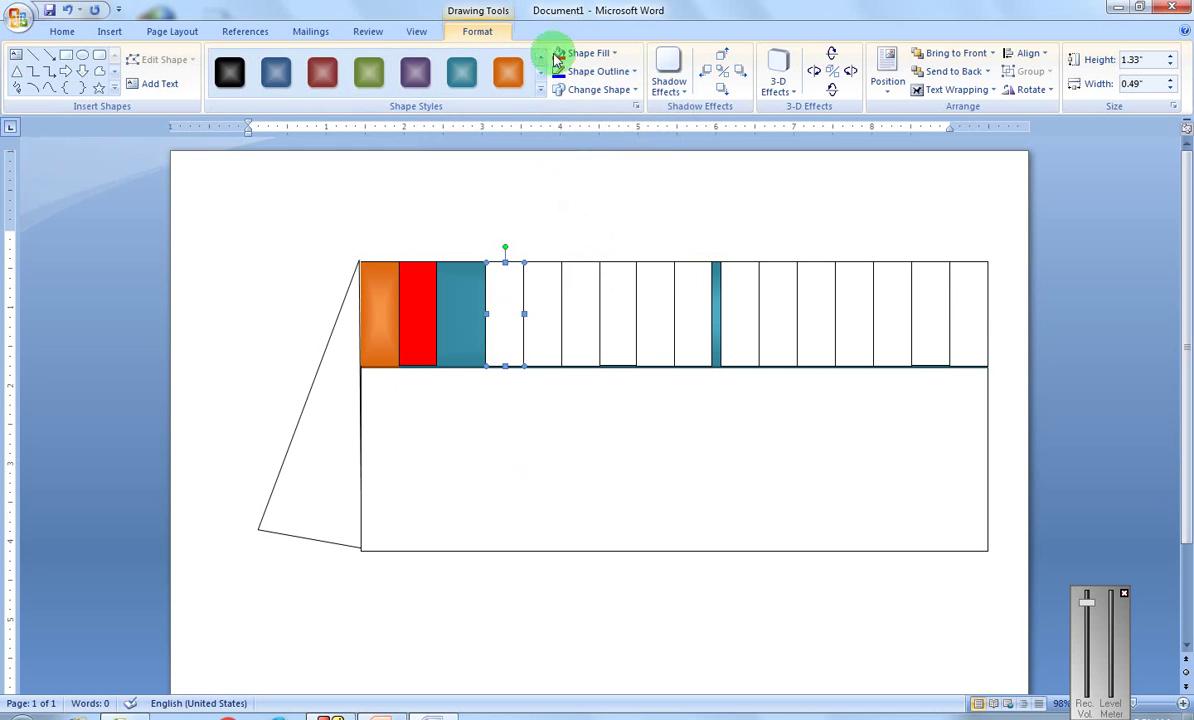
click(519, 90)
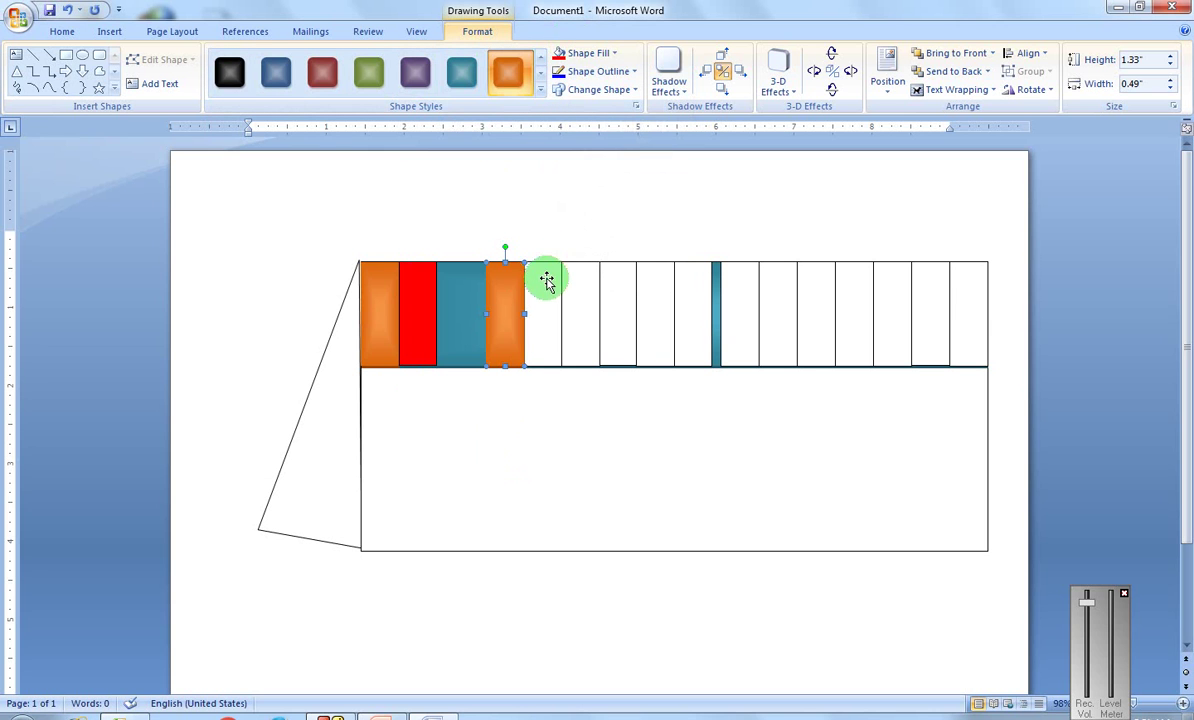
click(615, 54)
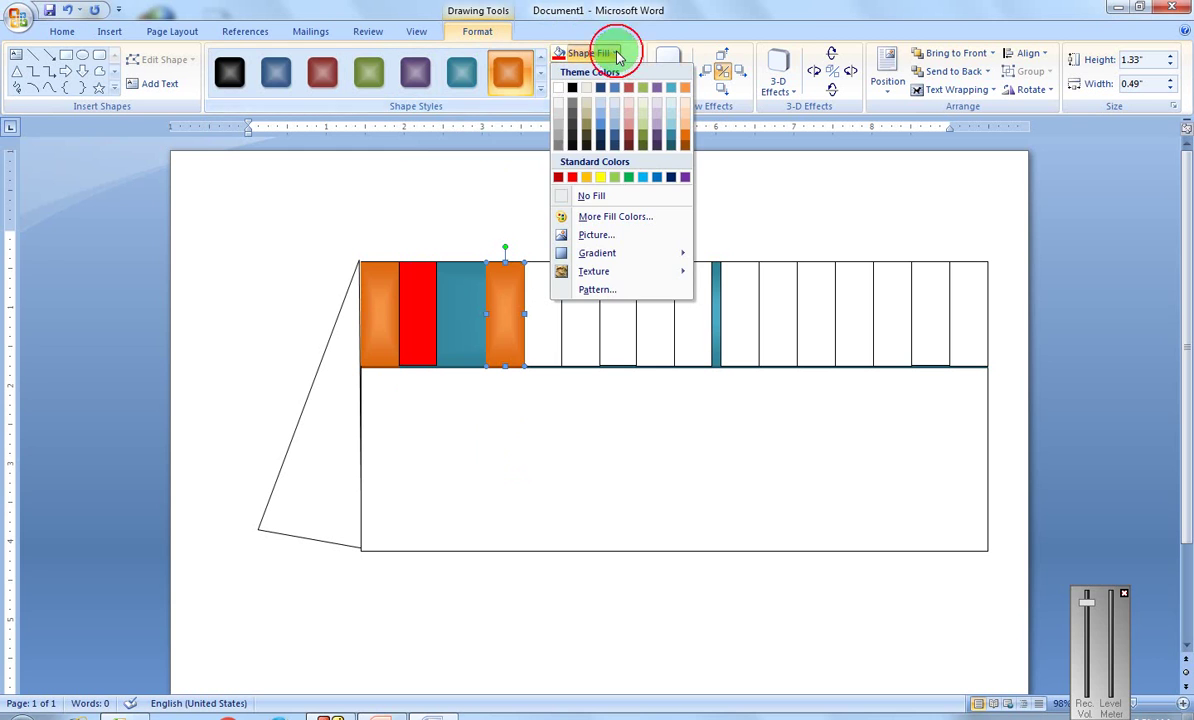
click(596, 178)
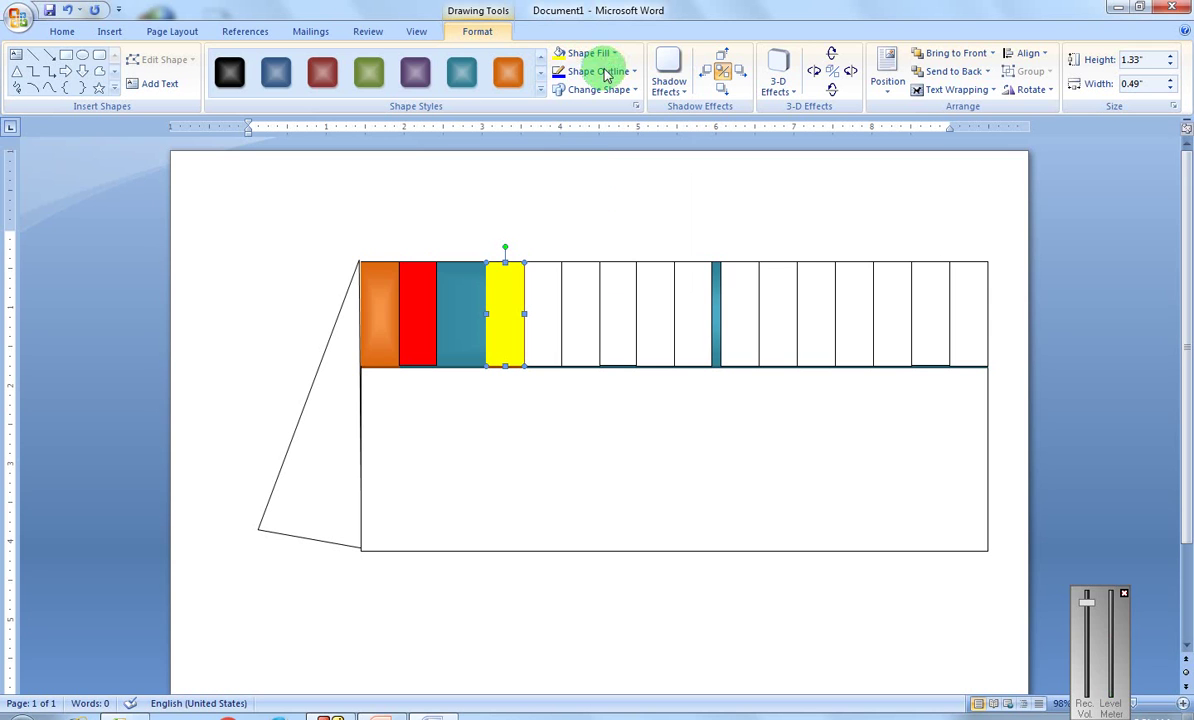
Step: Fill the following two stripes green and orange
click(554, 299)
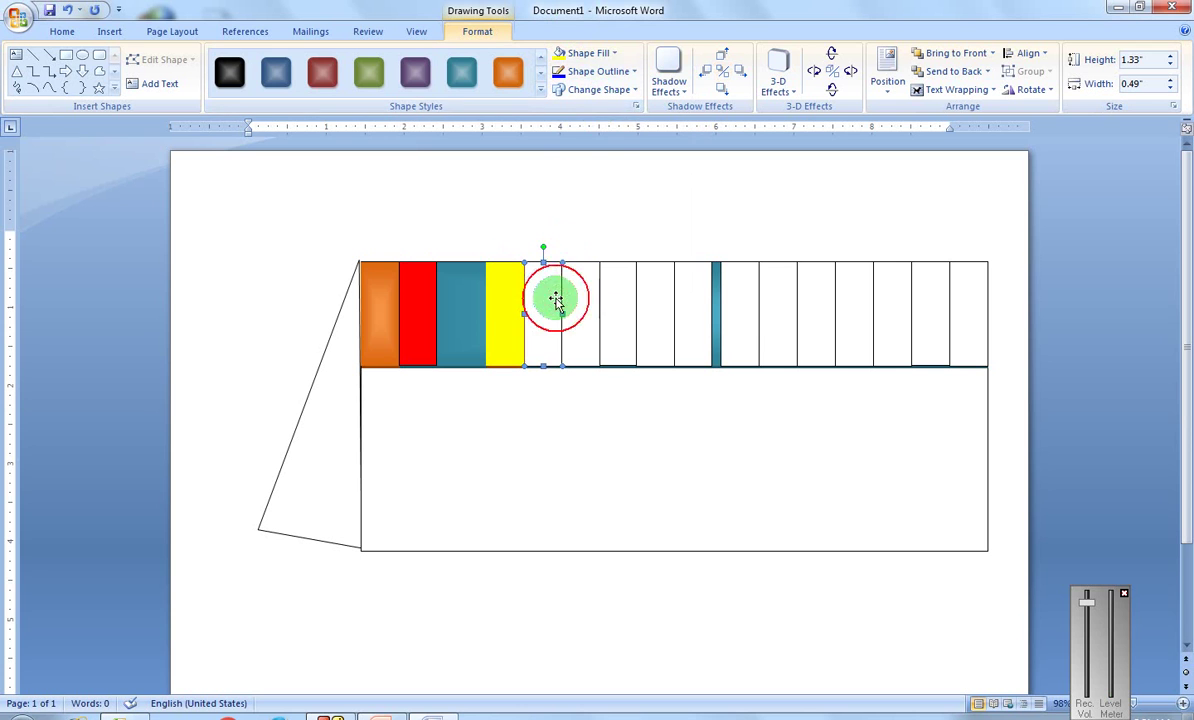
click(616, 50)
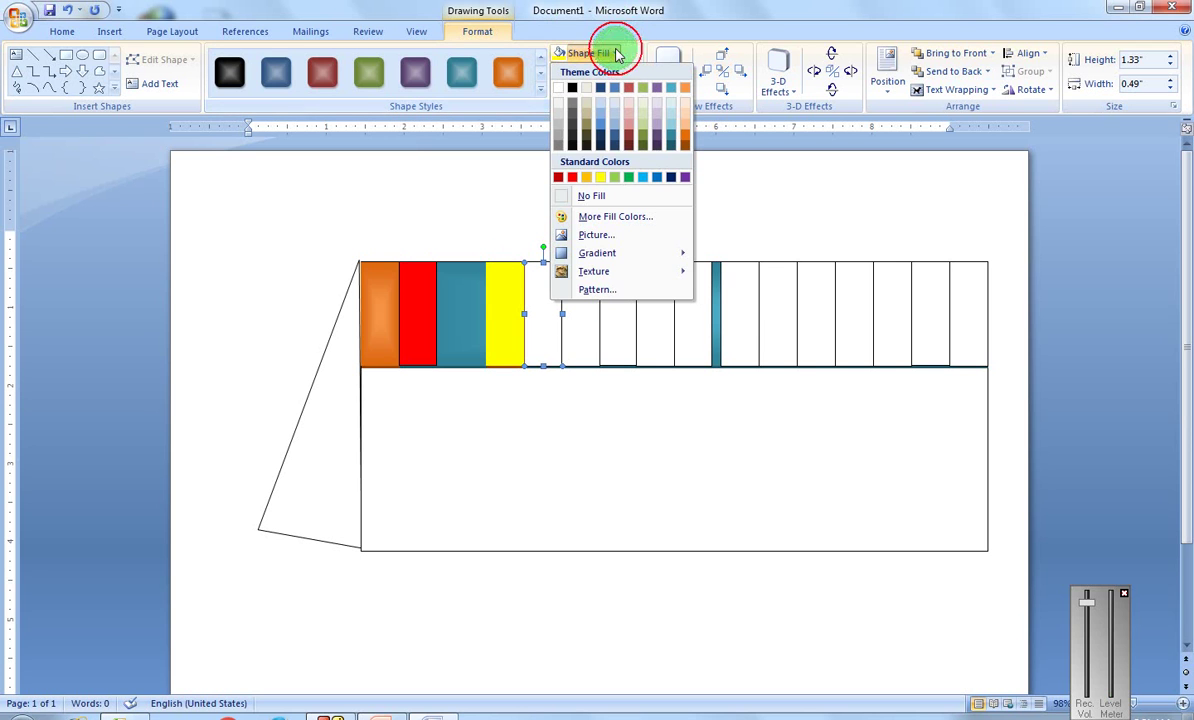
click(627, 180)
click(584, 305)
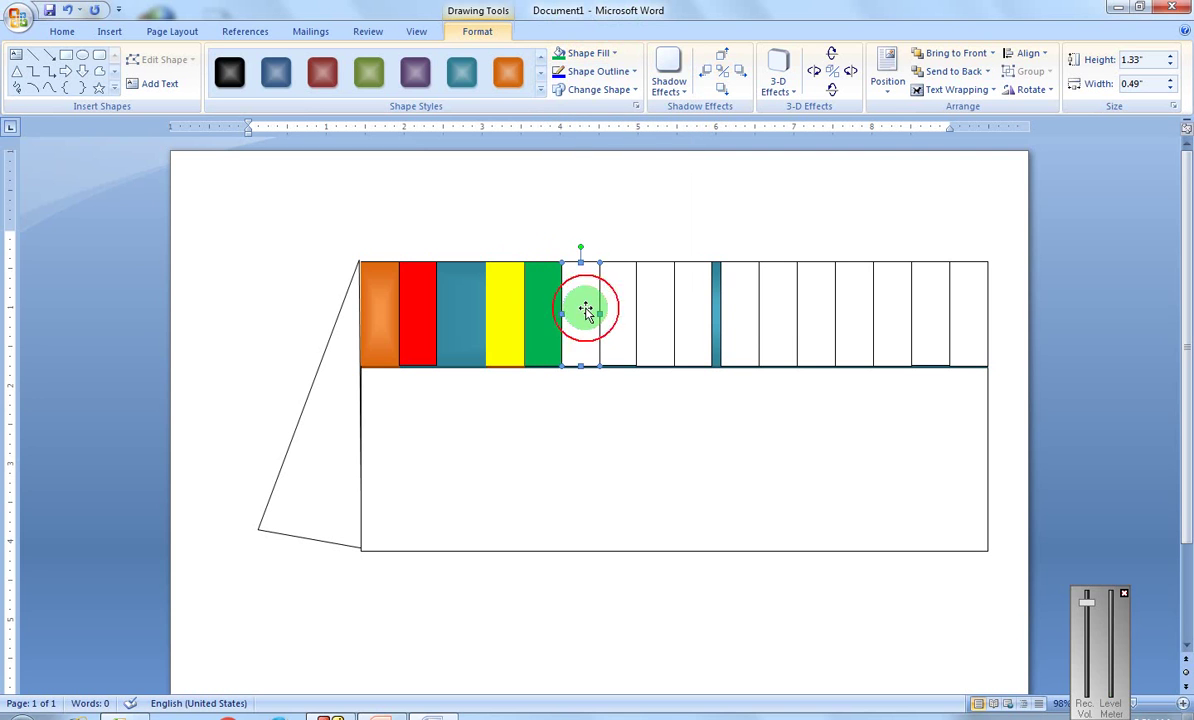
click(616, 53)
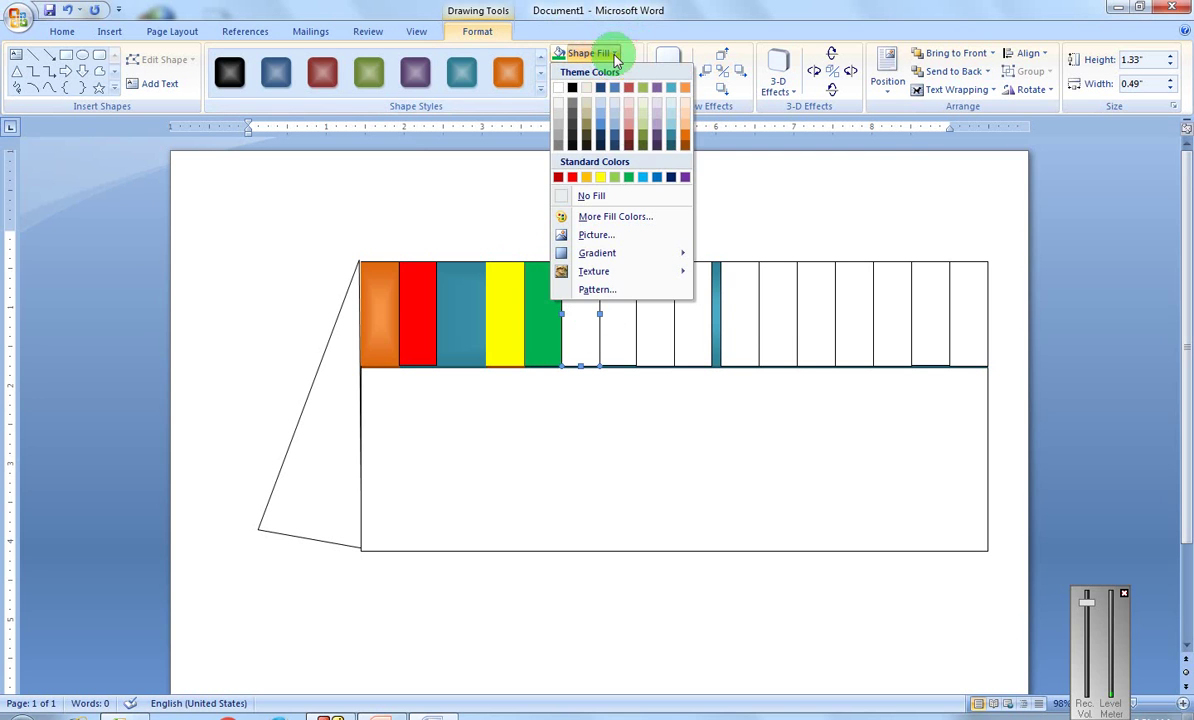
click(684, 128)
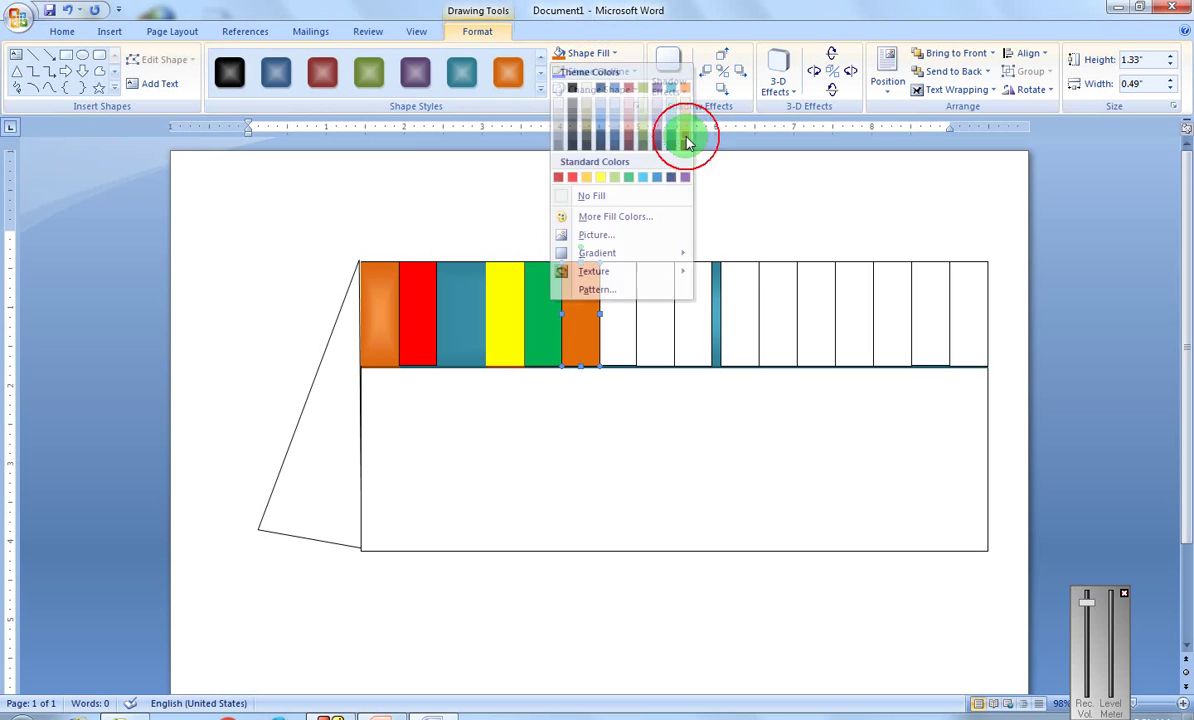
Step: Fill the next two stripes light blue and light green
click(627, 278)
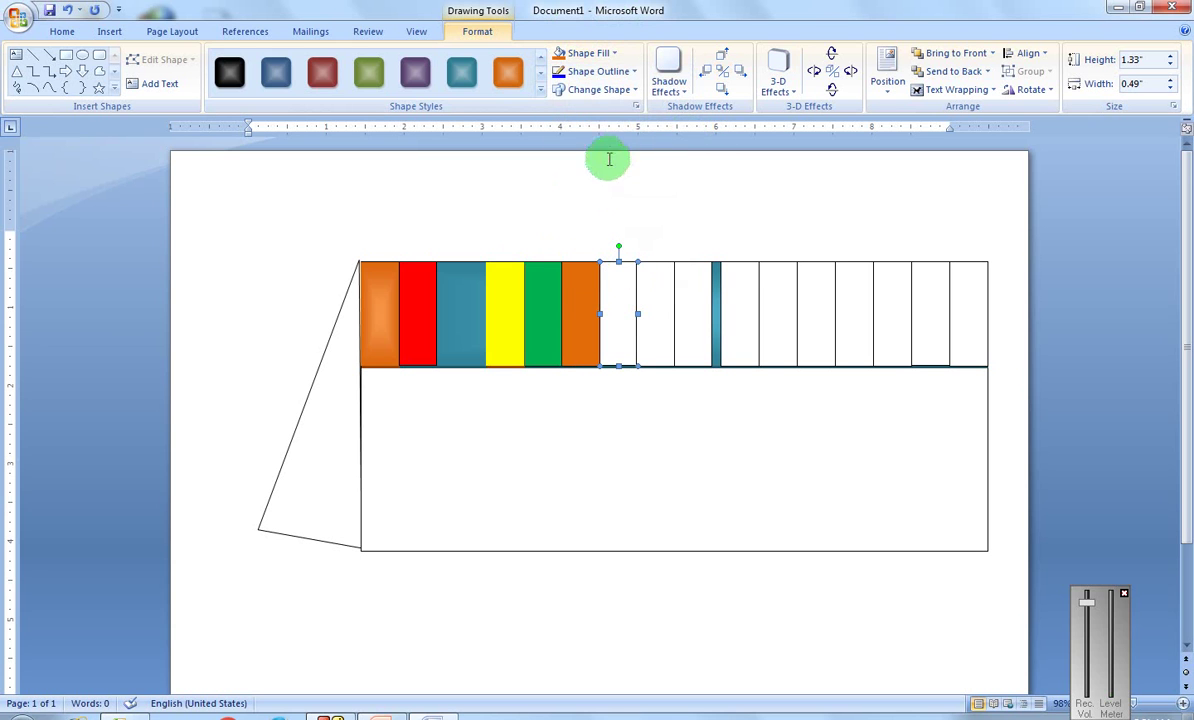
click(617, 64)
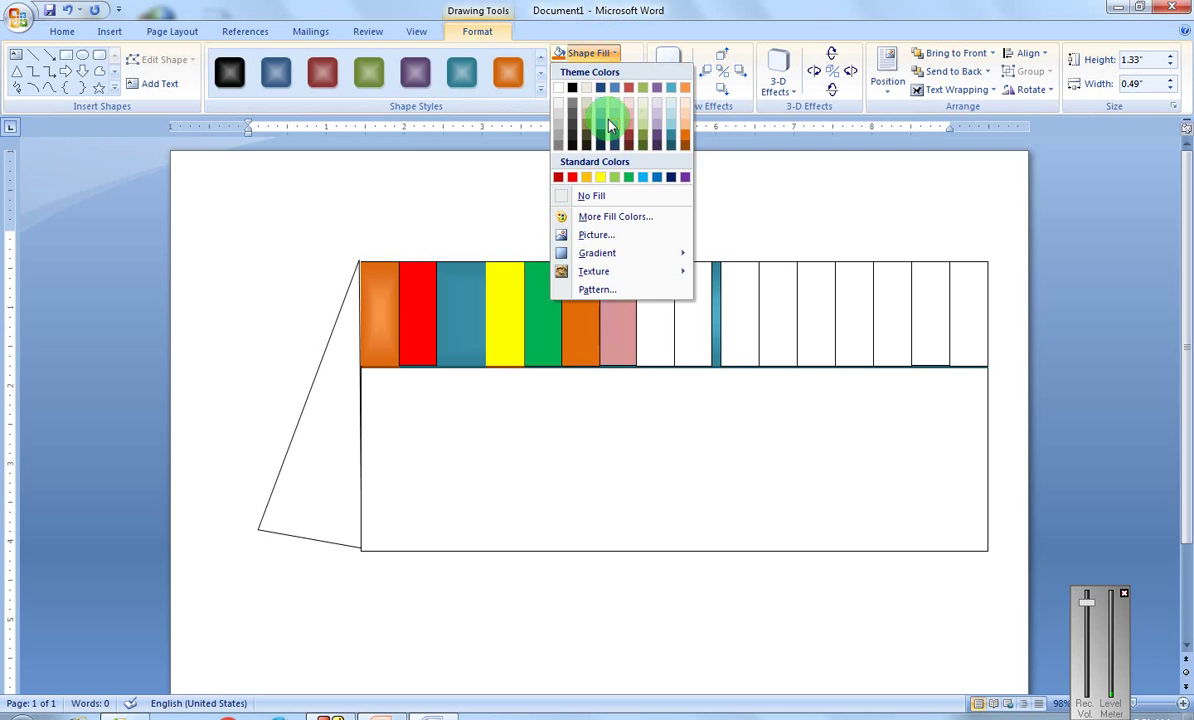
click(613, 117)
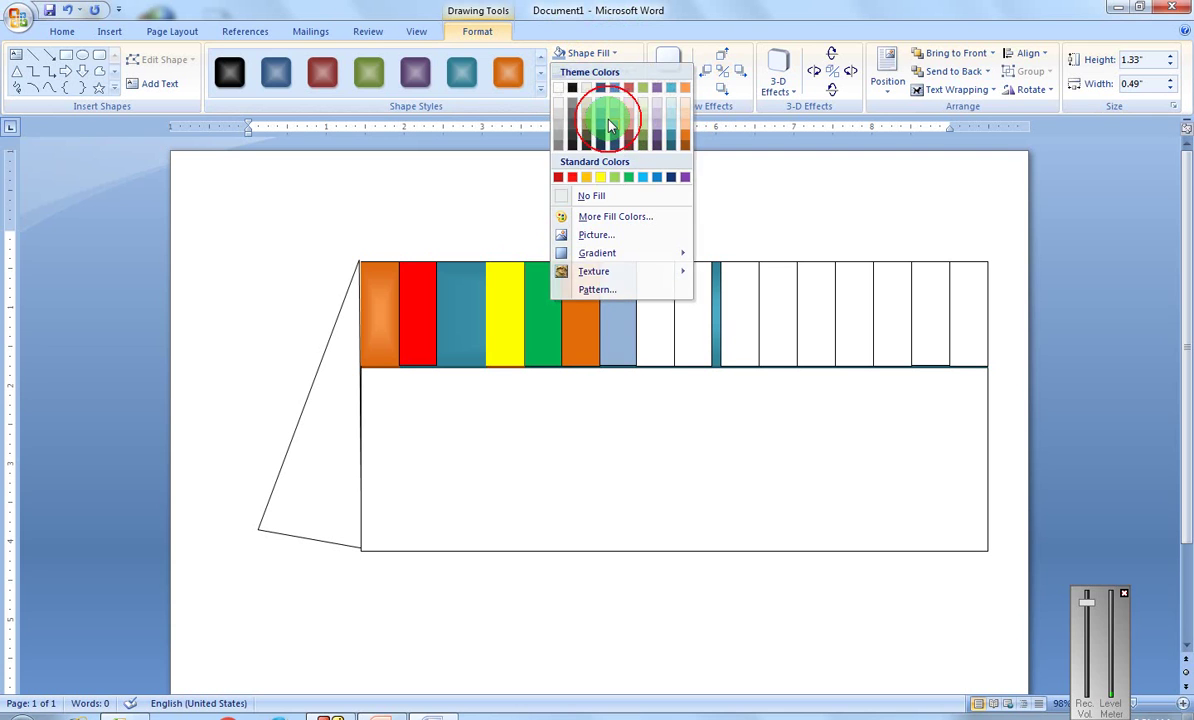
click(657, 334)
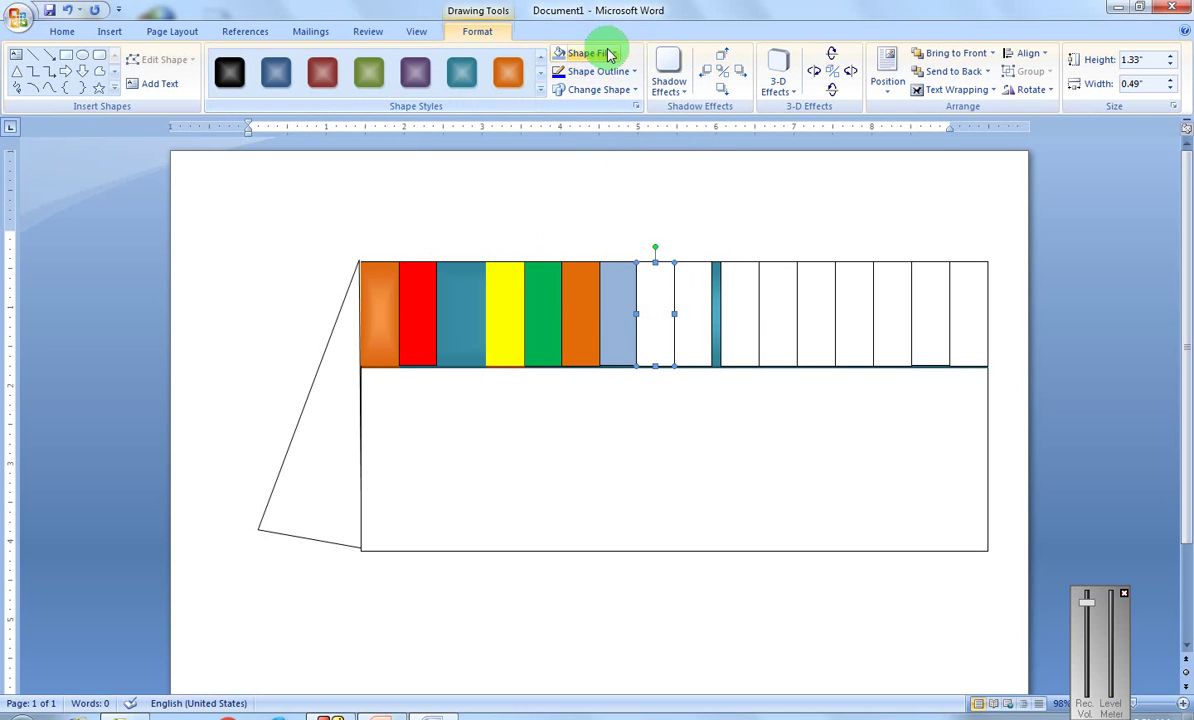
click(610, 53)
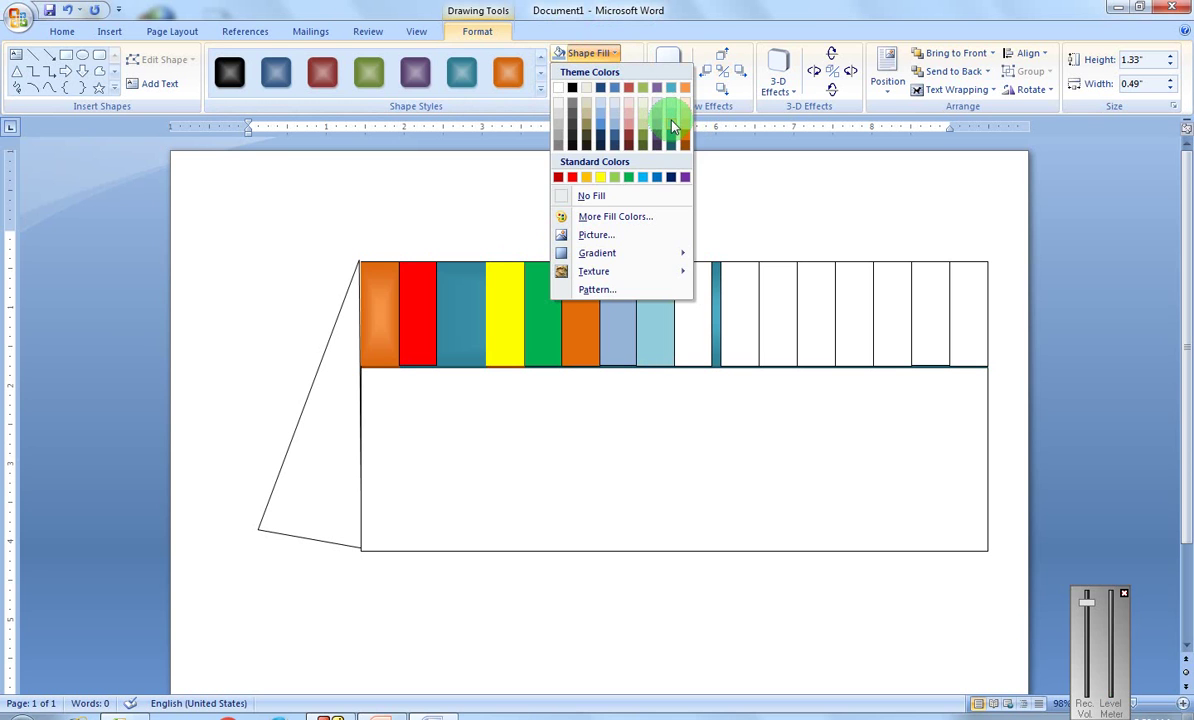
click(671, 123)
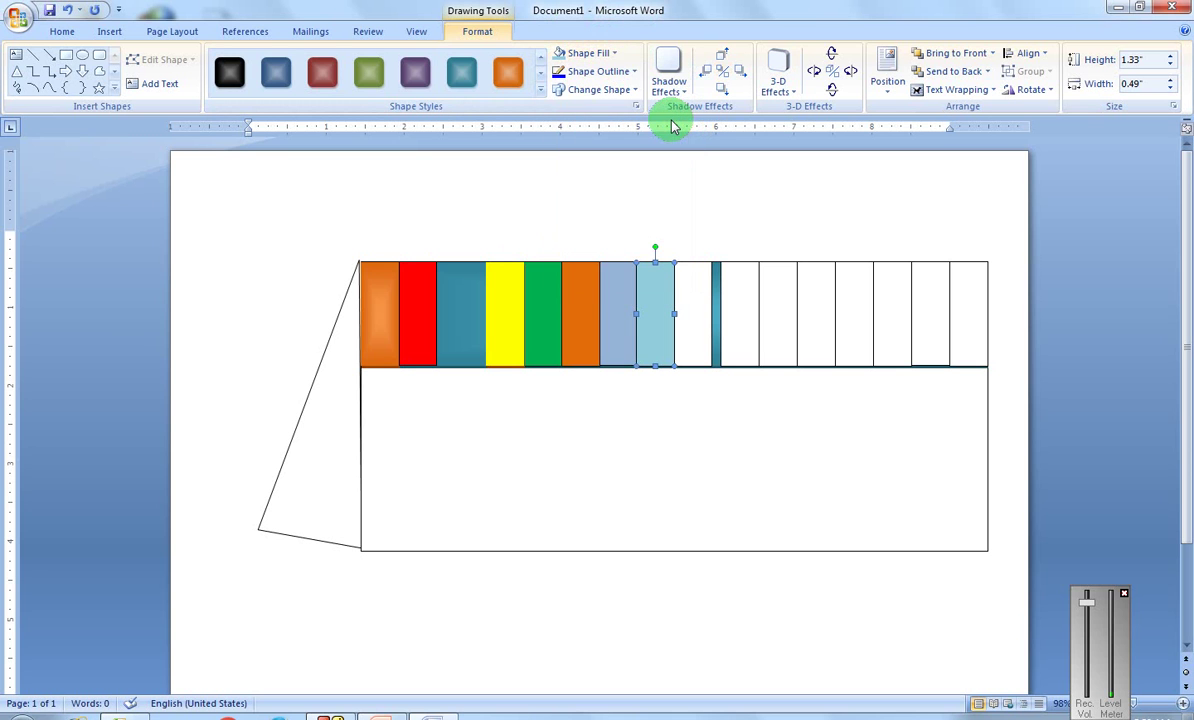
click(603, 55)
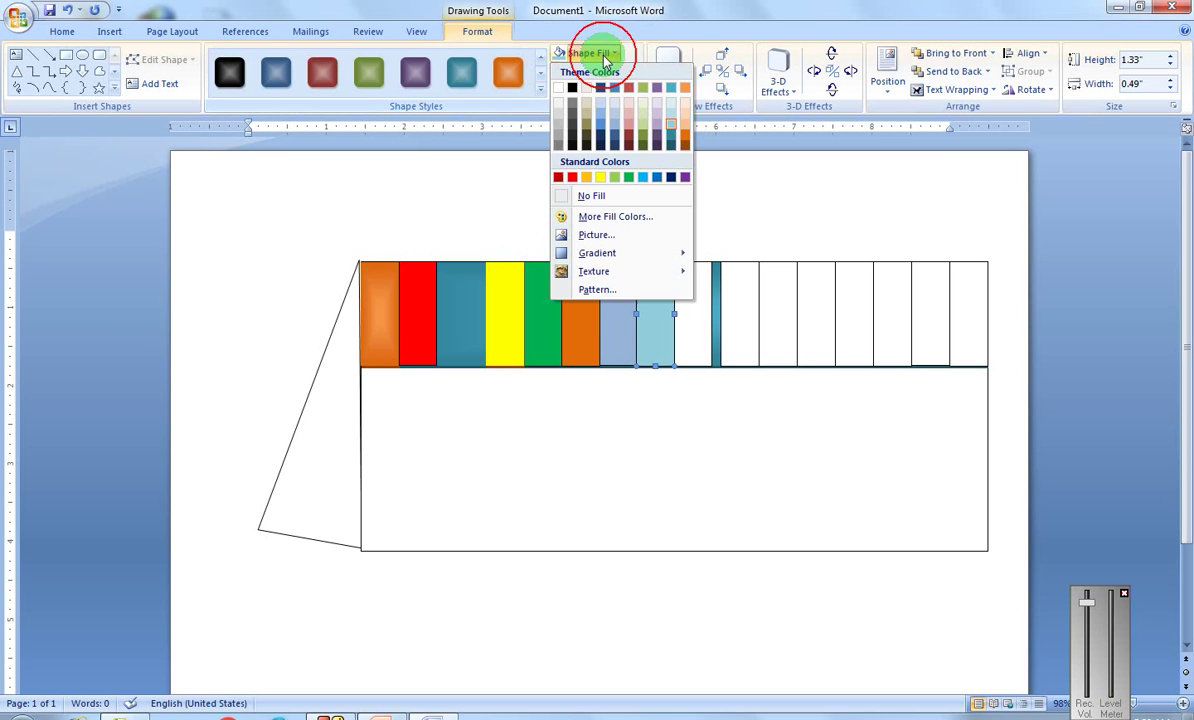
click(614, 178)
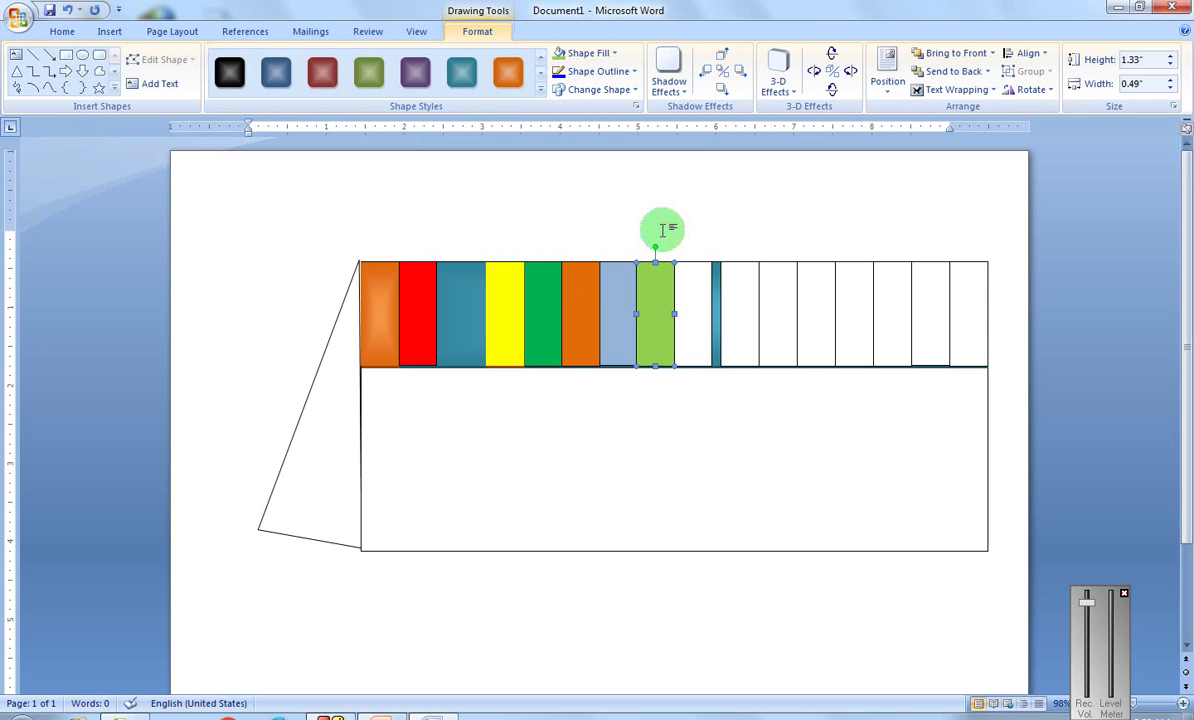
Step: Fill the next white stripe red, then select the large wall rectangle
click(706, 303)
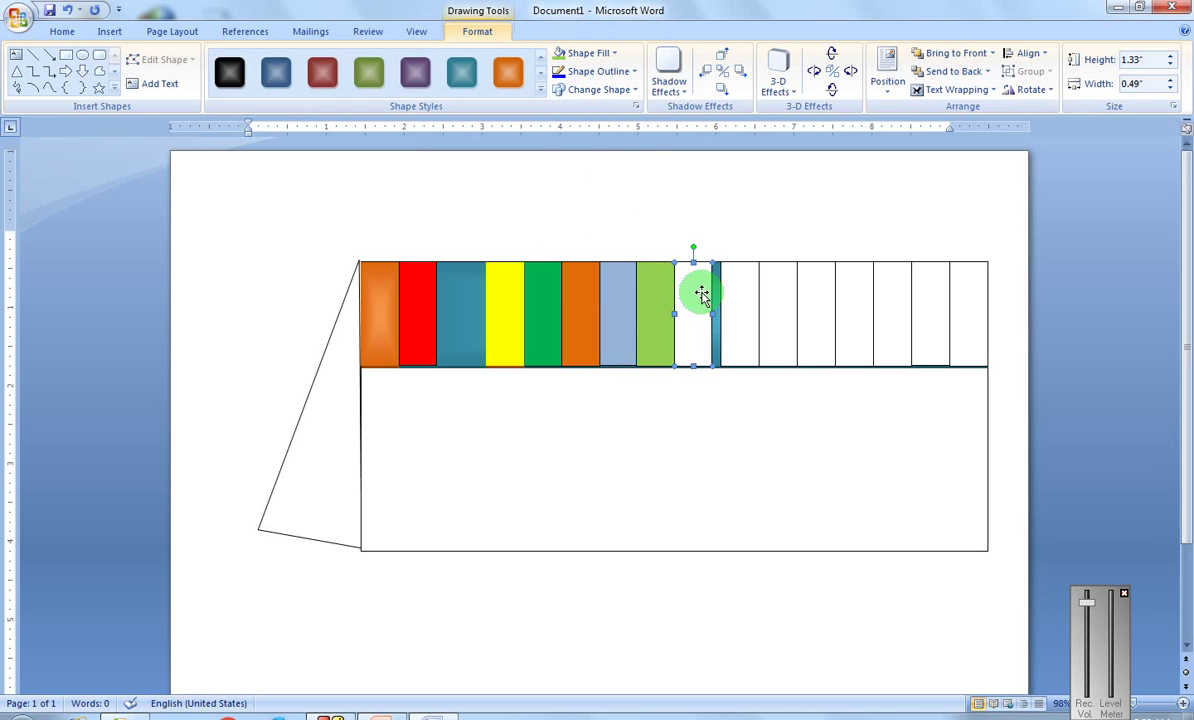
click(613, 60)
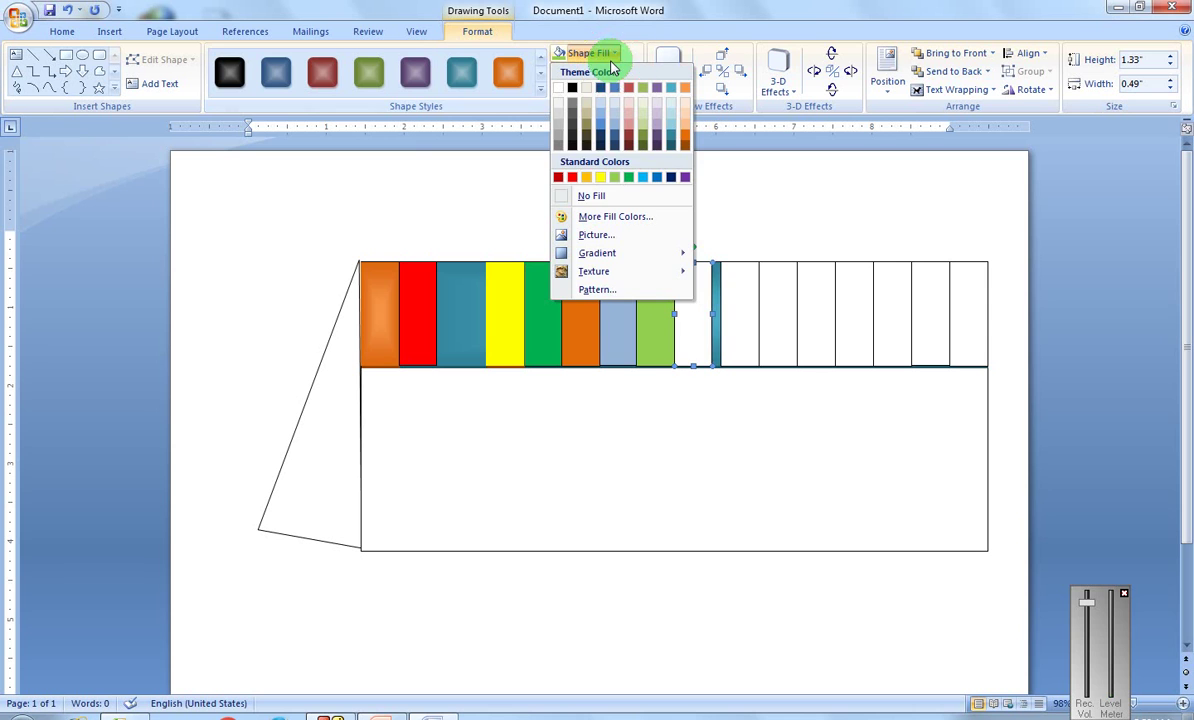
click(576, 181)
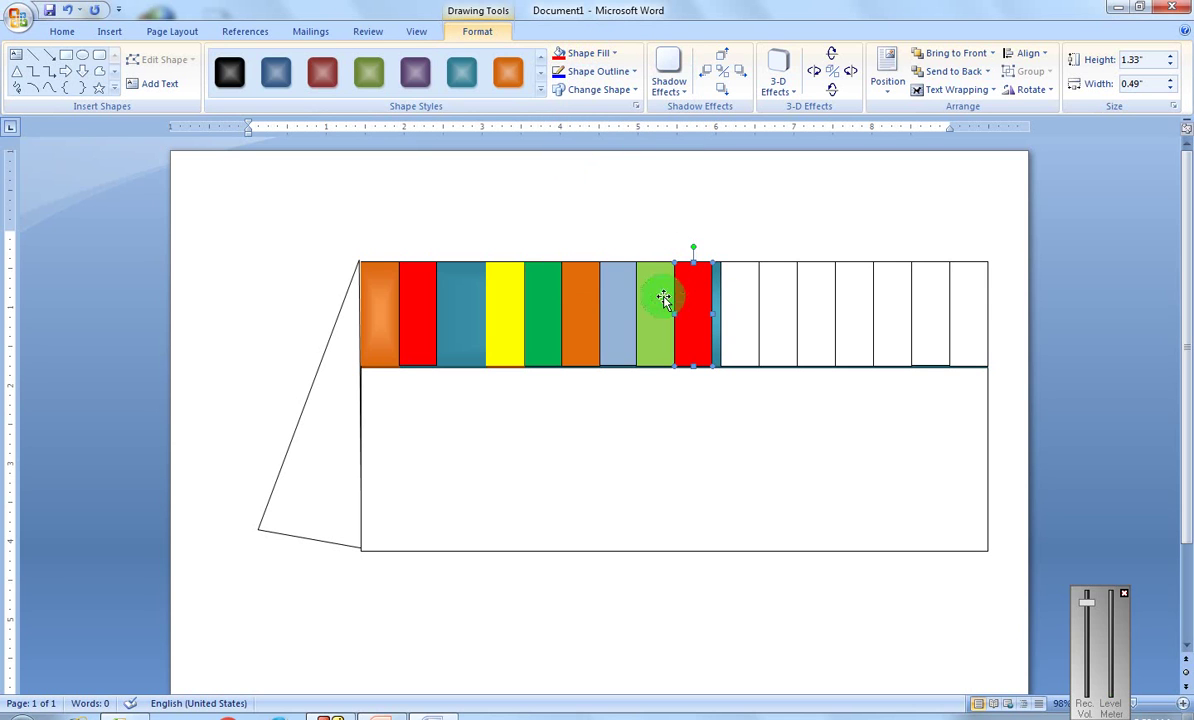
click(512, 419)
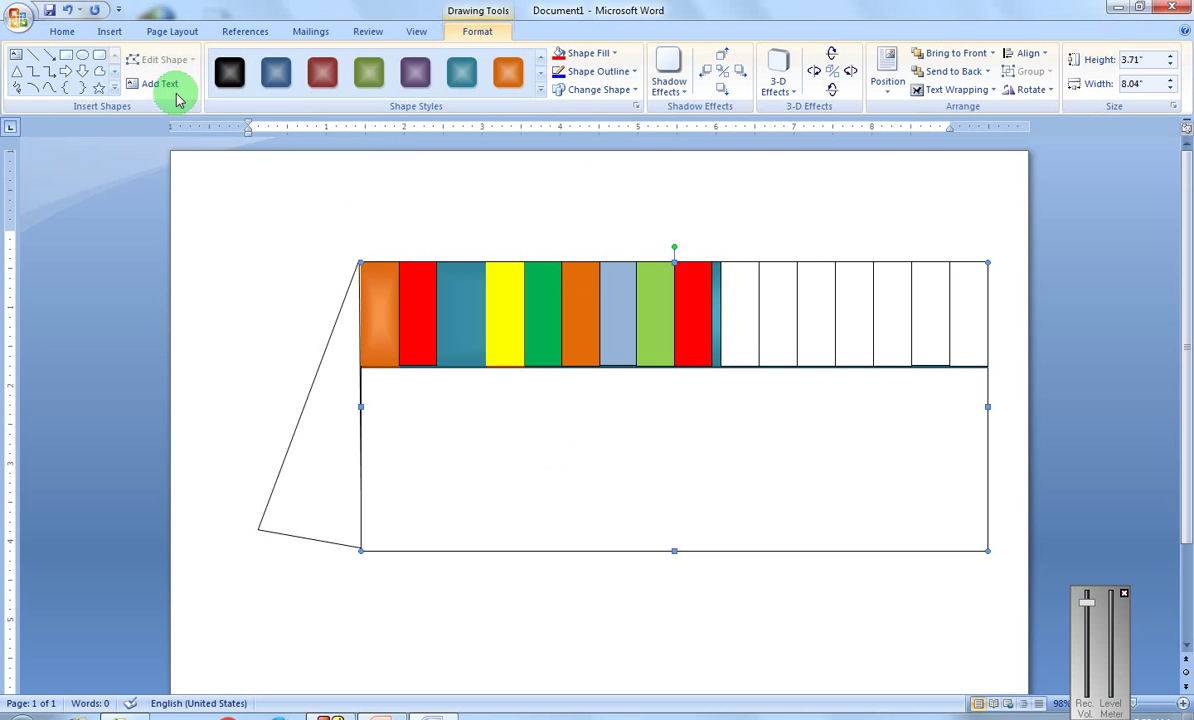
Step: Draw a 0.68-inch-high, 8.04-inch-wide rectangle strip flush beneath the coloured roof stripes
click(67, 57)
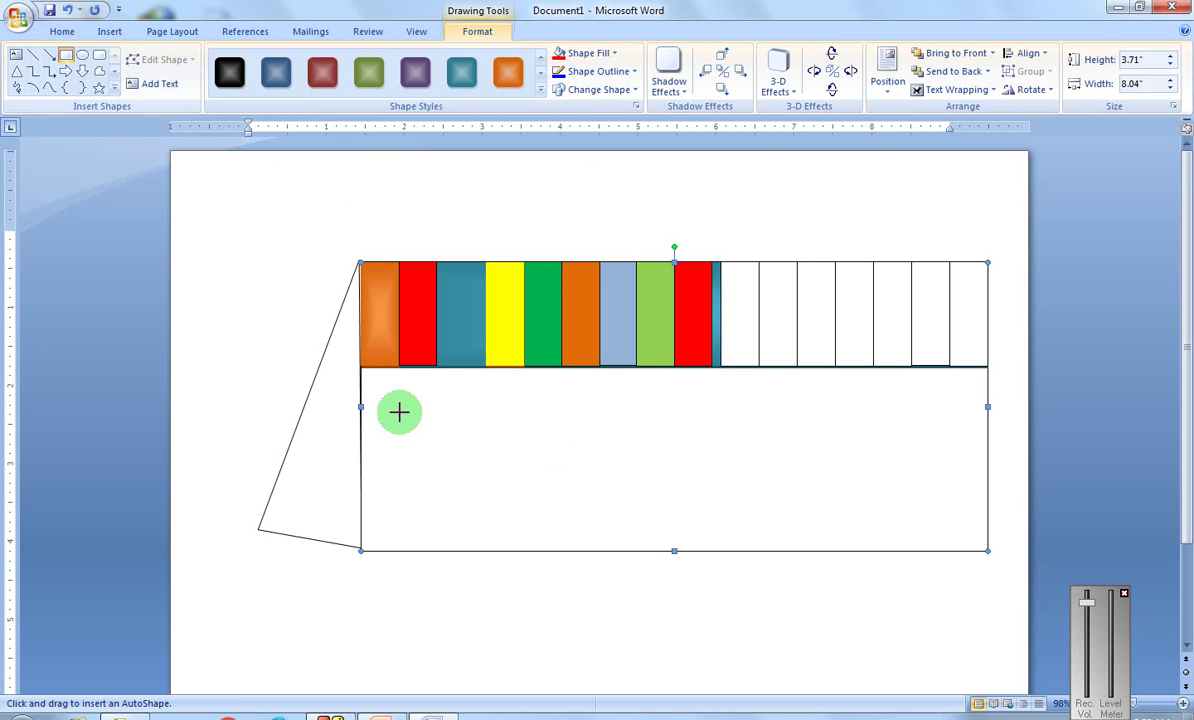
click(361, 367)
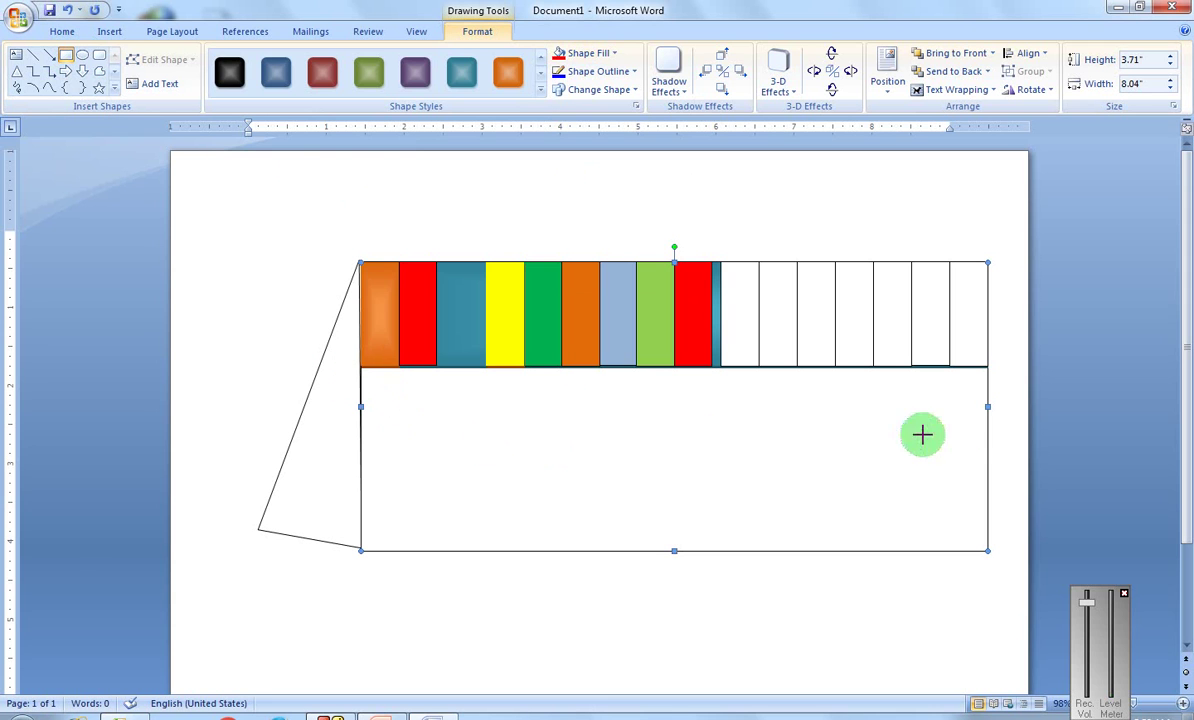
drag(990, 416, 984, 418)
key(Down)
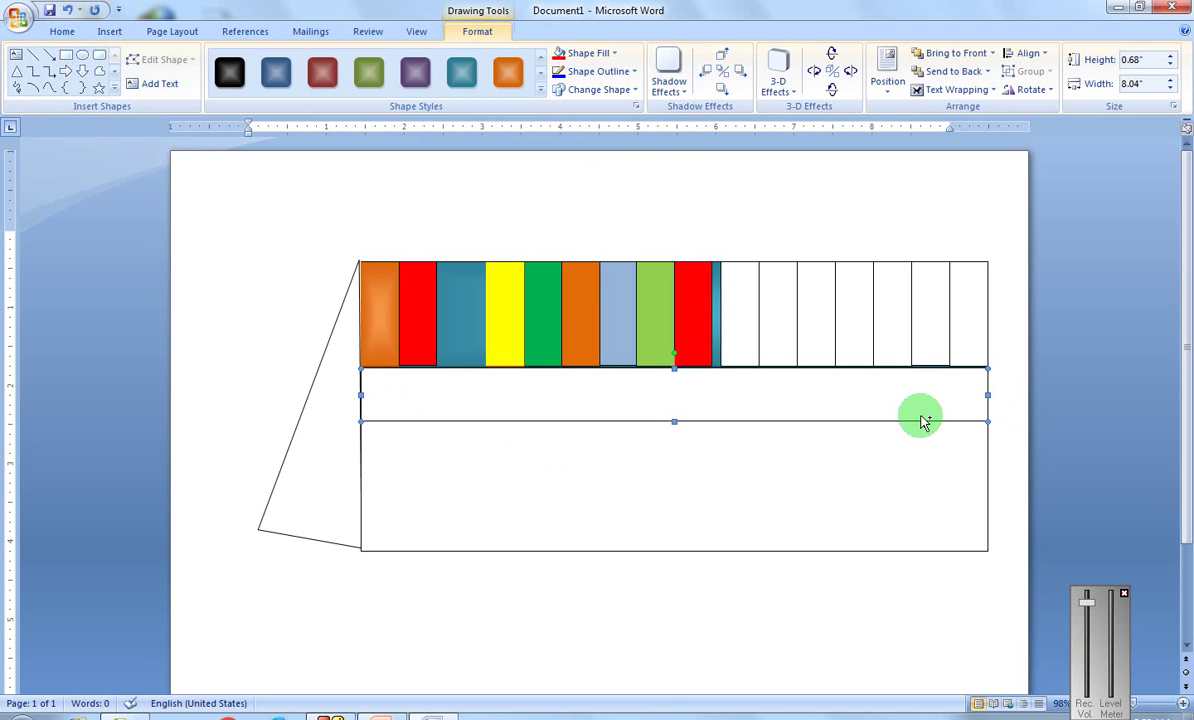
key(ctrl+v)
key(ctrl+v)
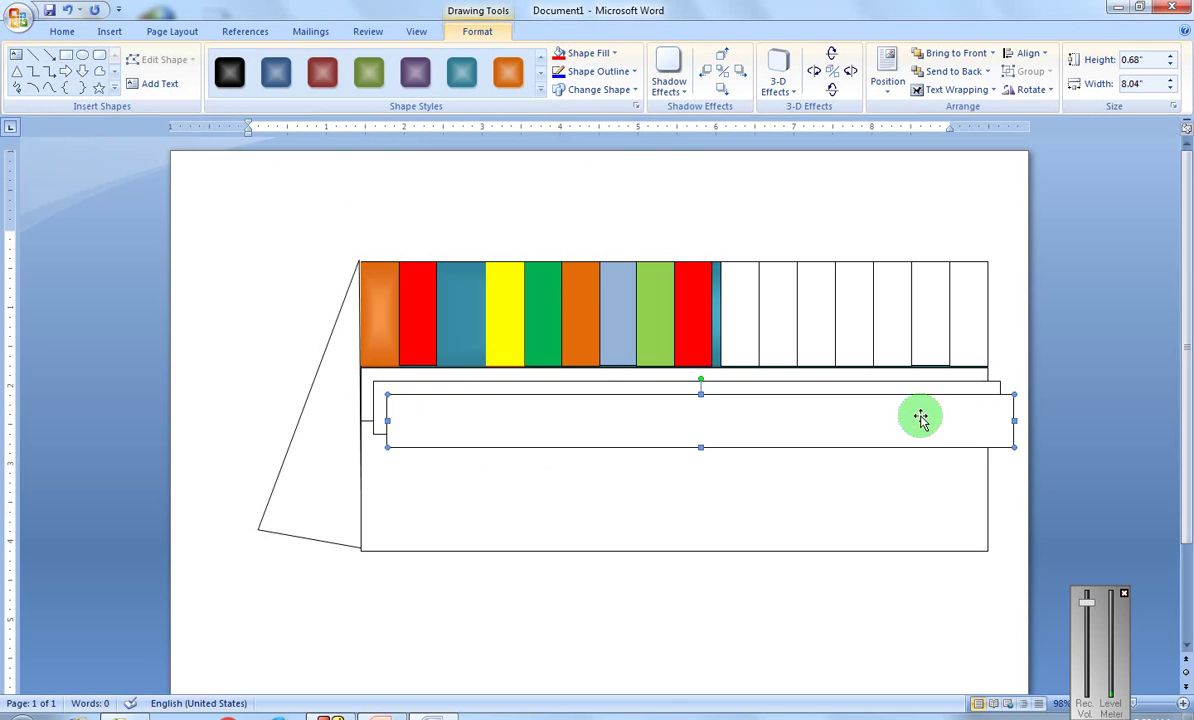
key(ctrl+Down)
key(ctrl+Down)
key(ctrl+Down)
key(ctrl+Down)
key(ctrl+Down)
key(ctrl+Down)
key(ctrl+Down)
key(ctrl+Down)
key(ctrl+Down)
key(ctrl+Down)
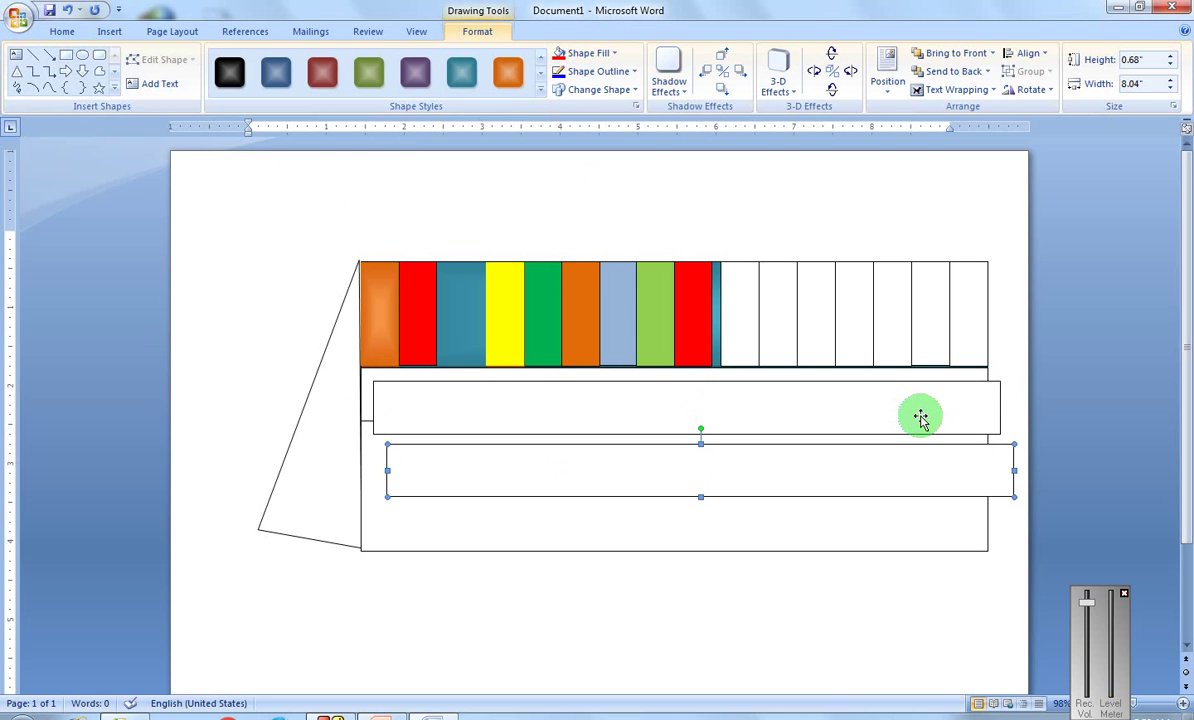
key(Delete)
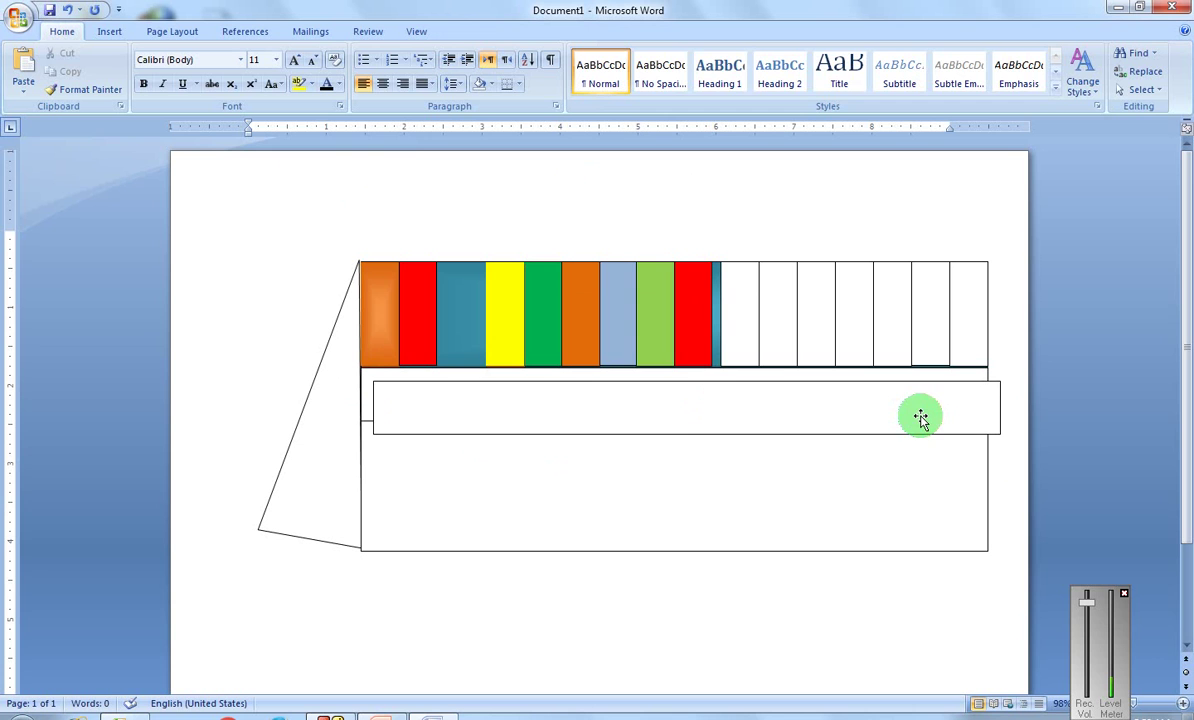
key(Escape)
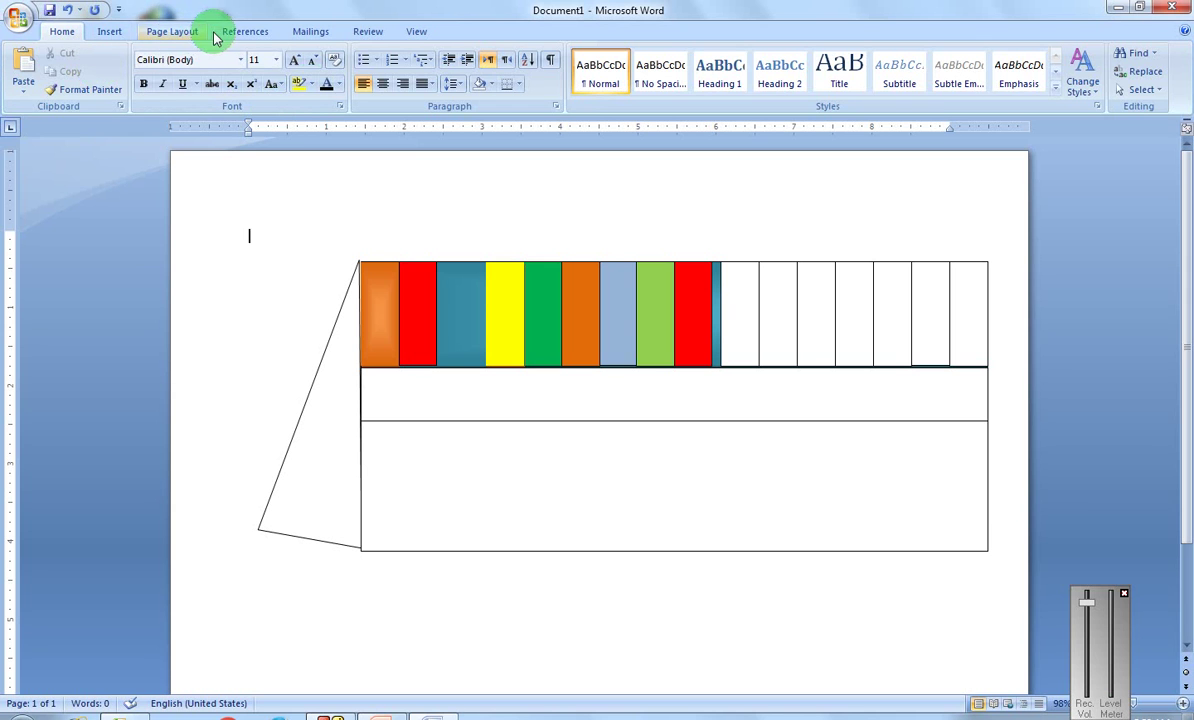
click(112, 32)
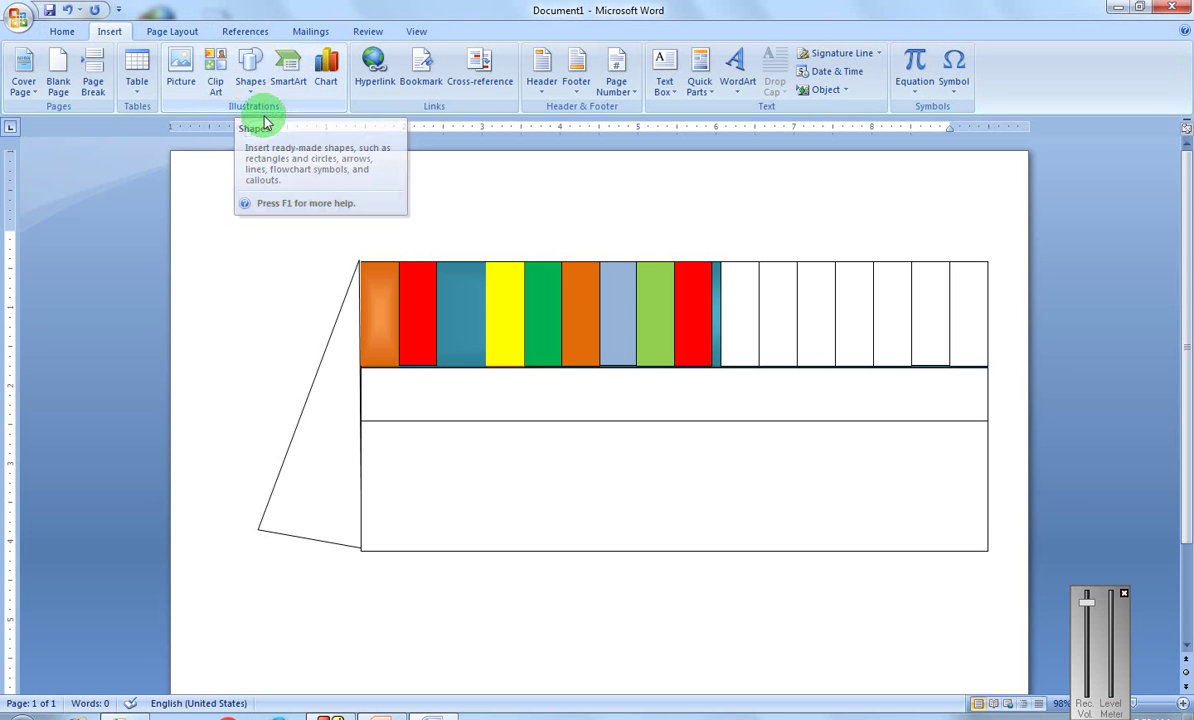
Step: Draw a short vertical line spanning the strip's height near its left end
click(257, 72)
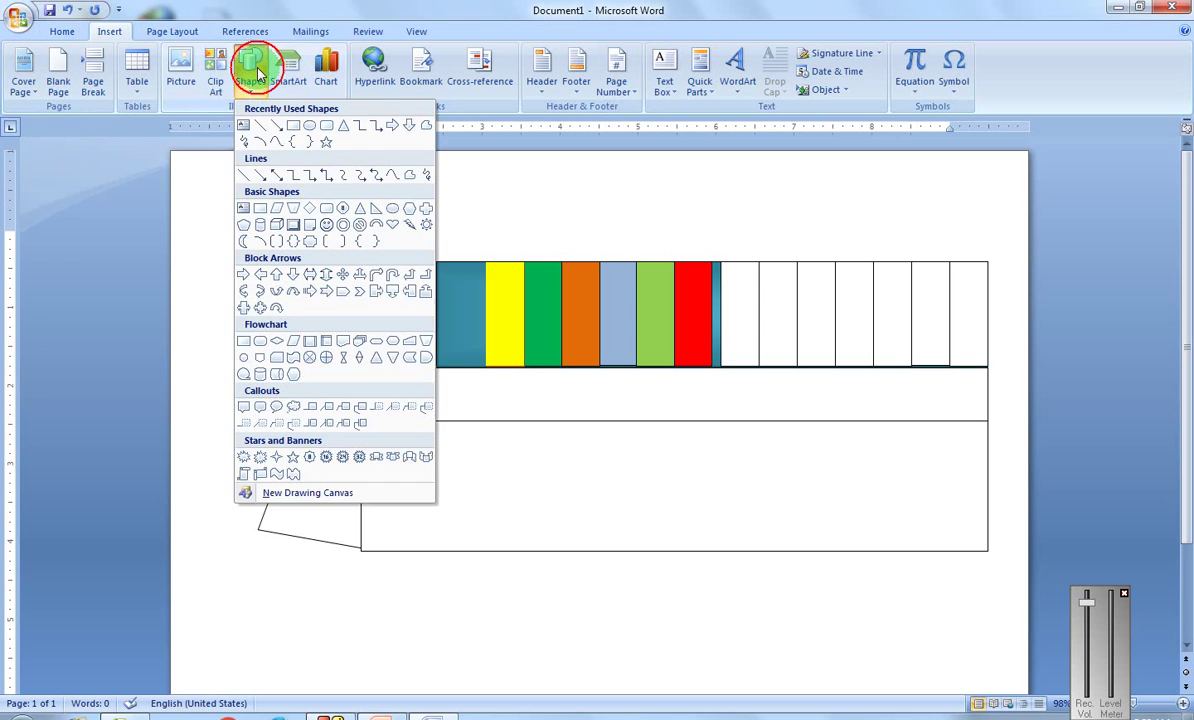
click(263, 127)
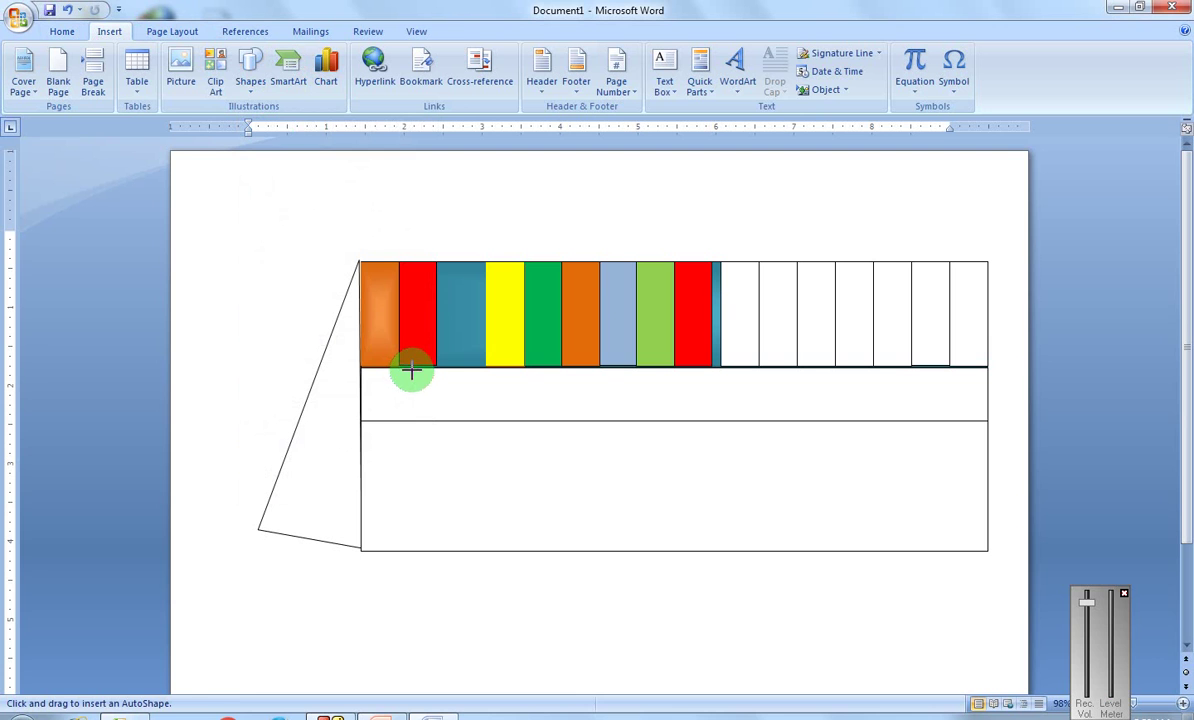
drag(410, 370, 410, 372)
drag(412, 394, 410, 420)
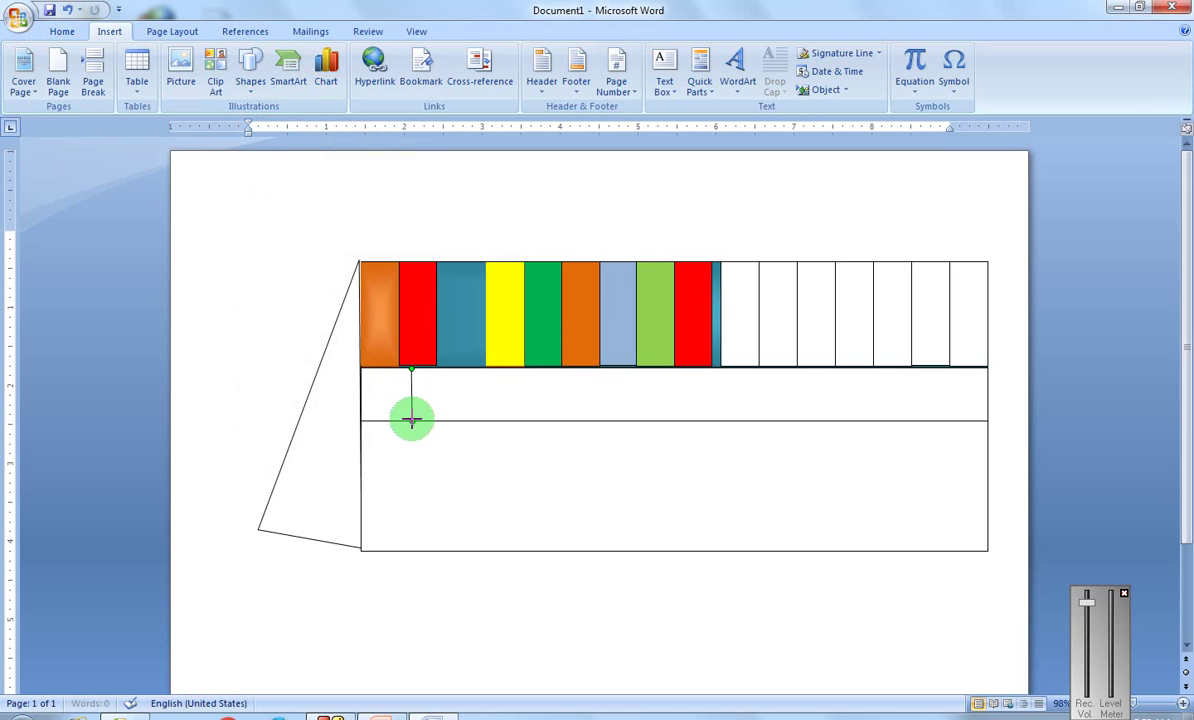
click(467, 457)
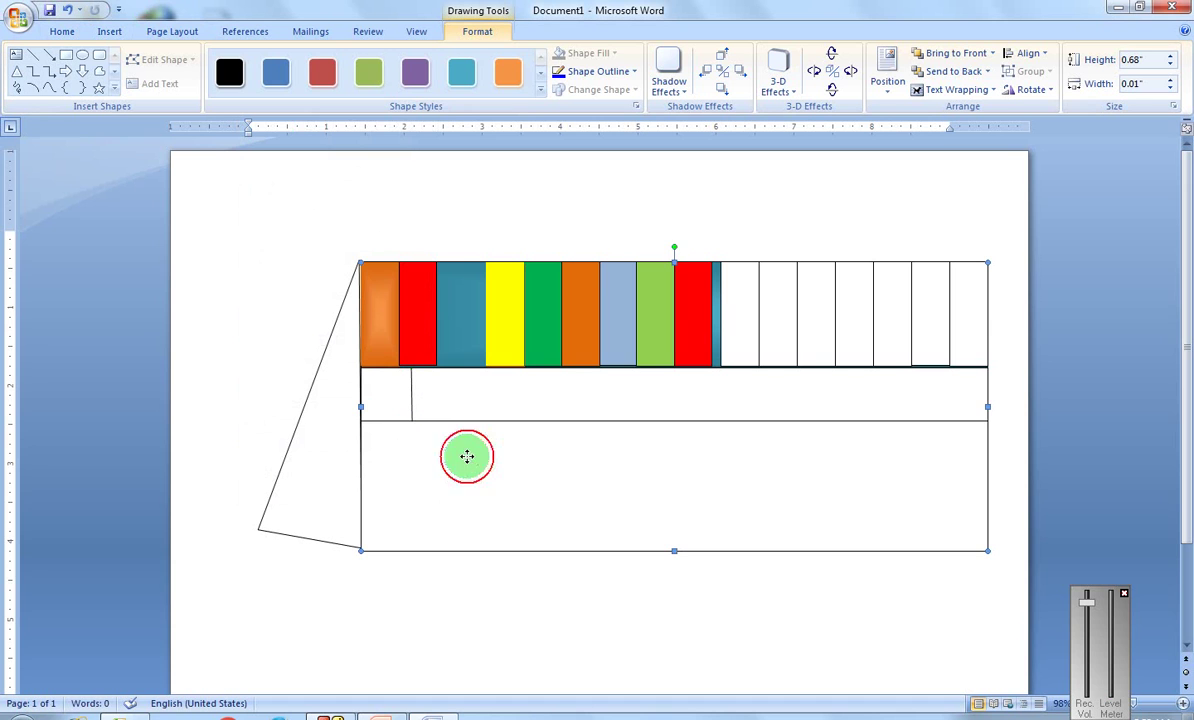
click(411, 407)
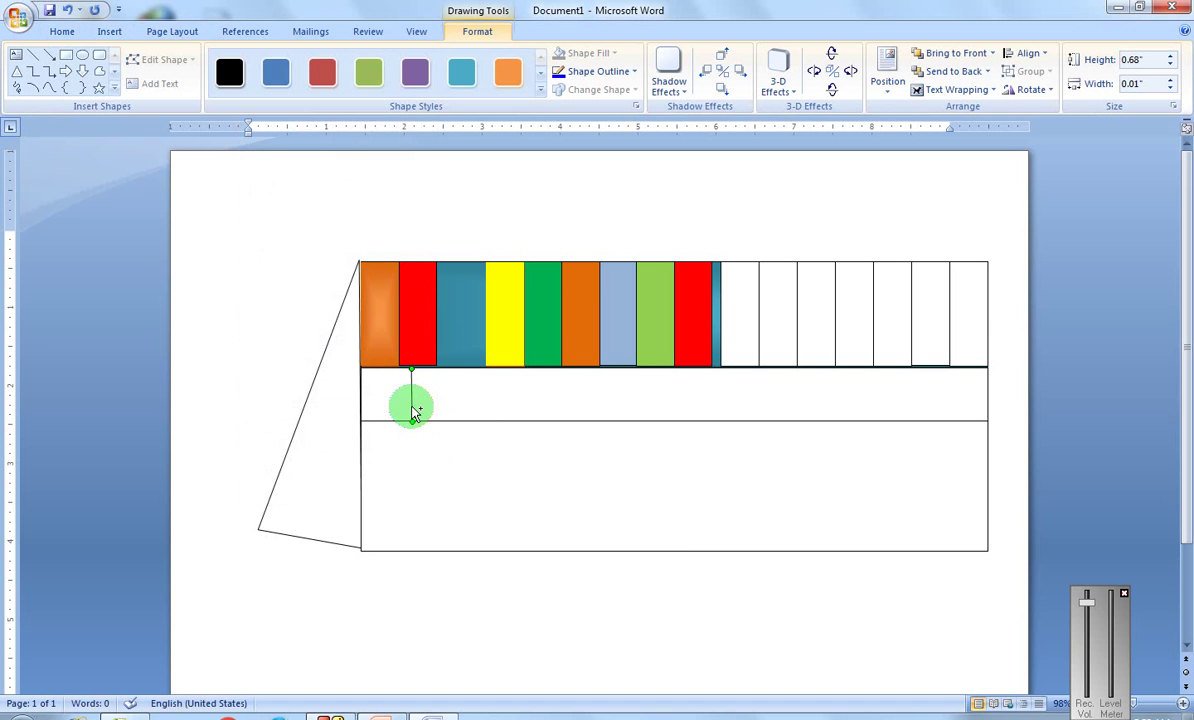
Step: Duplicate the divider line and nudge the copies rightward along the strip
key(ctrl+d)
key(Right)
key(Right)
key(Right)
key(Right)
key(Right)
key(Right)
key(Right)
key(Right)
key(Right)
key(Right)
key(Right)
key(Right)
key(ctrl+d)
key(Right)
key(Right)
key(Right)
key(Right)
key(Right)
key(Right)
key(Right)
key(Right)
key(Right)
key(Right)
key(Right)
key(Right)
key(Right)
key(Right)
key(Right)
key(Right)
key(Right)
key(Right)
key(Right)
key(Right)
key(Right)
key(Right)
key(Right)
key(Right)
key(Right)
key(Right)
key(Right)
key(Right)
key(ctrl+Left)
key(ctrl+v)
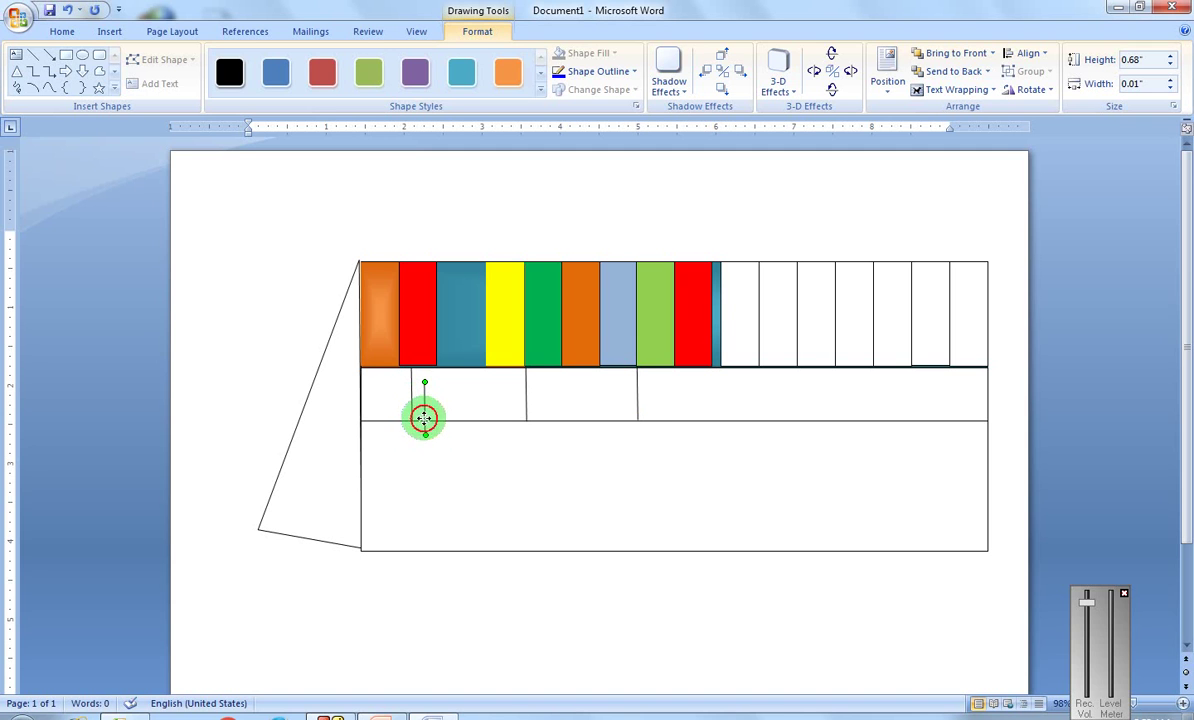
Step: Position the remaining dividers so five vertical lines split the strip into six sections
drag(613, 409, 762, 407)
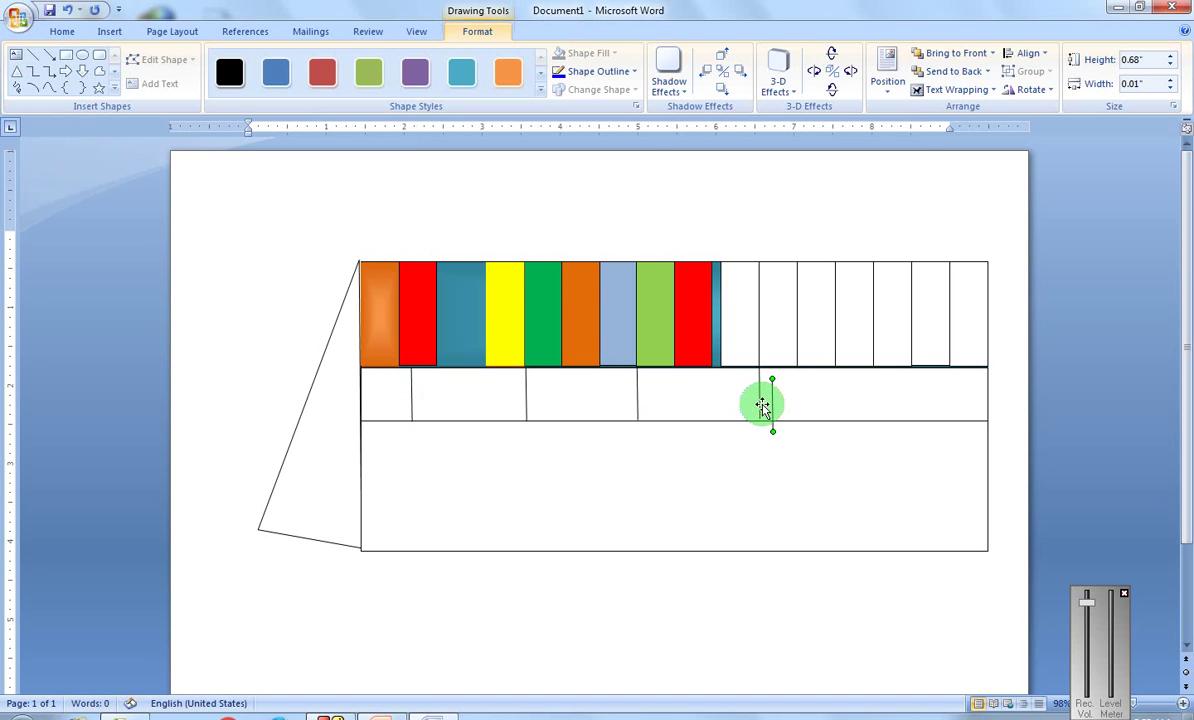
key(Right)
key(Right)
key(Right)
key(Right)
key(Right)
key(Right)
key(Right)
key(Right)
key(Right)
key(Right)
key(ctrl+Right)
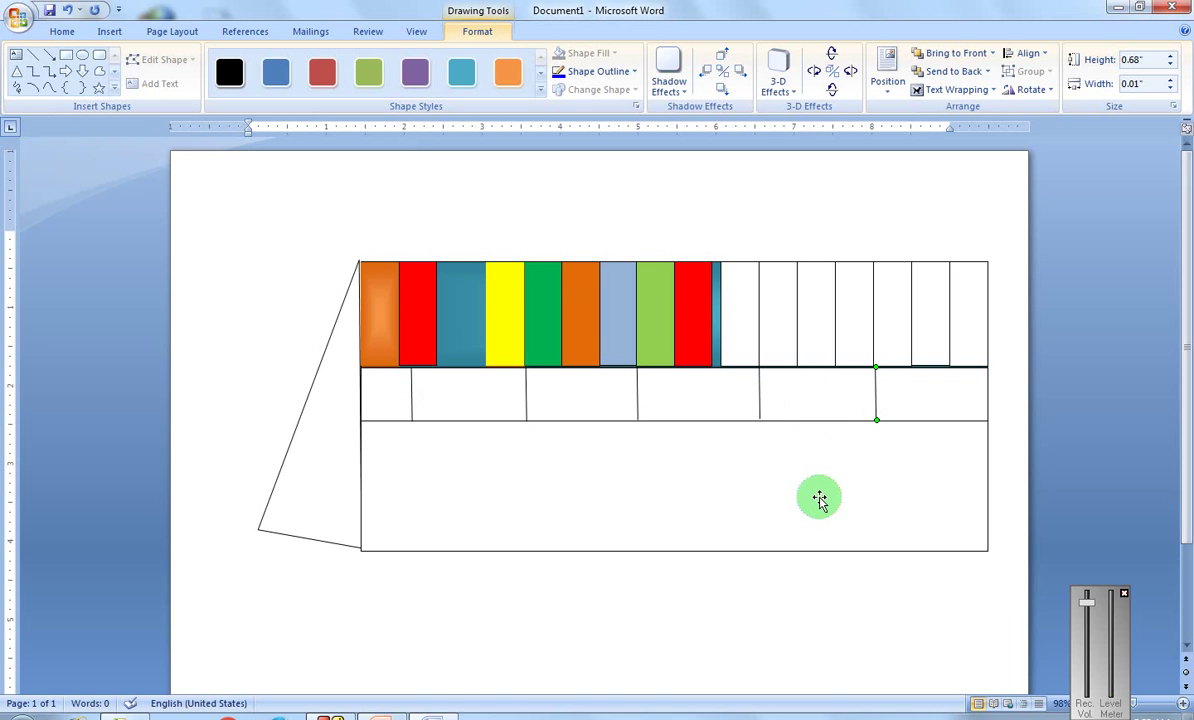
key(ctrl+d)
key(ctrl+Right)
key(ctrl+Right)
key(ctrl+Right)
key(ctrl+Right)
key(ctrl+Right)
key(ctrl+Right)
key(ctrl+Right)
key(ctrl+Right)
key(ctrl+Right)
key(ctrl+Right)
key(ctrl+Right)
key(ctrl+Right)
key(ctrl+Right)
key(ctrl+Right)
key(ctrl+Right)
key(ctrl+Right)
key(Escape)
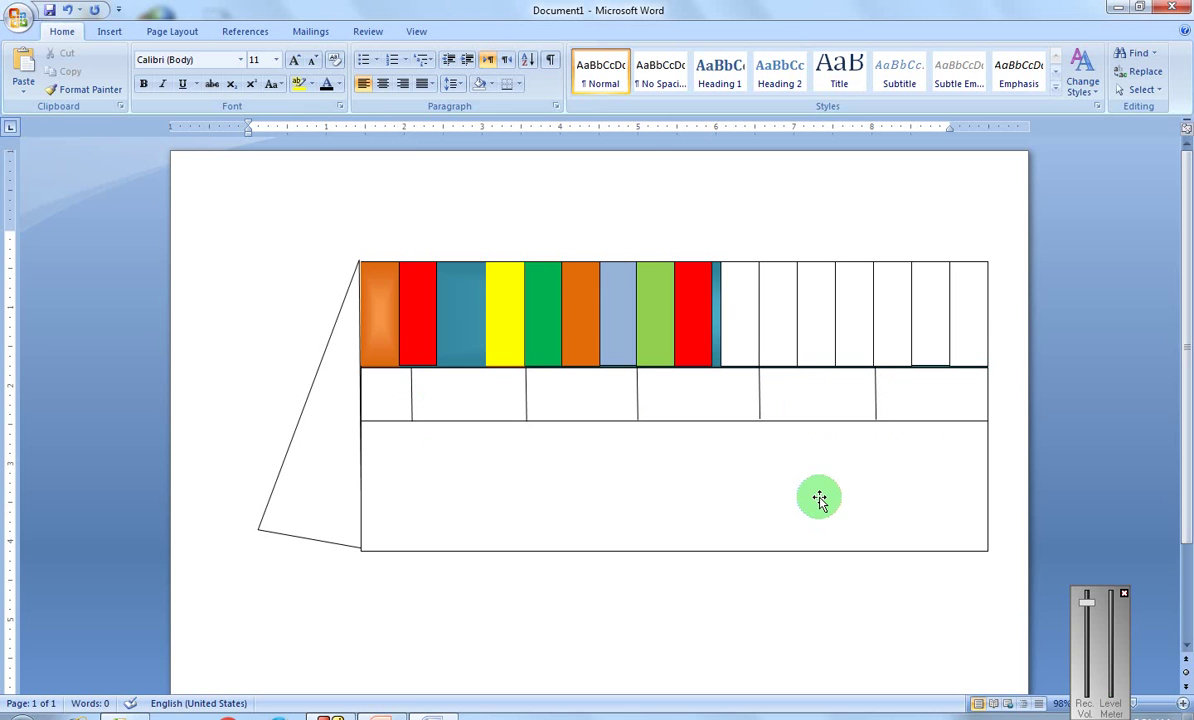
click(372, 421)
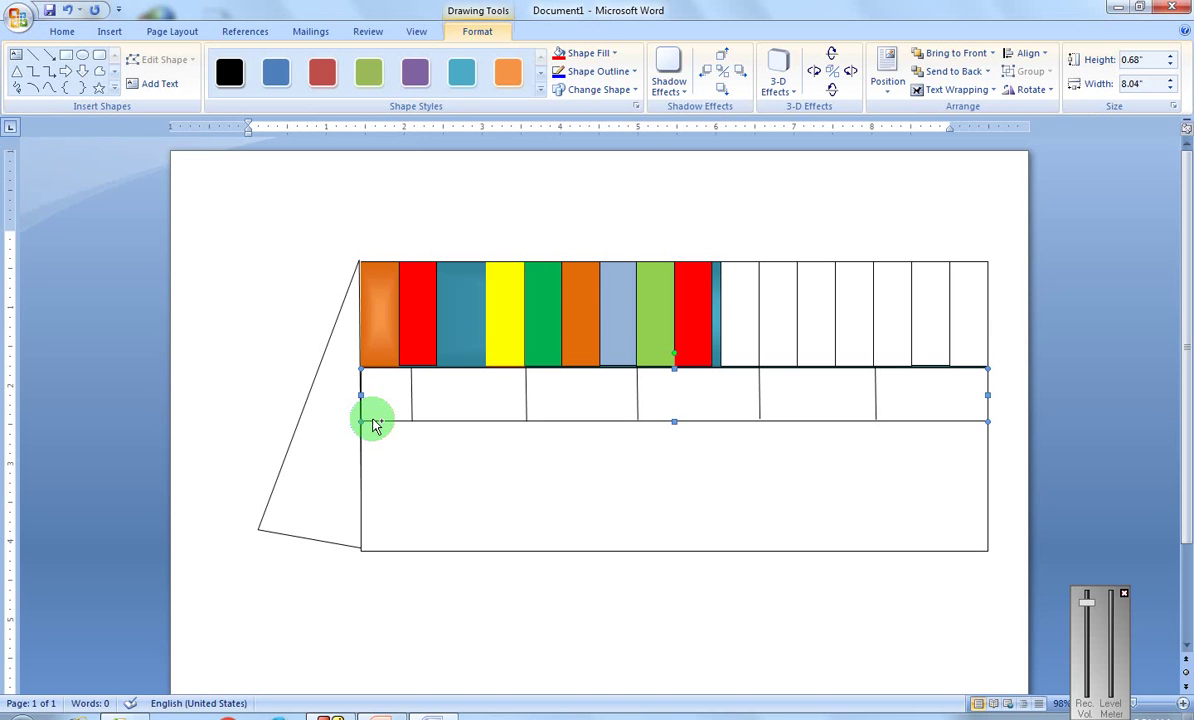
Step: Duplicate the brick row rectangle alone, then delete the misplaced copy
key(ctrl+d)
drag(372, 421, 372, 422)
key(Down)
key(Down)
key(Down)
key(Down)
key(Delete)
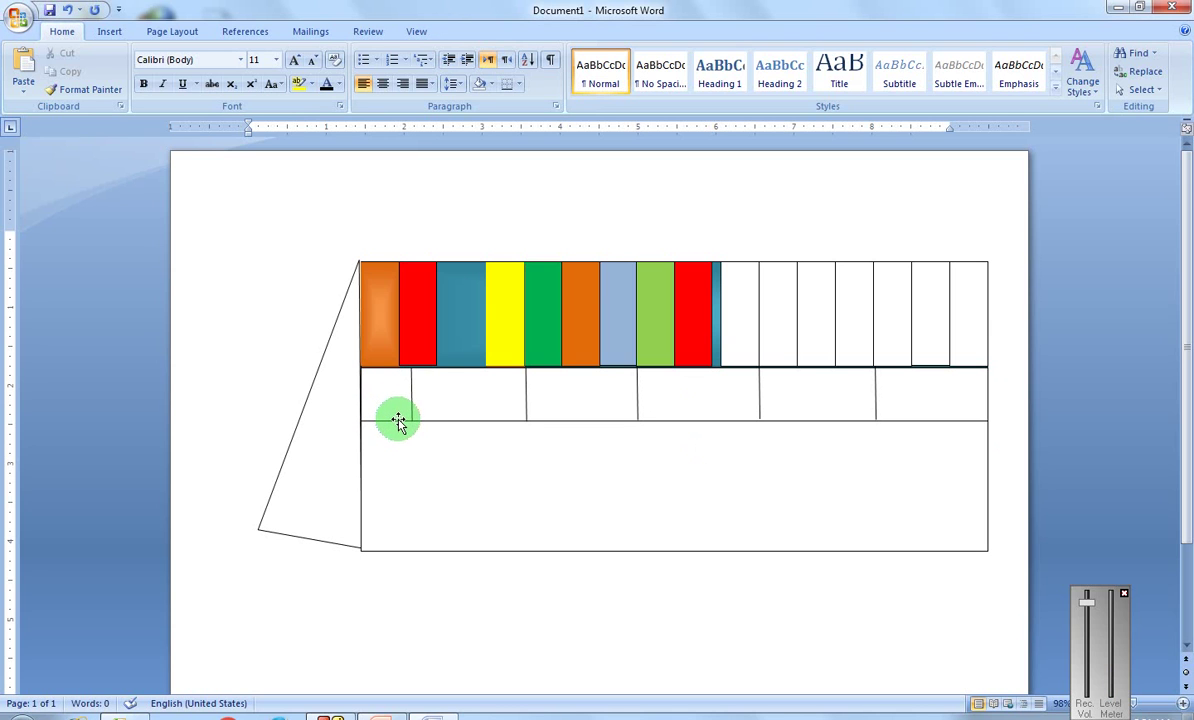
Step: Select the brick row rectangle together with all five divider lines
click(397, 422)
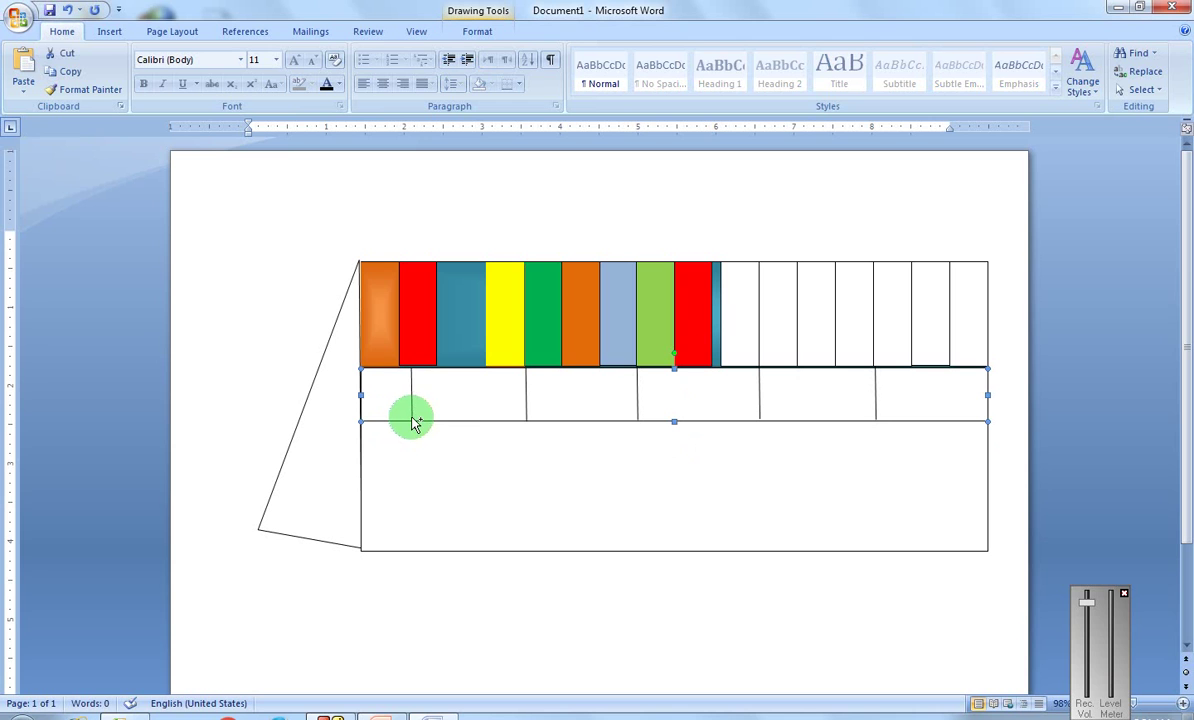
drag(413, 420, 412, 421)
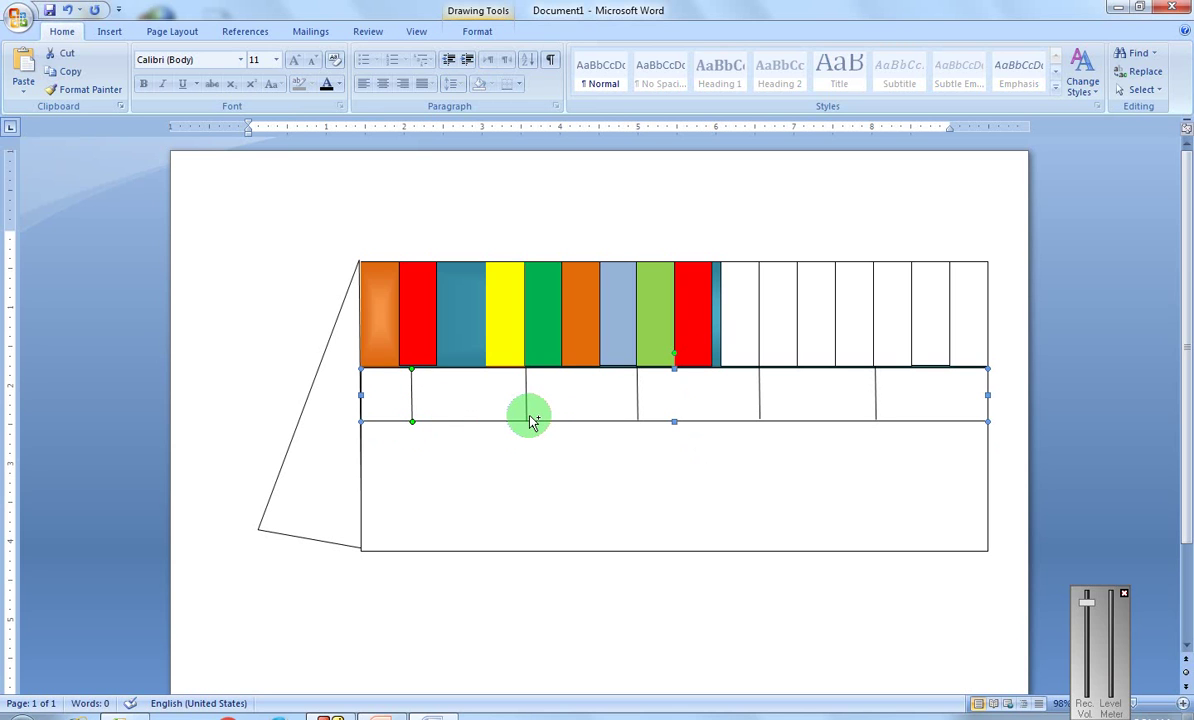
shift+click(527, 420)
shift+click(641, 421)
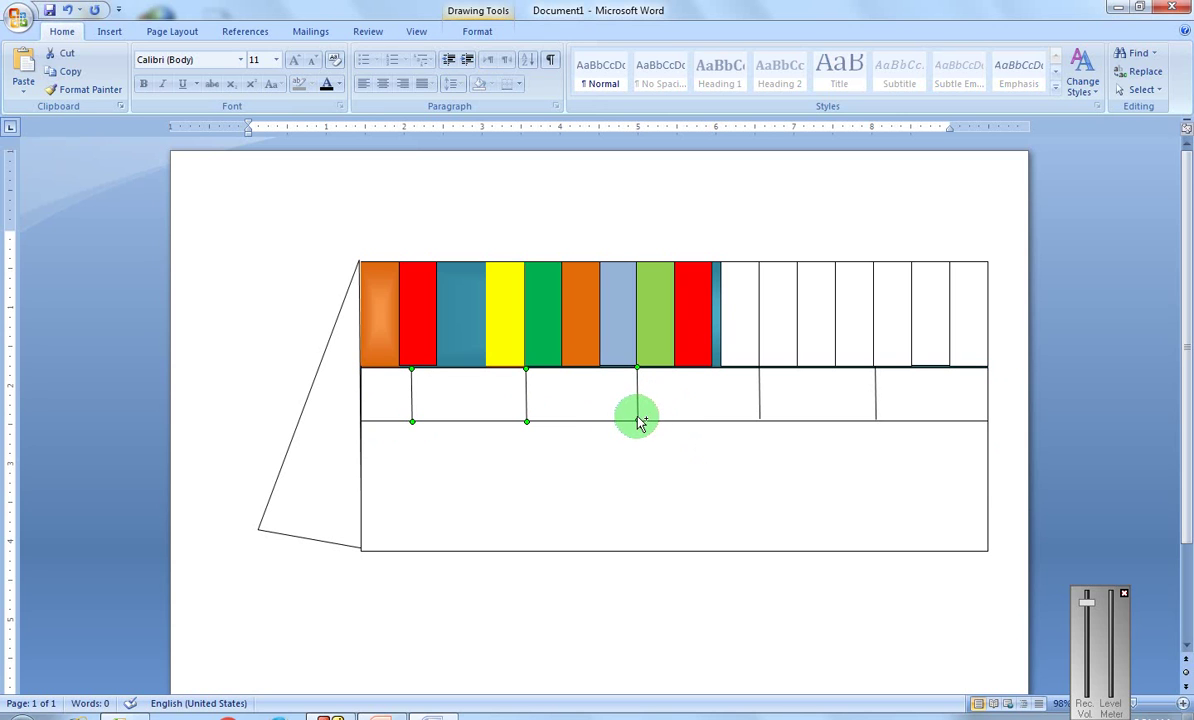
shift+click(638, 419)
shift+click(761, 421)
shift+click(761, 421)
shift+click(761, 421)
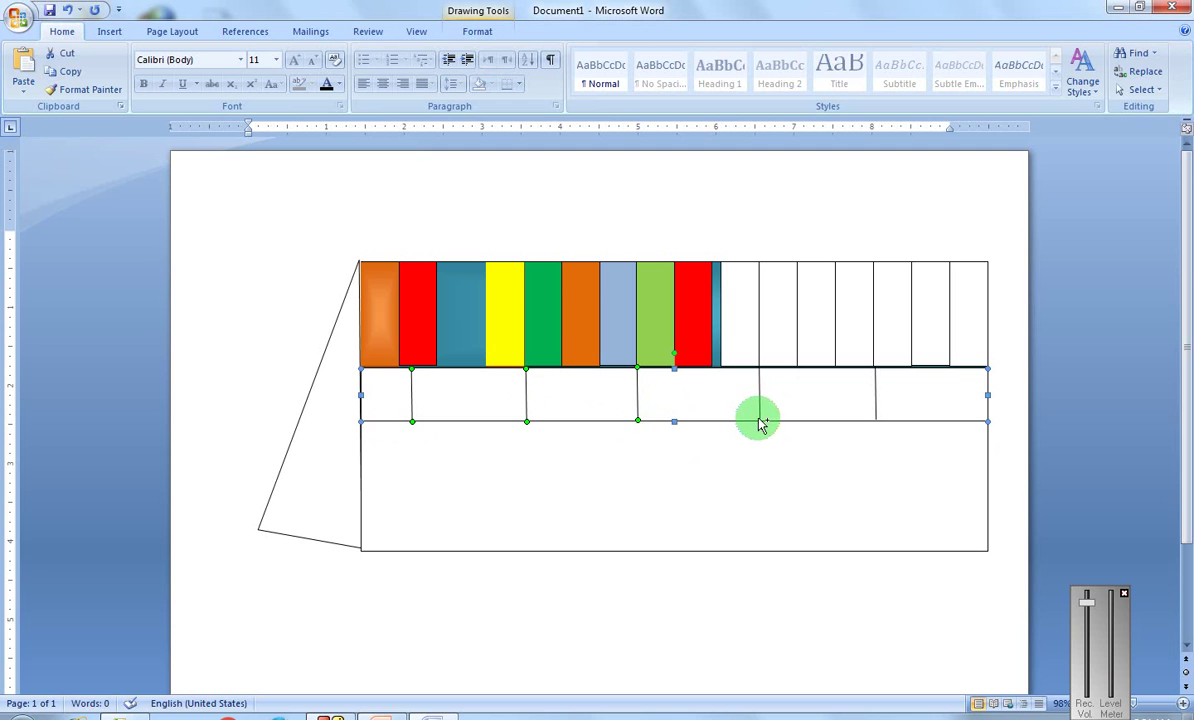
shift+click(761, 421)
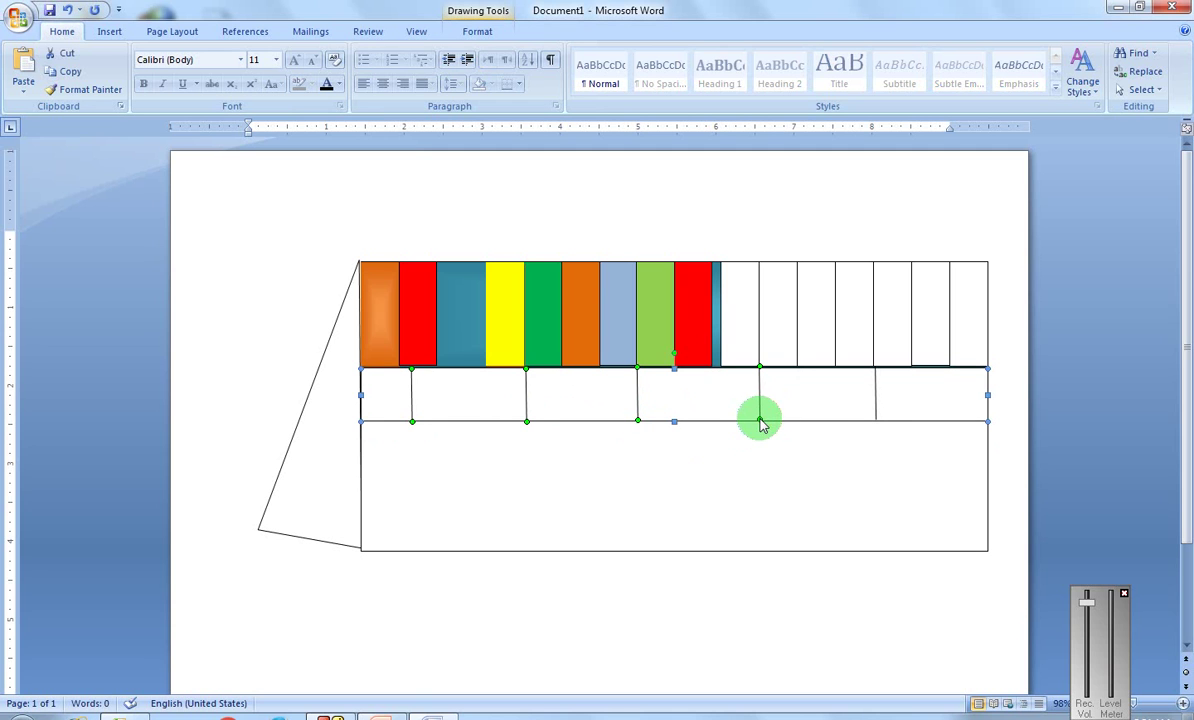
shift+click(877, 420)
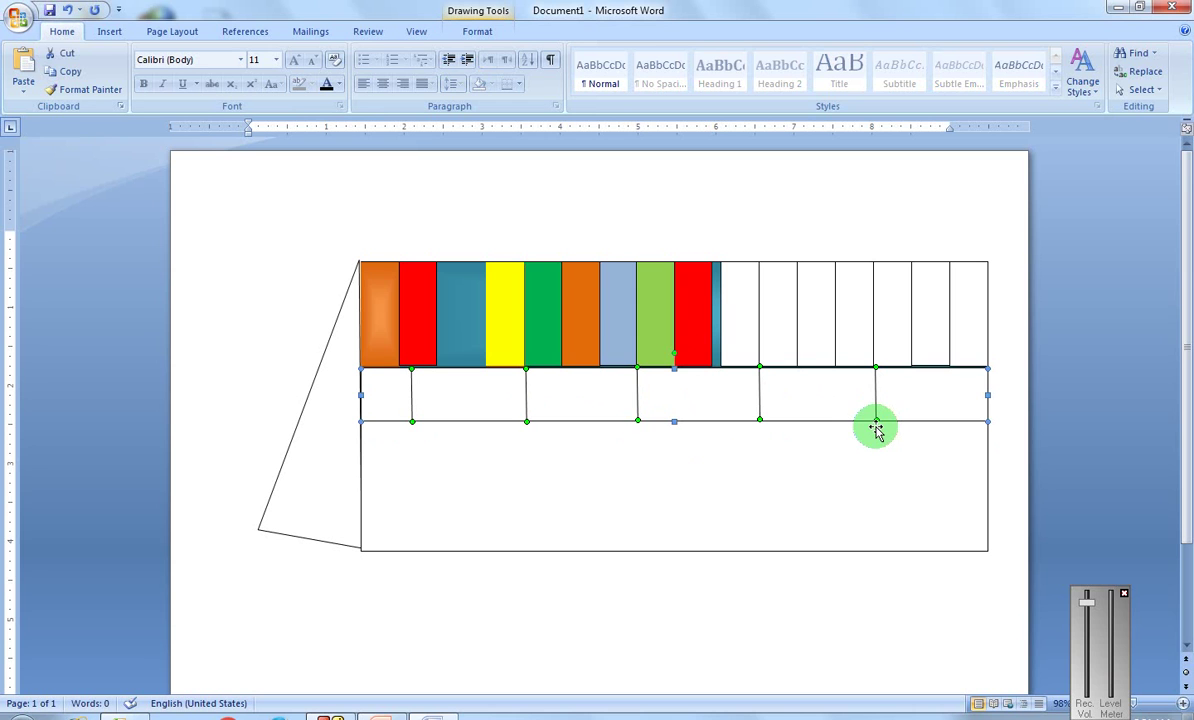
Step: Duplicate the whole row and move the copy to the bottom edge of the wall
key(ctrl+d)
key(ctrl+Down)
key(Down)
key(Down)
key(Down)
key(Down)
key(Down)
key(Down)
key(Down)
key(Down)
key(Down)
key(Down)
key(Down)
key(Left)
key(Left)
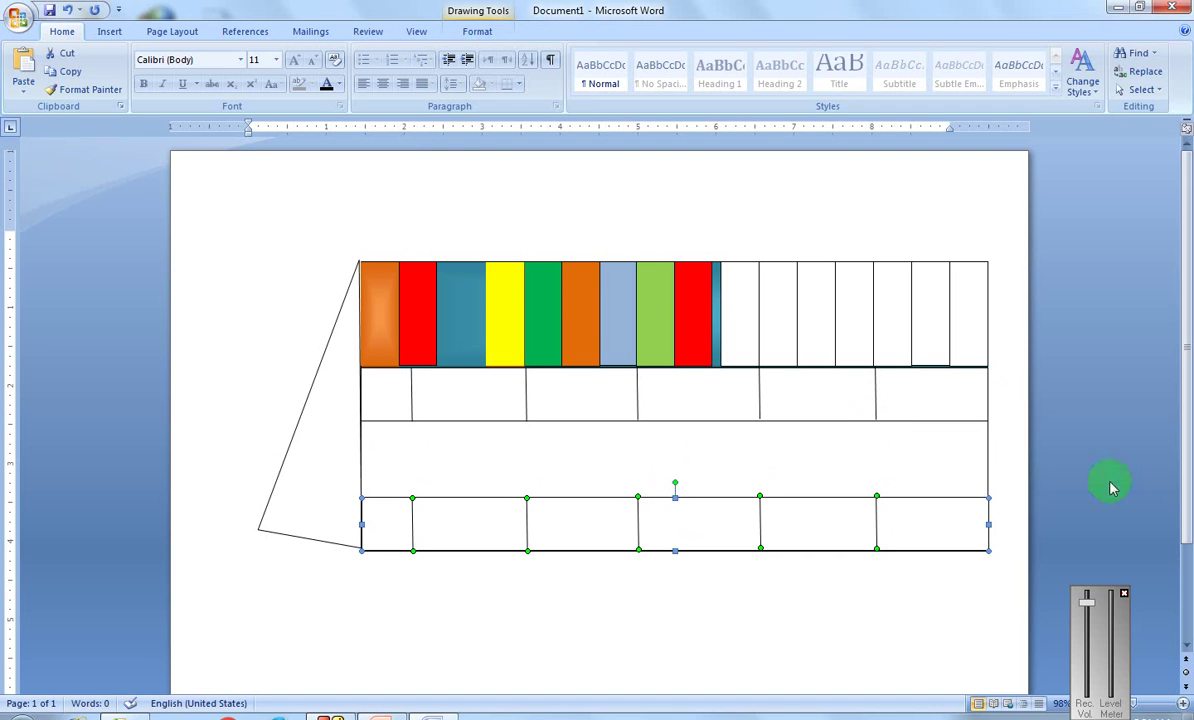
Step: Paste another brick row and position it directly beneath the top row
key(ctrl+v)
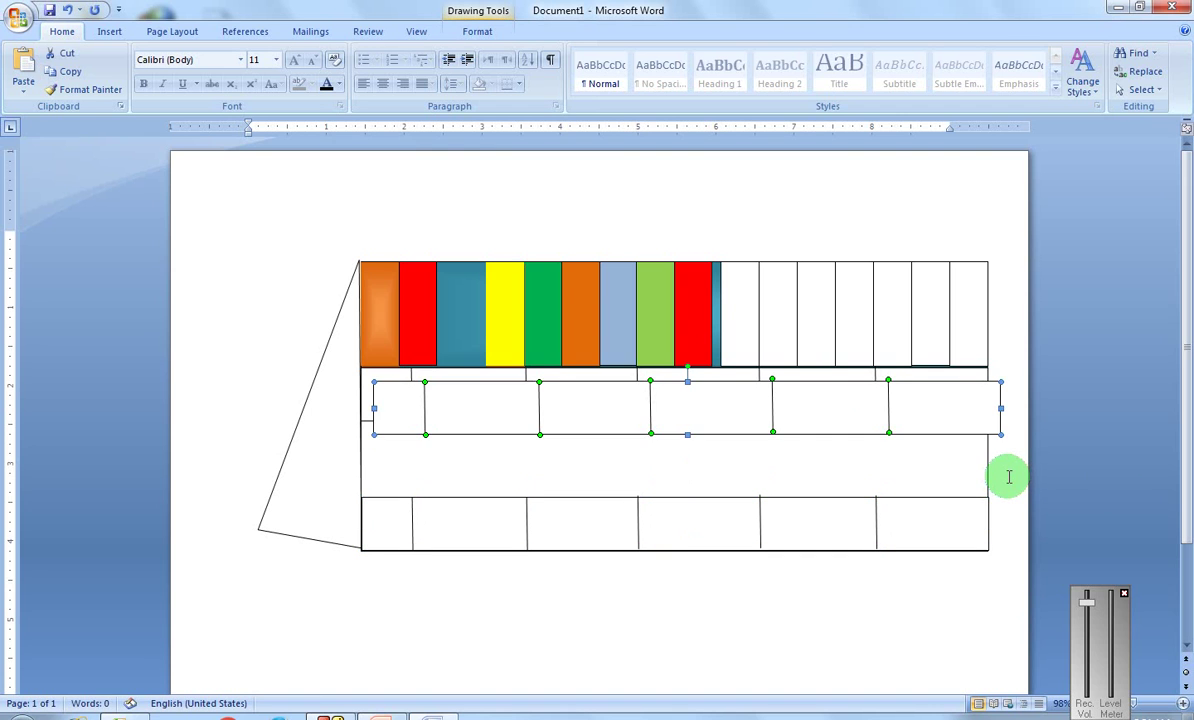
key(ctrl+Down)
key(Down)
key(Down)
key(Down)
key(Down)
key(Down)
key(Left)
key(Up)
key(Up)
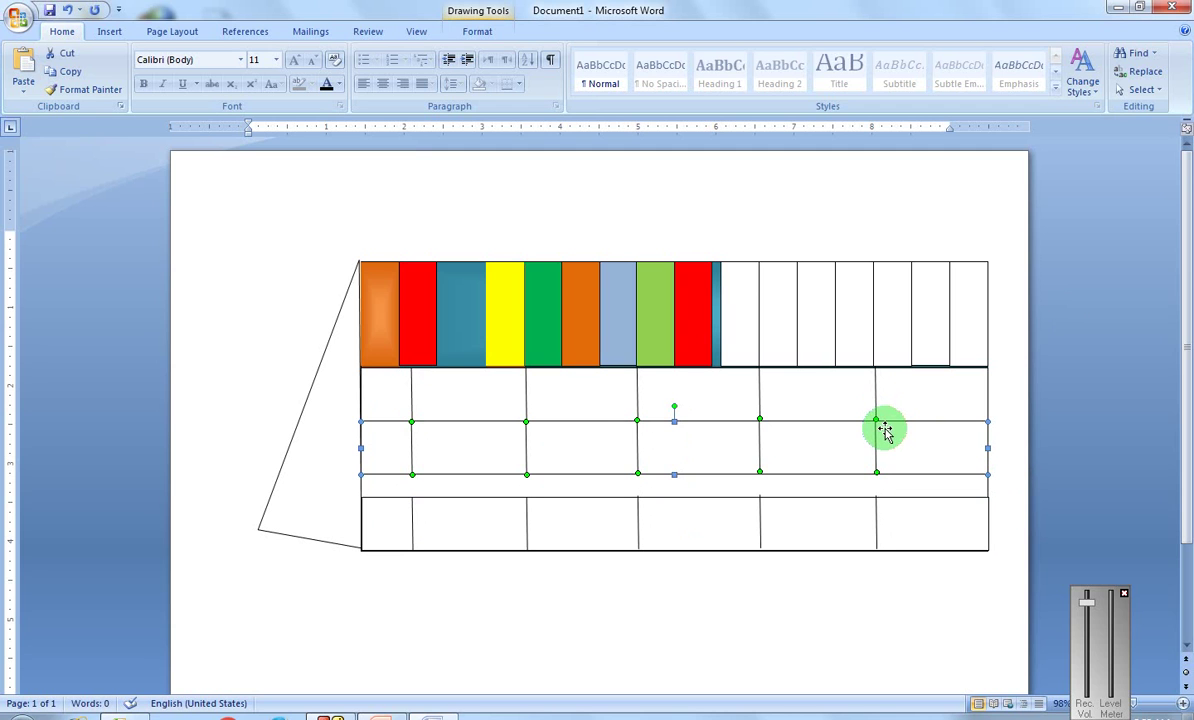
Step: Shift the middle row's divider lines right so its bricks are staggered
click(903, 479)
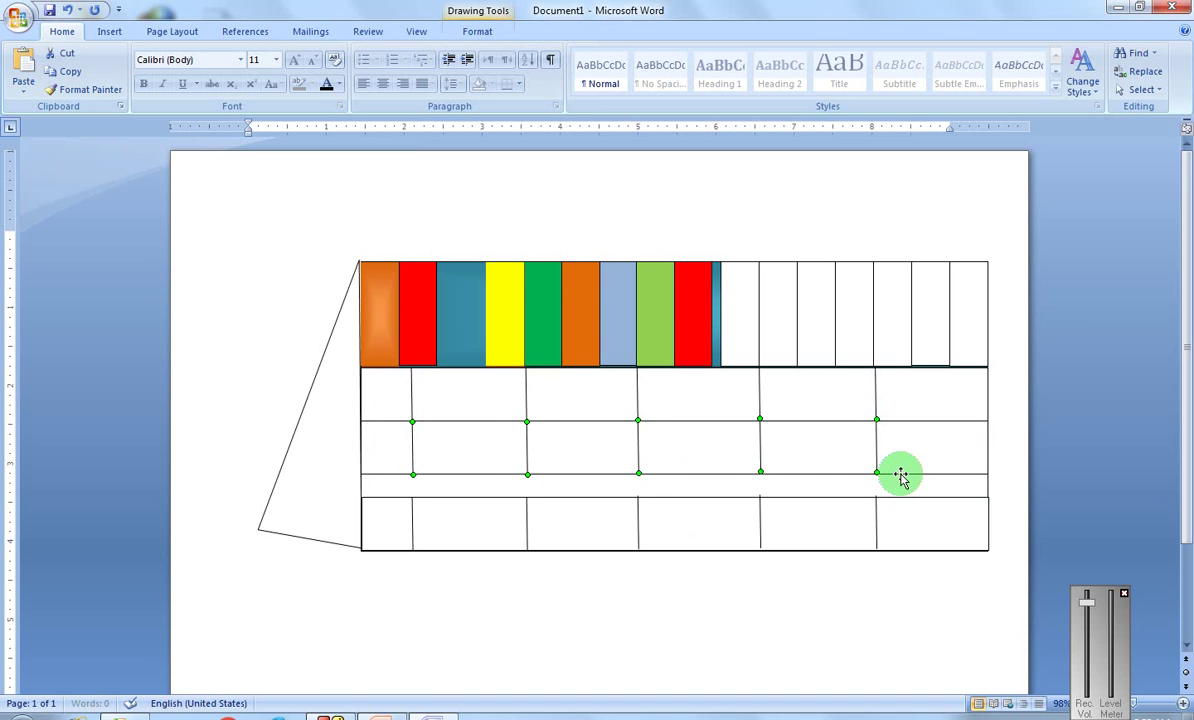
key(Right)
key(Right)
key(Right)
key(Right)
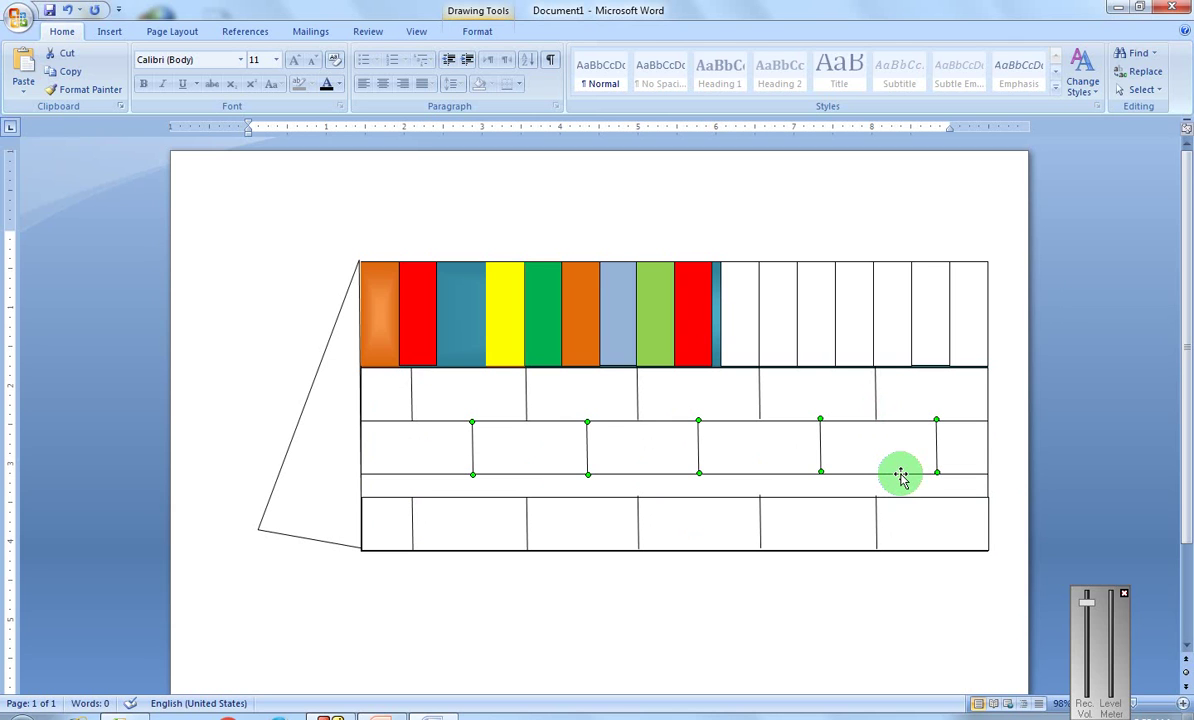
click(886, 597)
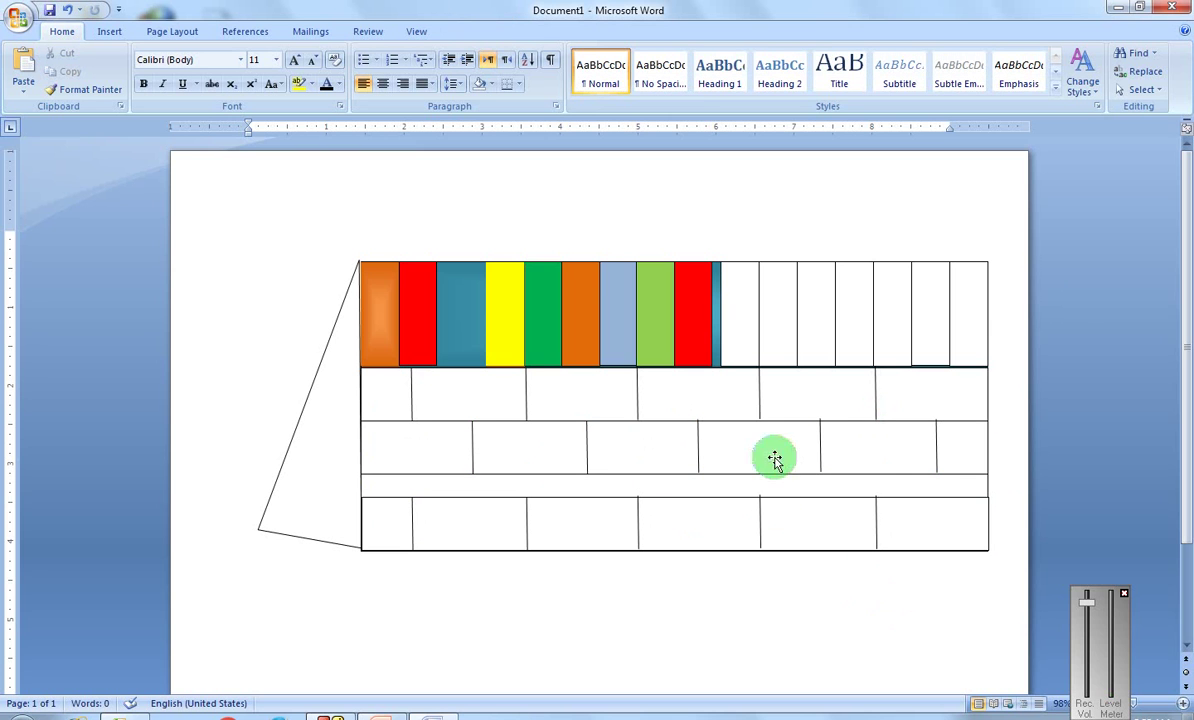
click(820, 445)
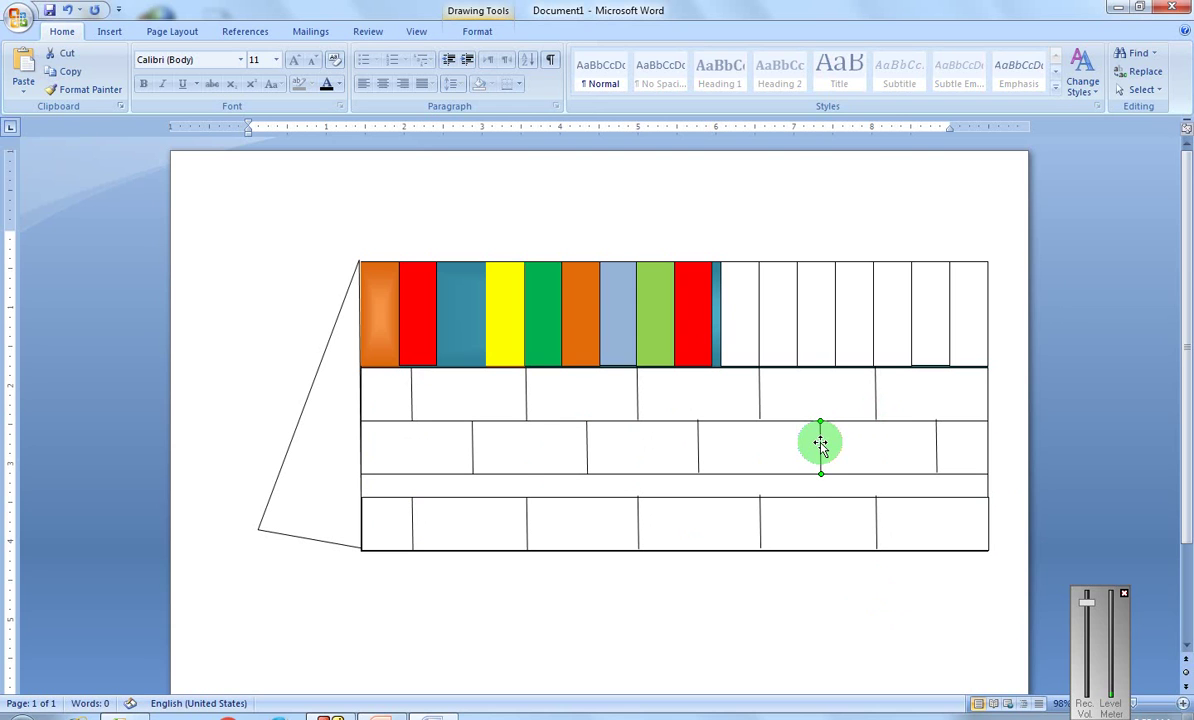
click(796, 520)
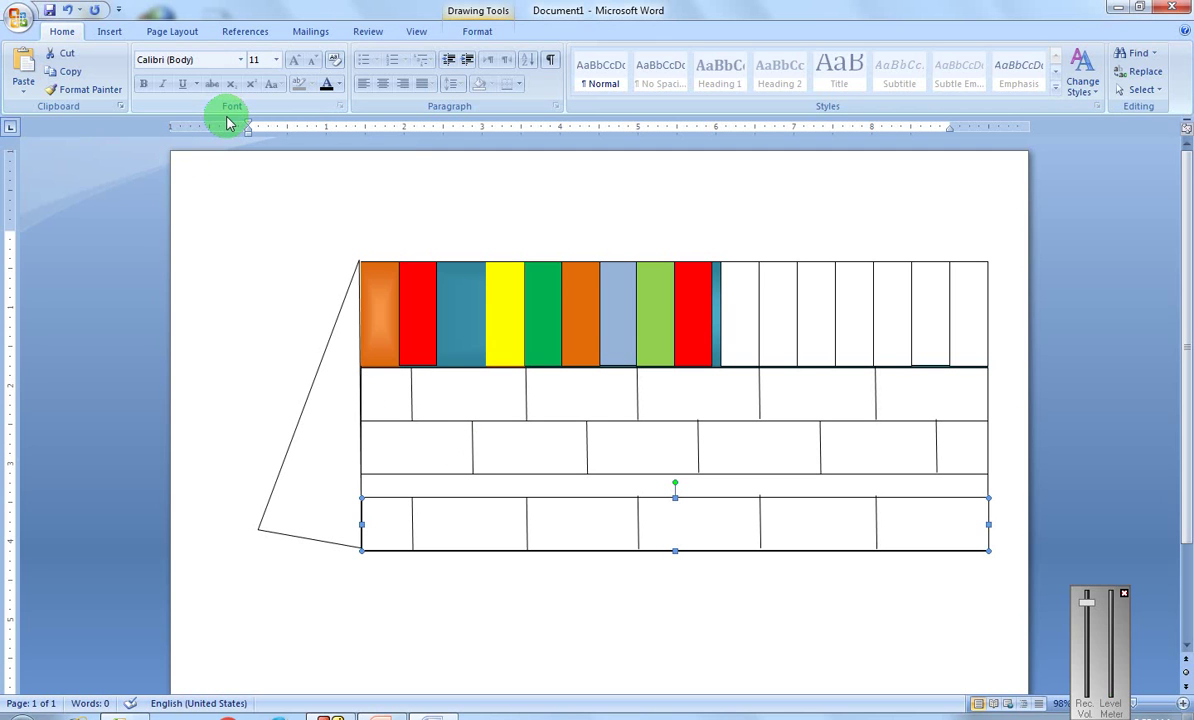
click(231, 287)
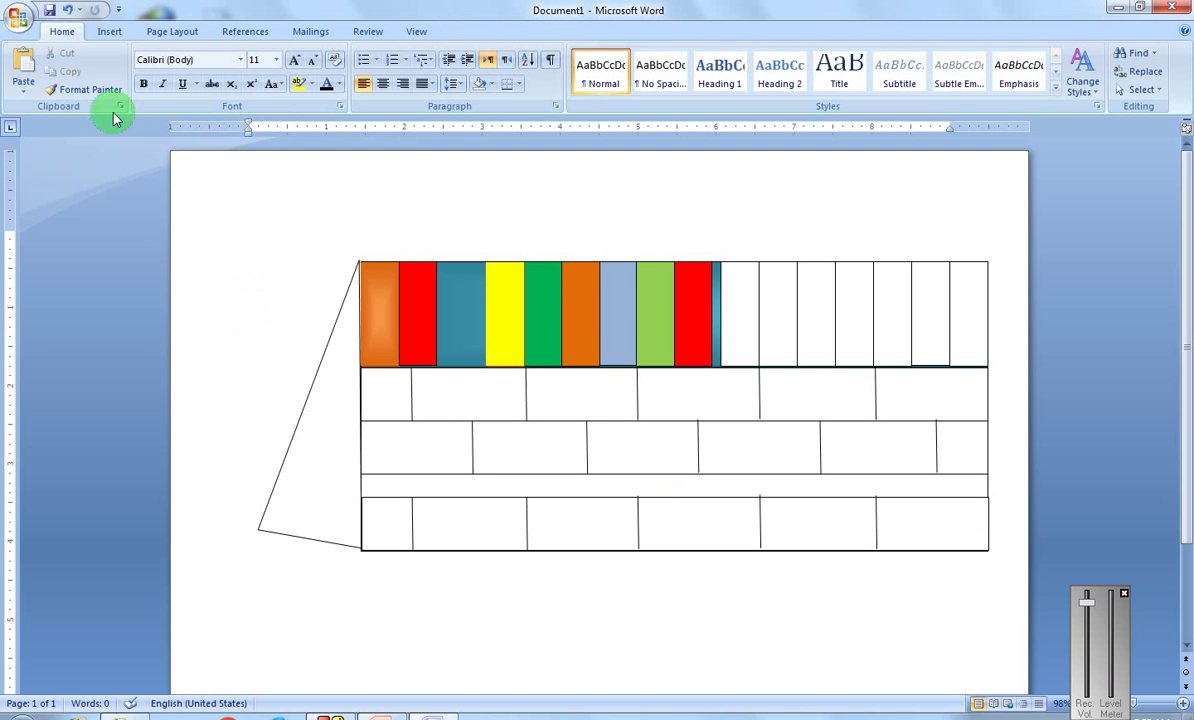
click(109, 31)
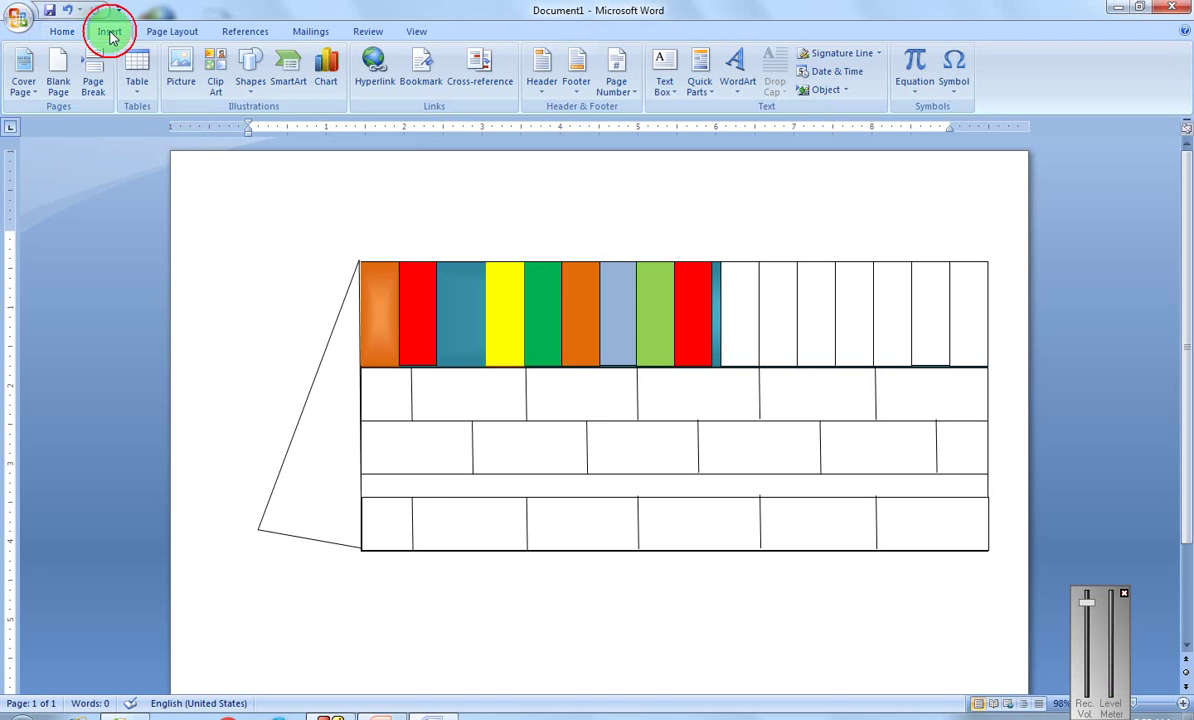
Step: Draw a small star at the left end of the strip and duplicate it
click(250, 68)
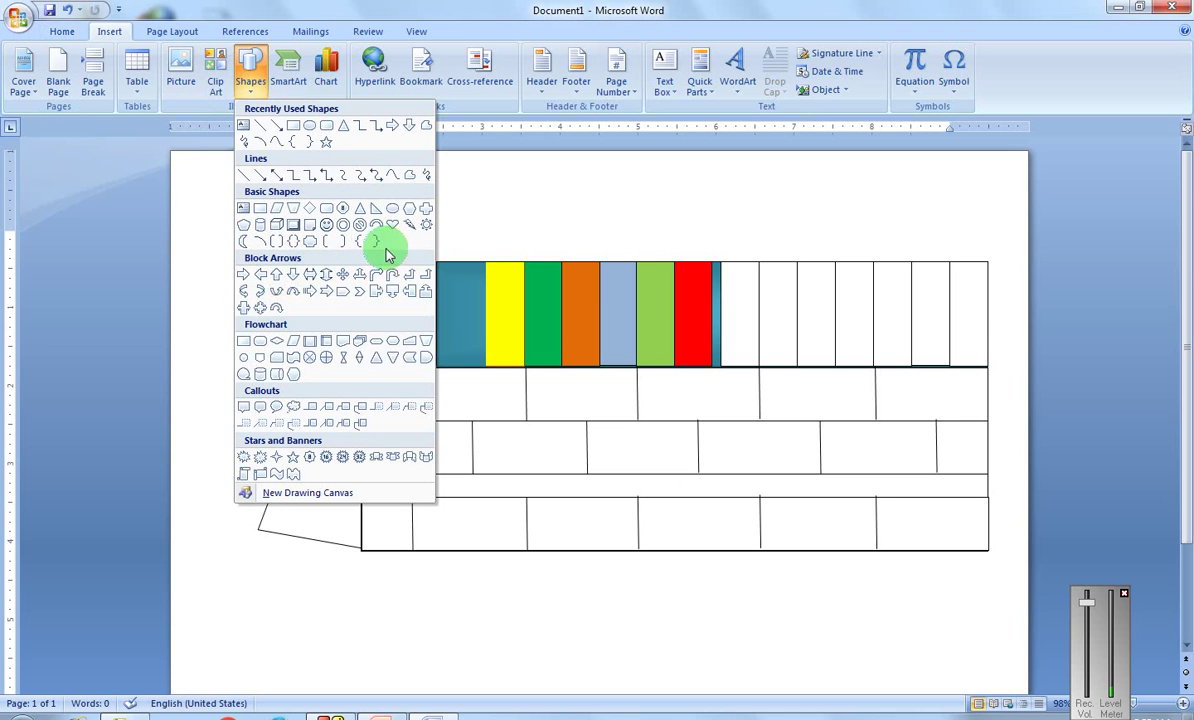
click(293, 460)
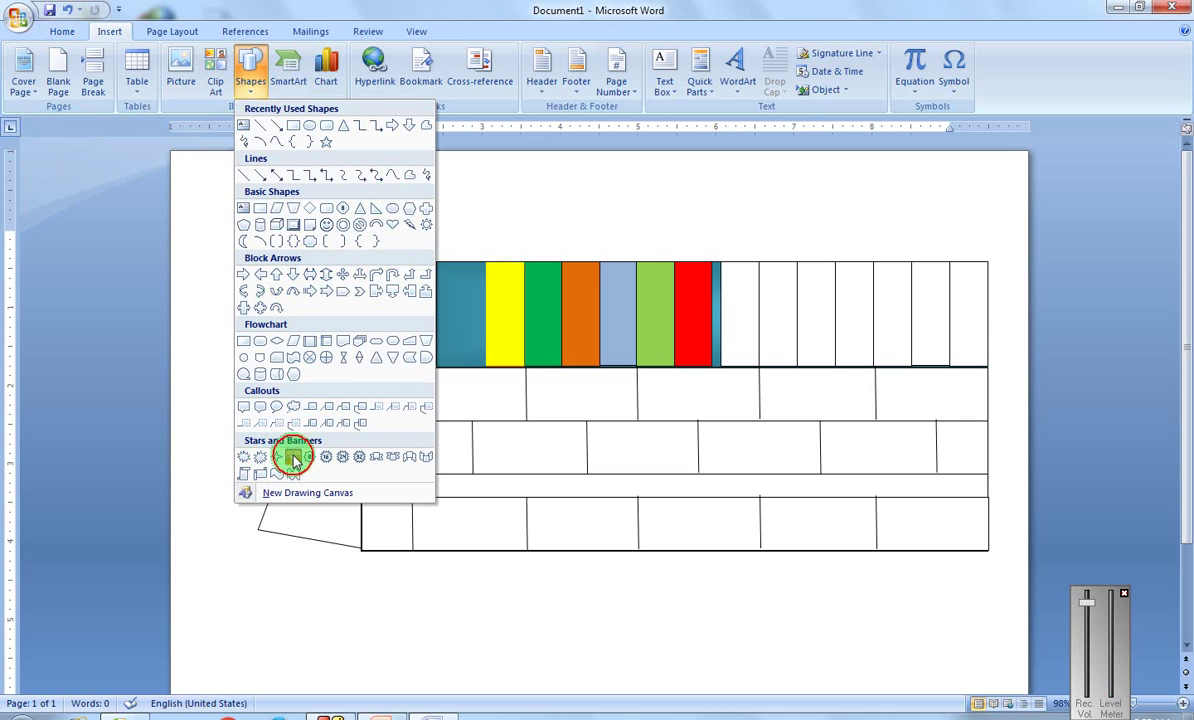
click(384, 482)
drag(384, 482, 390, 486)
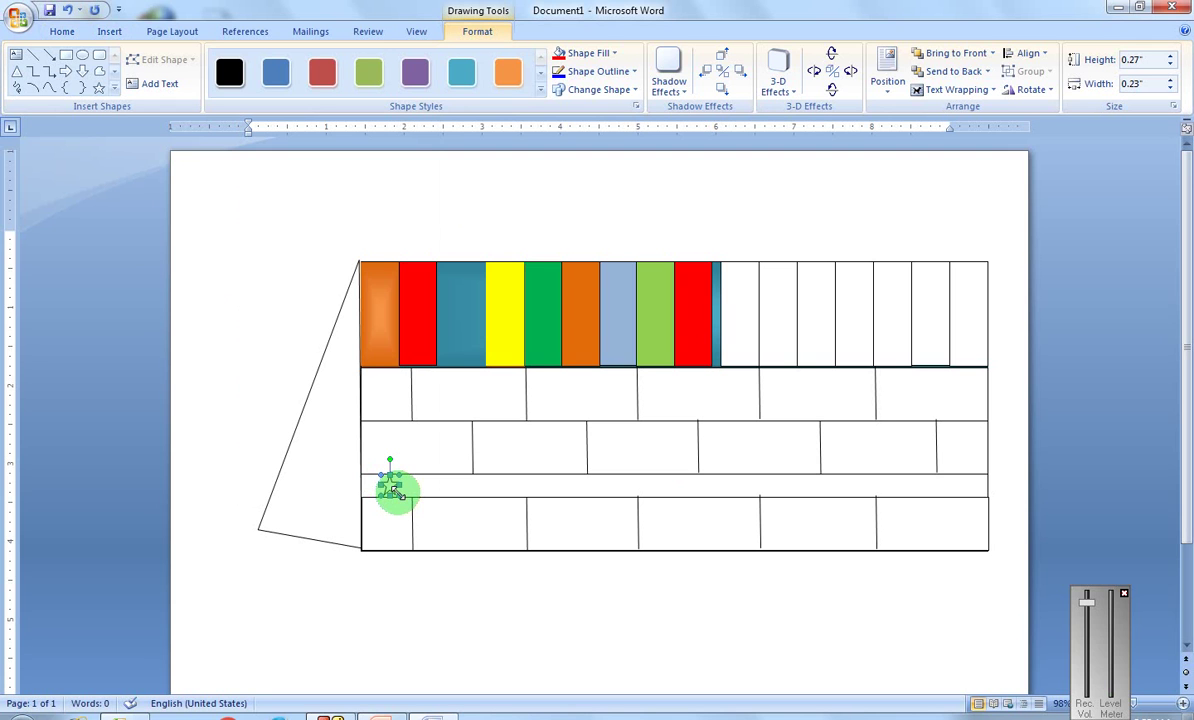
key(ctrl+d)
key(ctrl+d)
key(ctrl+d)
Step: Move star copies to the strip's right end and along the row
key(Up)
key(Up)
key(Up)
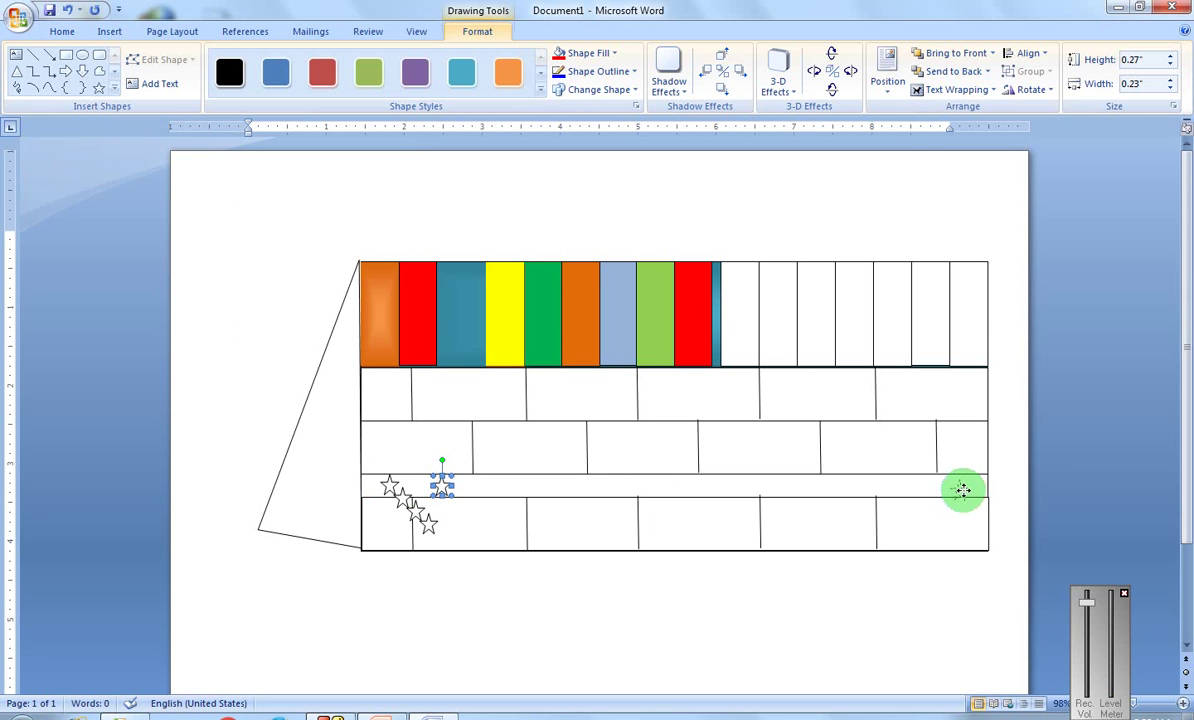
drag(961, 490, 961, 487)
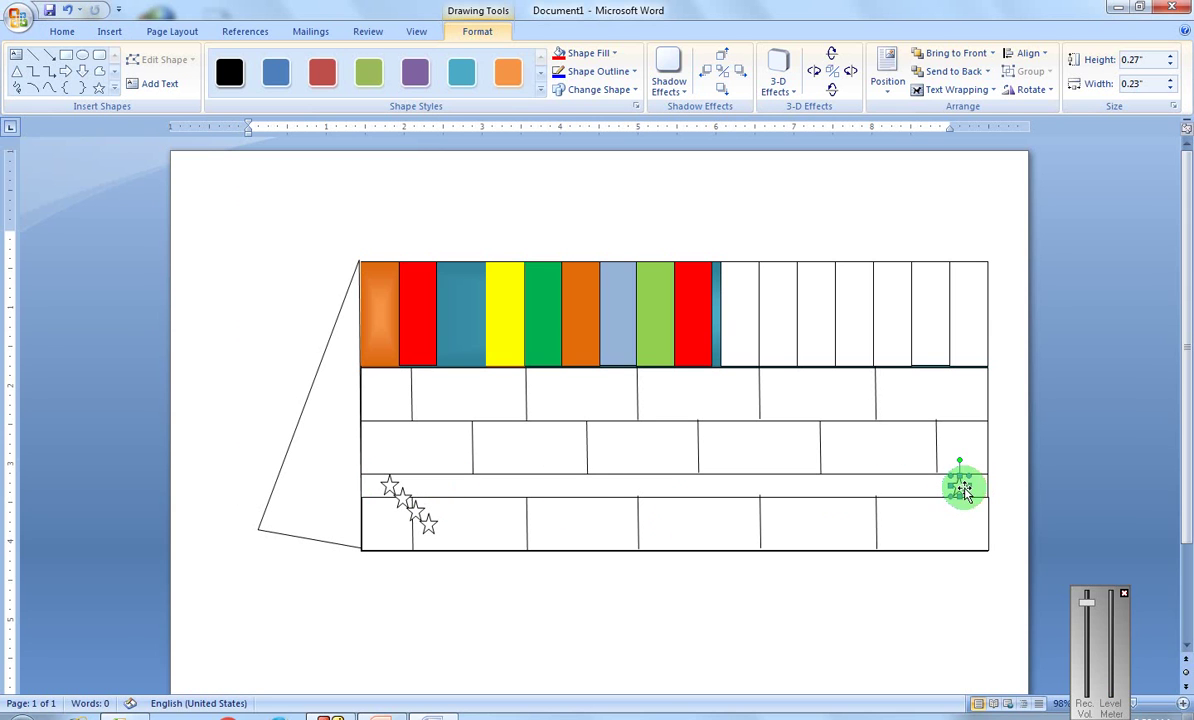
click(427, 521)
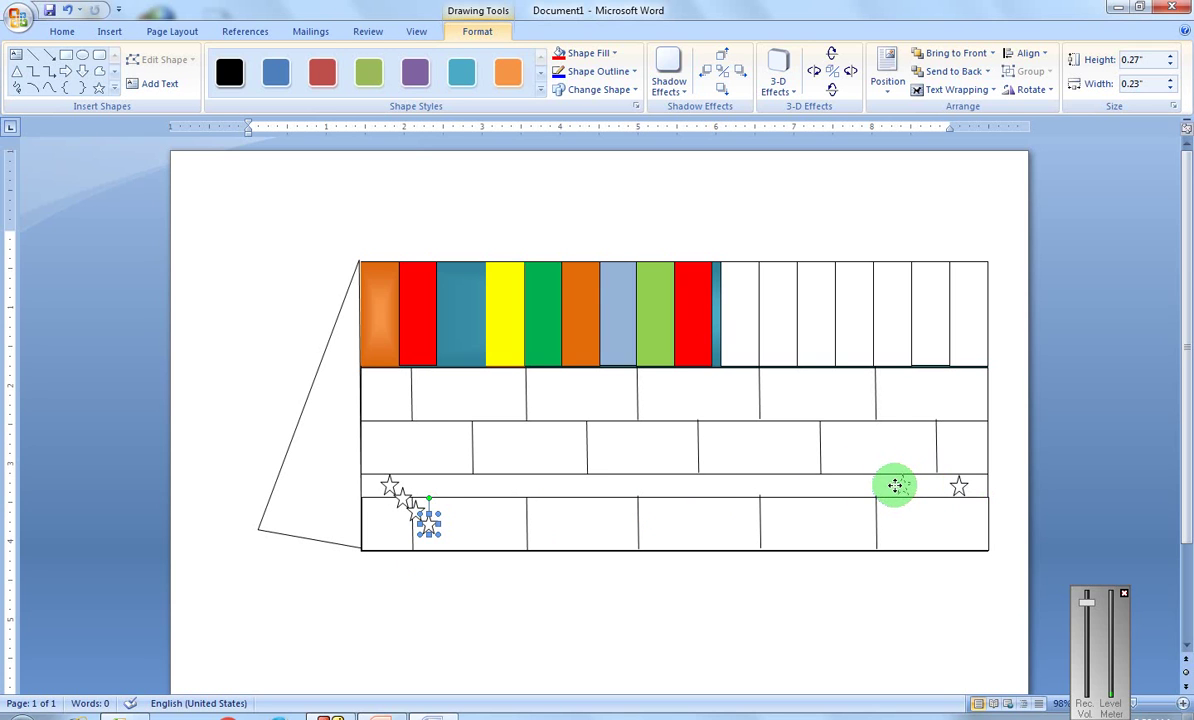
drag(895, 486, 897, 486)
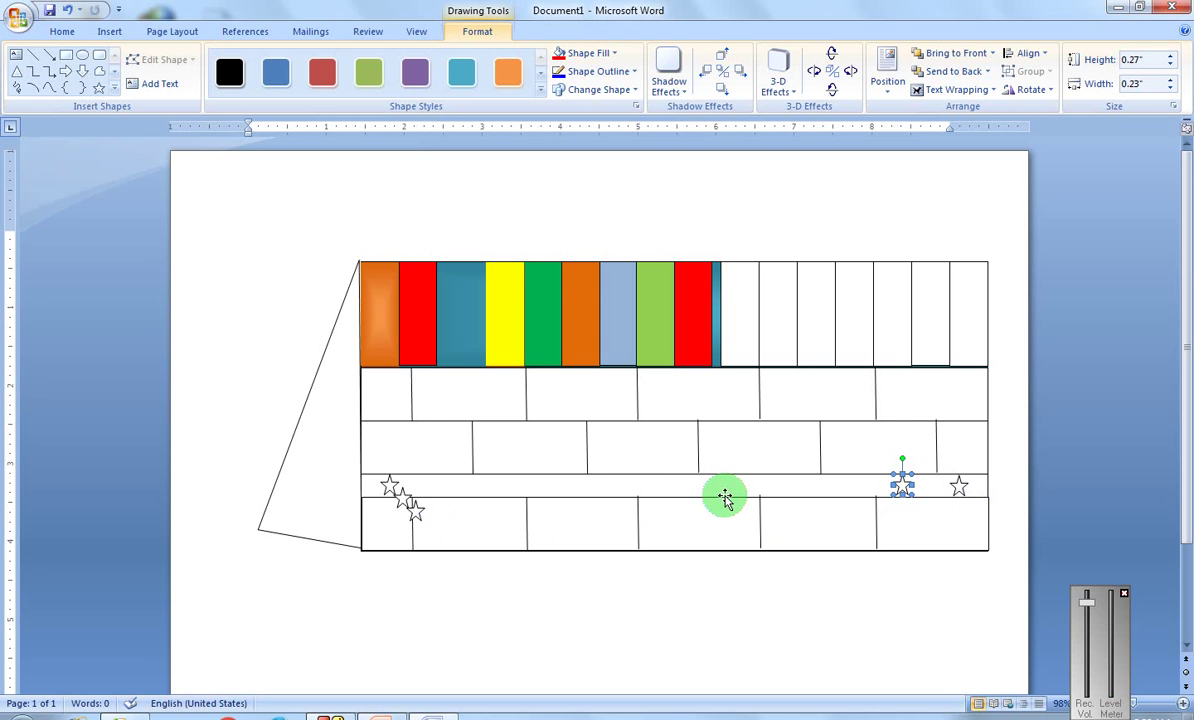
click(415, 510)
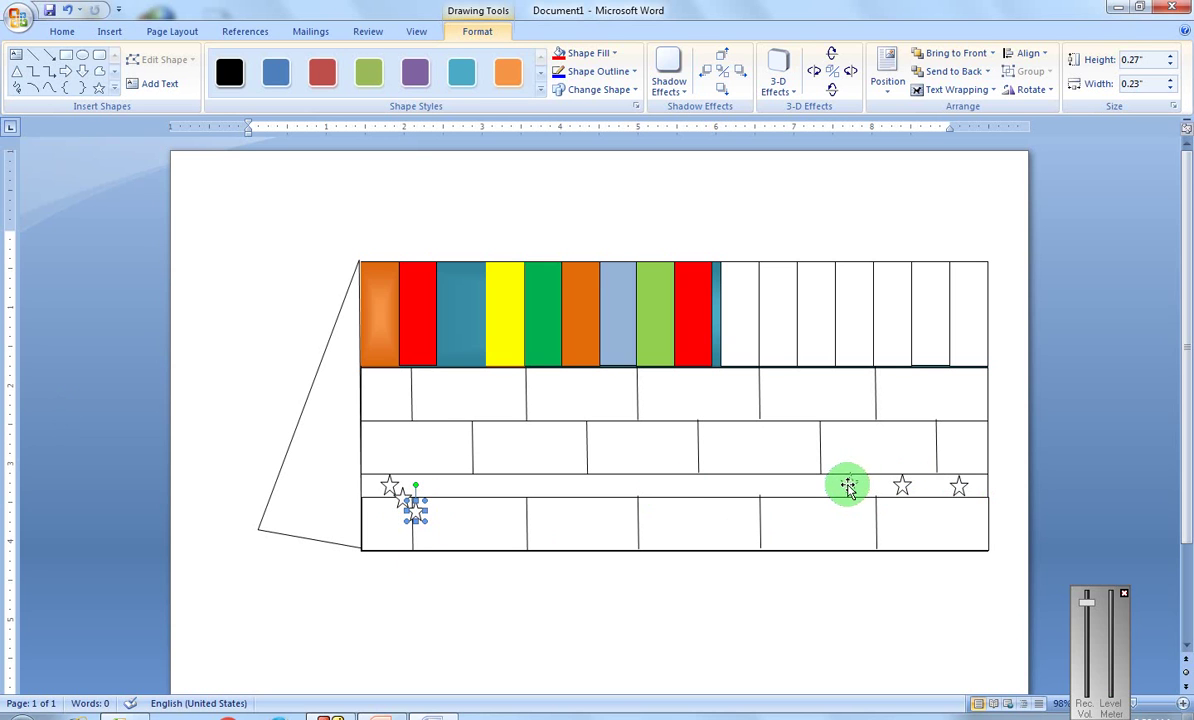
drag(848, 486, 849, 485)
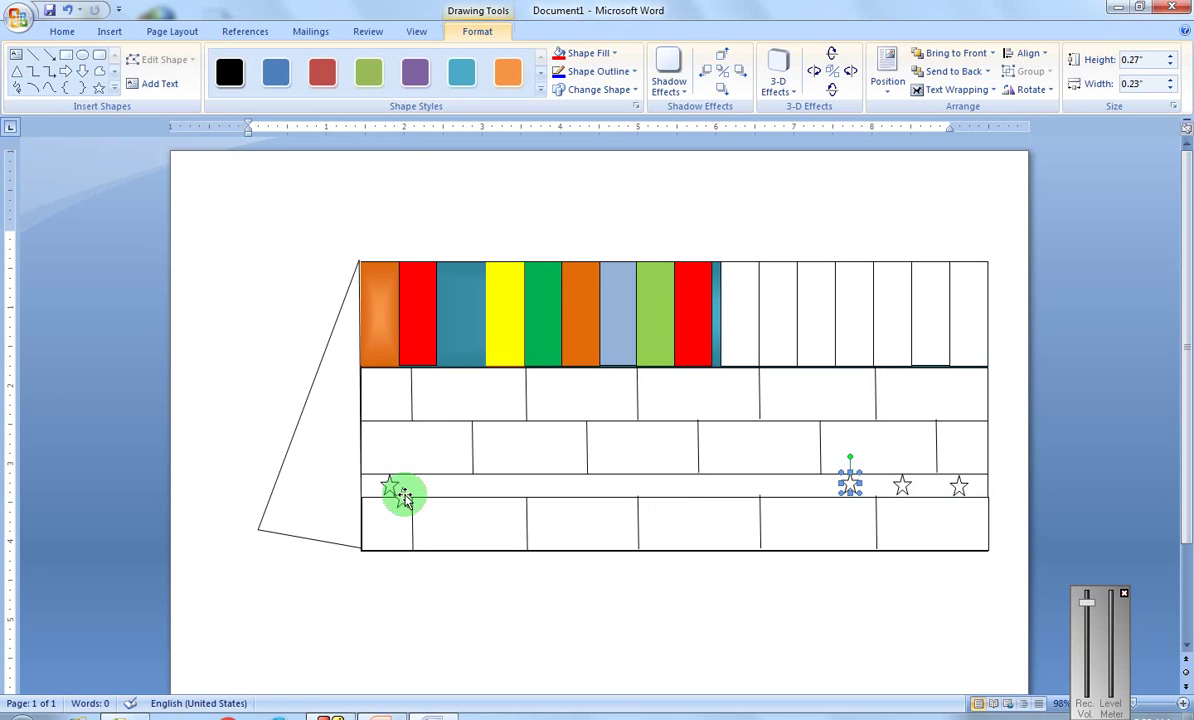
mouse_move(402, 493)
mouse_down()
mouse_move(768, 500)
mouse_move(785, 483)
mouse_up()
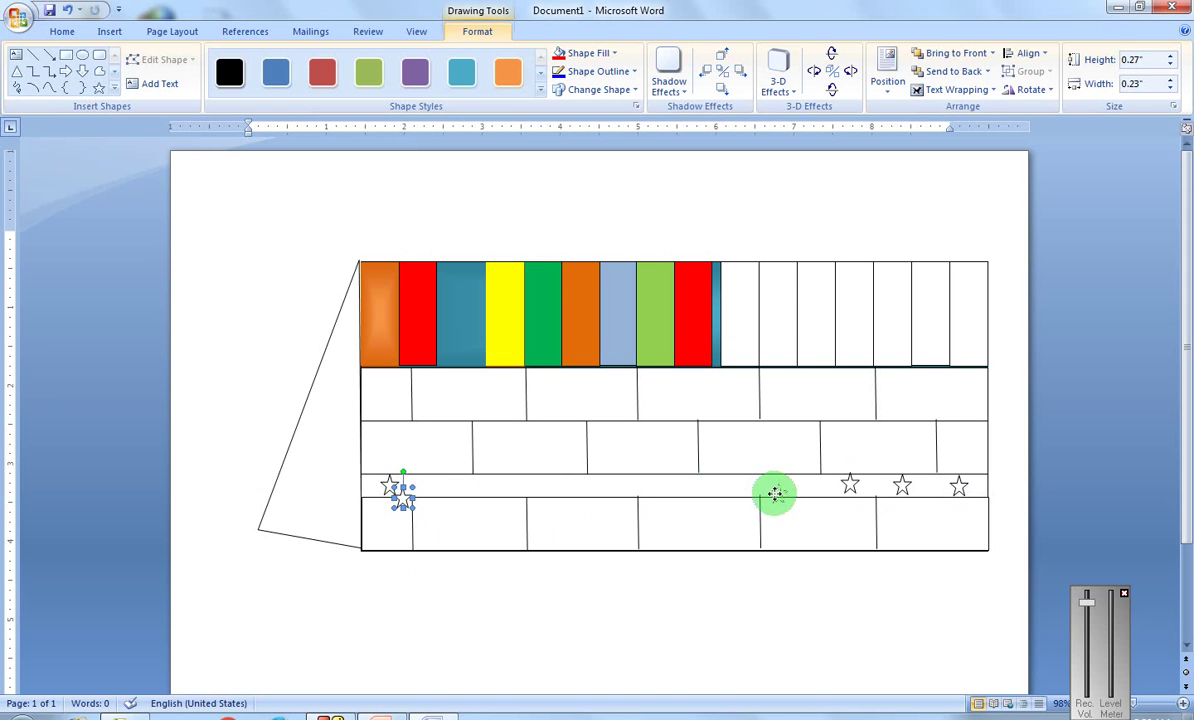
drag(786, 484, 788, 485)
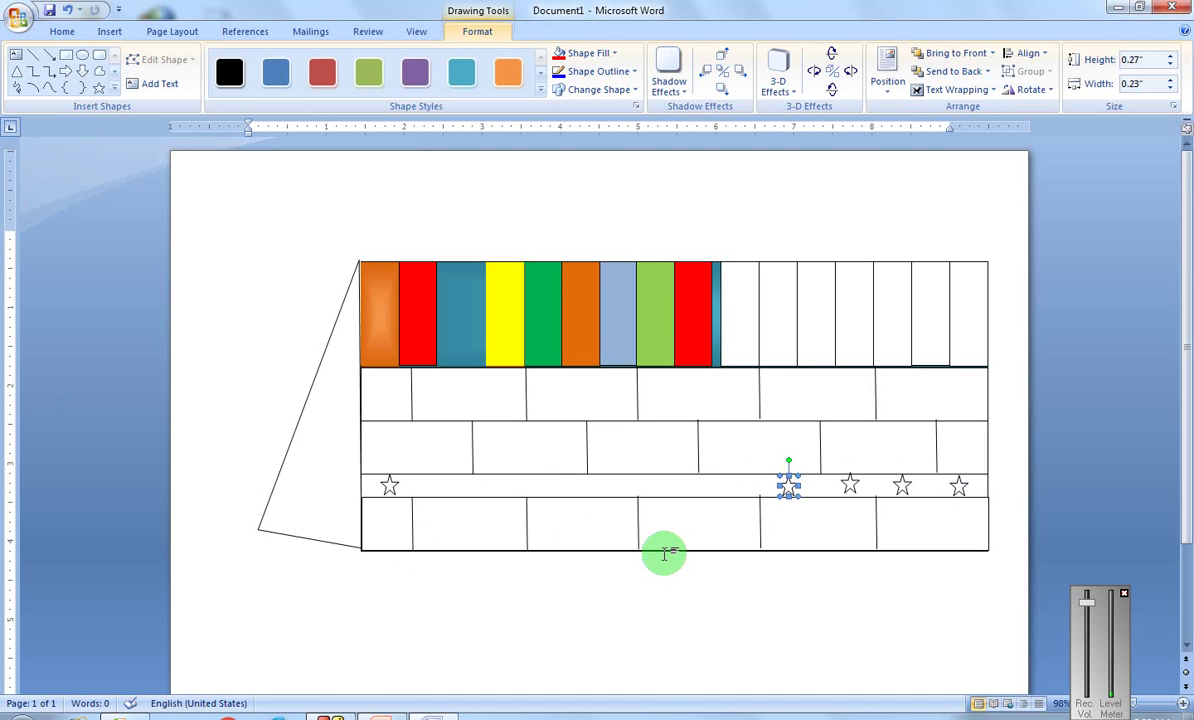
Step: Duplicate another star and nudge overlapping stars into gaps in the row
key(ctrl+d)
key(ctrl+d)
key(ctrl+d)
key(Left)
key(Left)
key(Left)
key(Left)
key(Left)
key(Left)
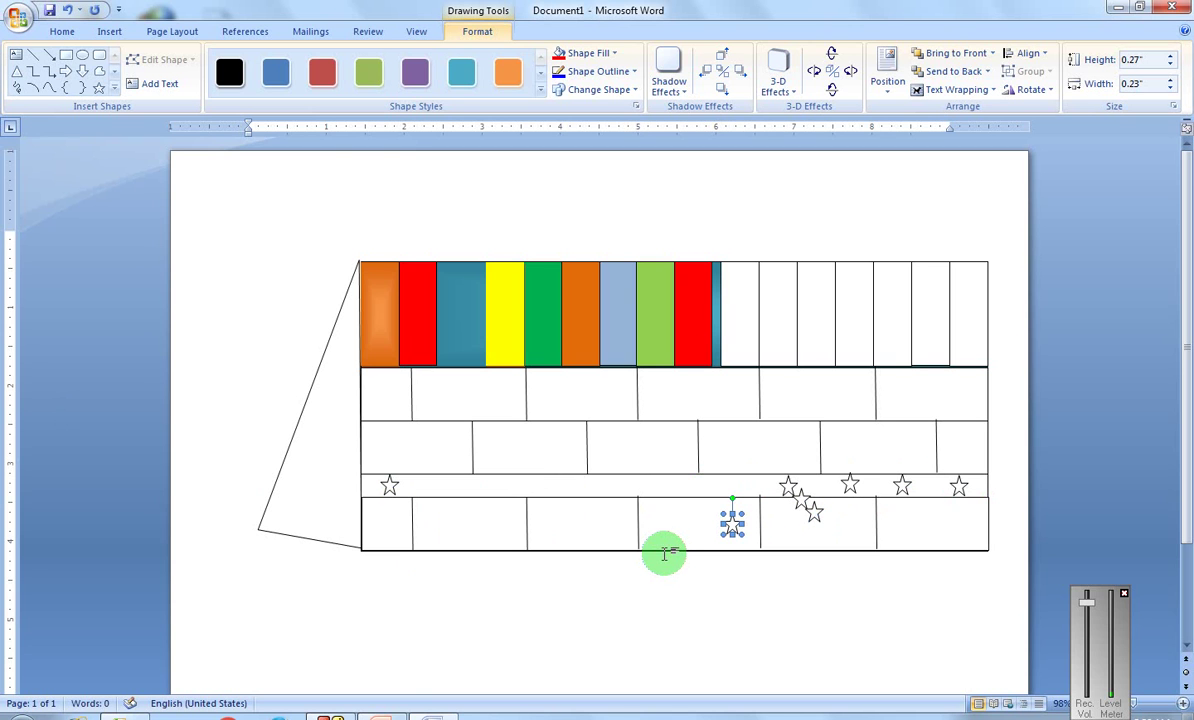
key(Up)
key(Up)
key(Up)
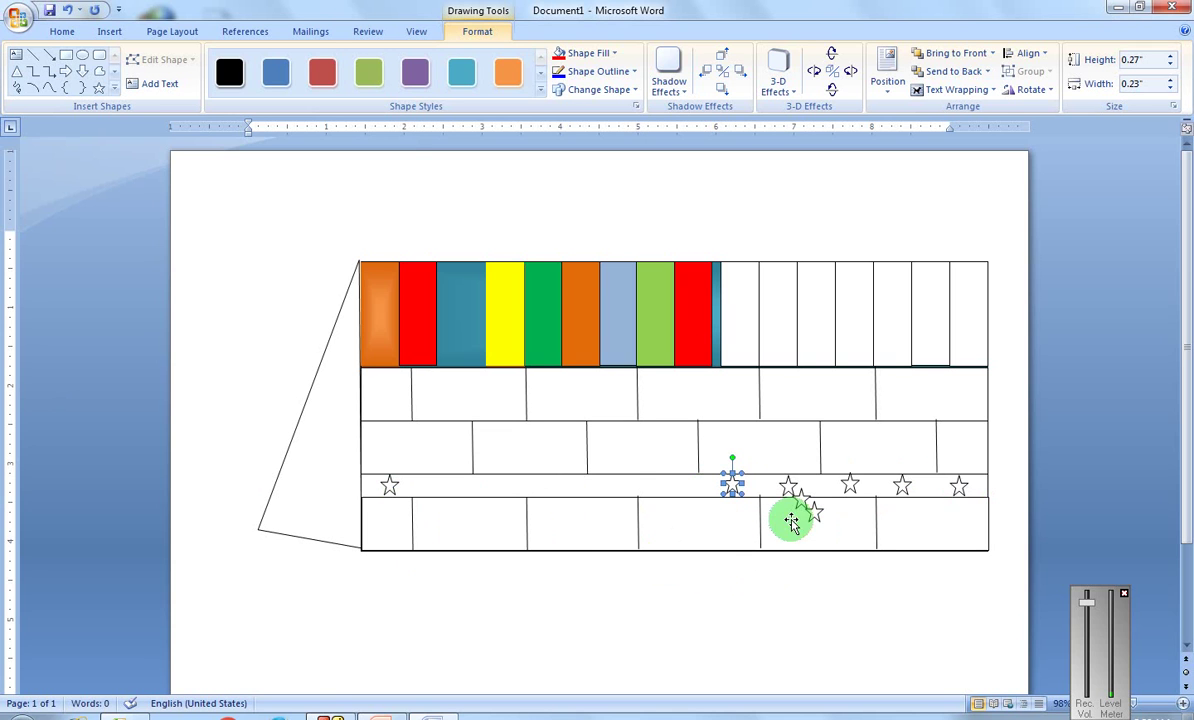
click(815, 511)
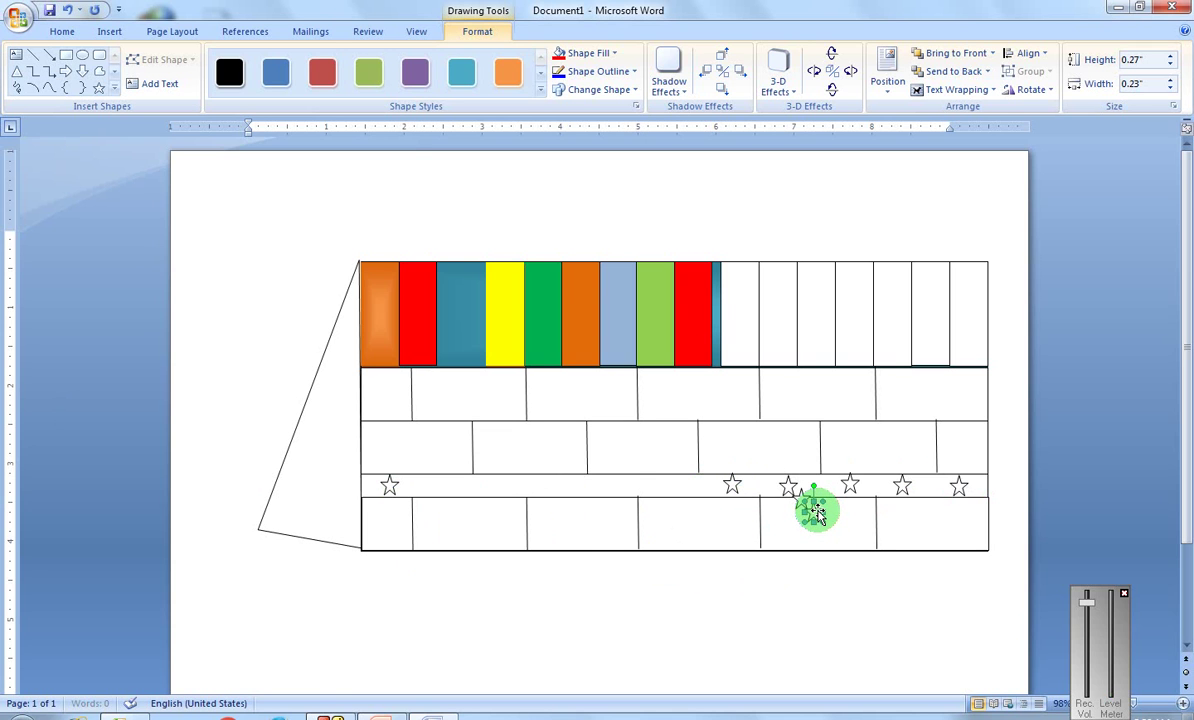
key(Left)
key(Left)
key(Left)
key(Left)
key(Left)
key(Left)
key(Left)
key(Left)
key(Left)
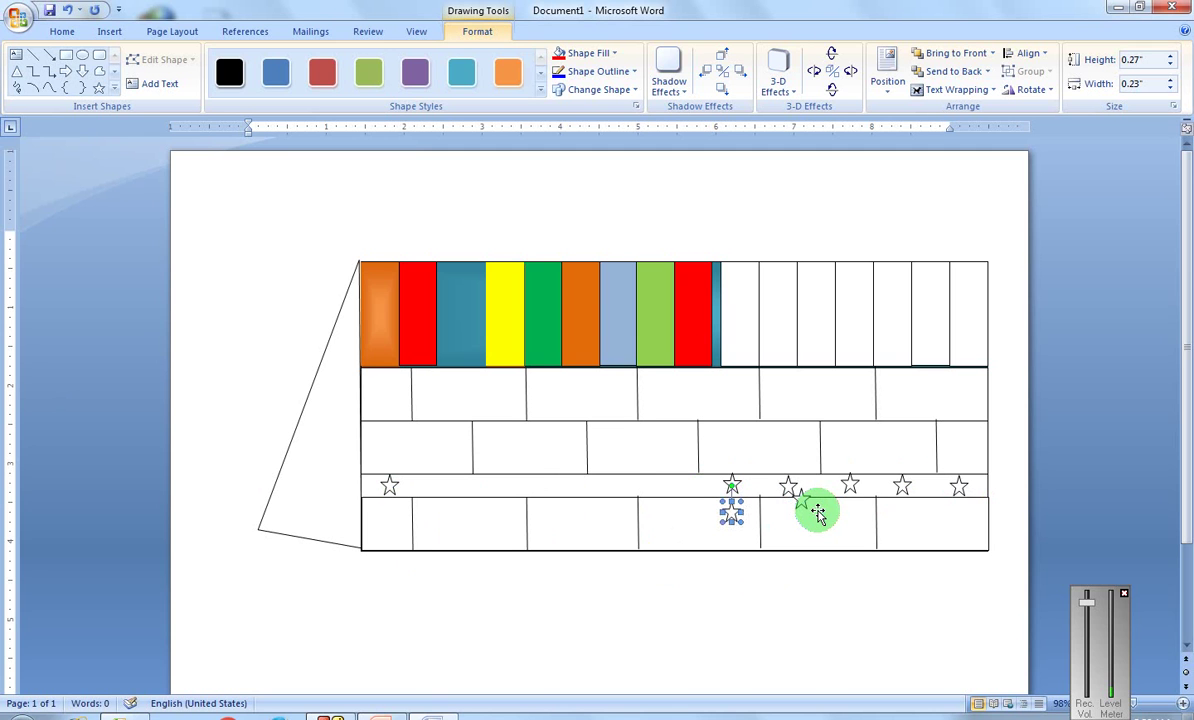
key(Left)
key(Left)
key(Left)
key(Left)
key(Up)
key(Up)
key(Up)
key(Up)
key(Right)
Step: Shift more stray stars and a new copy left and up into line
click(803, 499)
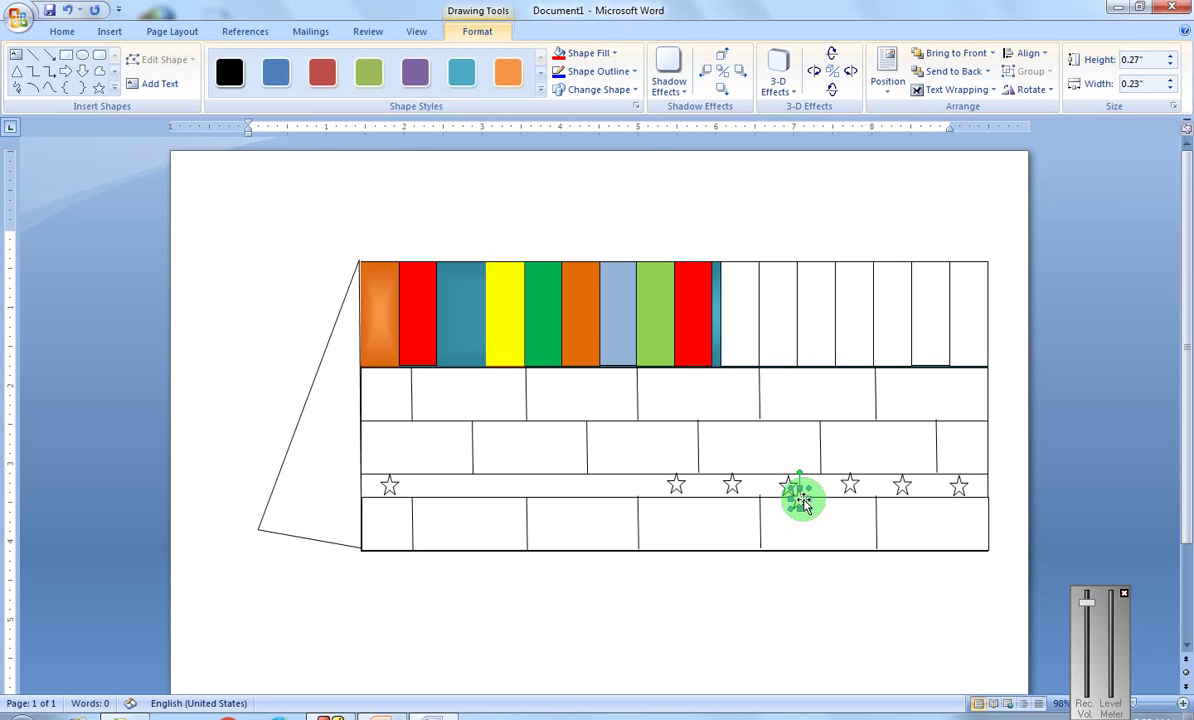
key(Left)
key(Left)
key(Left)
key(Left)
key(Left)
key(Left)
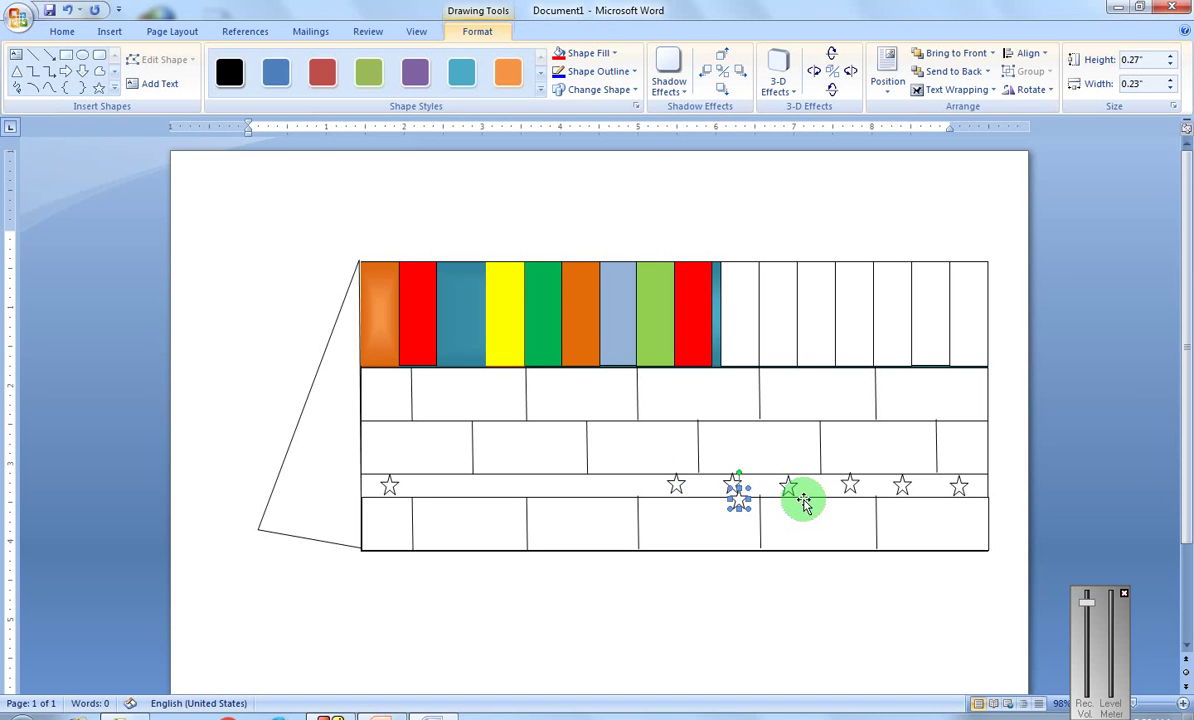
key(Left)
key(Left)
key(Left)
key(Left)
key(Left)
key(Left)
key(Left)
key(Left)
key(Left)
key(Left)
key(Left)
key(Left)
key(Up)
key(ctrl+d)
key(ctrl+d)
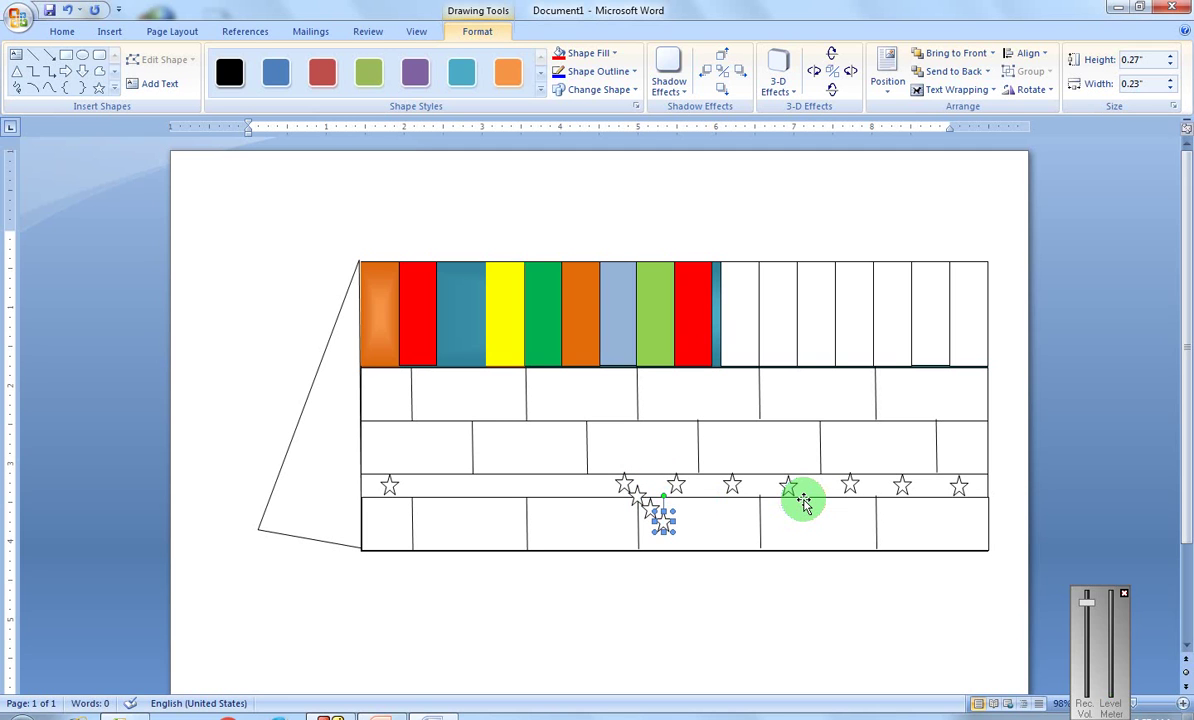
key(Left)
key(Left)
key(Left)
key(Left)
key(Left)
key(Left)
key(Left)
key(Left)
key(Left)
key(Up)
key(Up)
key(Up)
key(Up)
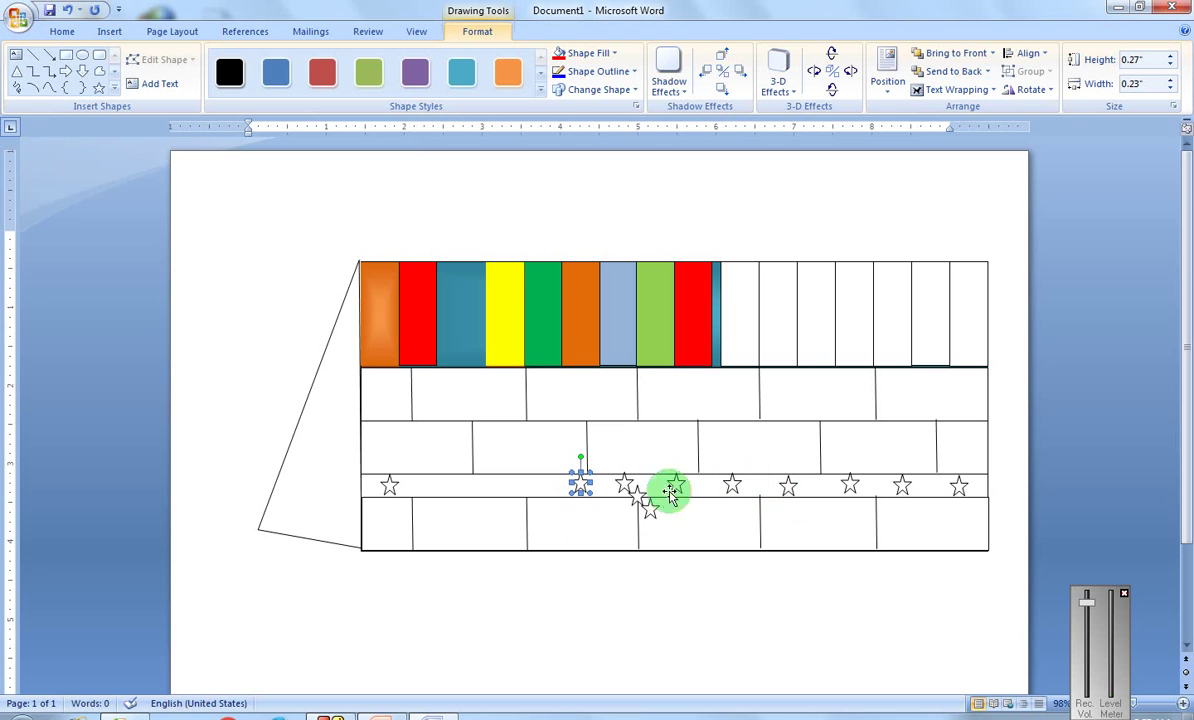
Step: Place the last leftover stars into the remaining gaps, completing a row of eleven
click(646, 508)
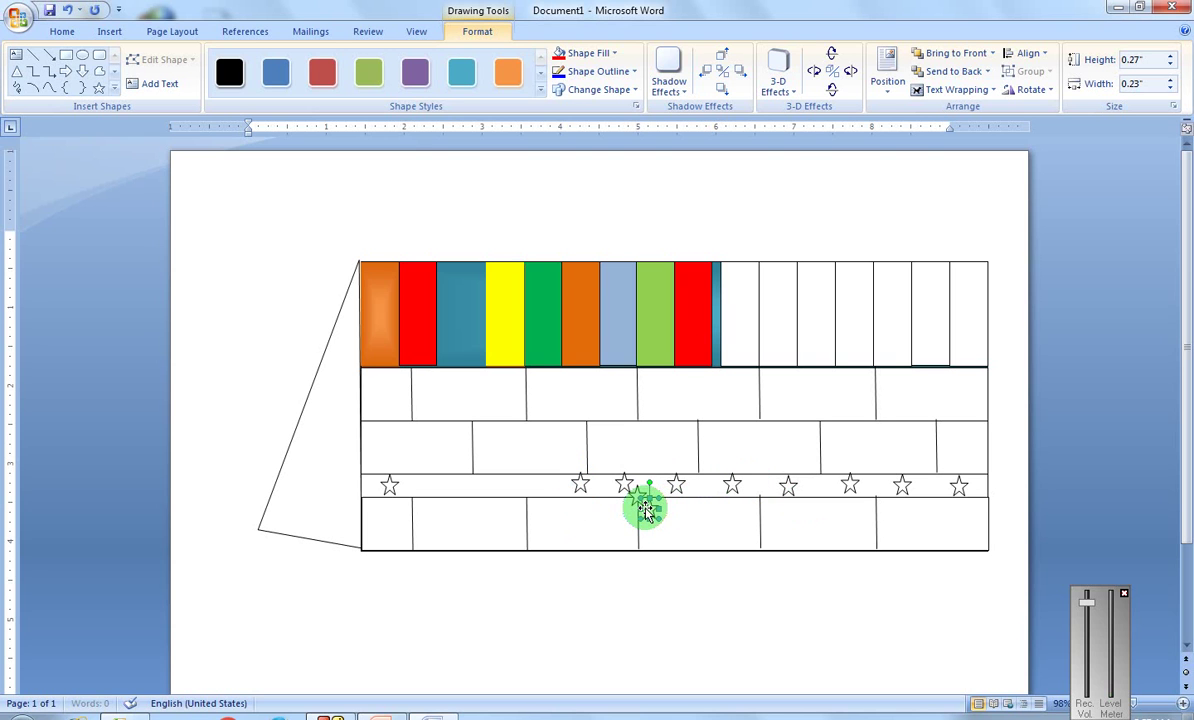
key(Left)
key(Left)
key(Left)
key(Left)
key(Left)
key(Left)
key(Left)
key(Left)
key(Left)
key(Left)
key(Left)
key(Left)
key(Left)
key(Left)
key(Up)
key(Up)
key(Up)
click(637, 497)
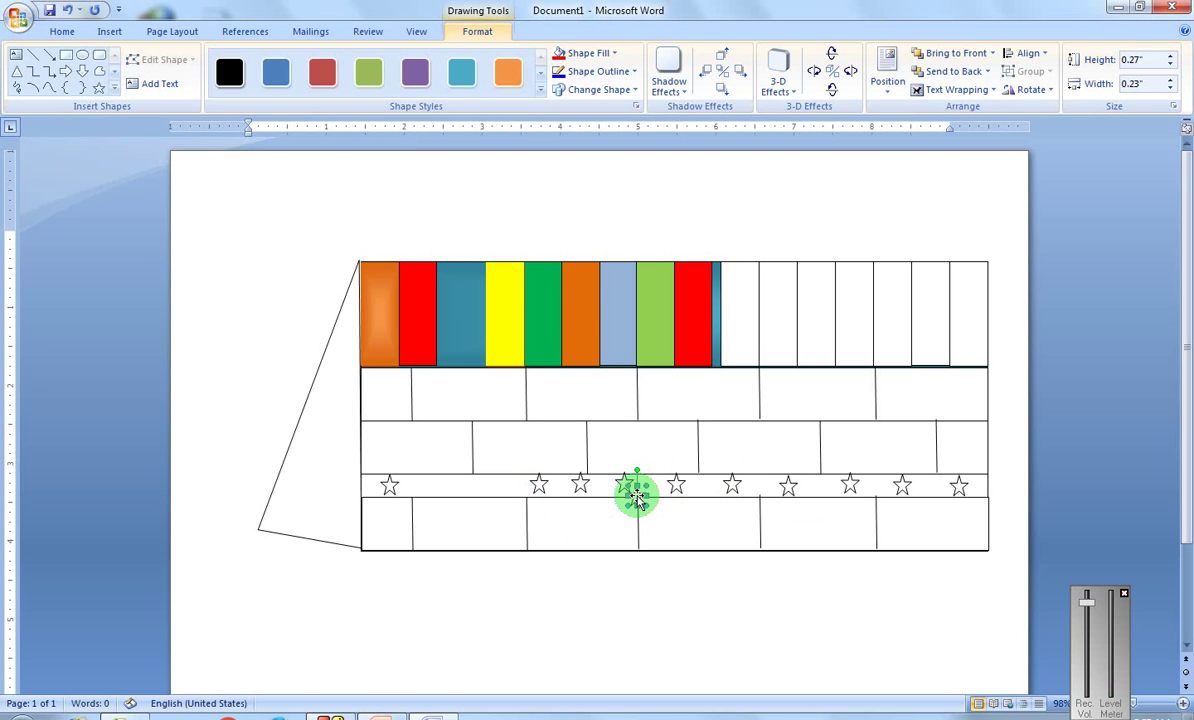
key(Left)
key(Left)
key(Left)
key(Left)
key(Left)
key(Left)
key(Left)
key(Left)
key(Left)
key(Left)
key(Left)
key(Left)
key(Left)
key(Left)
key(Left)
key(Left)
key(Left)
key(Left)
key(Left)
key(Left)
key(Up)
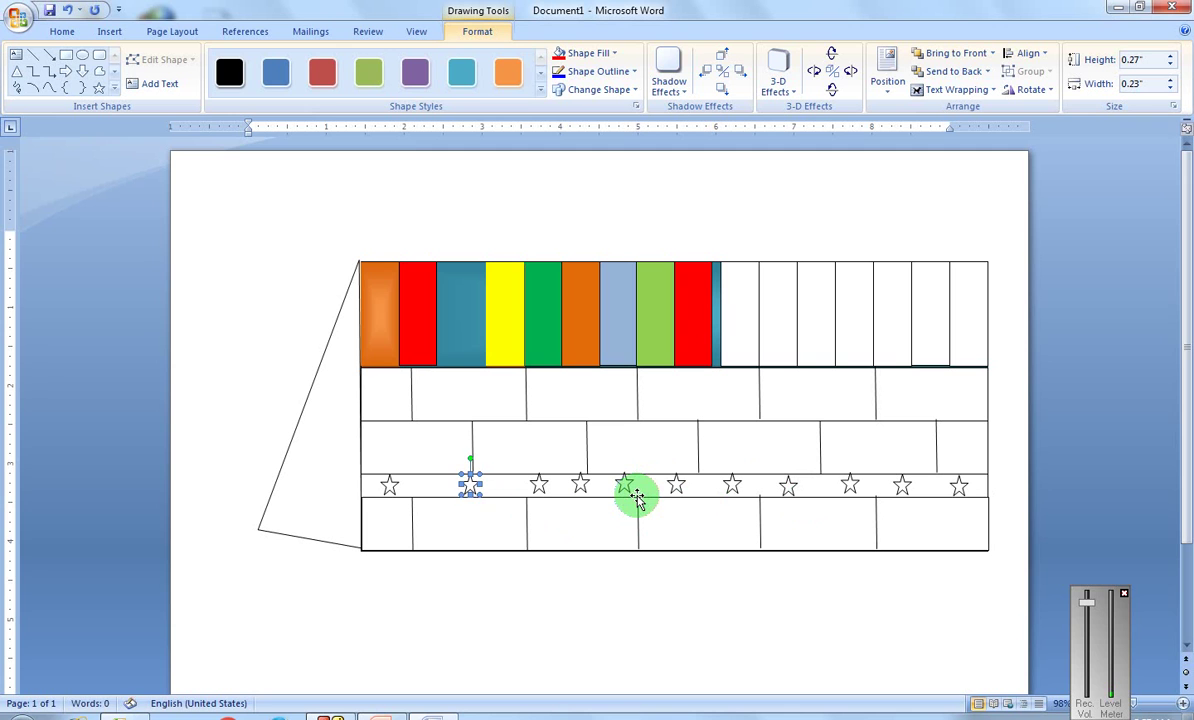
click(580, 526)
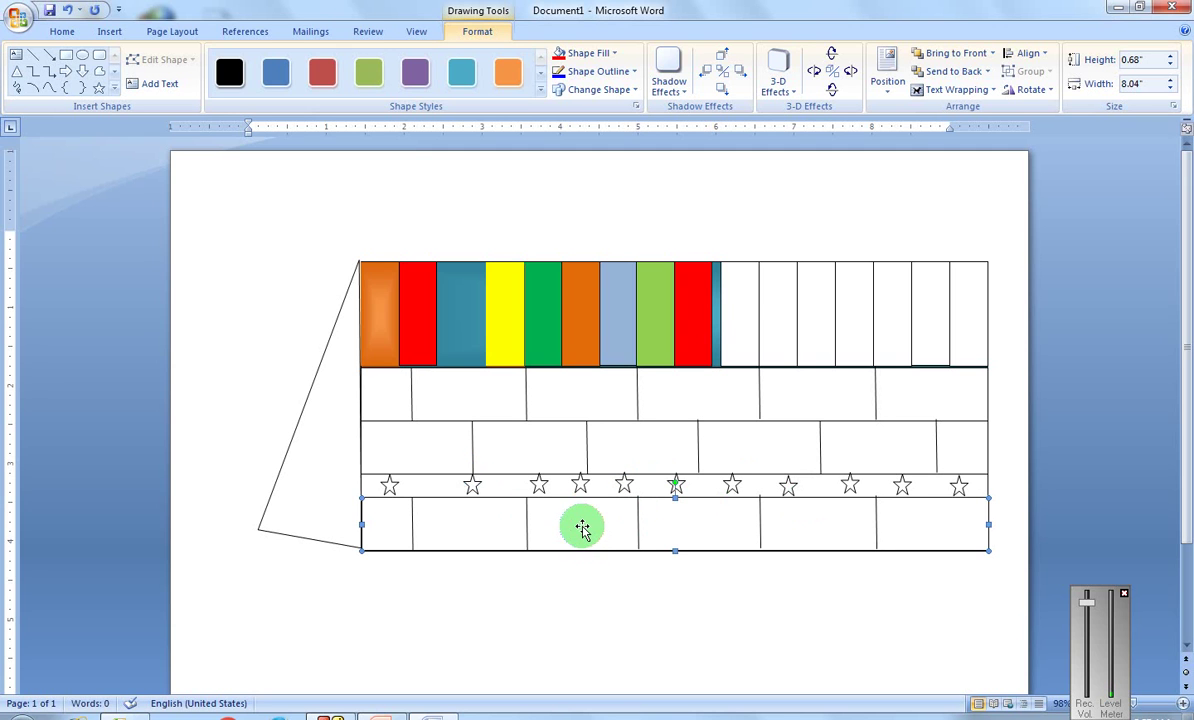
Step: Fill the first white roof stripe with pink
click(738, 292)
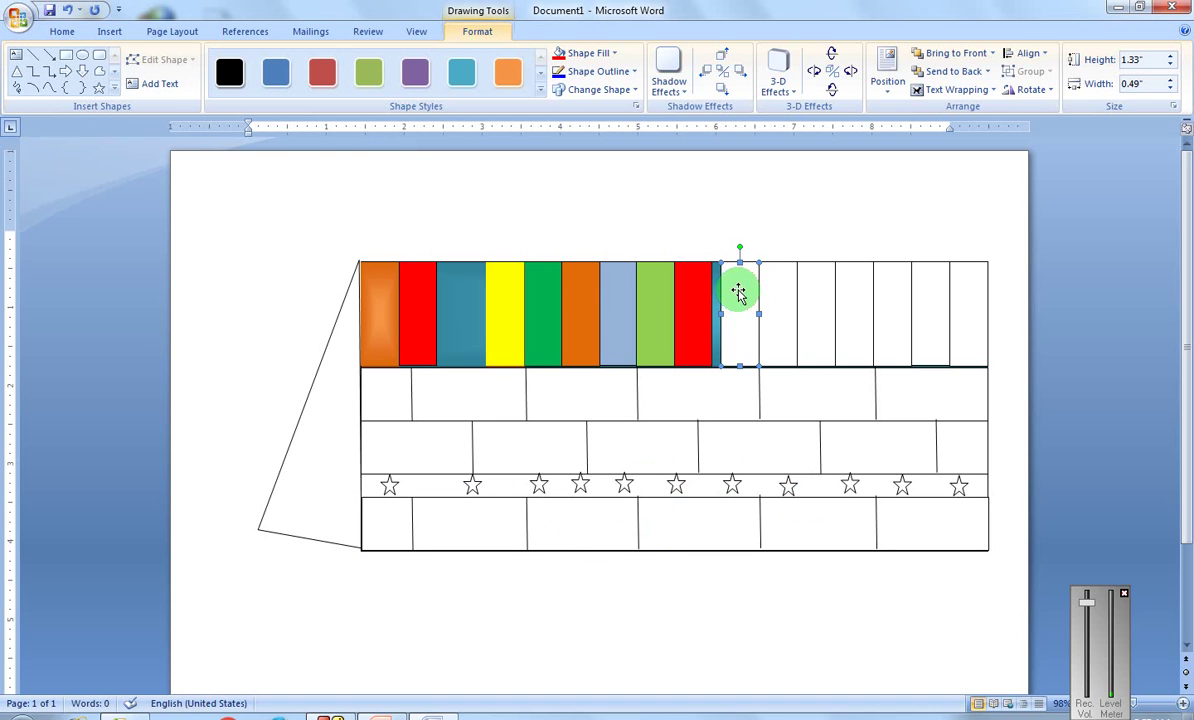
click(615, 55)
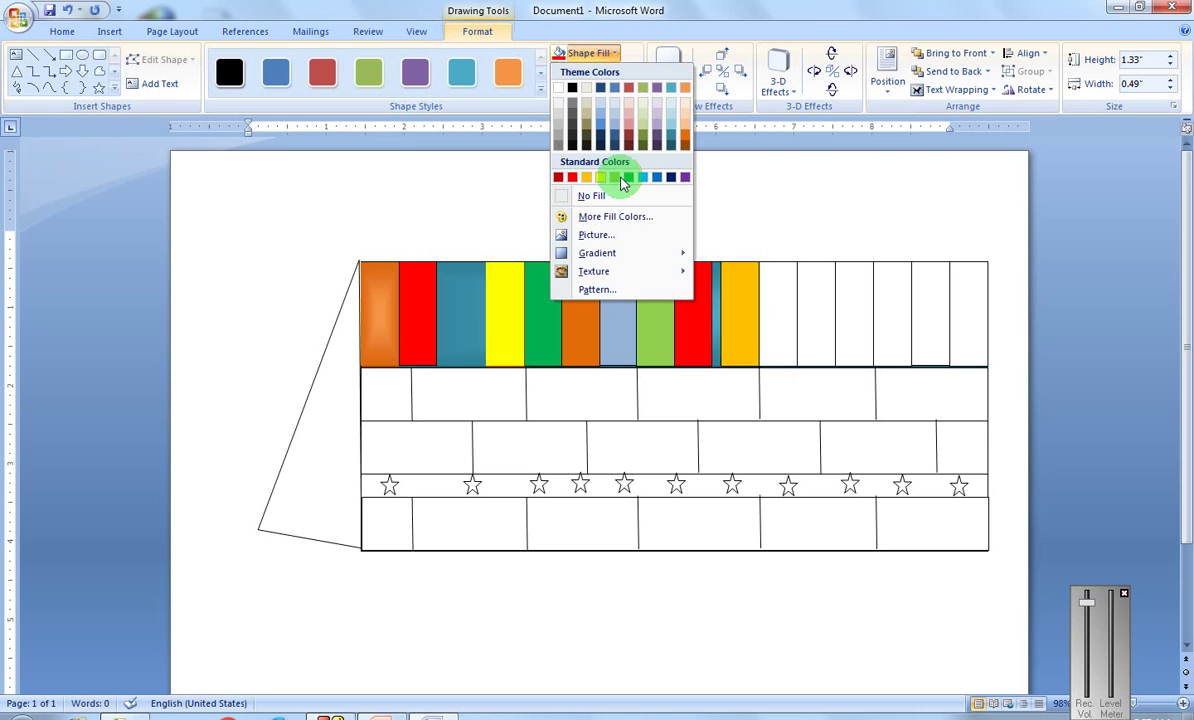
click(628, 128)
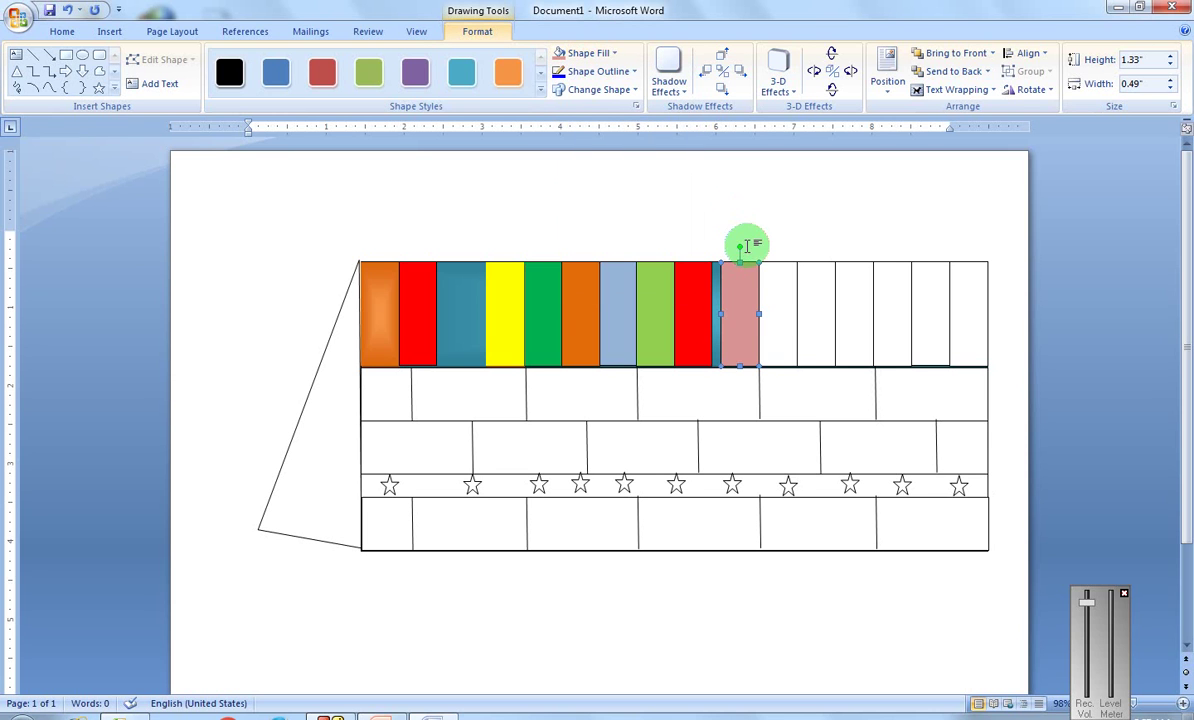
Step: Select a white stripe along with the orange, red, yellow, green and other coloured stripes
click(787, 288)
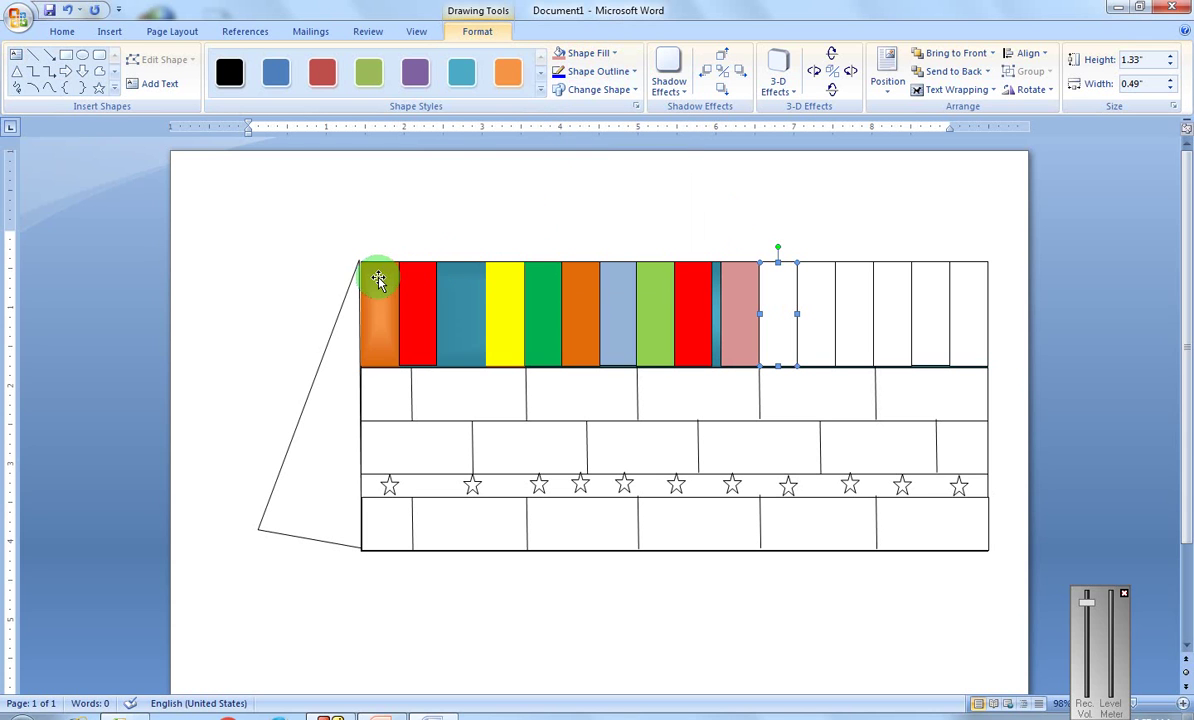
shift+click(368, 368)
shift+click(418, 360)
shift+click(478, 343)
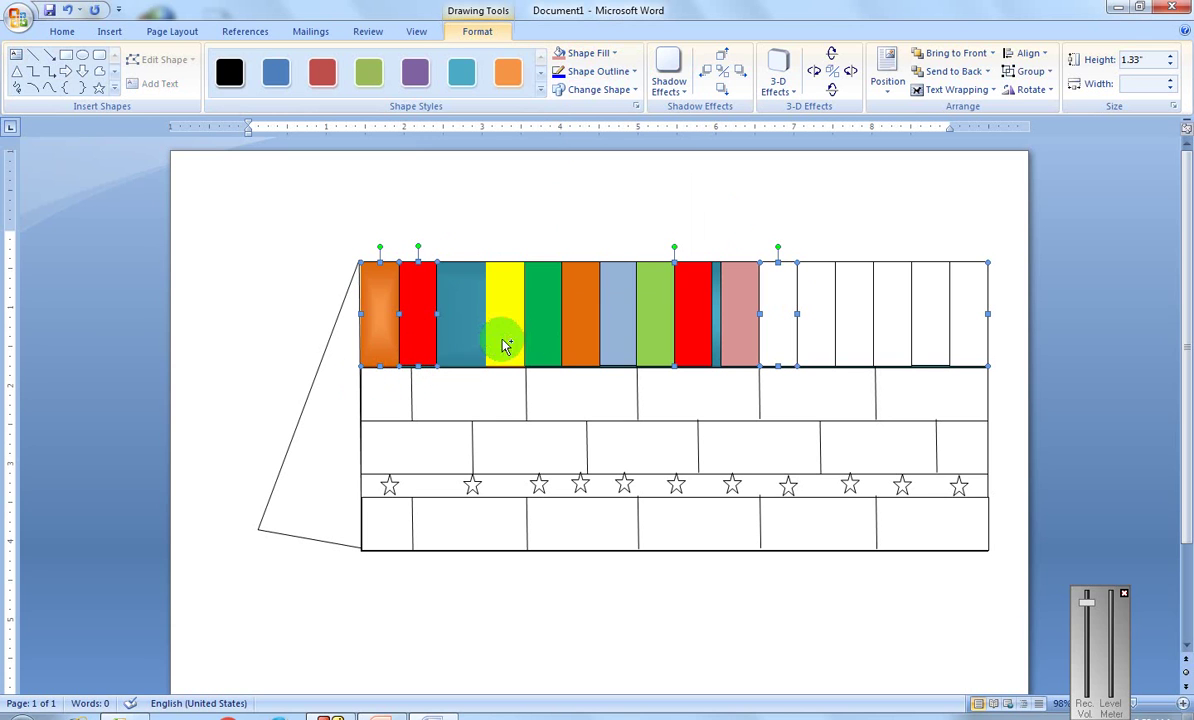
shift+click(463, 368)
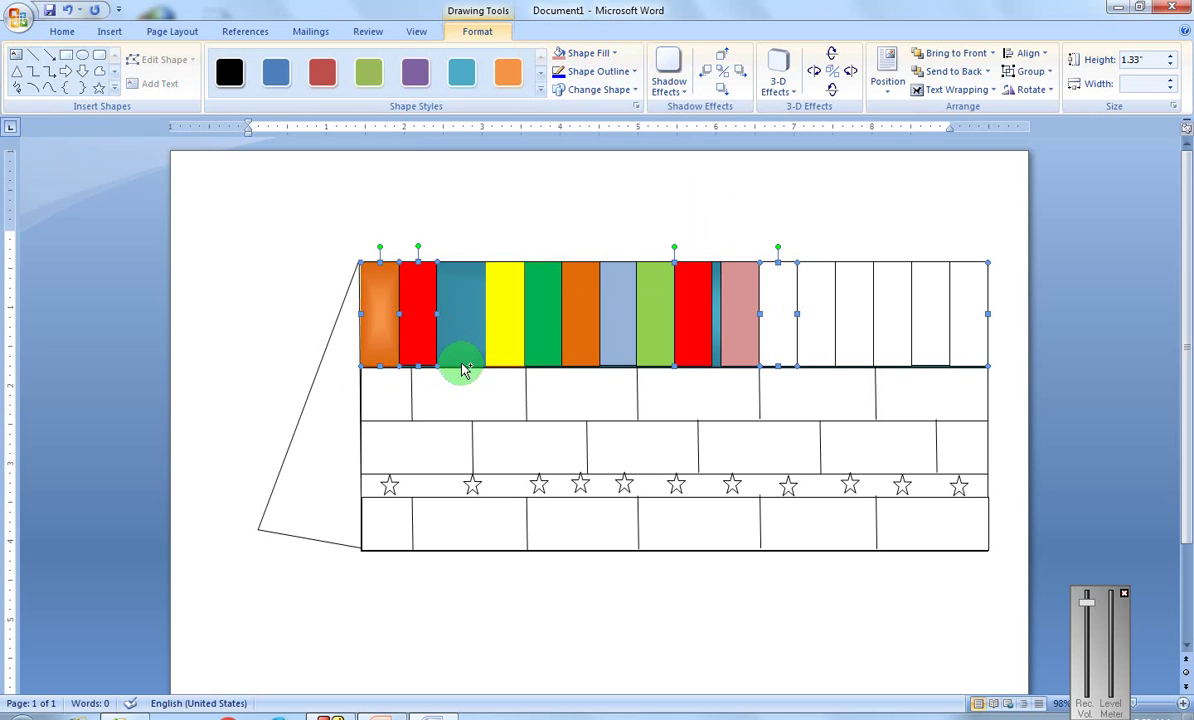
shift+click(465, 370)
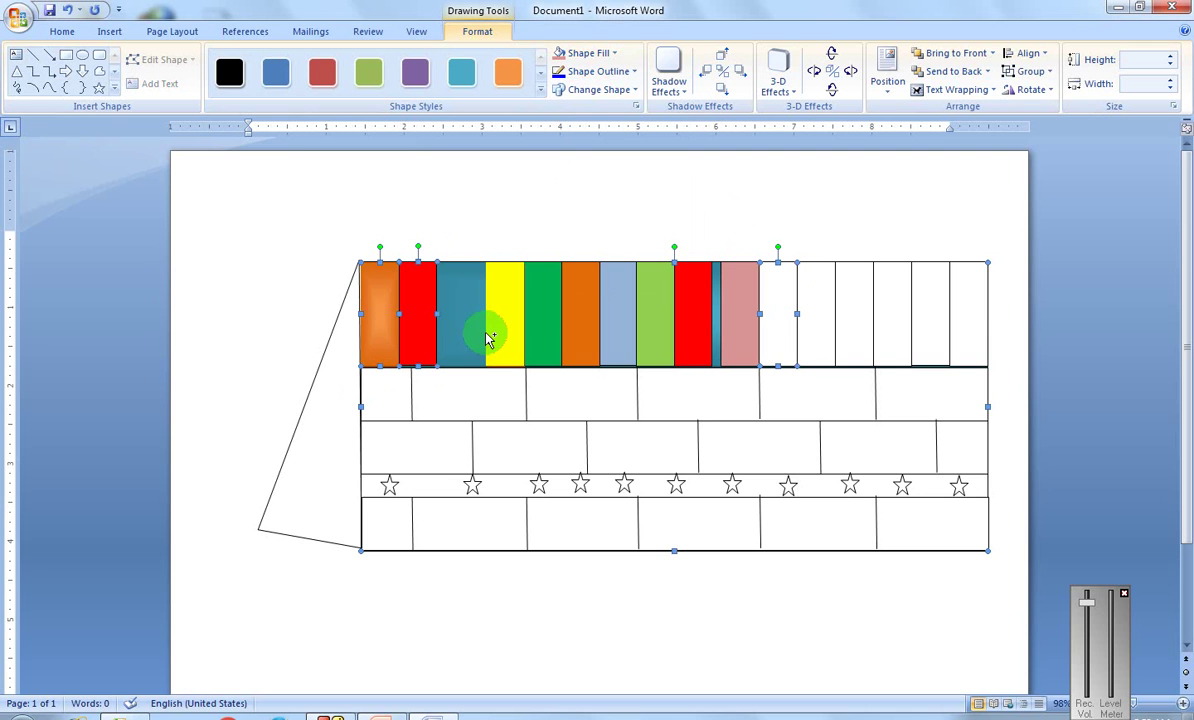
shift+click(493, 338)
shift+click(558, 333)
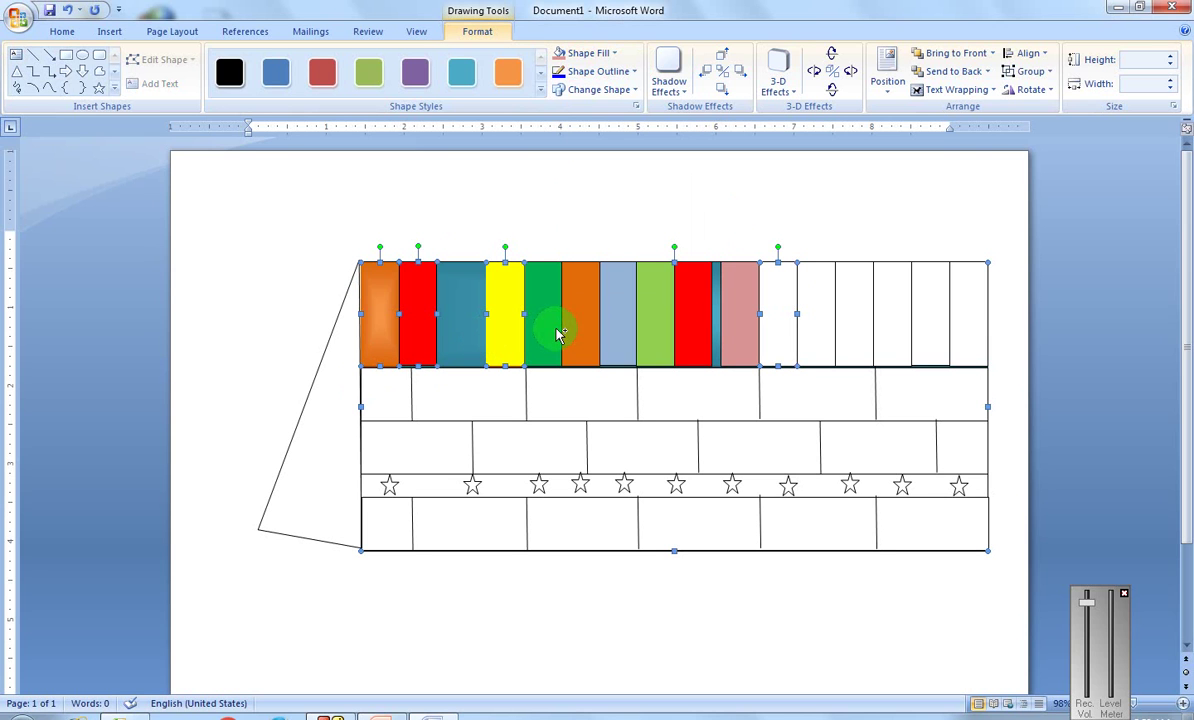
shift+click(603, 328)
shift+click(581, 321)
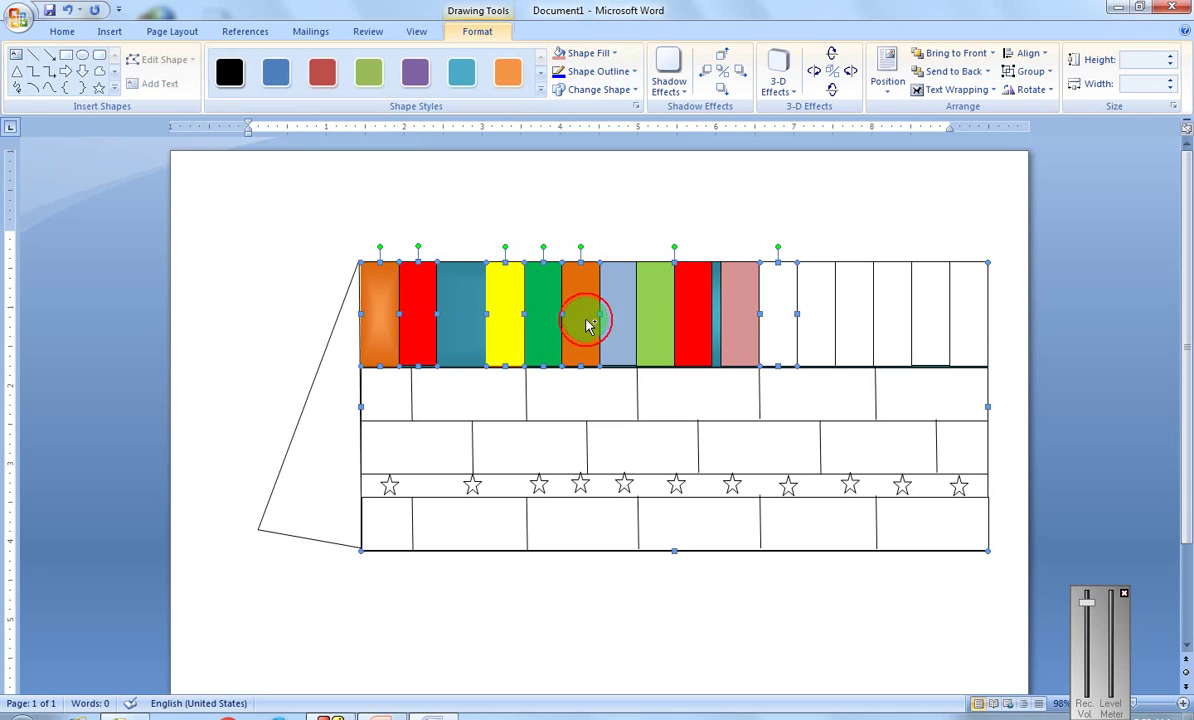
Step: Copy stripe formatting with Format Painter onto several white roof stripes
click(62, 31)
click(84, 89)
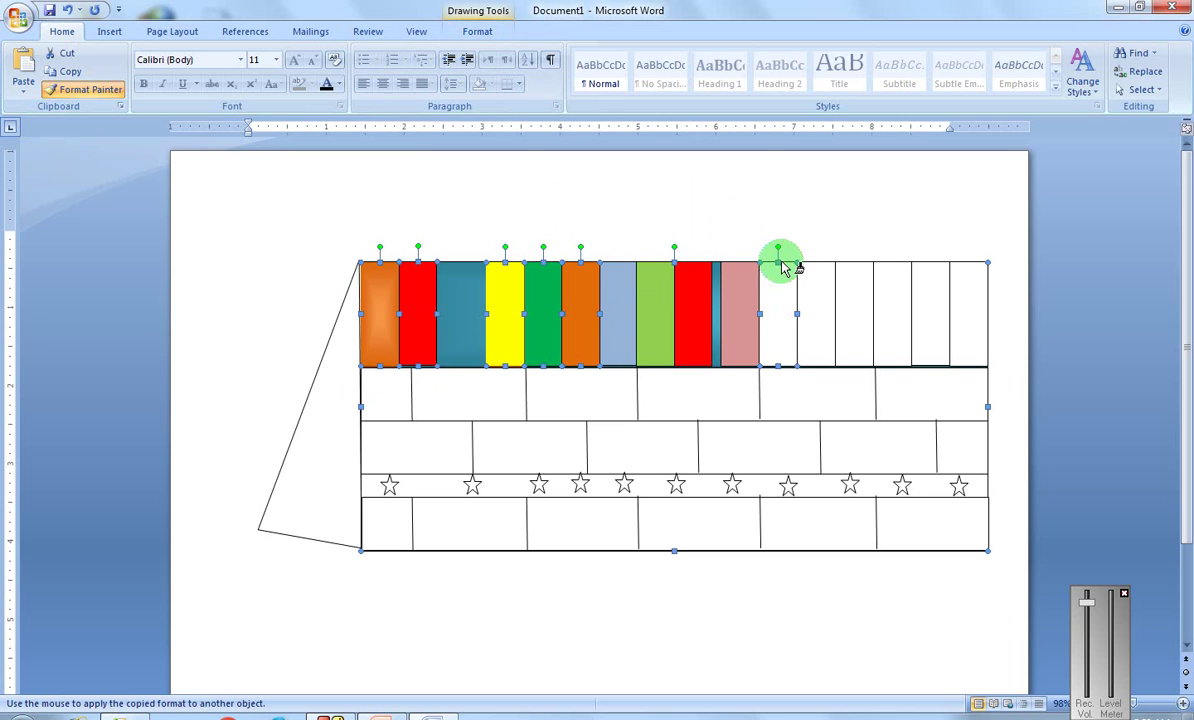
click(785, 273)
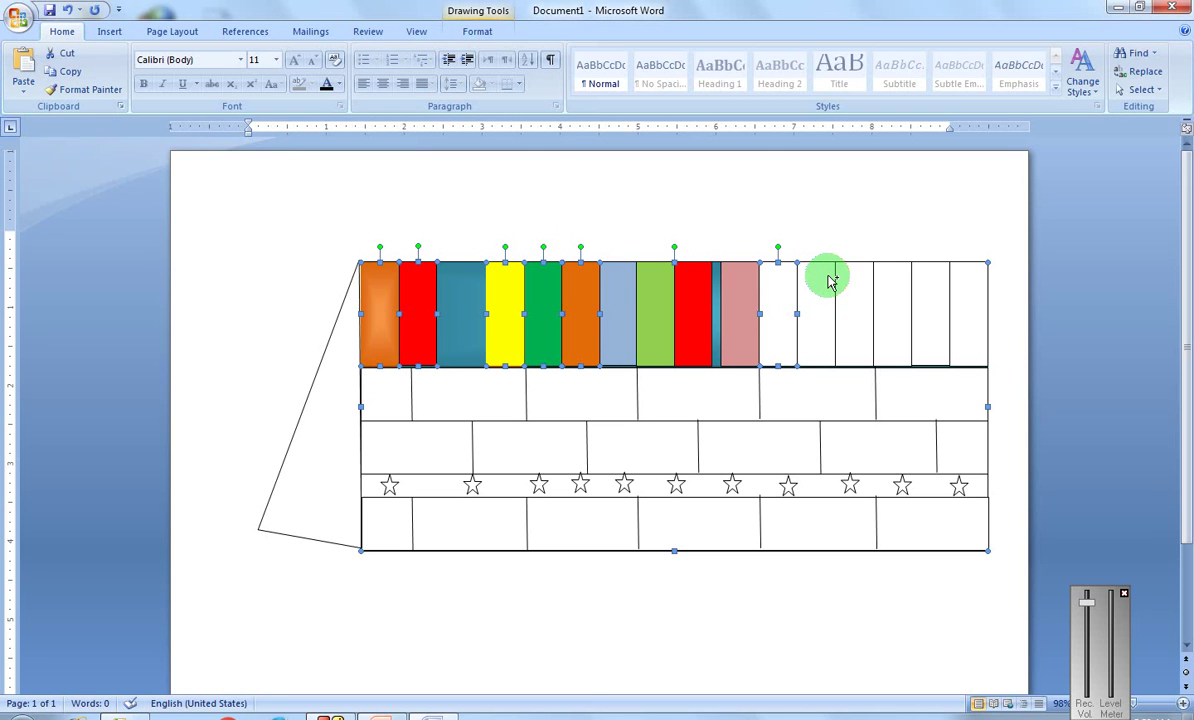
shift+click(828, 278)
shift+click(846, 287)
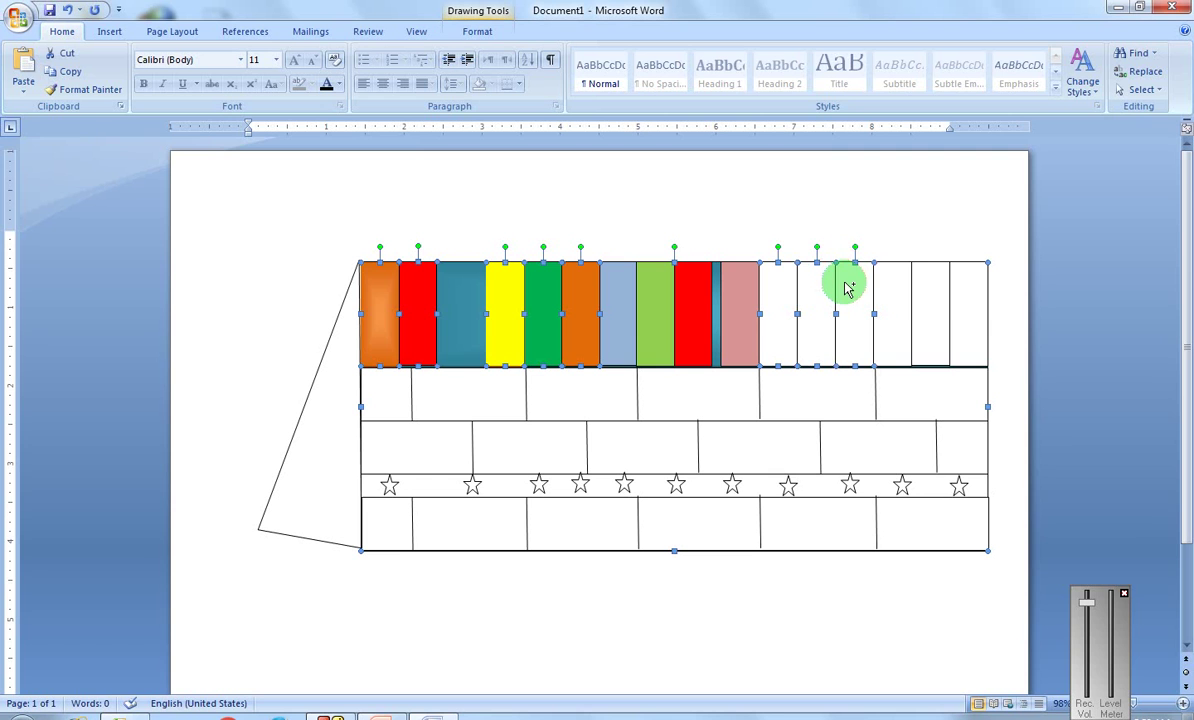
shift+click(940, 308)
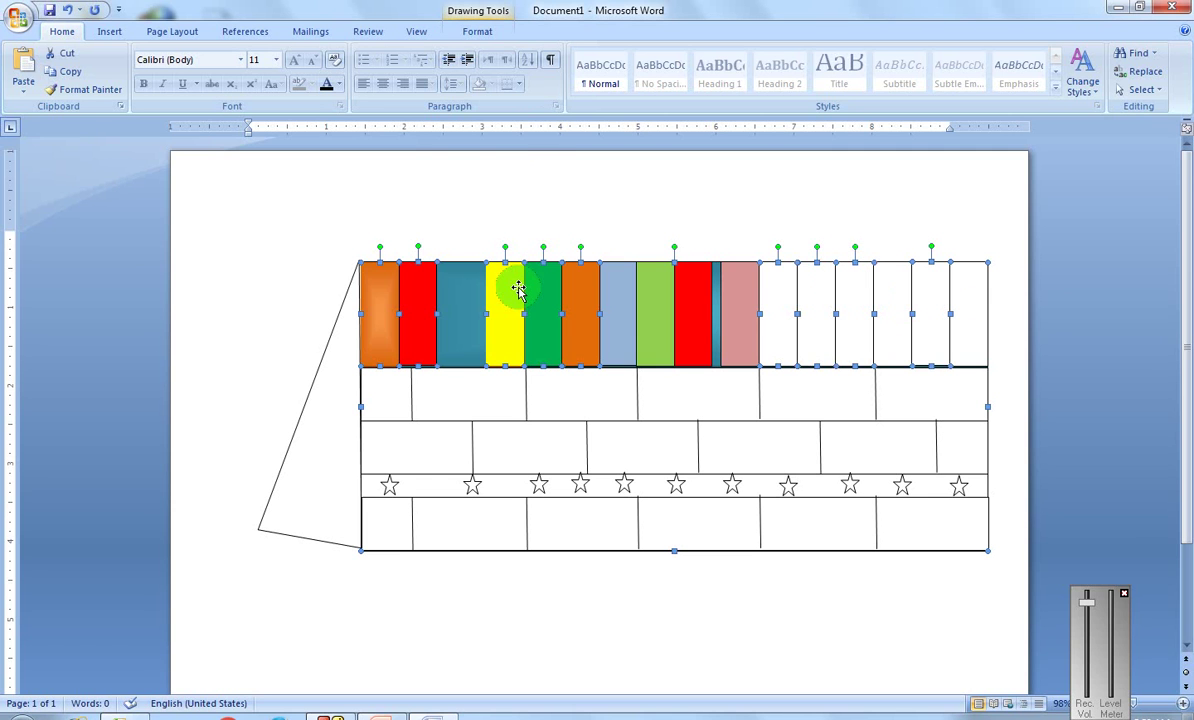
click(89, 90)
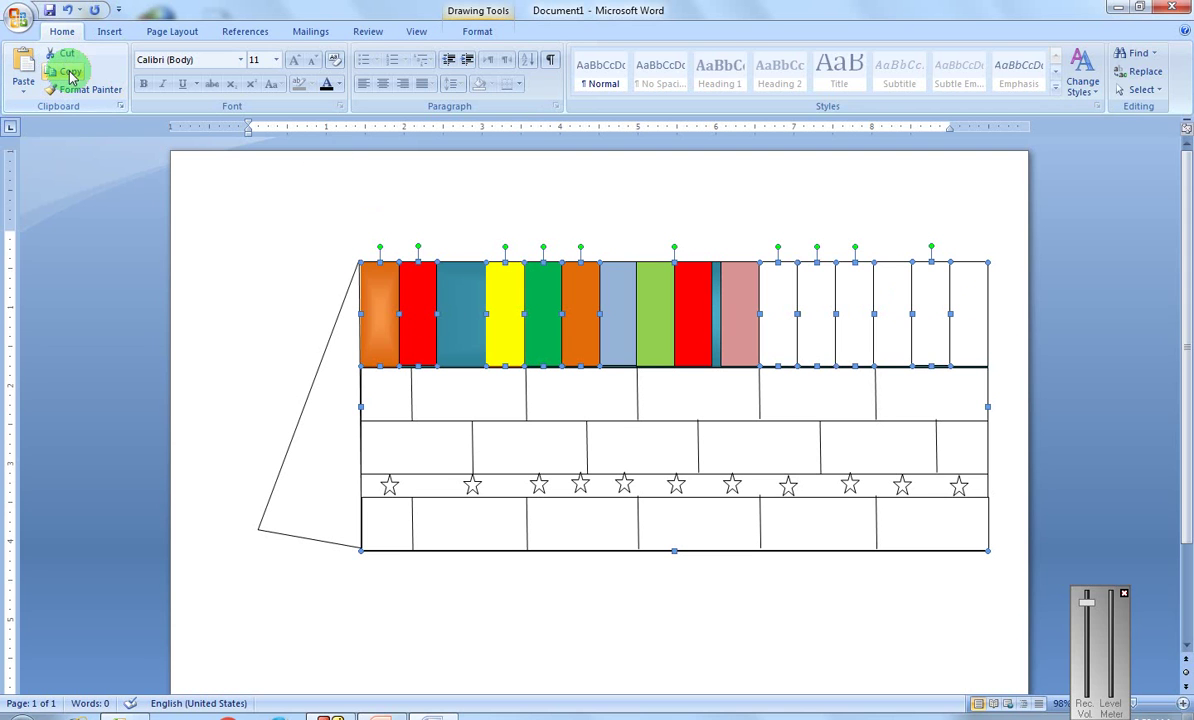
click(82, 92)
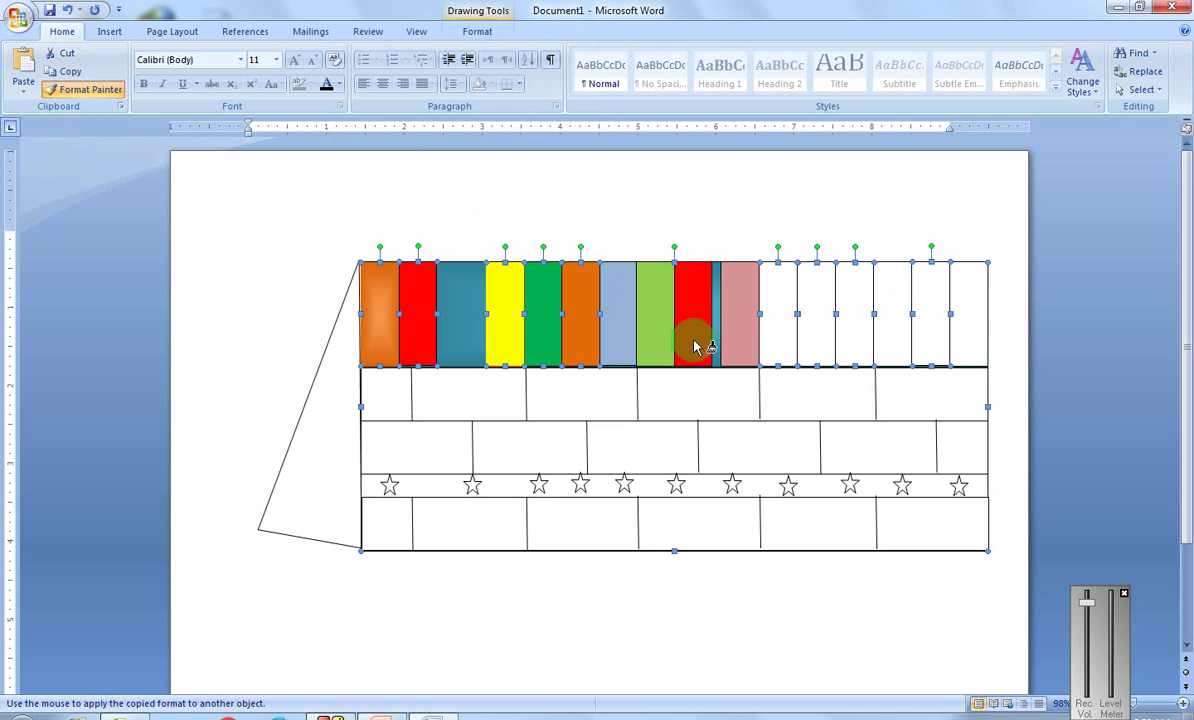
click(773, 330)
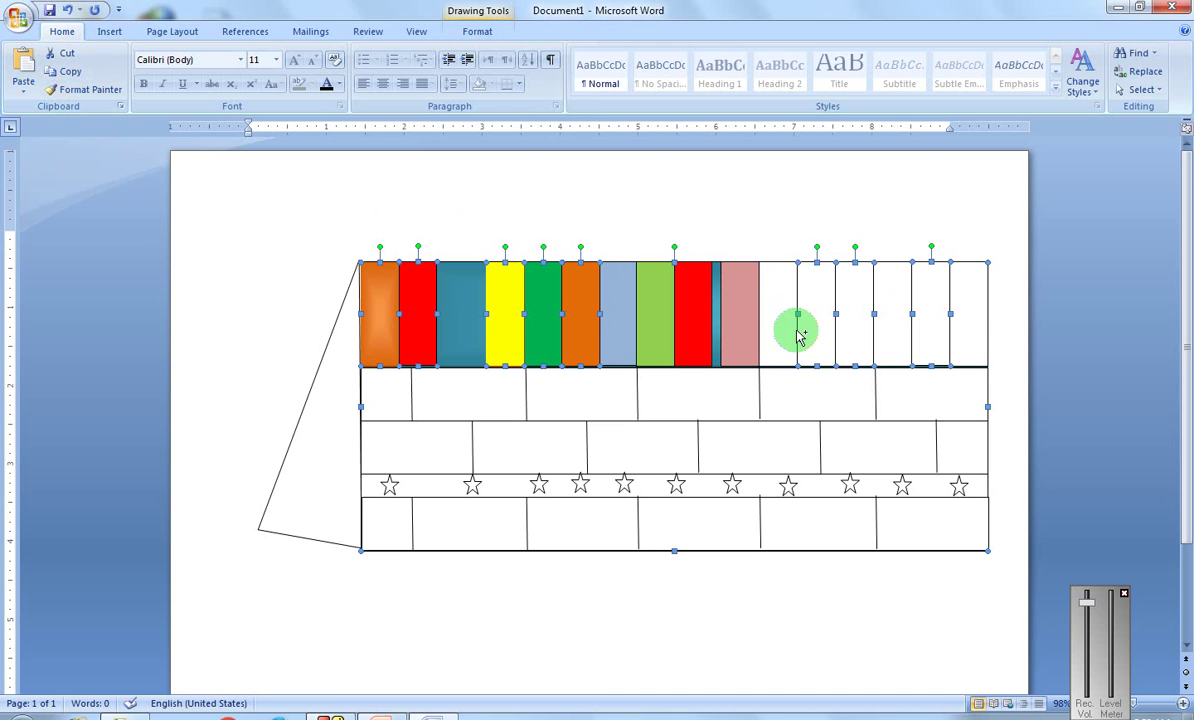
Step: Drop the green and orange stripes from the selection and shift the remaining stripes left
shift+click(653, 285)
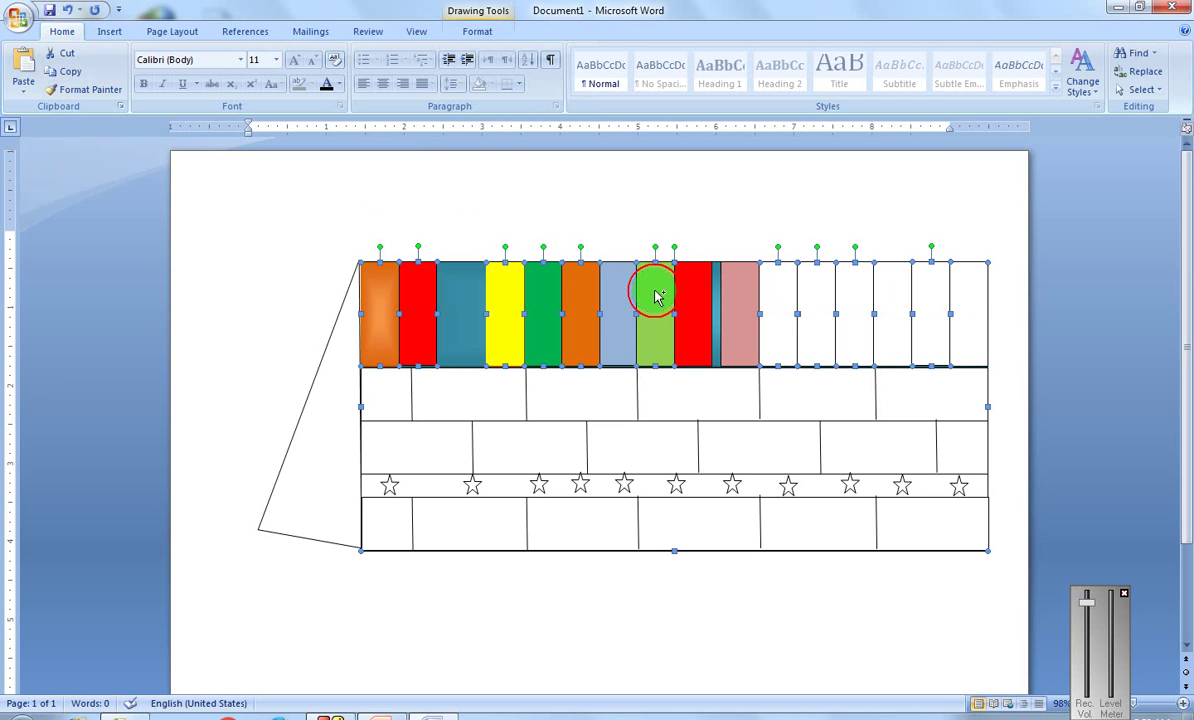
shift+click(580, 303)
drag(540, 300, 481, 303)
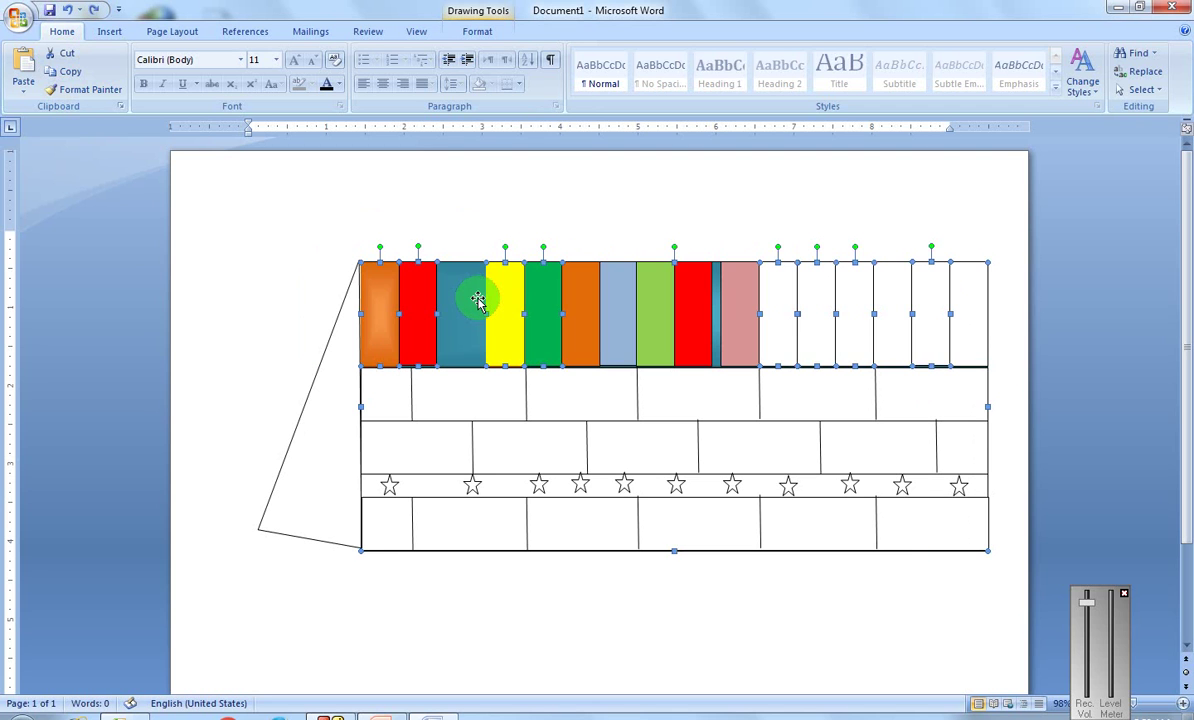
click(586, 219)
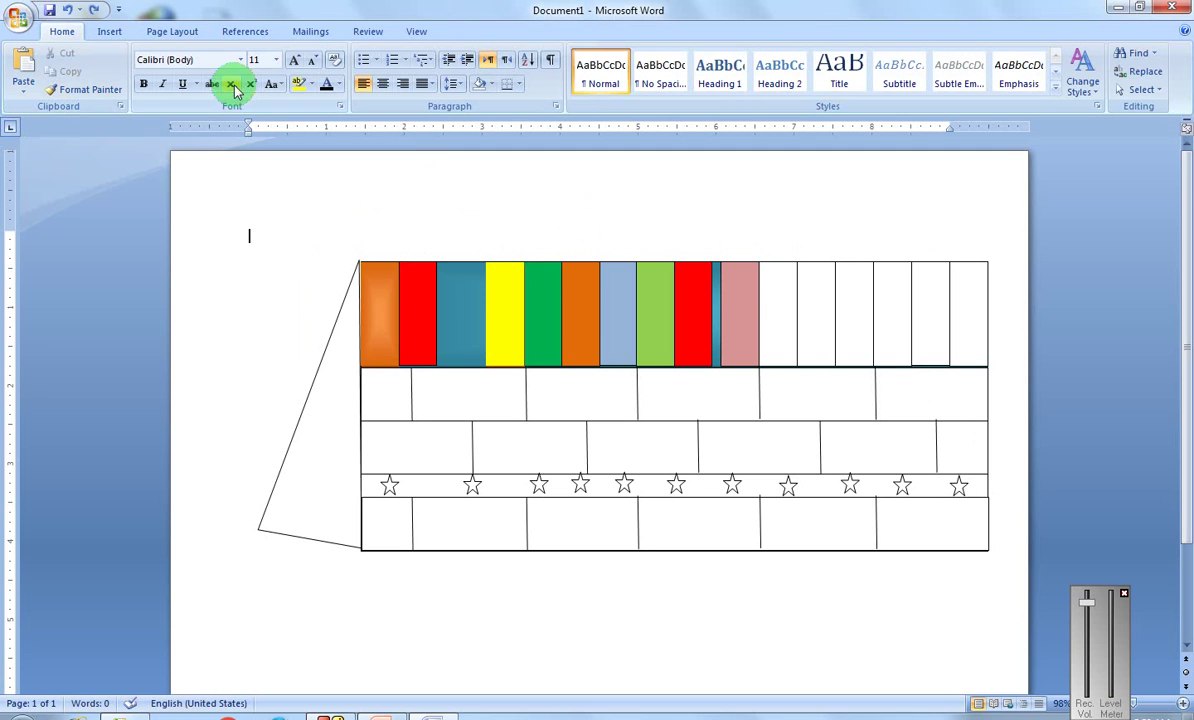
click(772, 315)
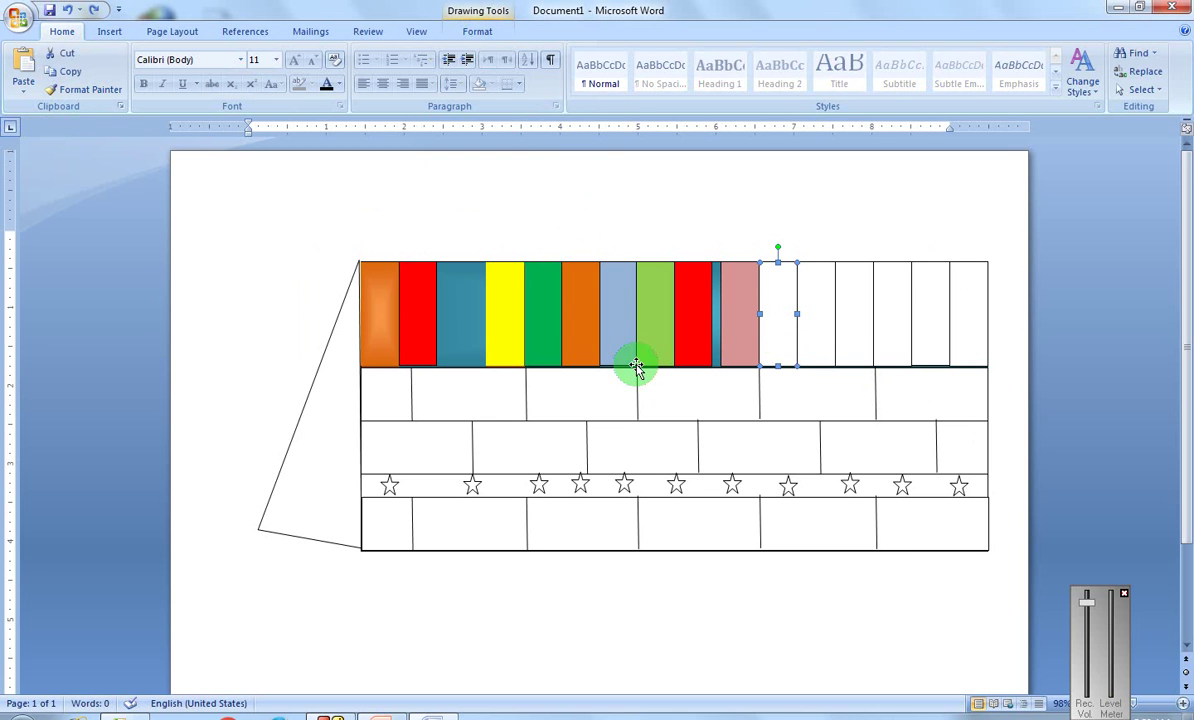
Step: Fill the next two white roof strips dark orange
double_click(776, 325)
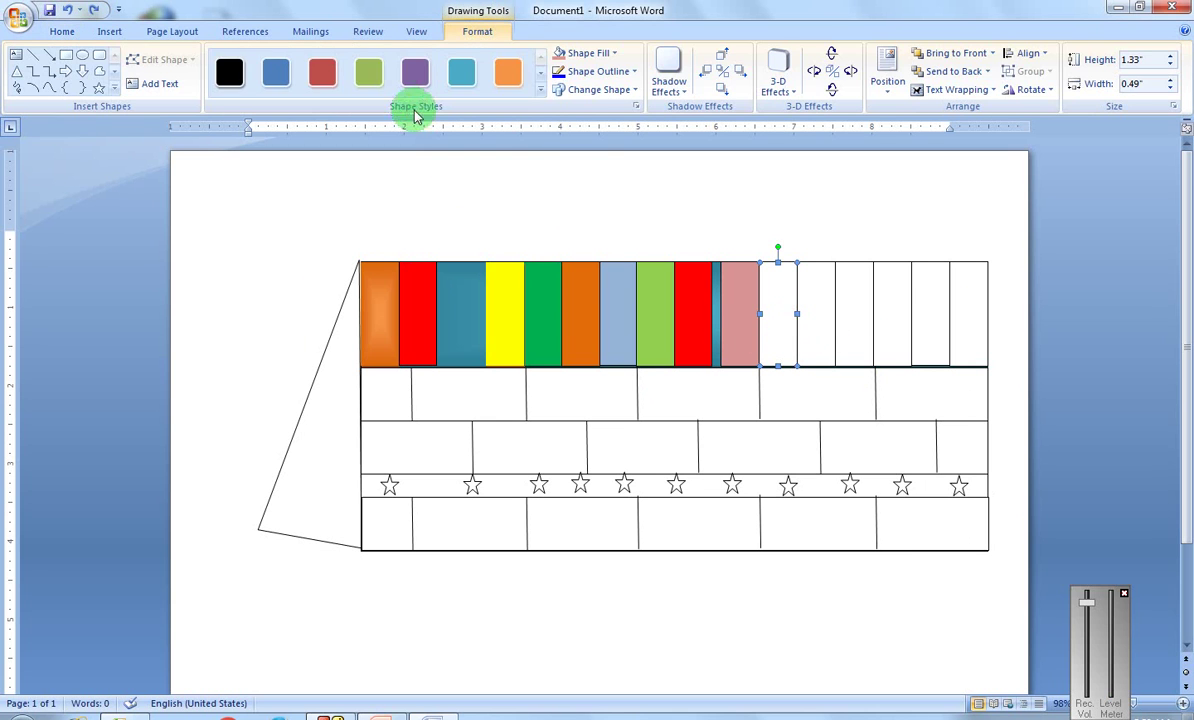
click(620, 55)
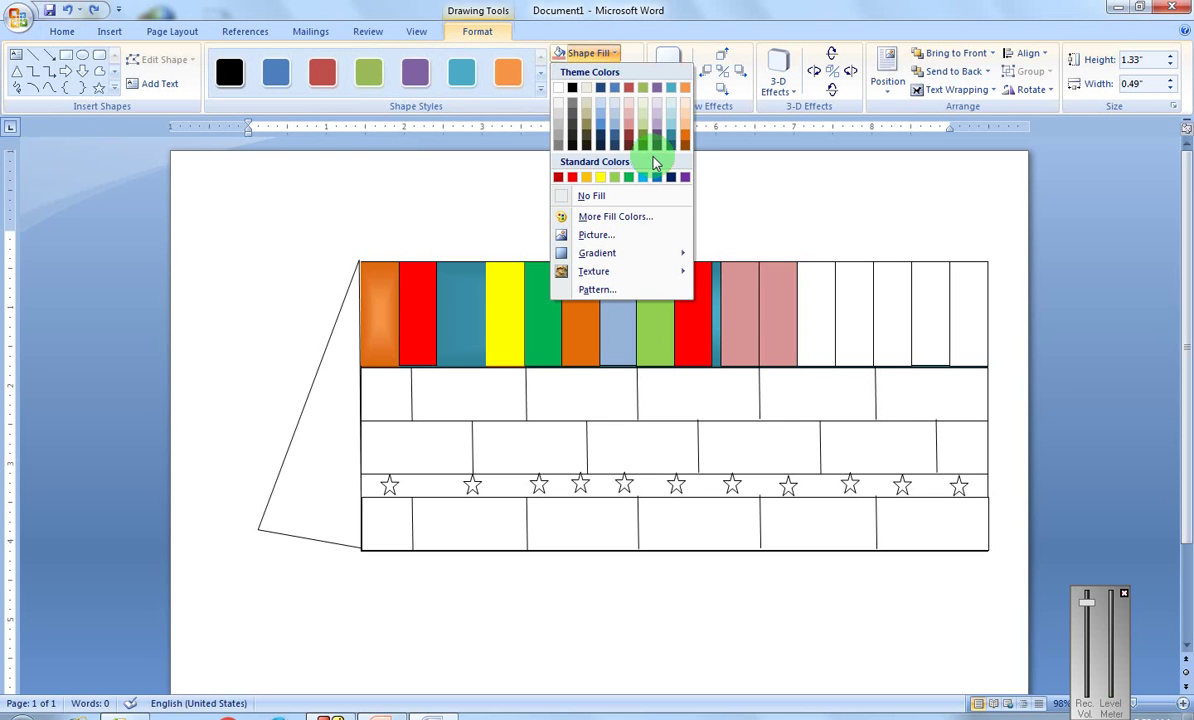
click(687, 141)
click(818, 285)
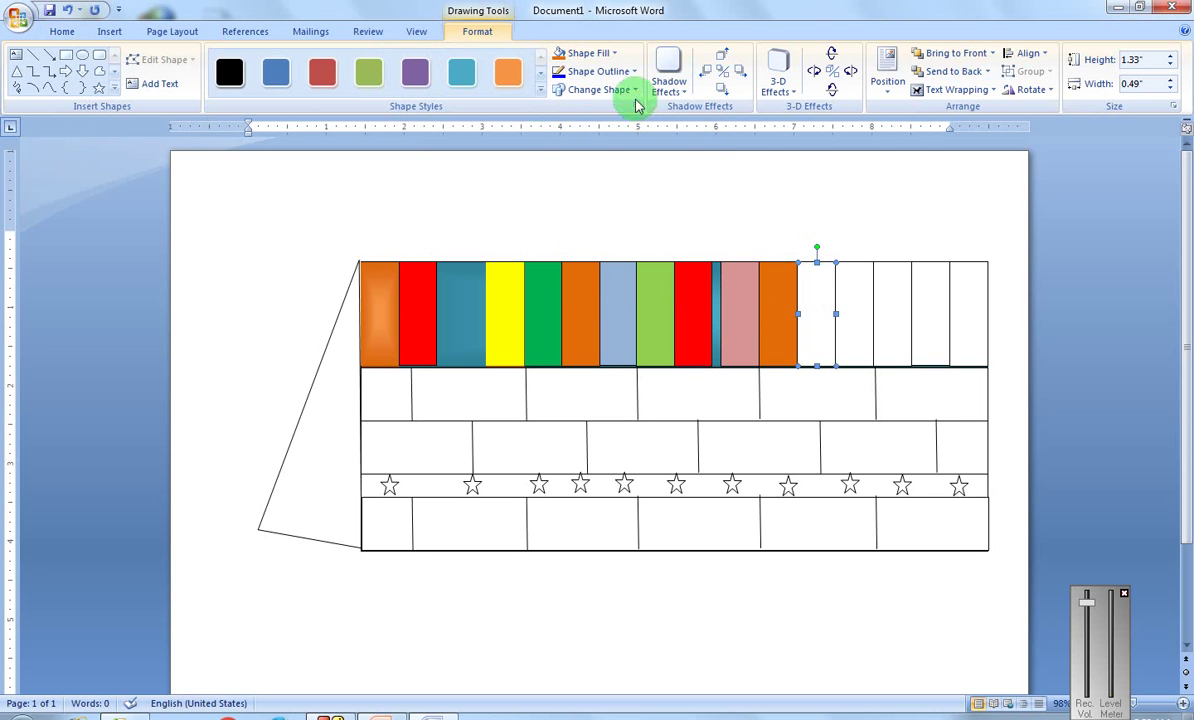
click(616, 55)
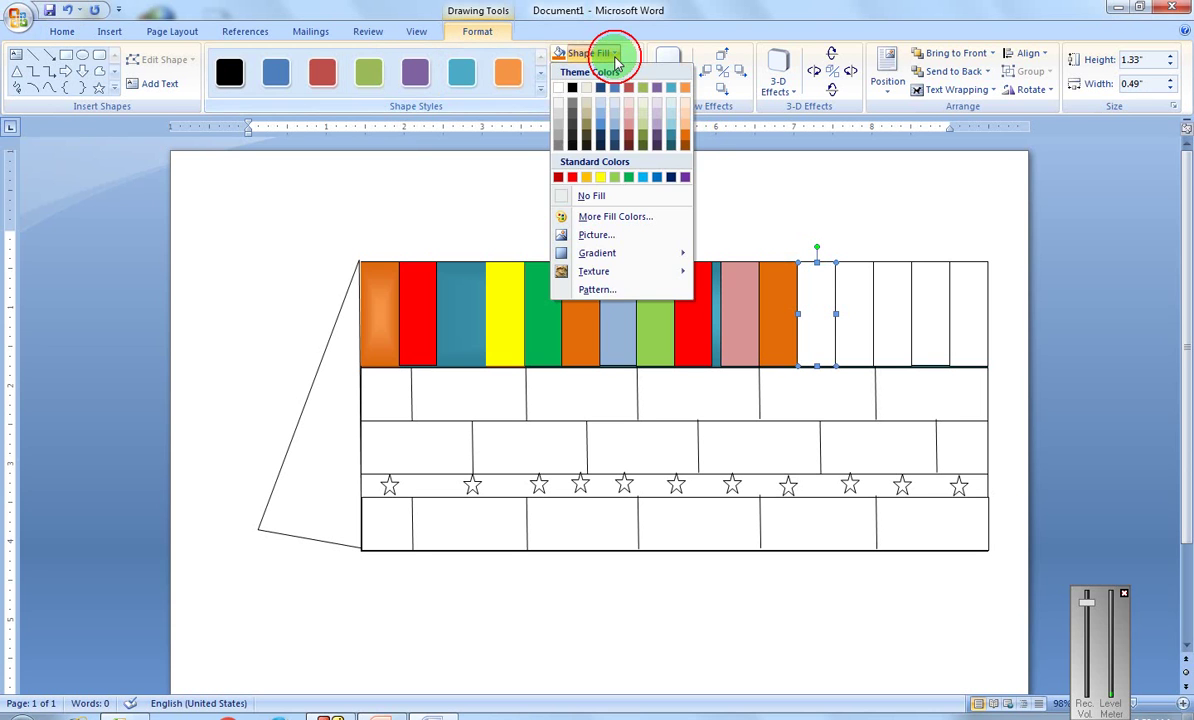
click(687, 141)
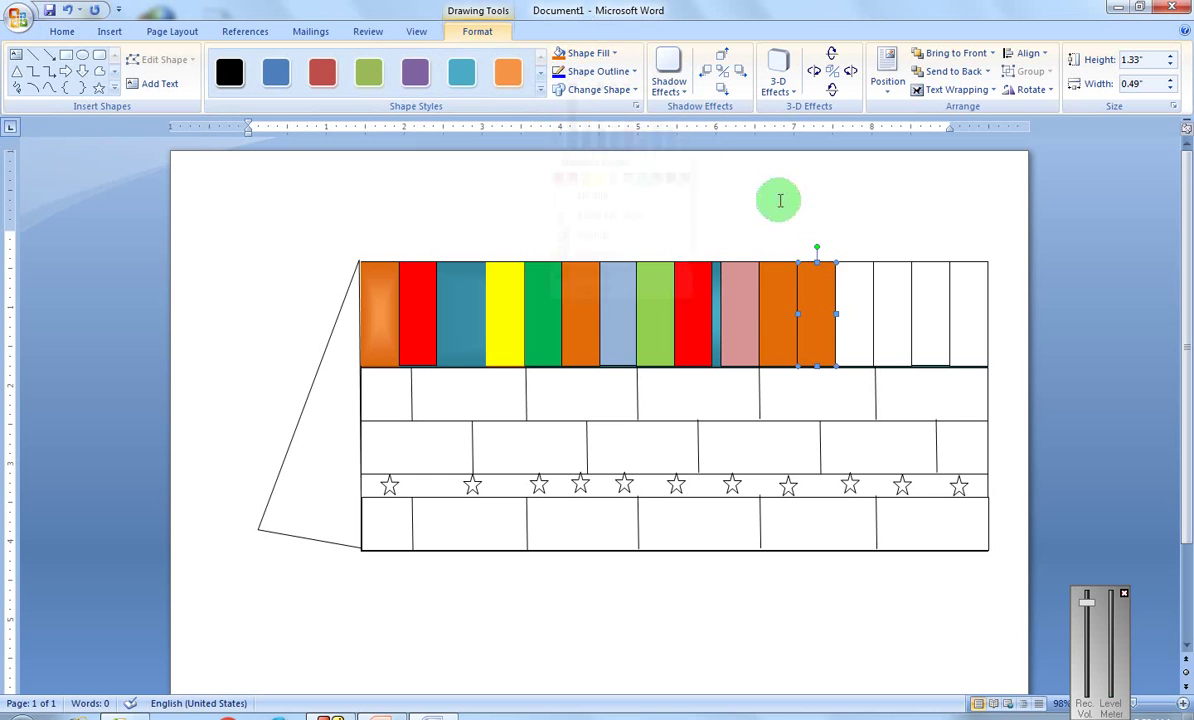
Step: Fill the following two white roof strips red
click(853, 287)
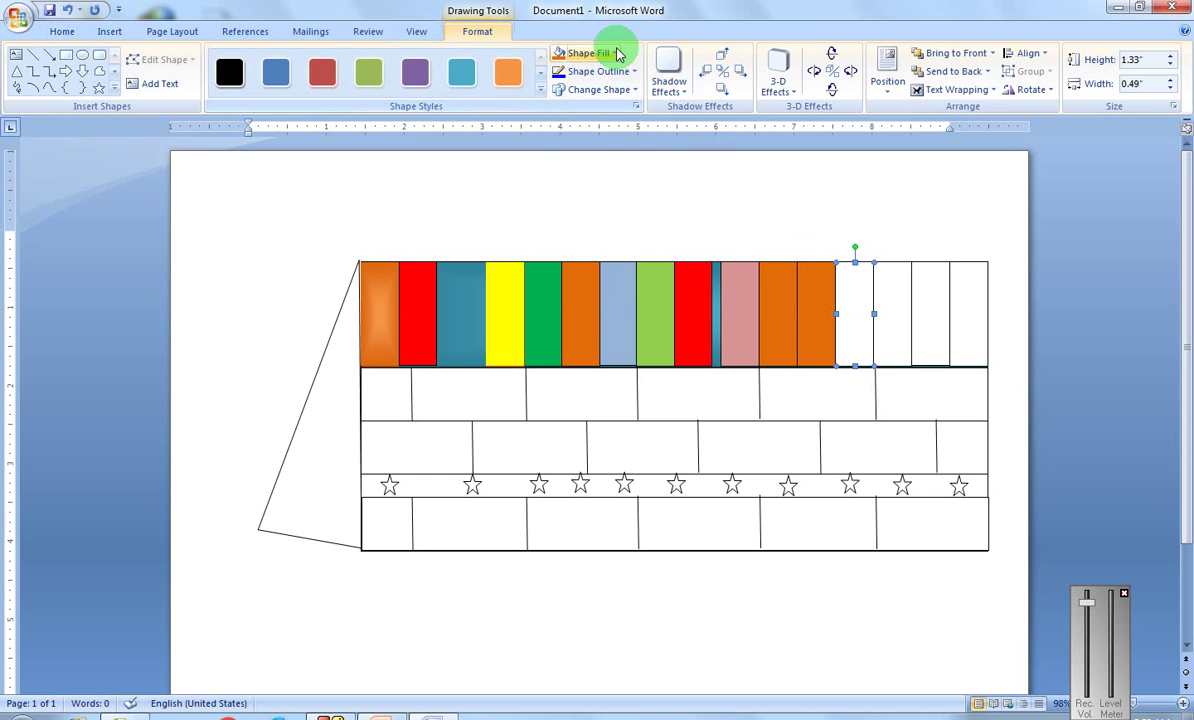
click(616, 54)
click(574, 178)
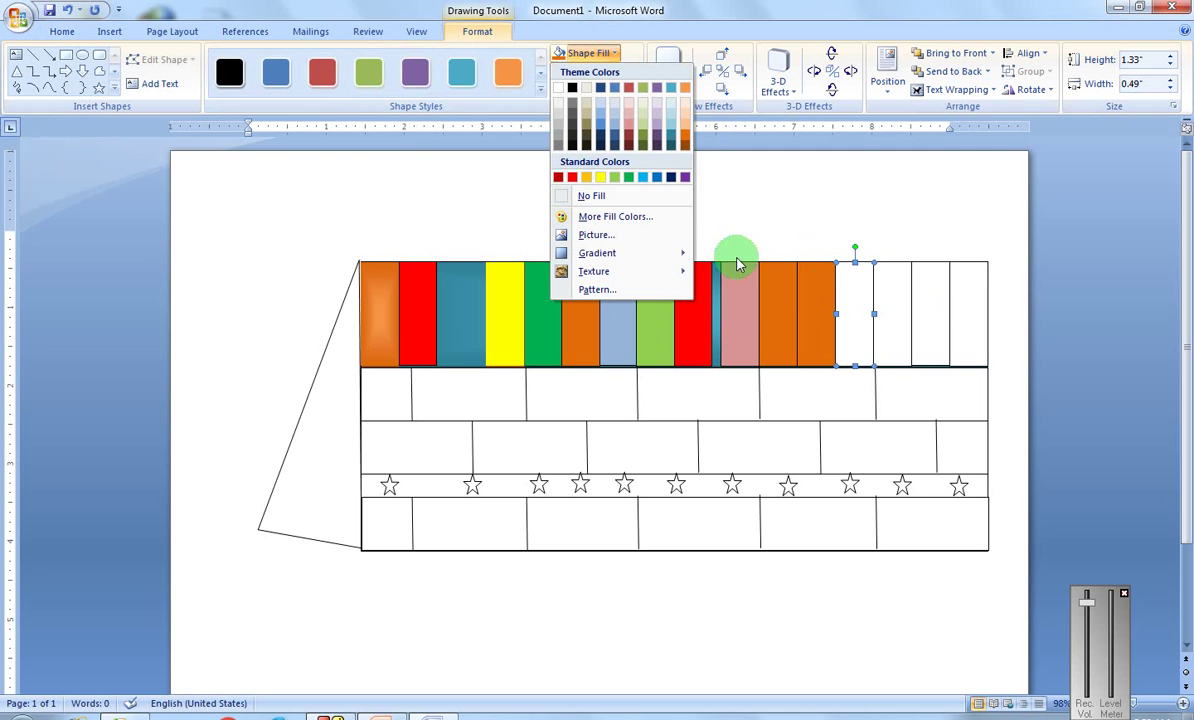
click(560, 178)
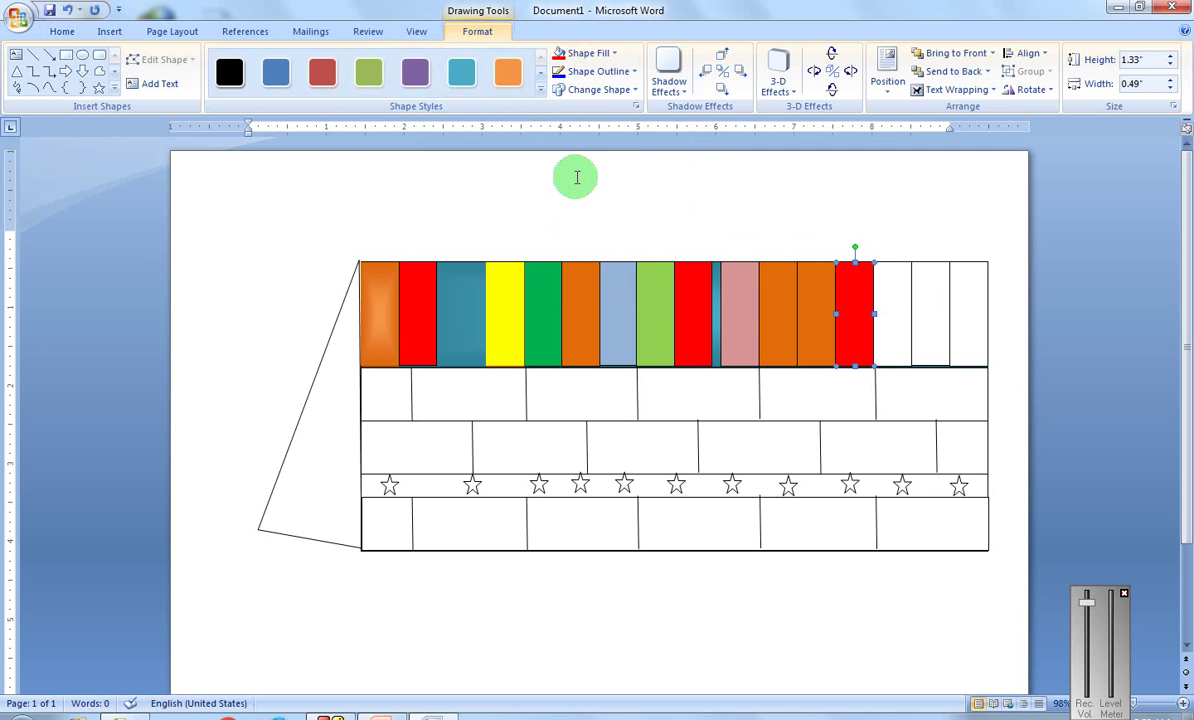
click(903, 310)
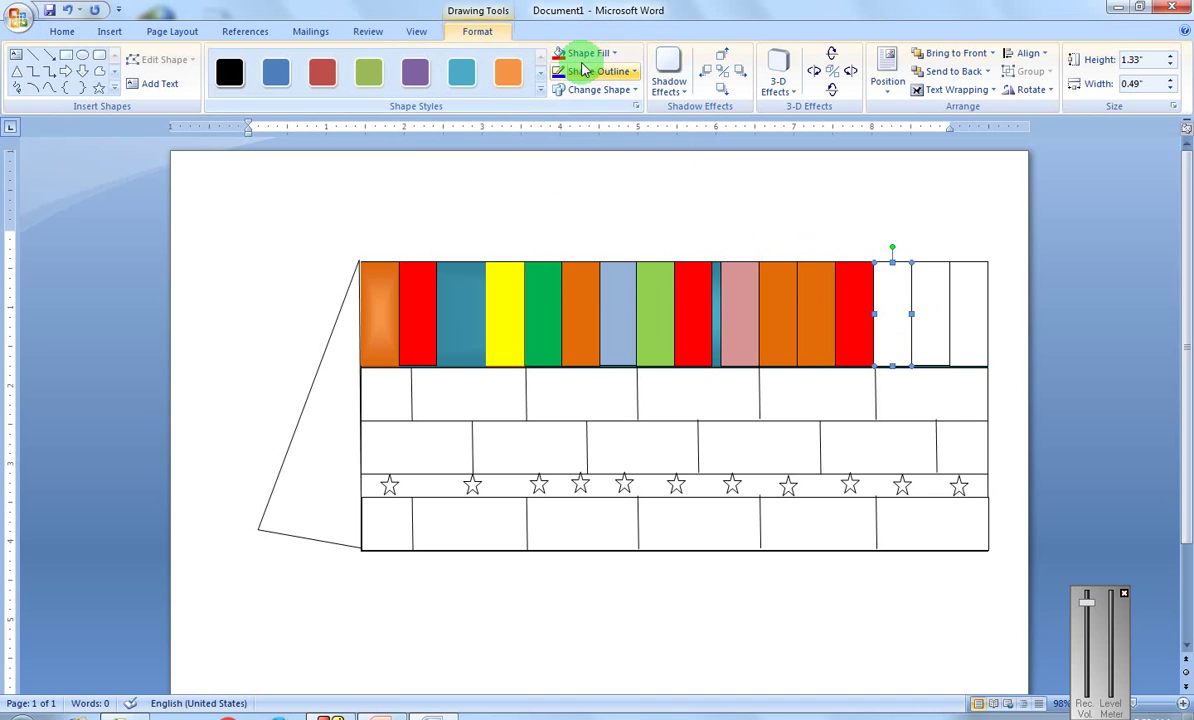
click(607, 55)
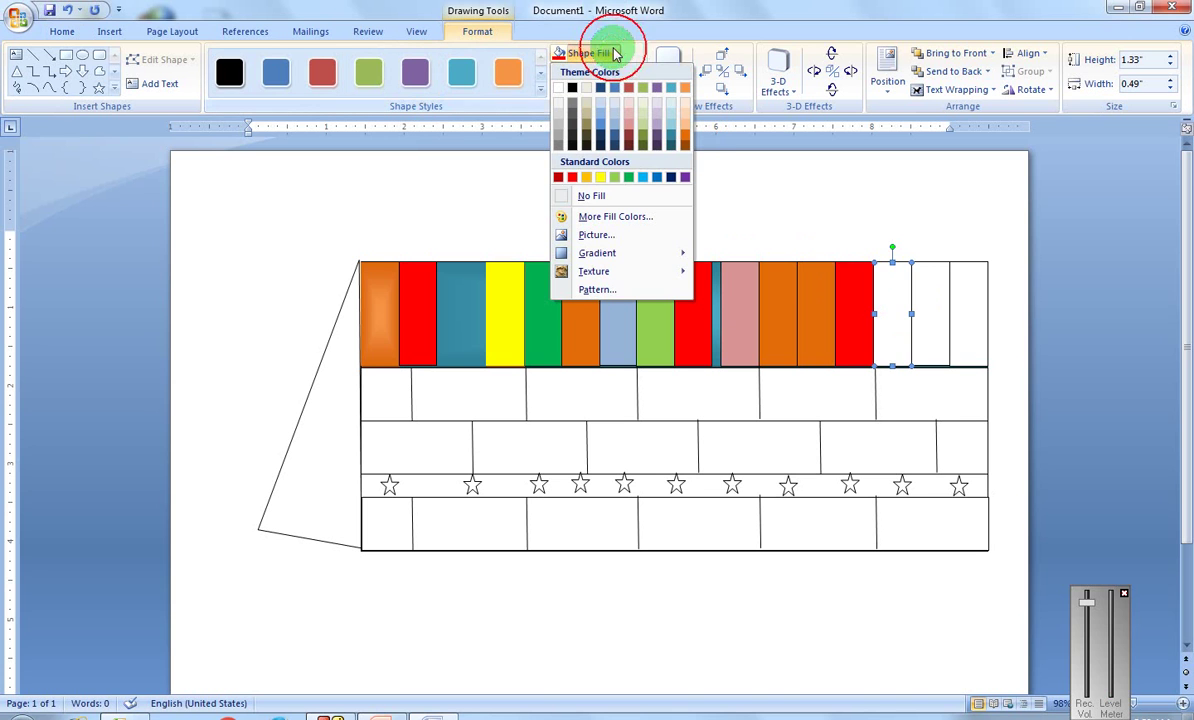
click(573, 178)
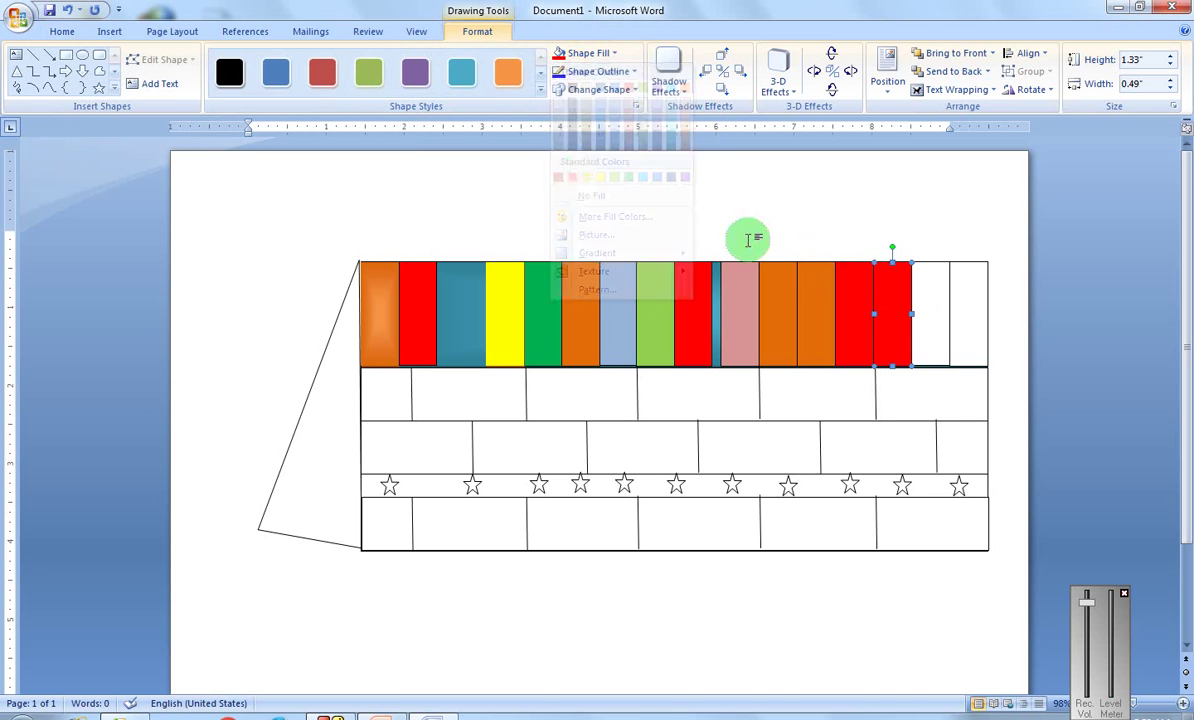
Step: Fill the next strip peach and the last roof strip dark red
click(933, 330)
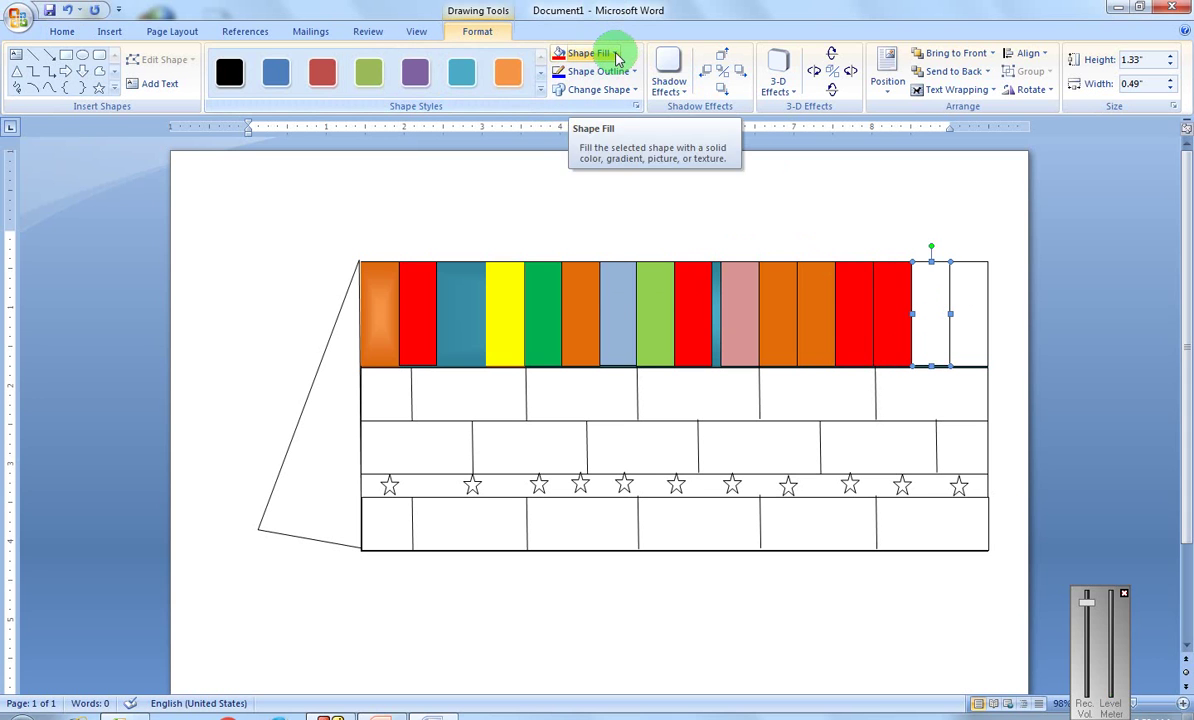
click(614, 53)
click(687, 128)
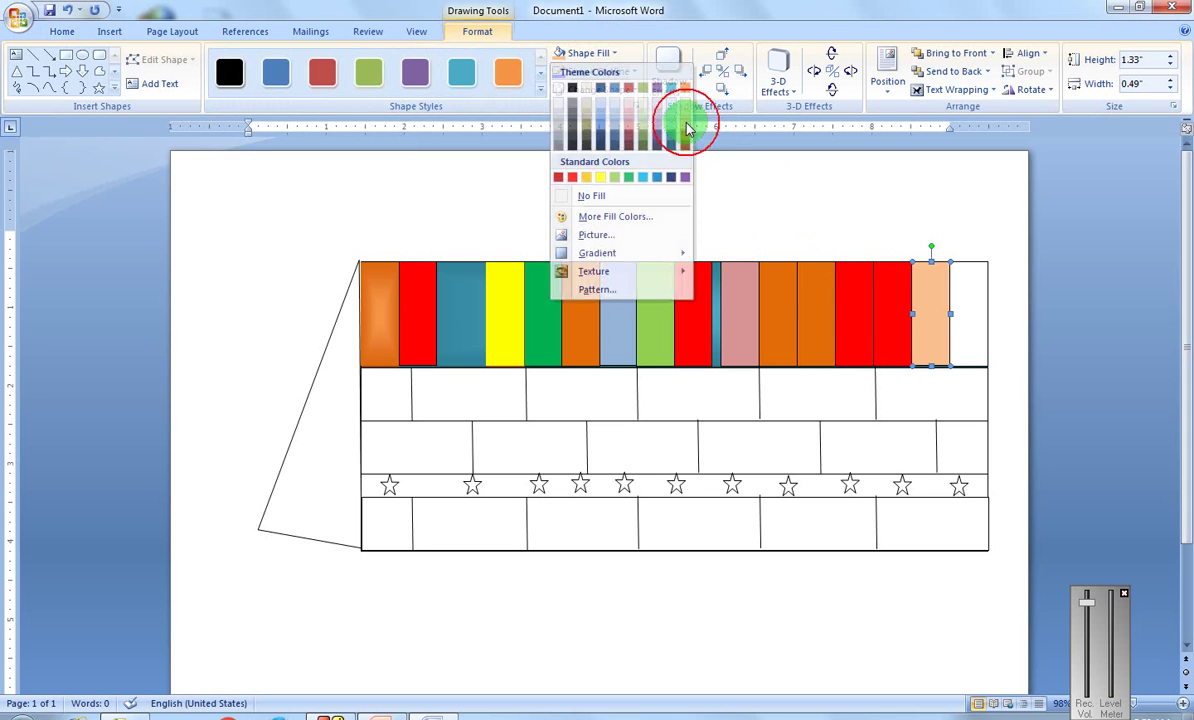
click(967, 296)
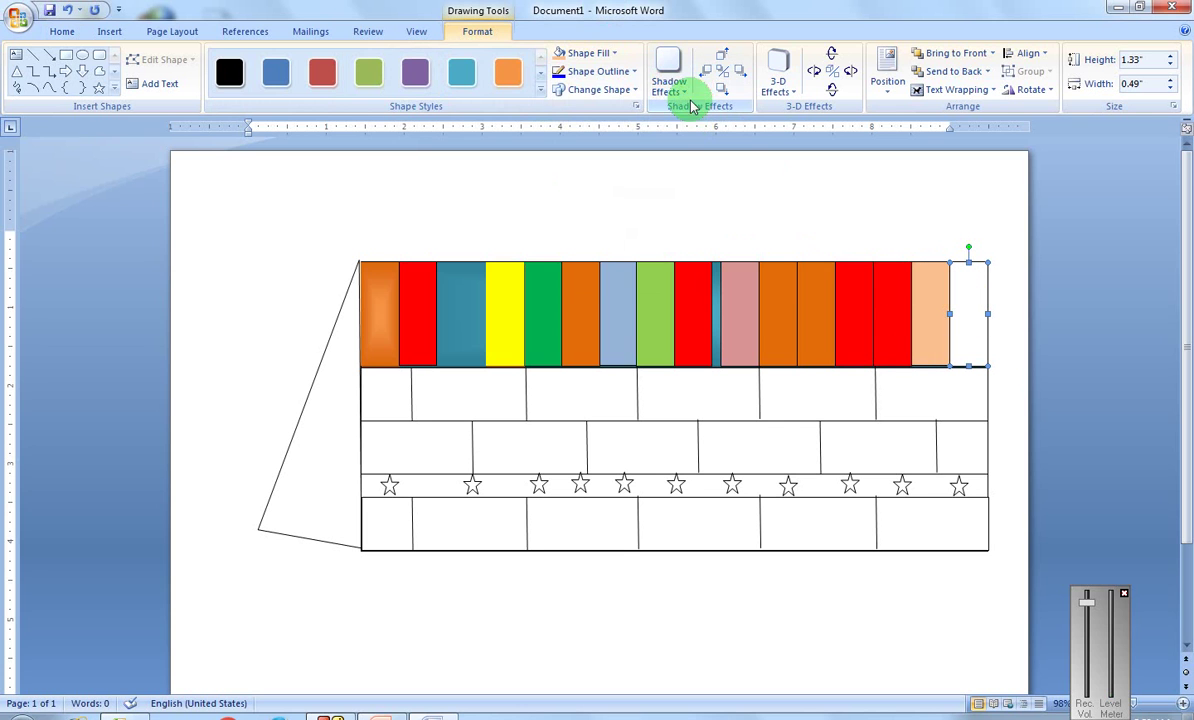
click(619, 55)
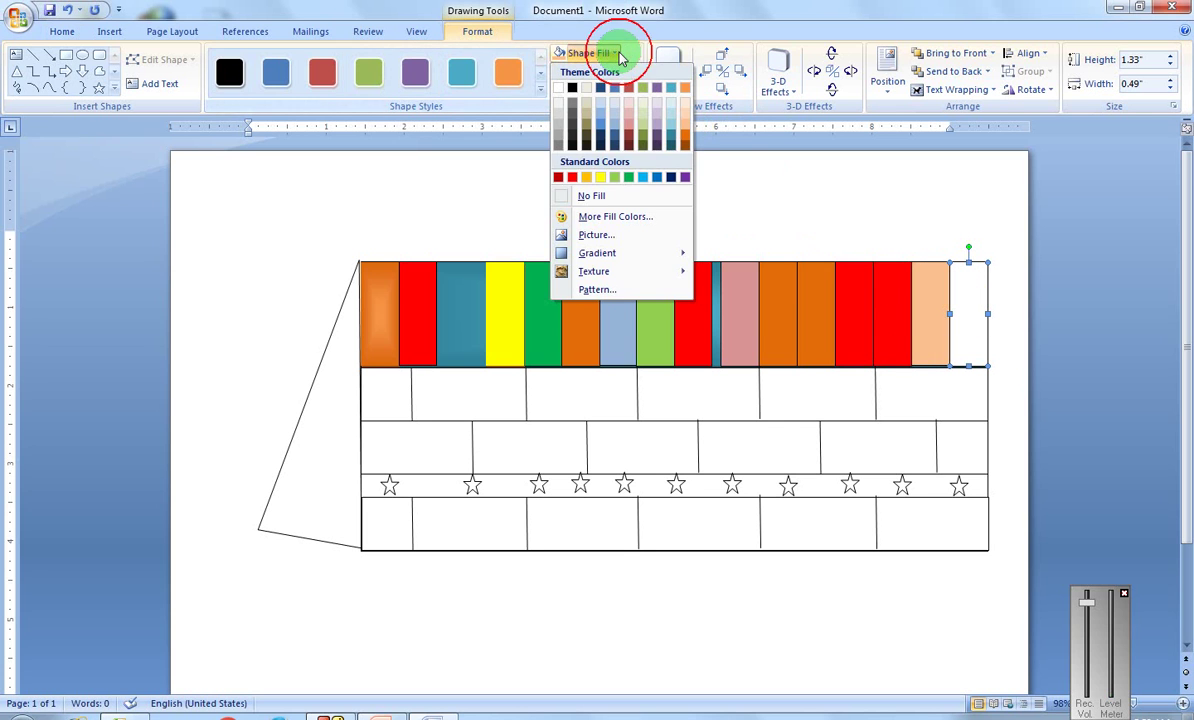
click(634, 137)
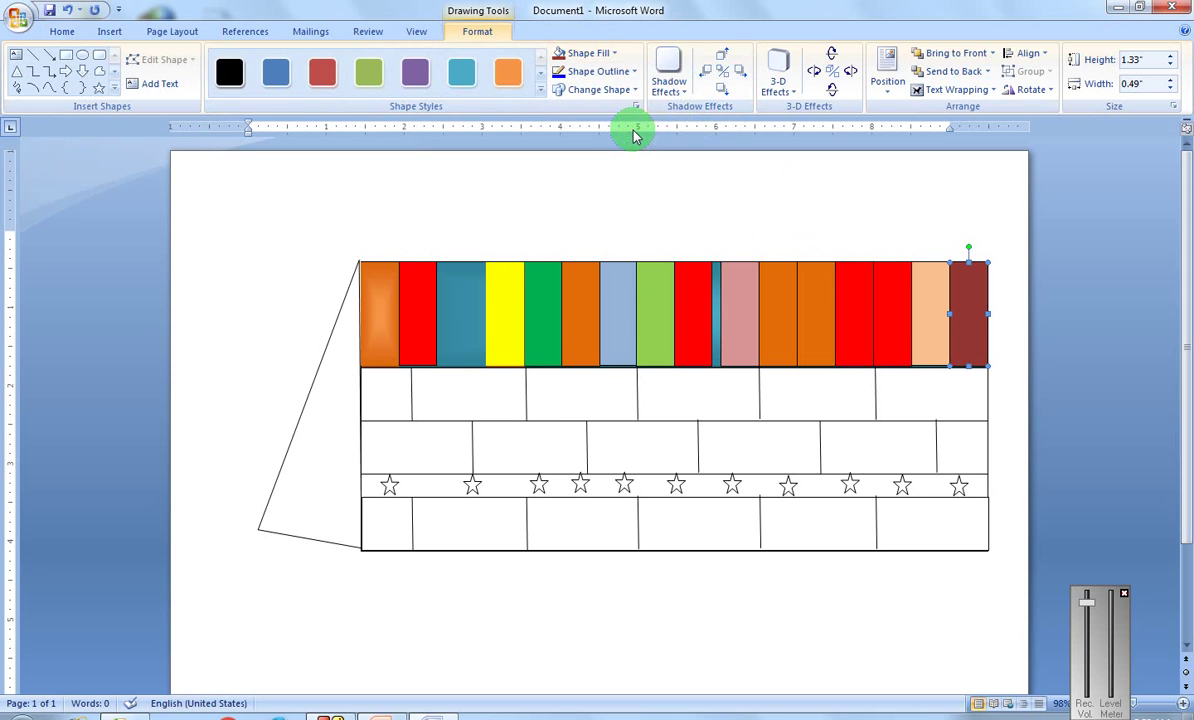
Step: Add the top brick row to the dark red strip and preview a red Shape Fill
shift+click(430, 403)
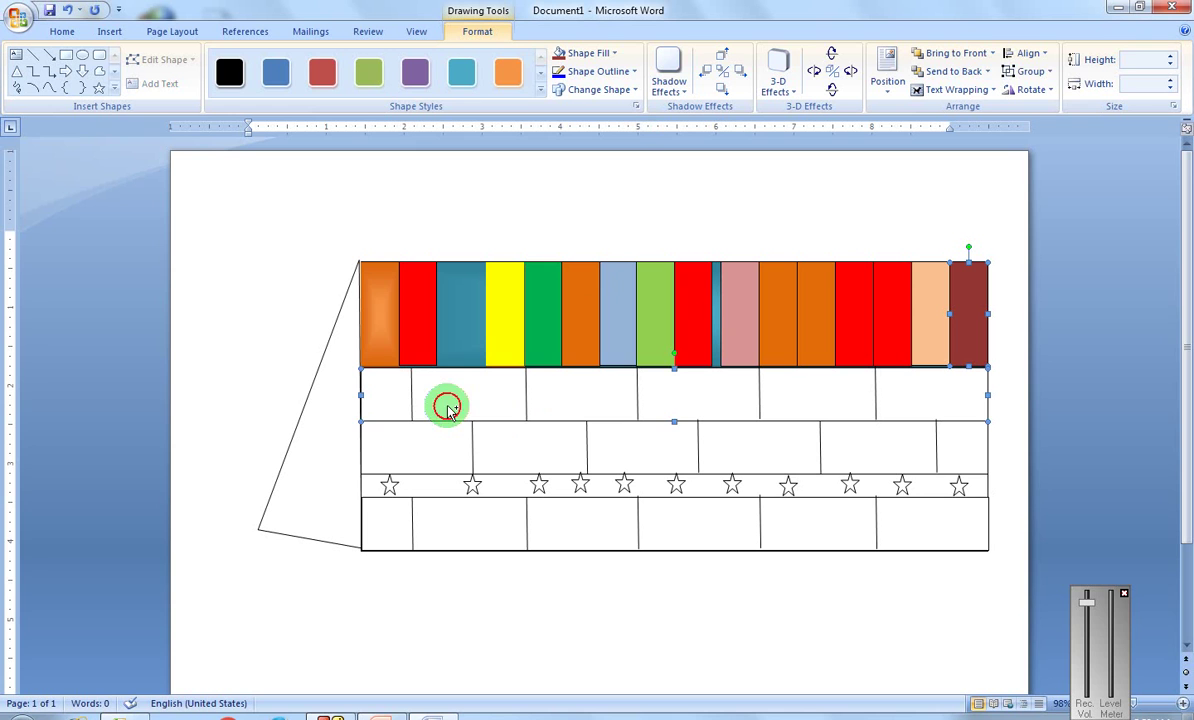
shift+click(508, 408)
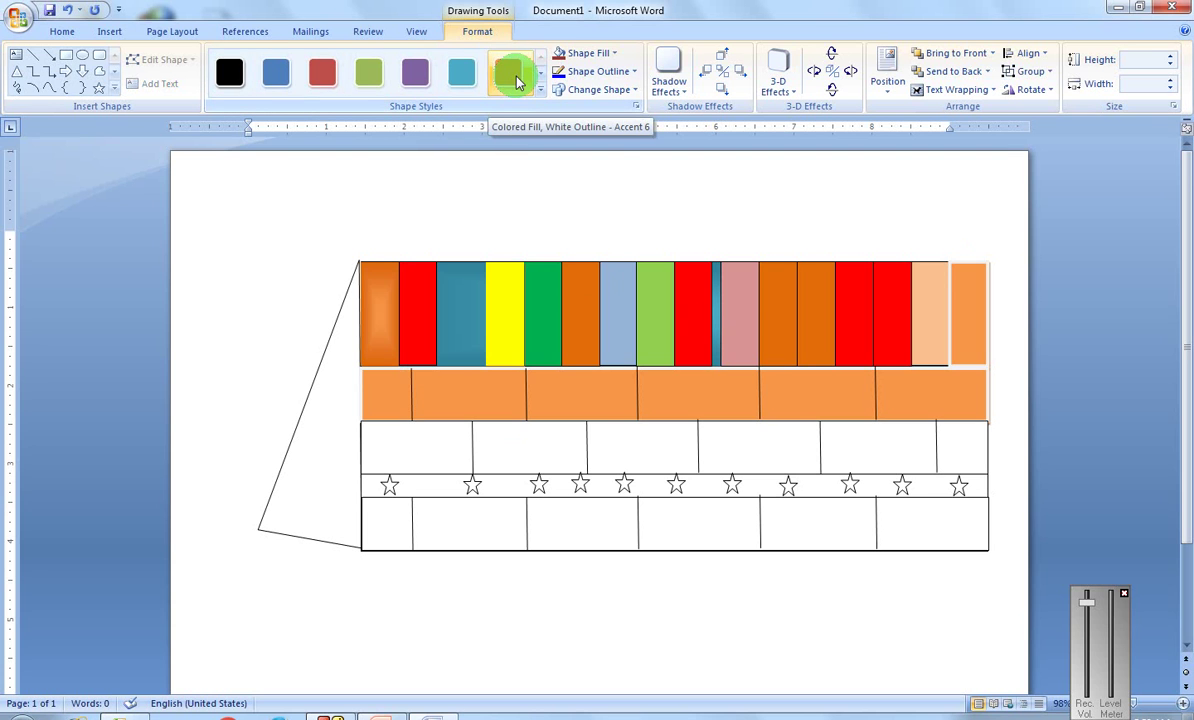
click(616, 58)
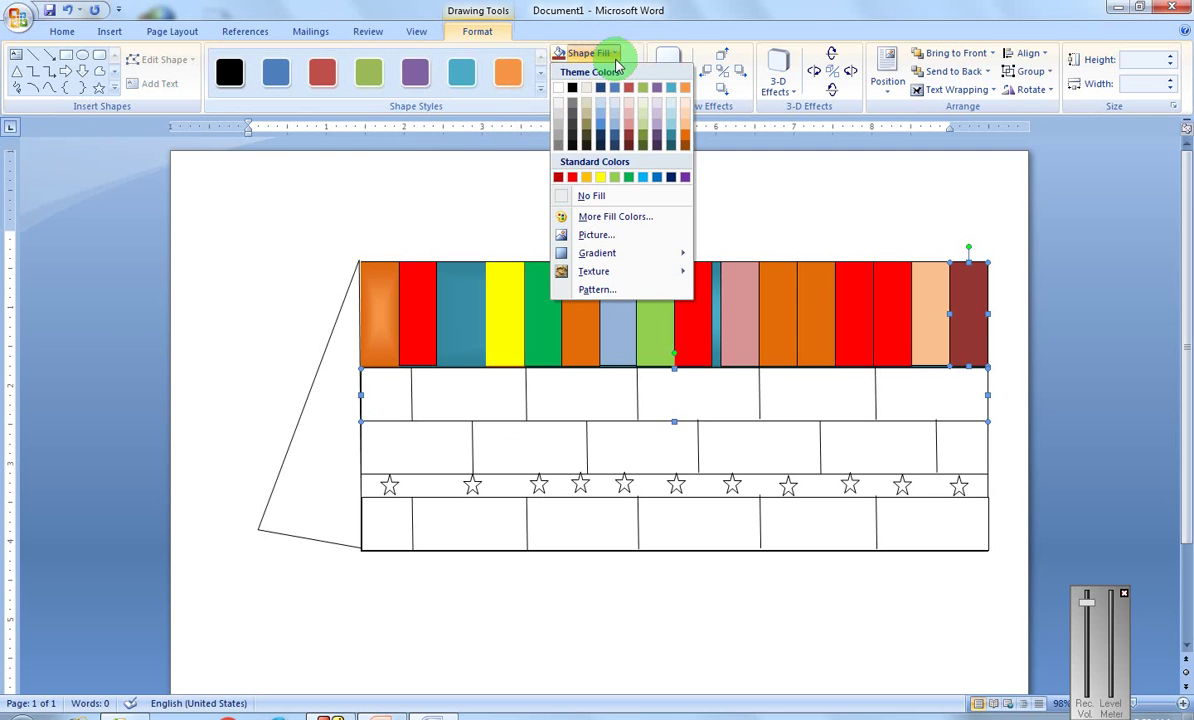
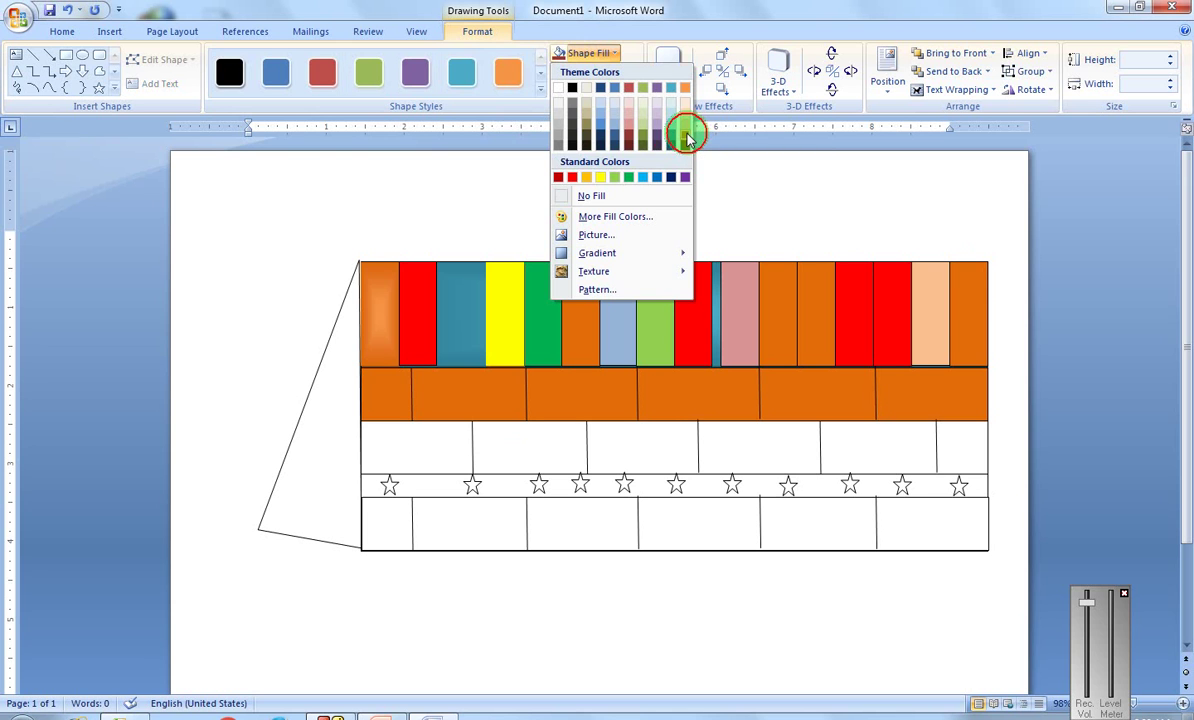
Step: Fill the white cell row and the bottom row of cells orange
click(686, 136)
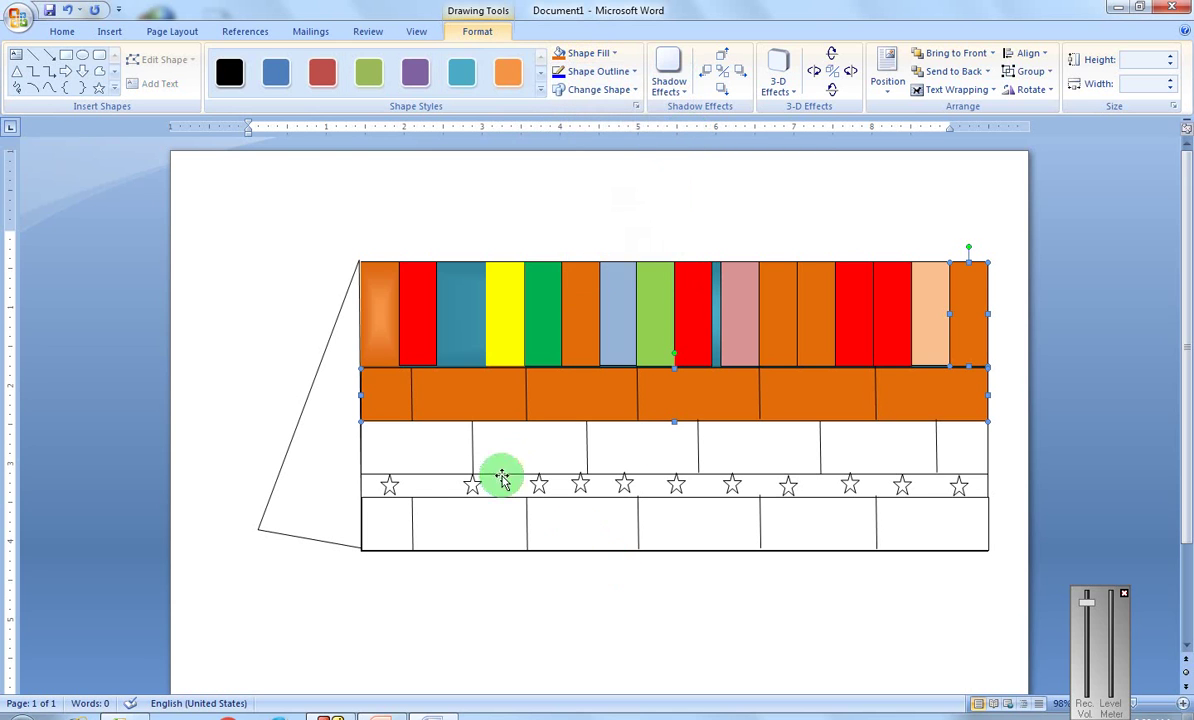
click(406, 430)
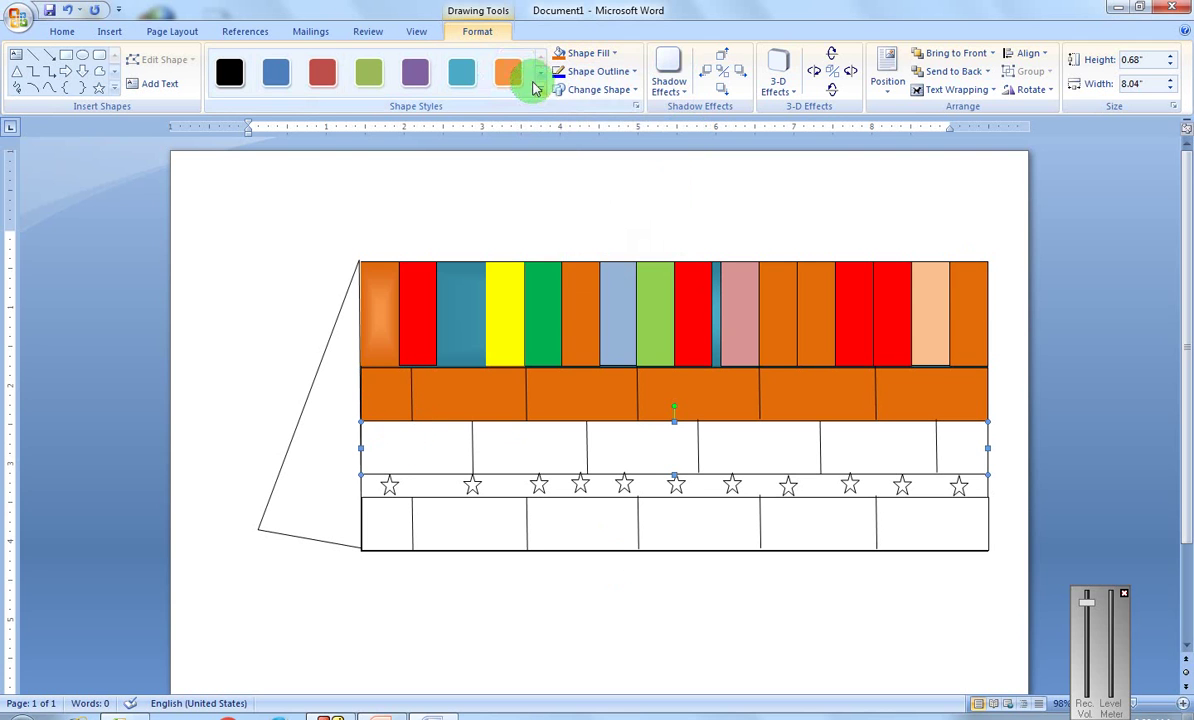
click(601, 52)
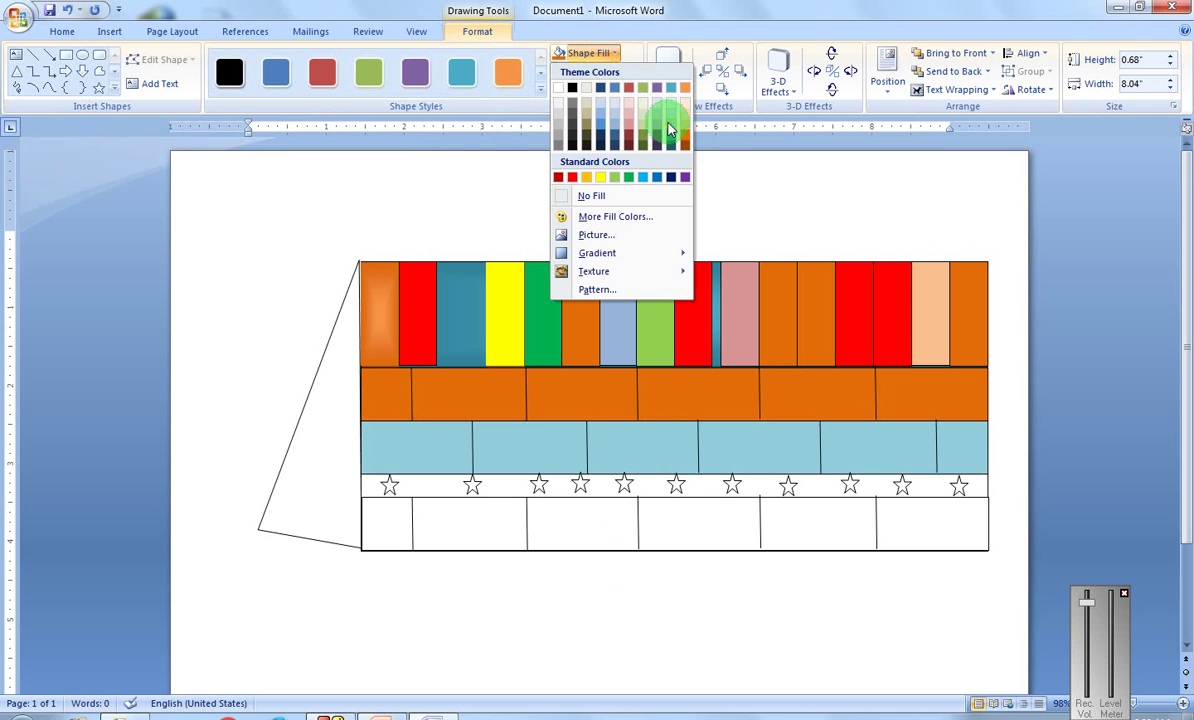
click(685, 135)
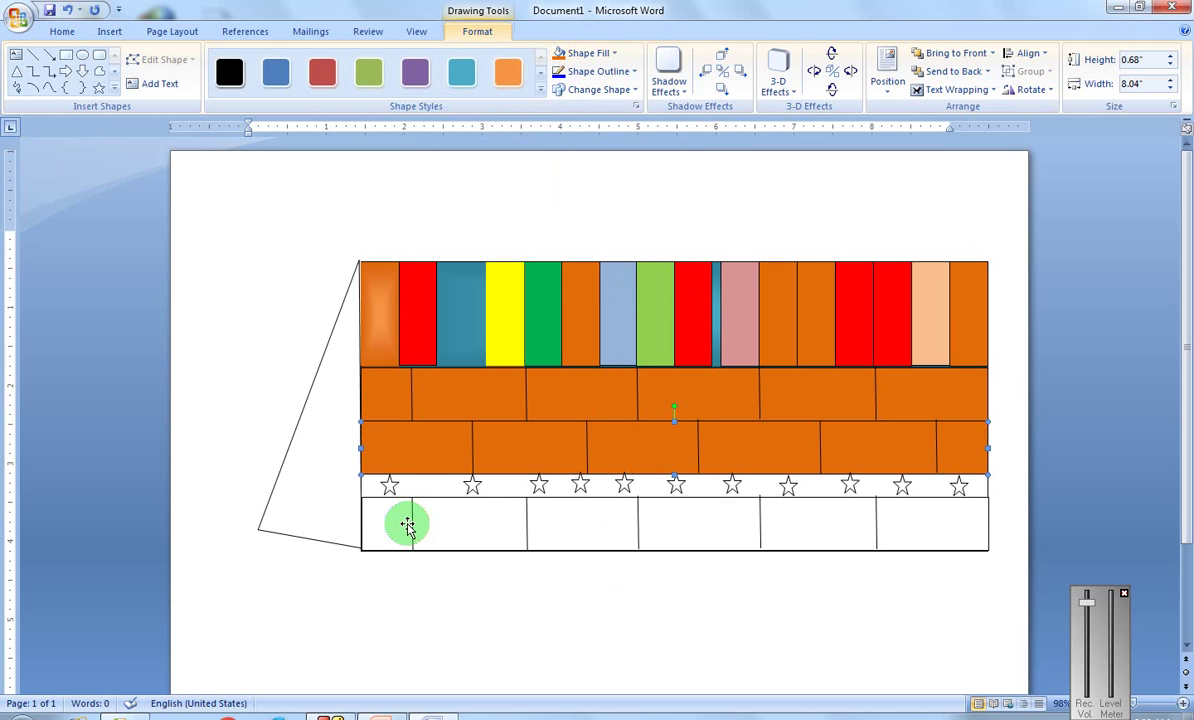
click(610, 52)
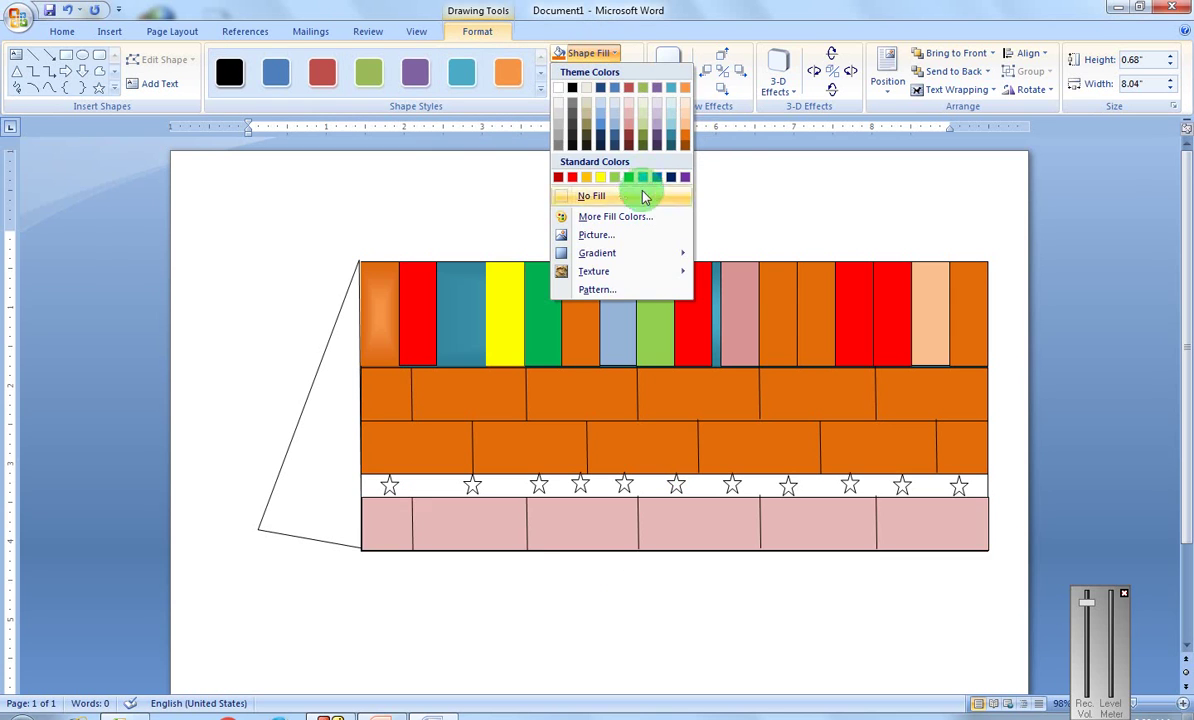
click(686, 134)
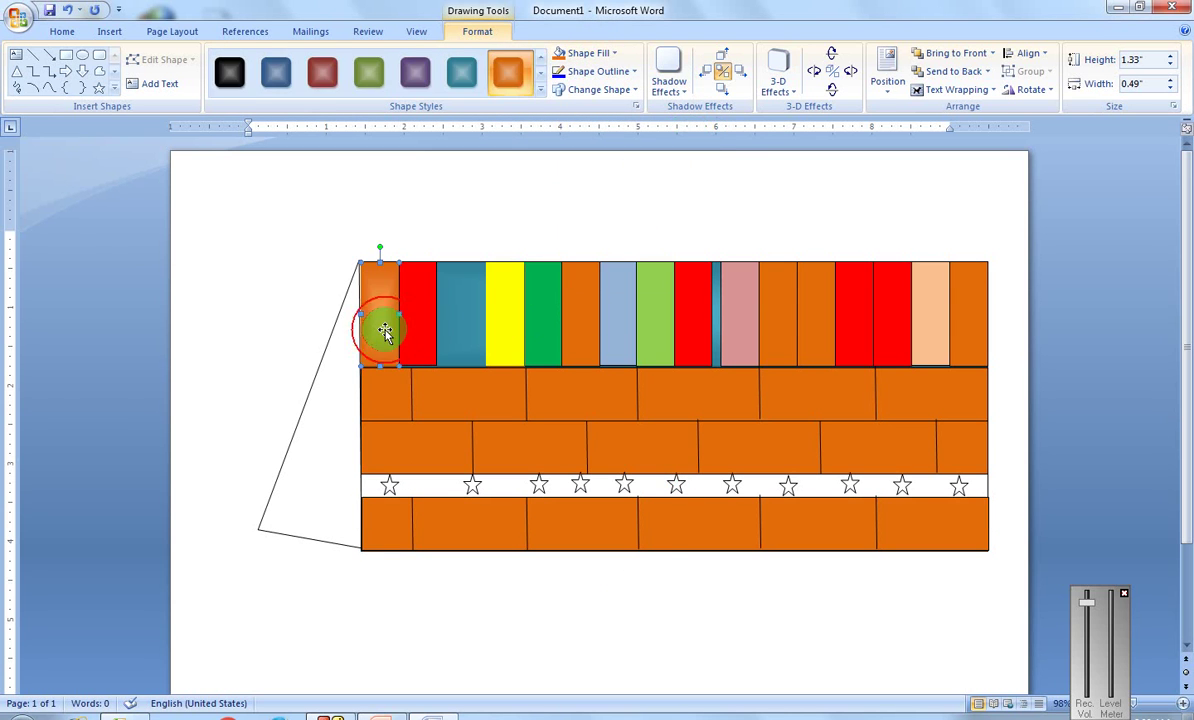
Step: Make the leftmost bar and the orange bar beside the pink bar green
click(617, 54)
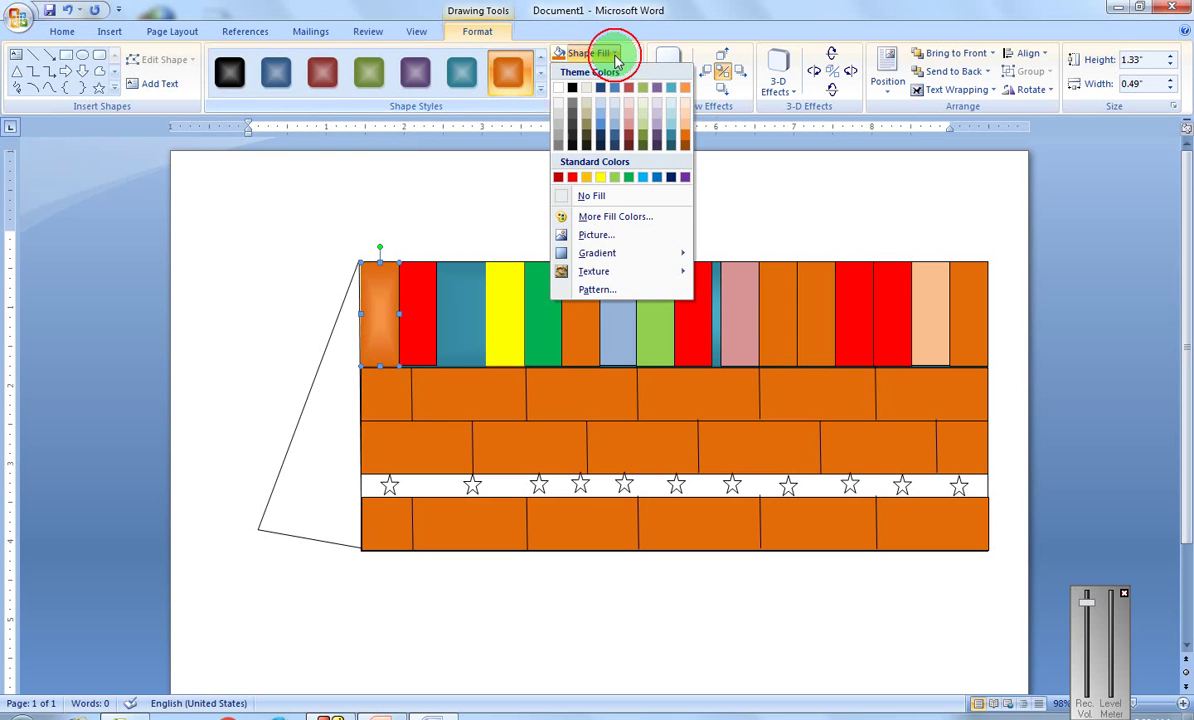
click(626, 180)
click(779, 322)
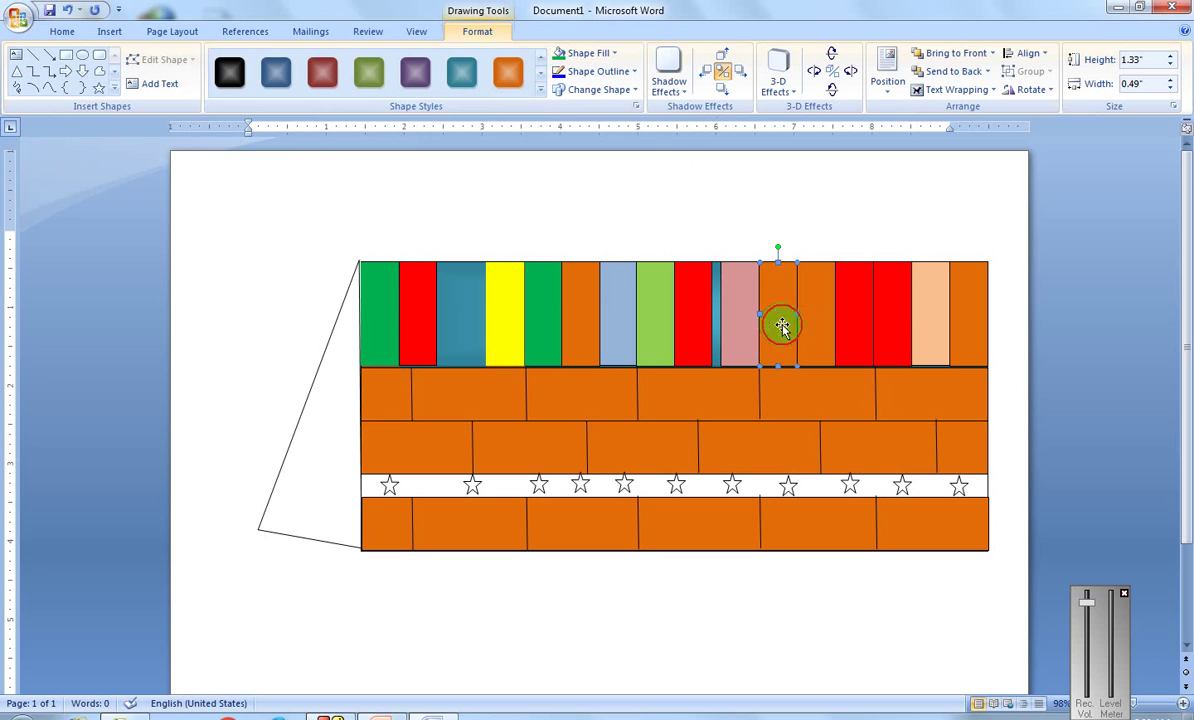
click(619, 54)
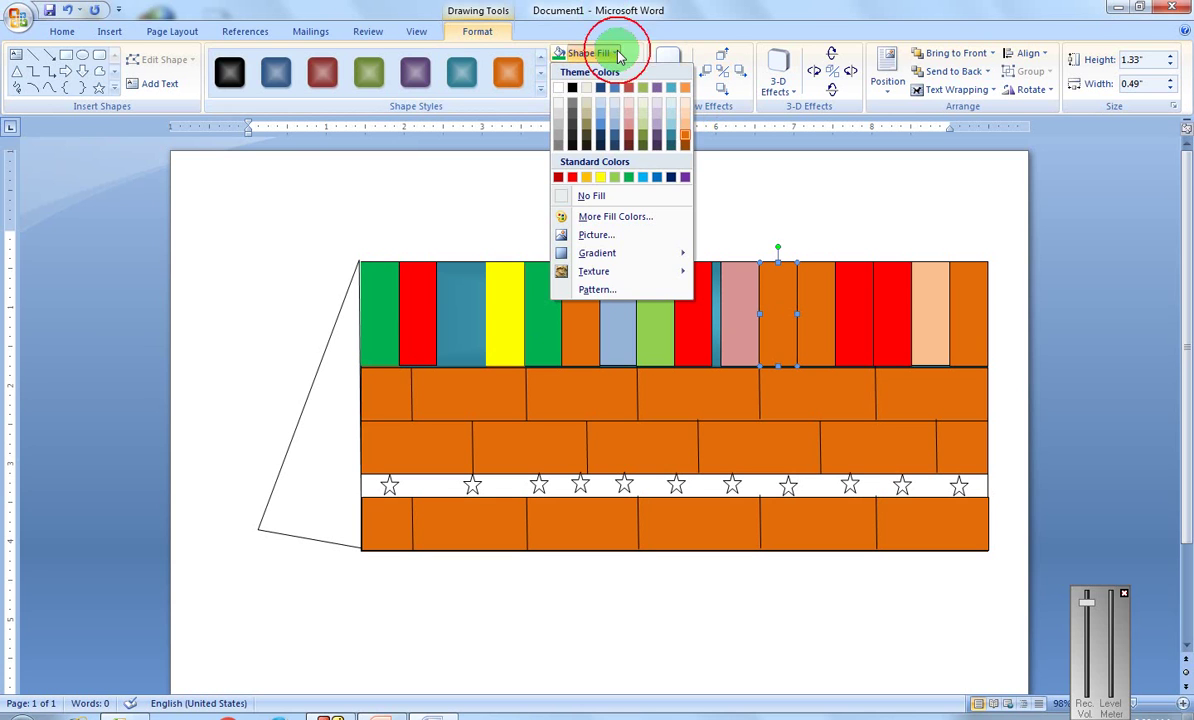
click(628, 177)
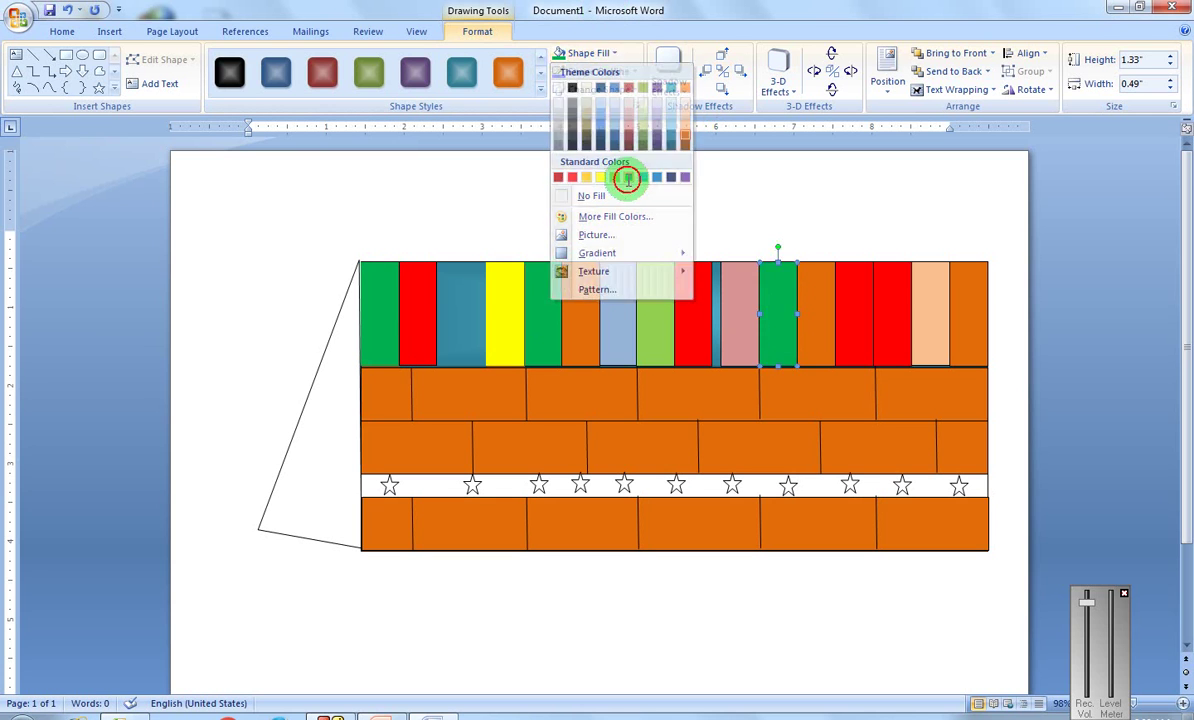
Step: Make the rightmost bar and the orange bar right of the new green bar yellow
click(961, 332)
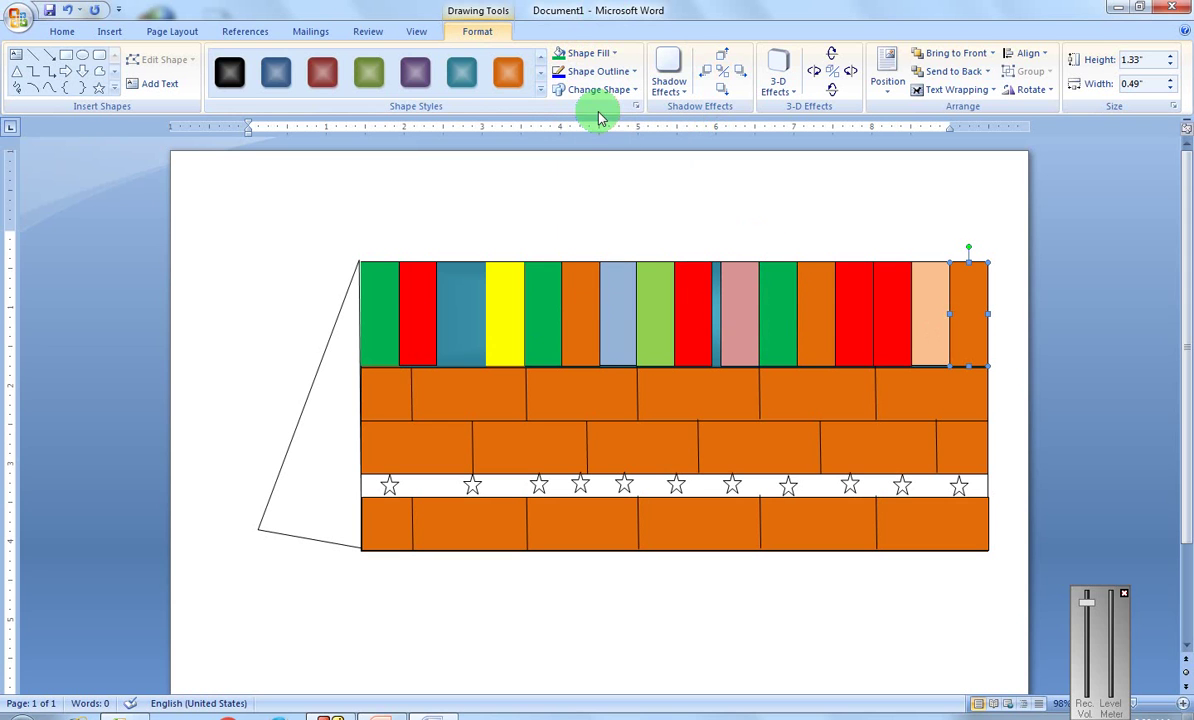
click(615, 54)
click(600, 178)
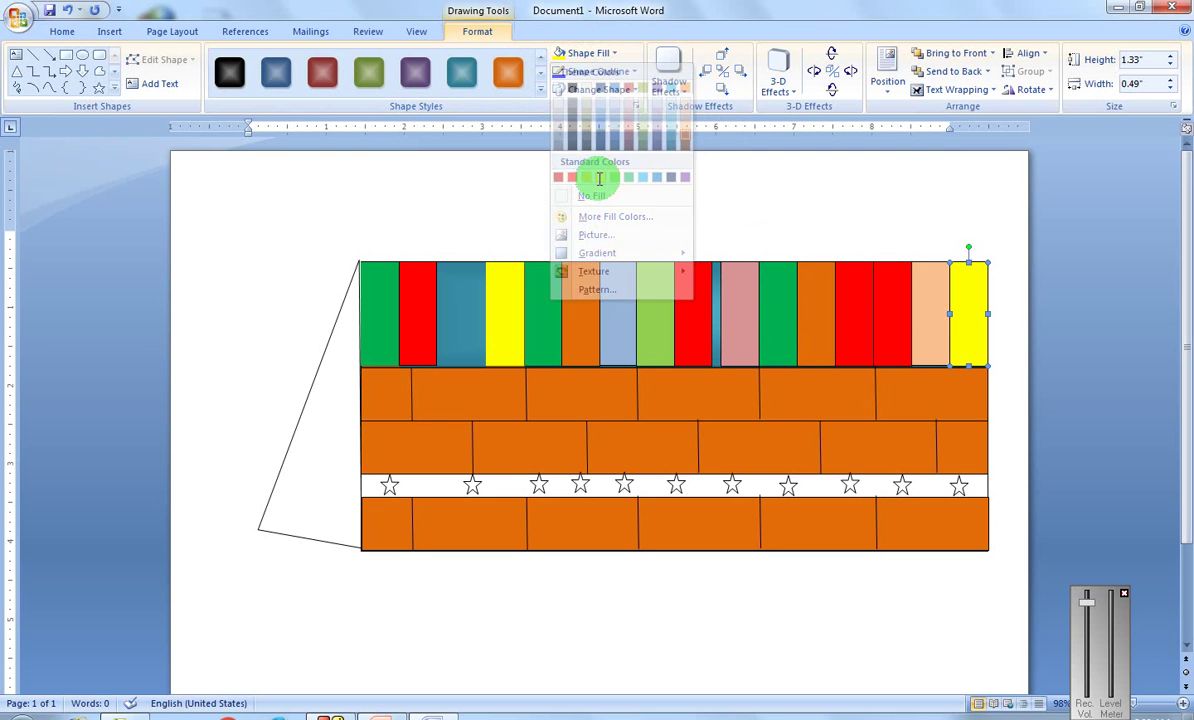
click(818, 330)
click(598, 53)
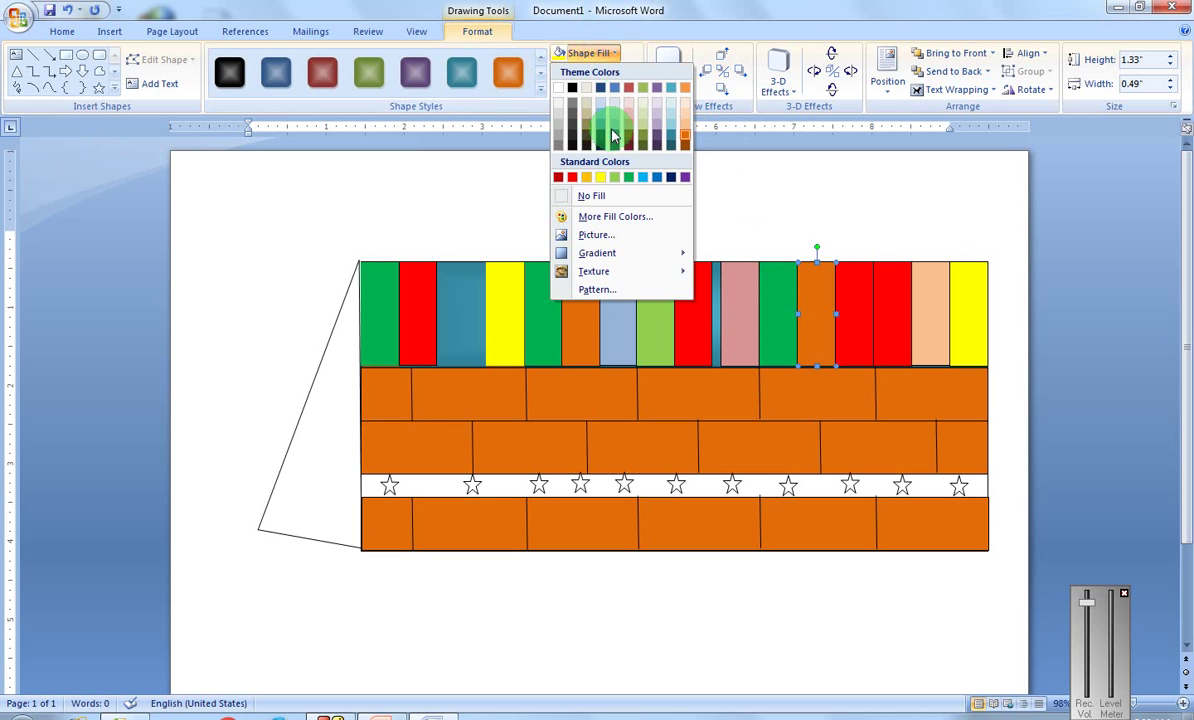
click(600, 177)
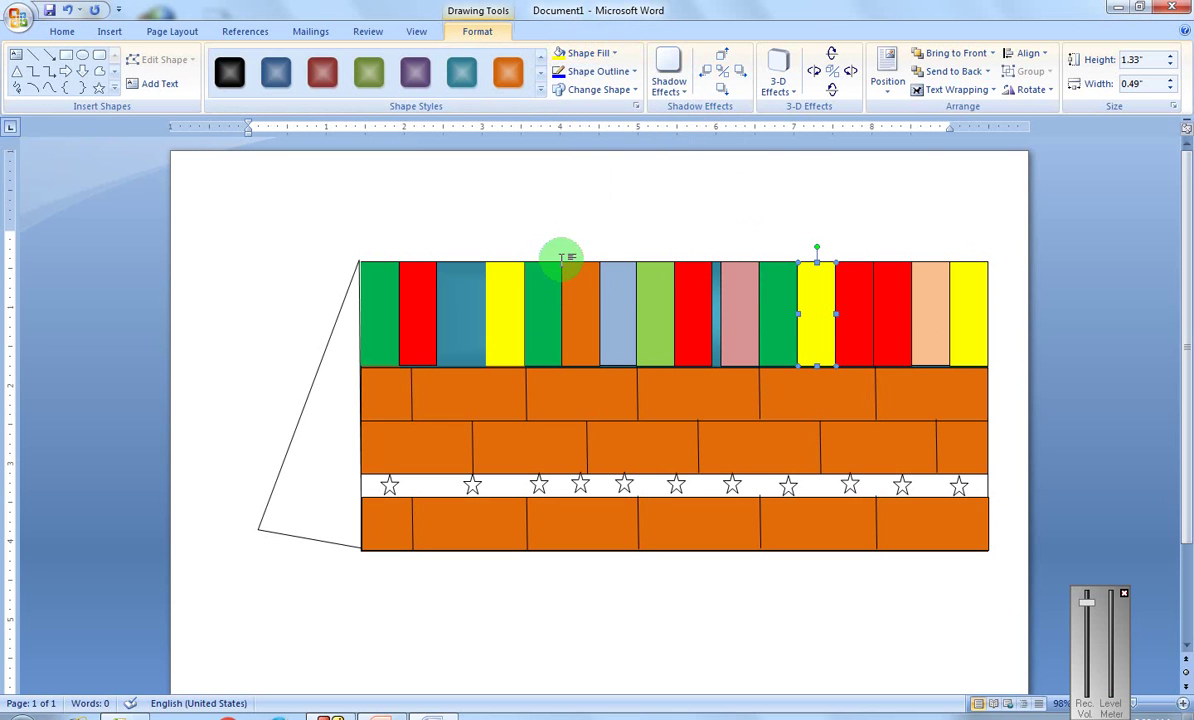
click(455, 210)
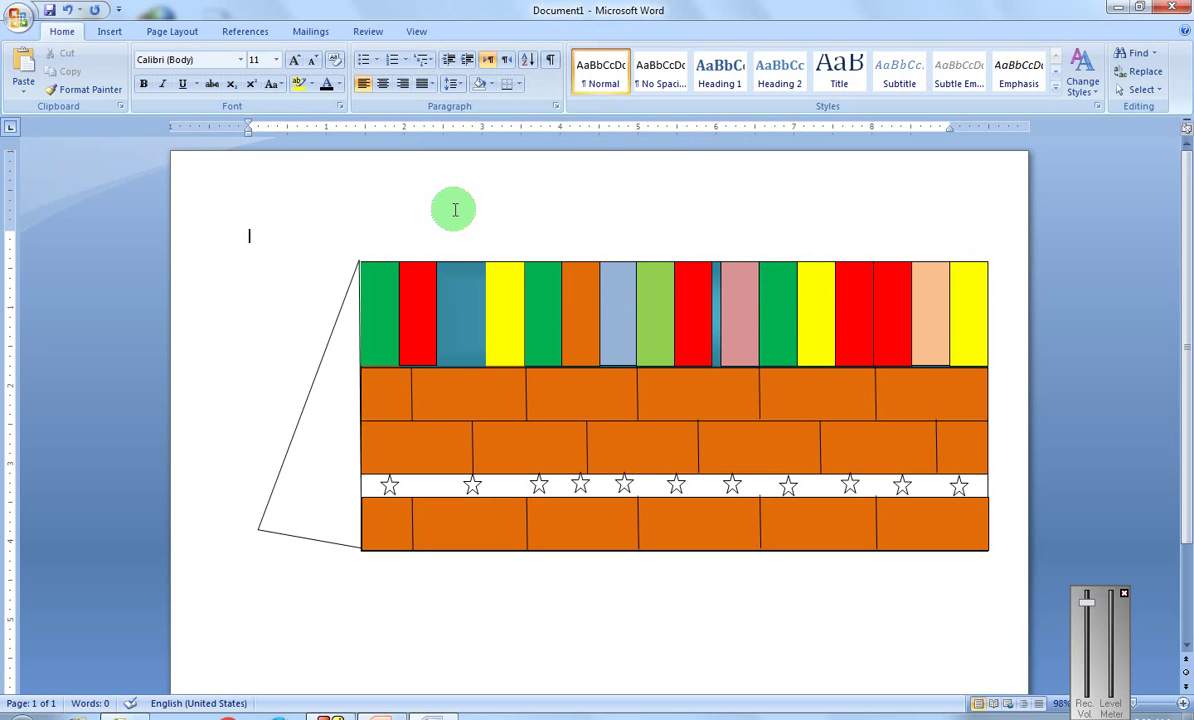
click(387, 485)
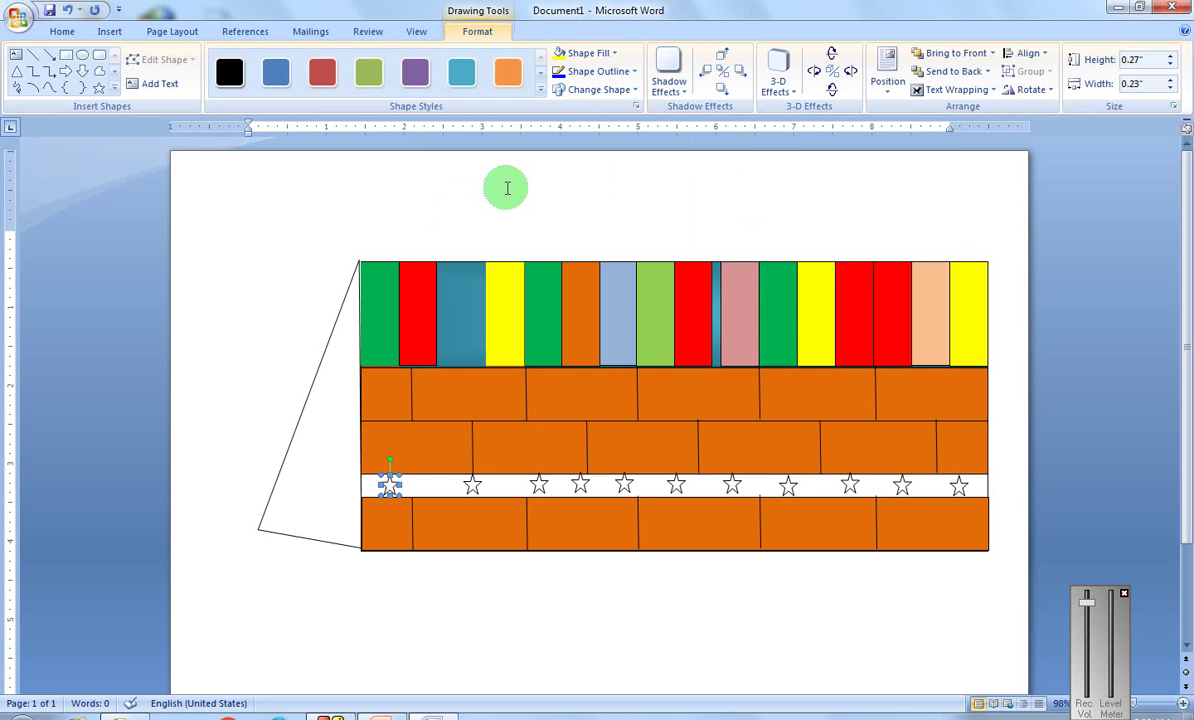
Step: Fill the first three stars in the strip yellow, red and orange
click(615, 55)
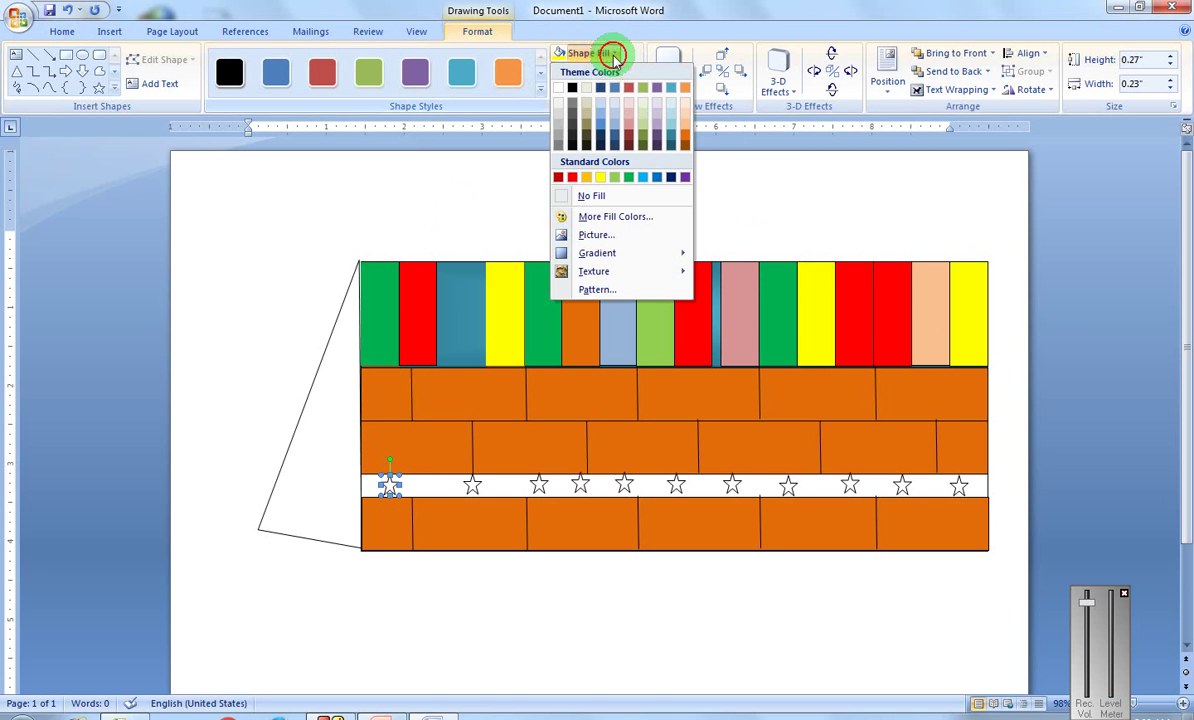
click(599, 177)
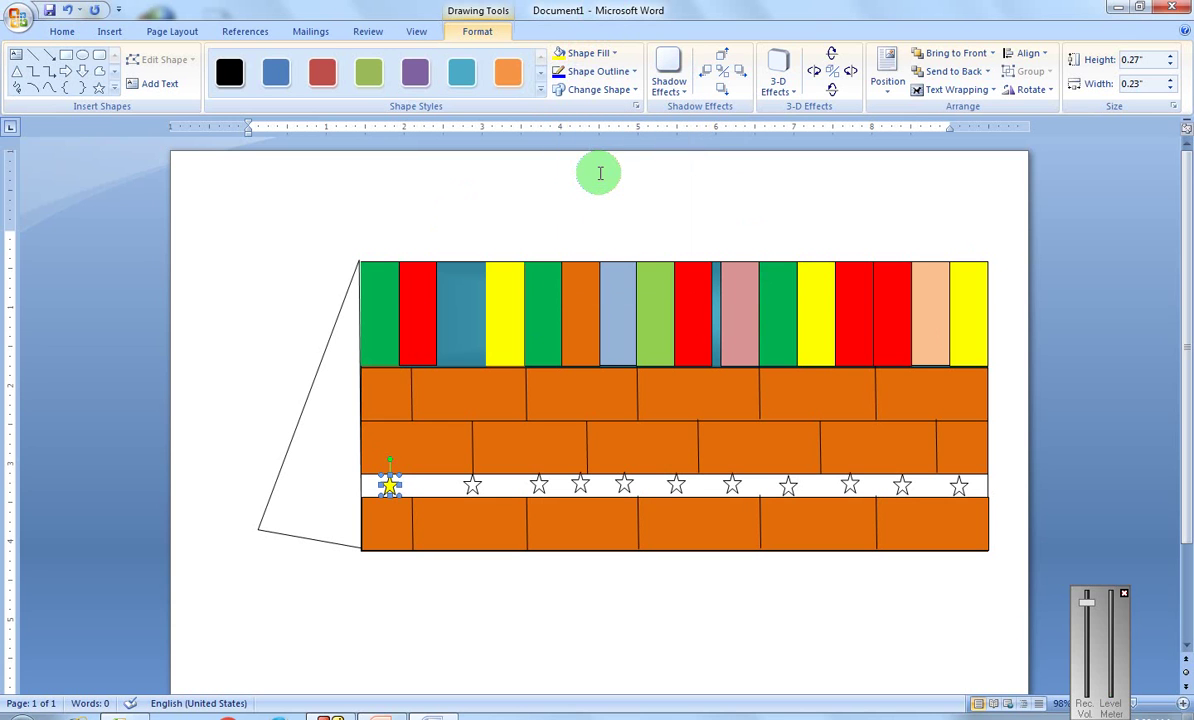
click(472, 485)
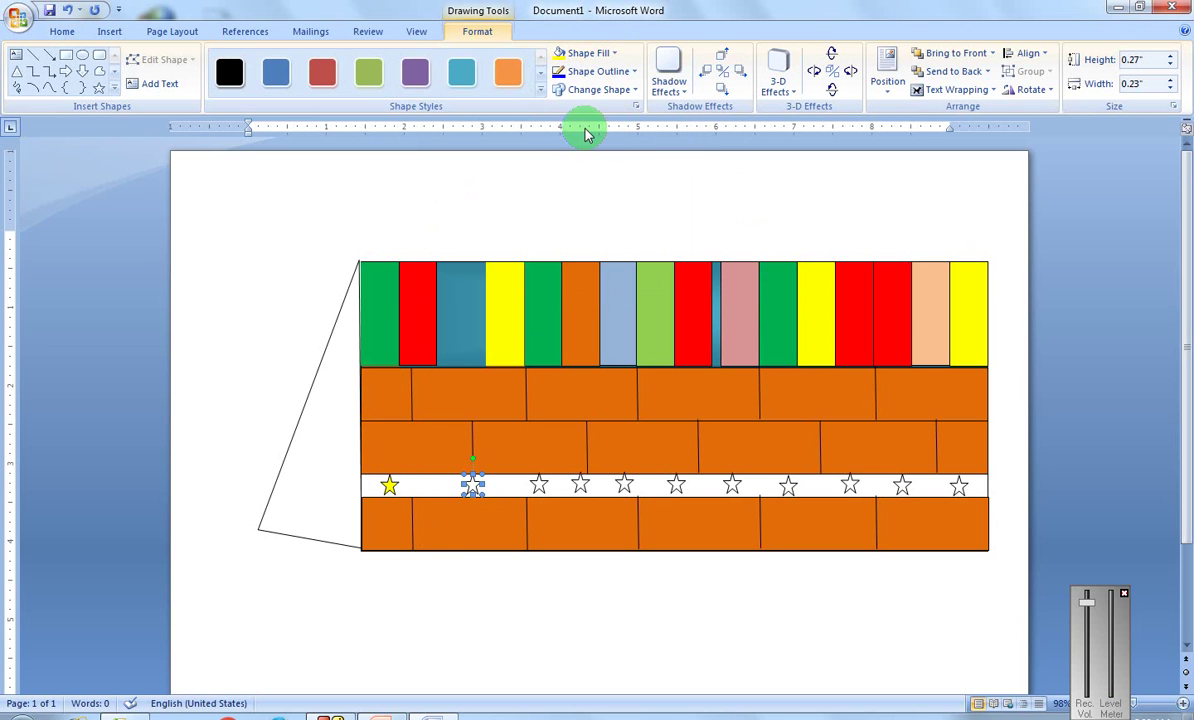
click(614, 55)
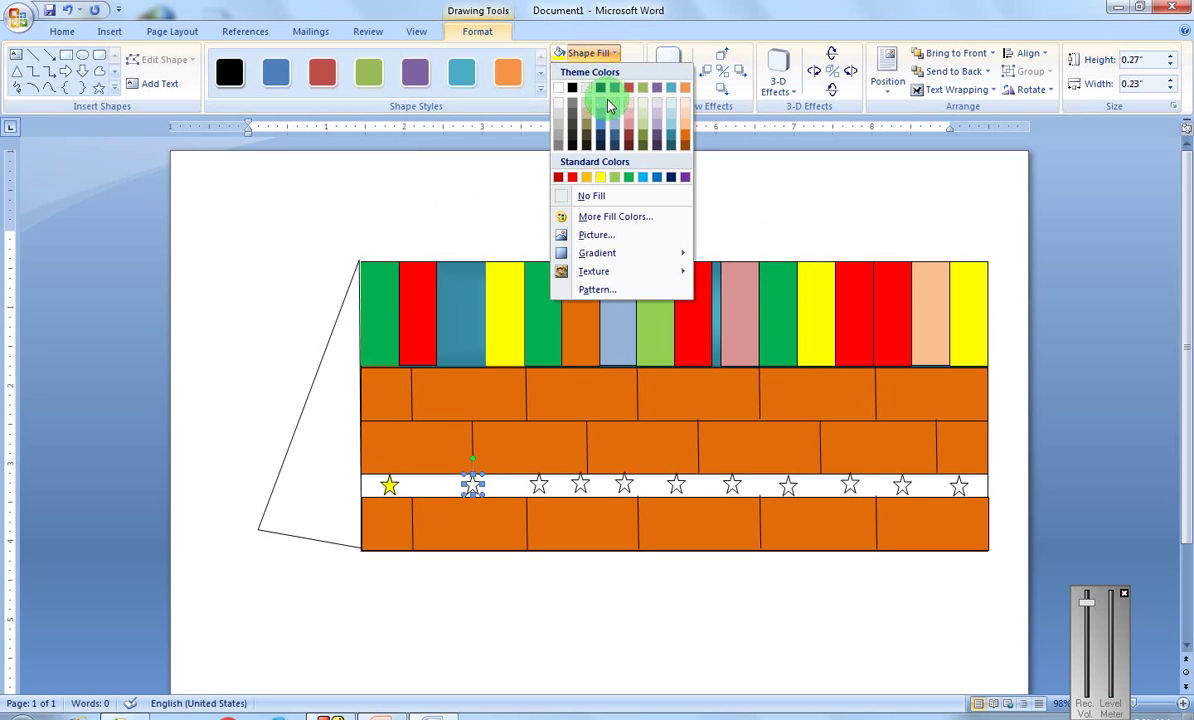
click(568, 178)
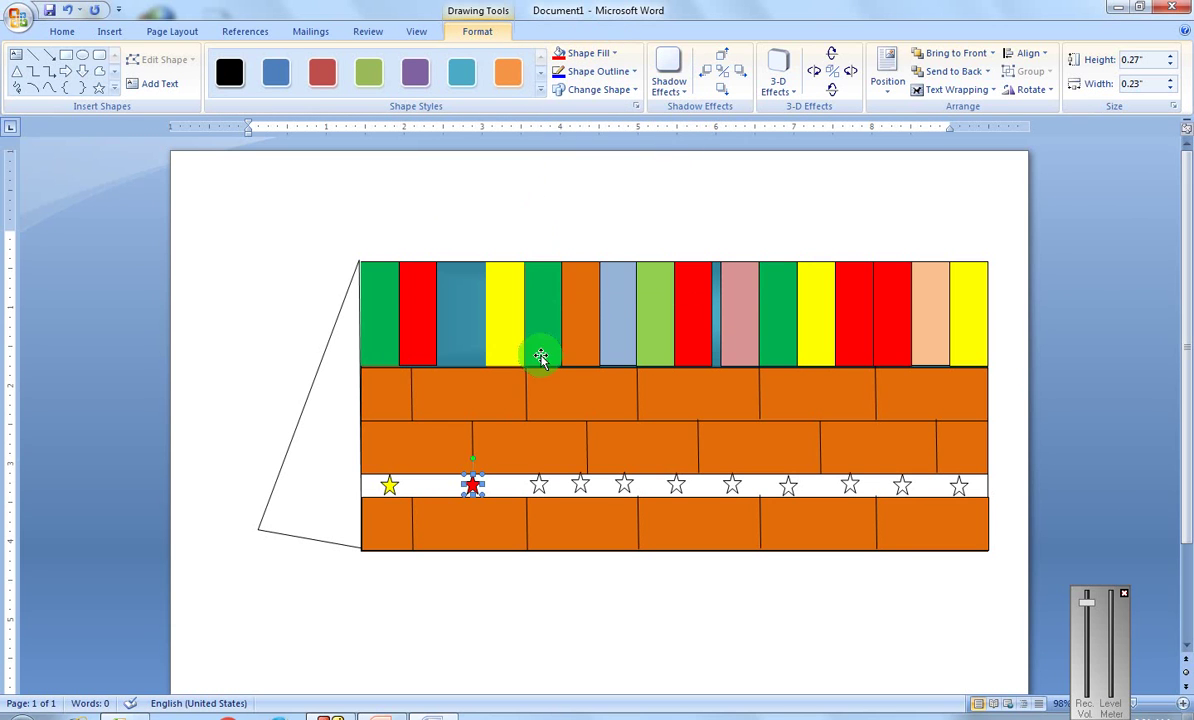
click(539, 484)
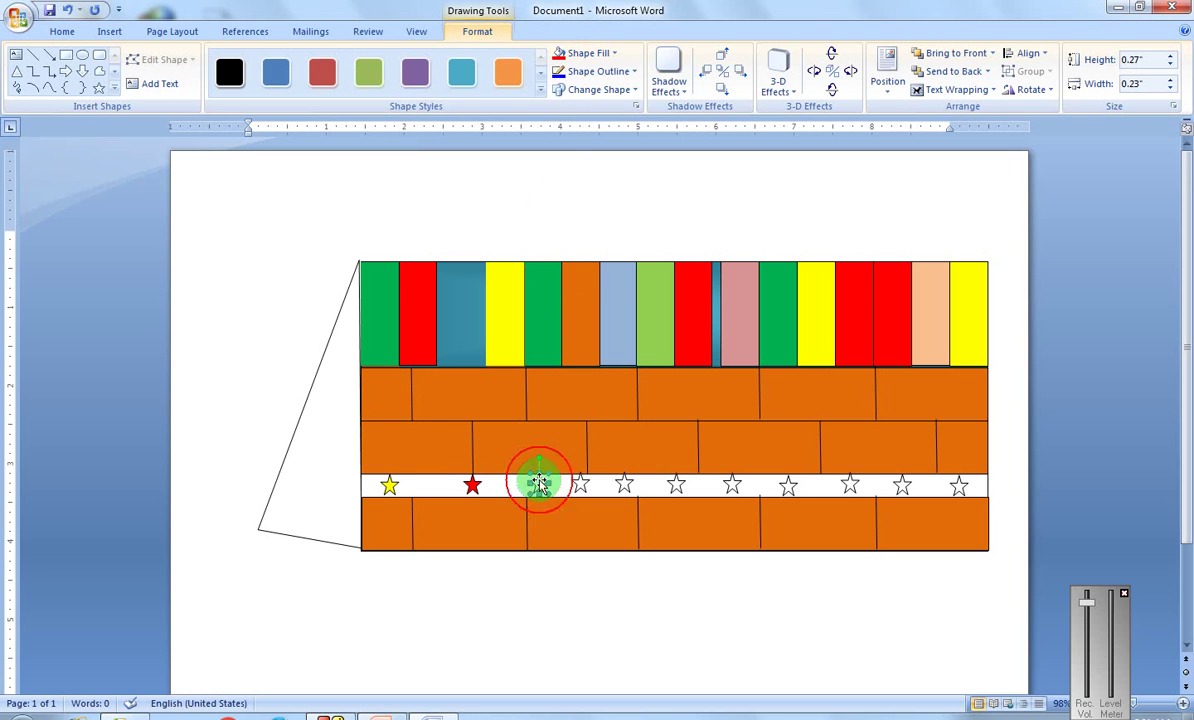
click(618, 62)
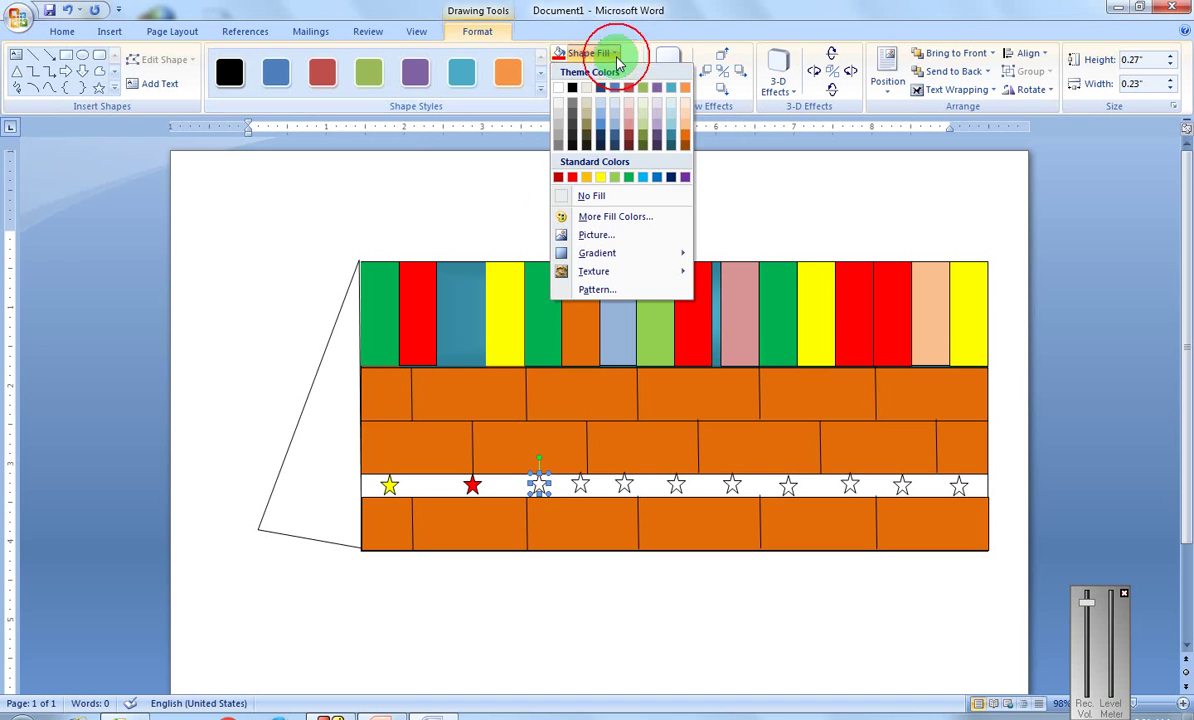
click(587, 178)
click(253, 288)
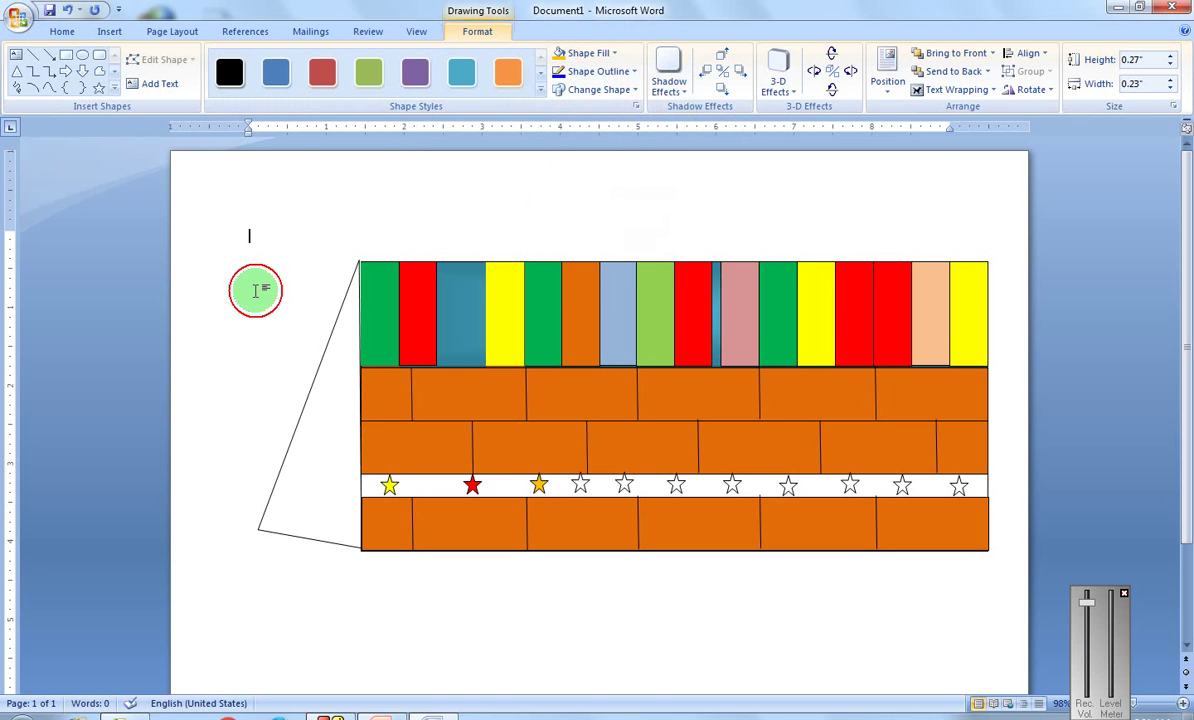
click(110, 32)
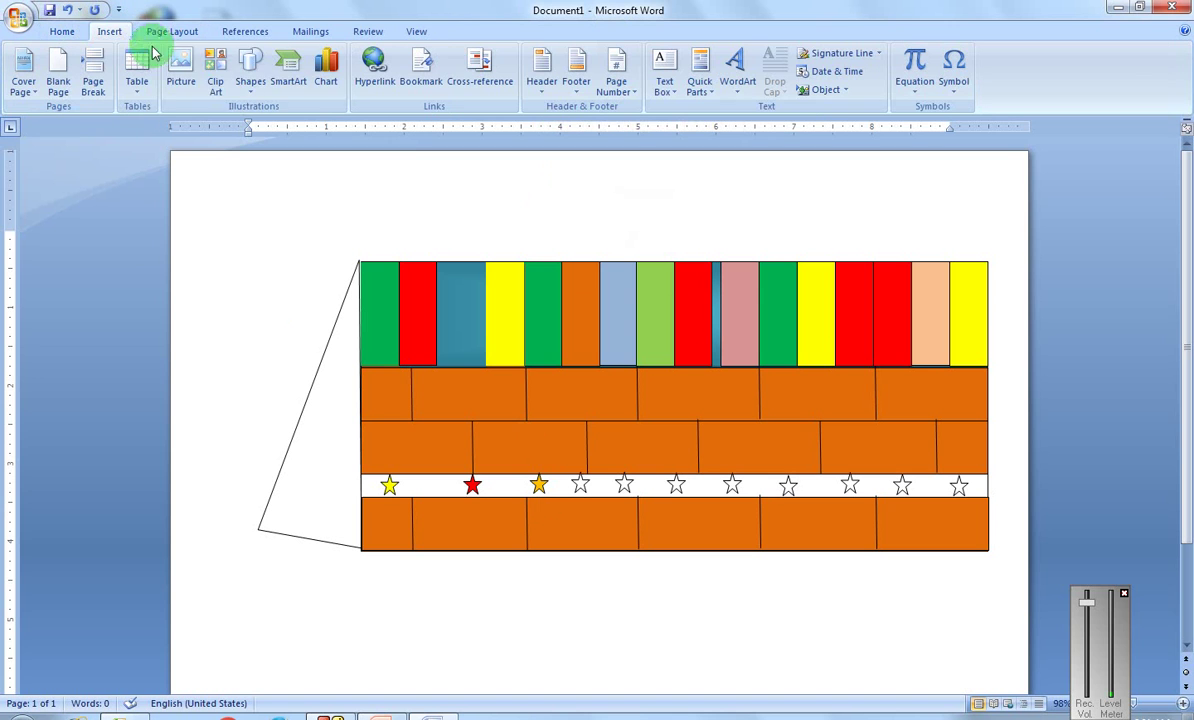
Step: Draw a short horizontal line across the side panel along the bricks' top edge
click(247, 92)
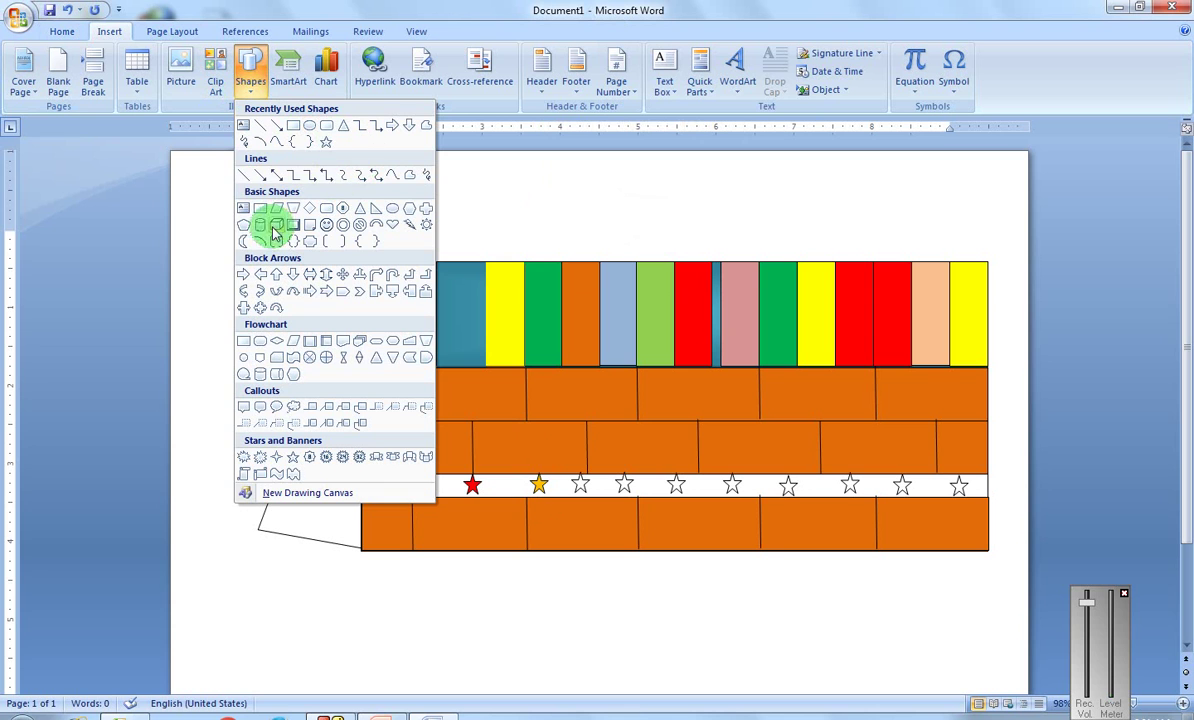
click(247, 178)
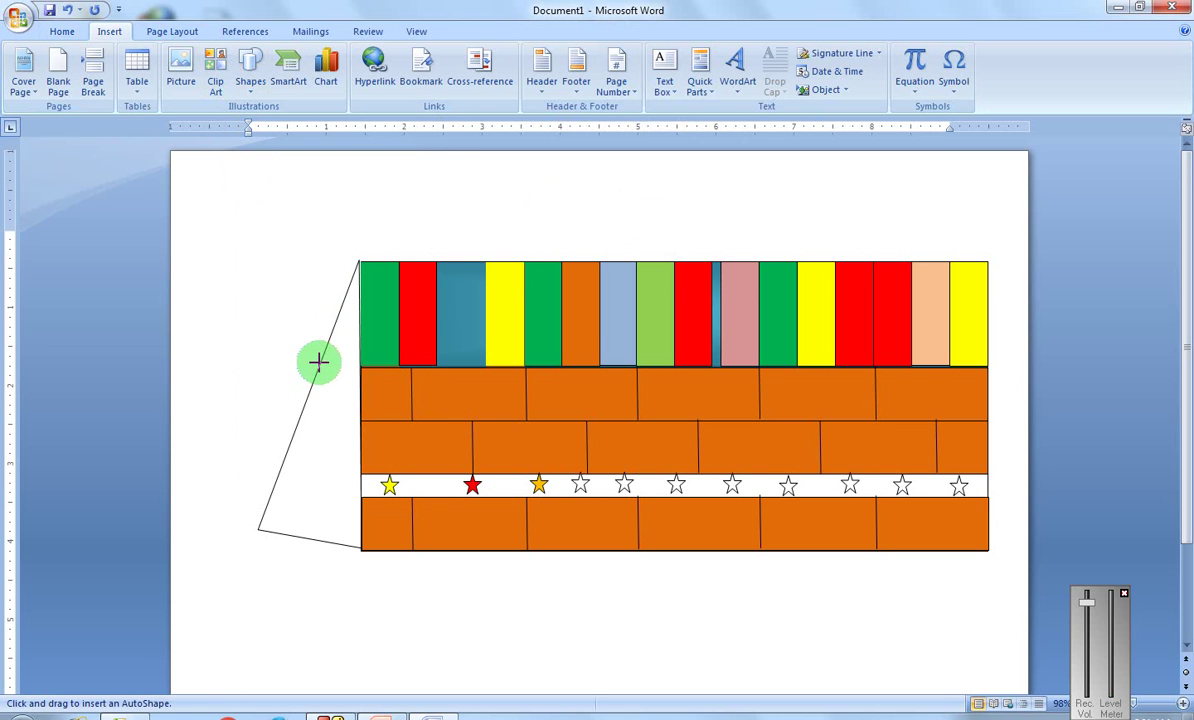
drag(320, 366, 370, 371)
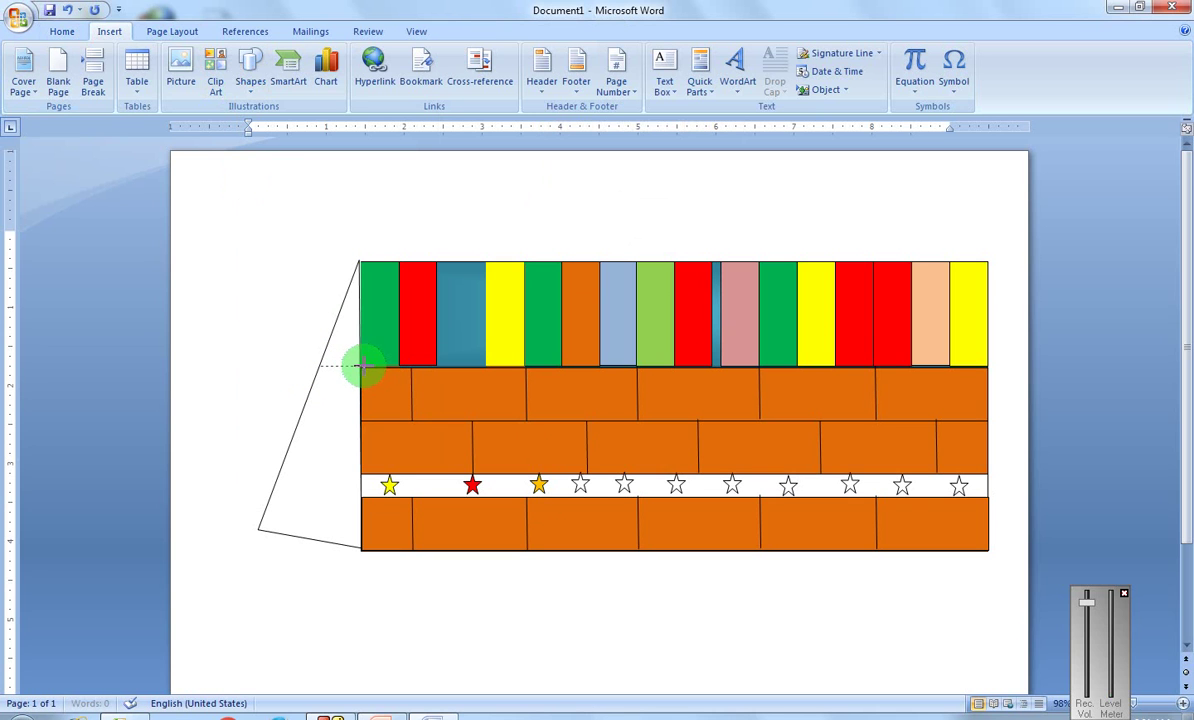
drag(358, 369, 361, 368)
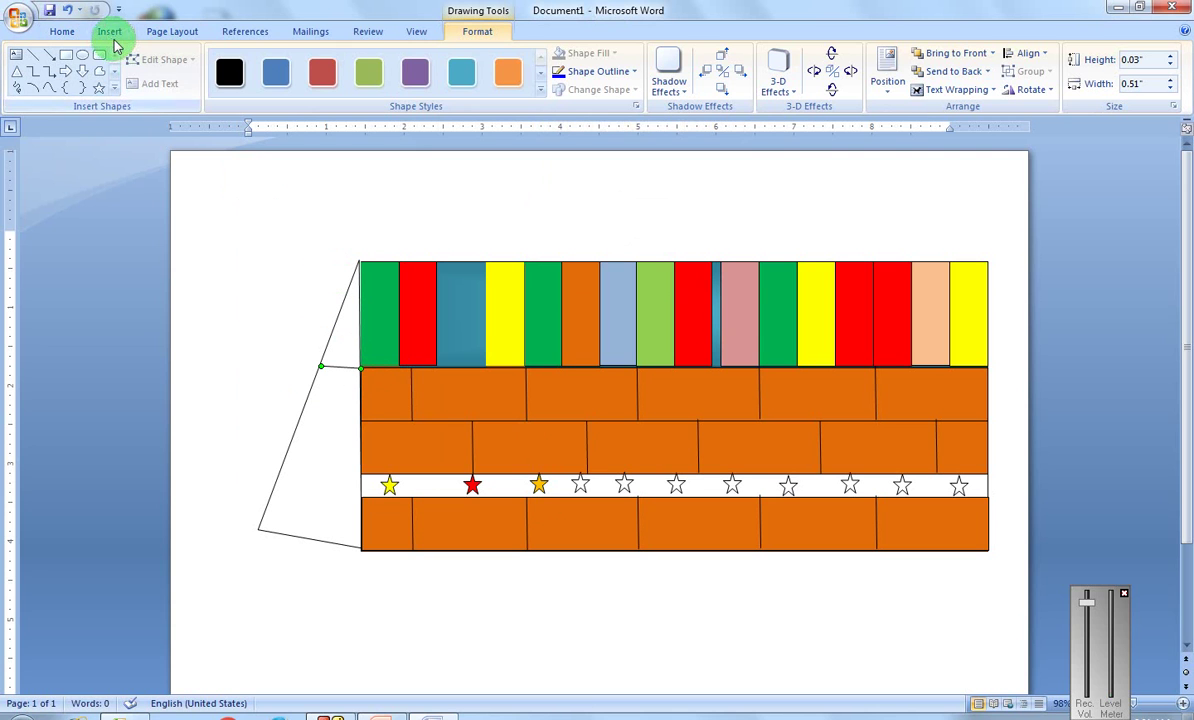
Step: Draw a small narrow oval in the upper part of the side panel
click(84, 56)
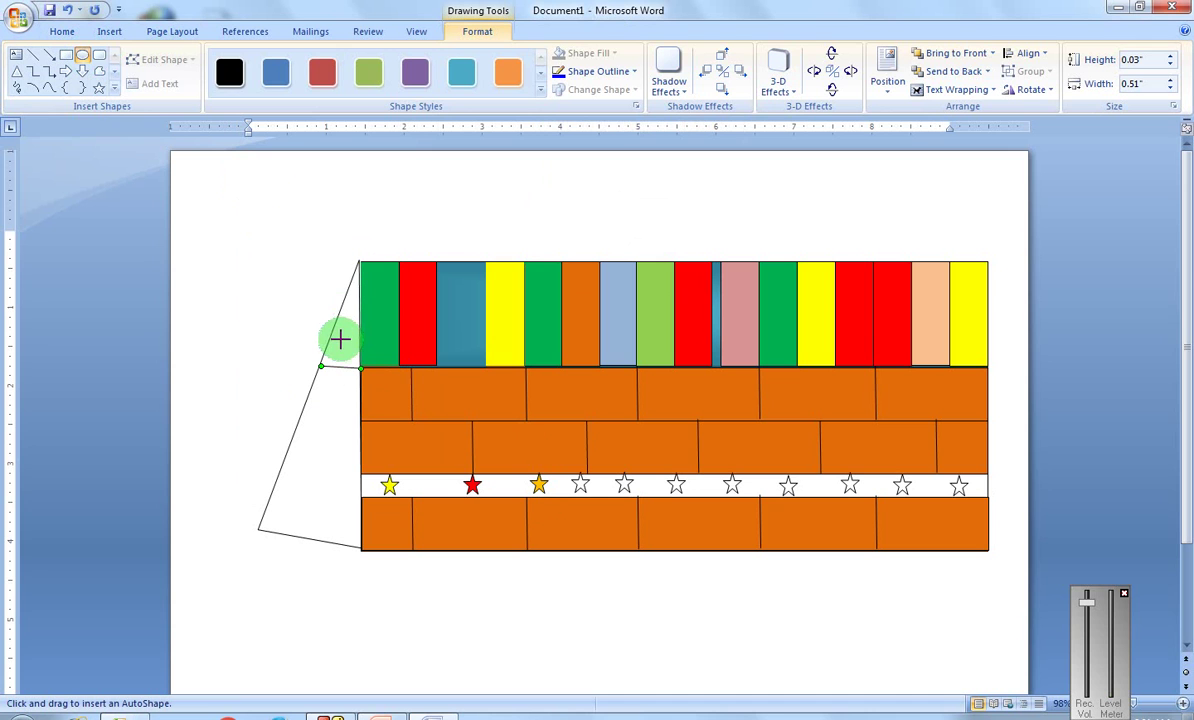
drag(335, 328, 341, 343)
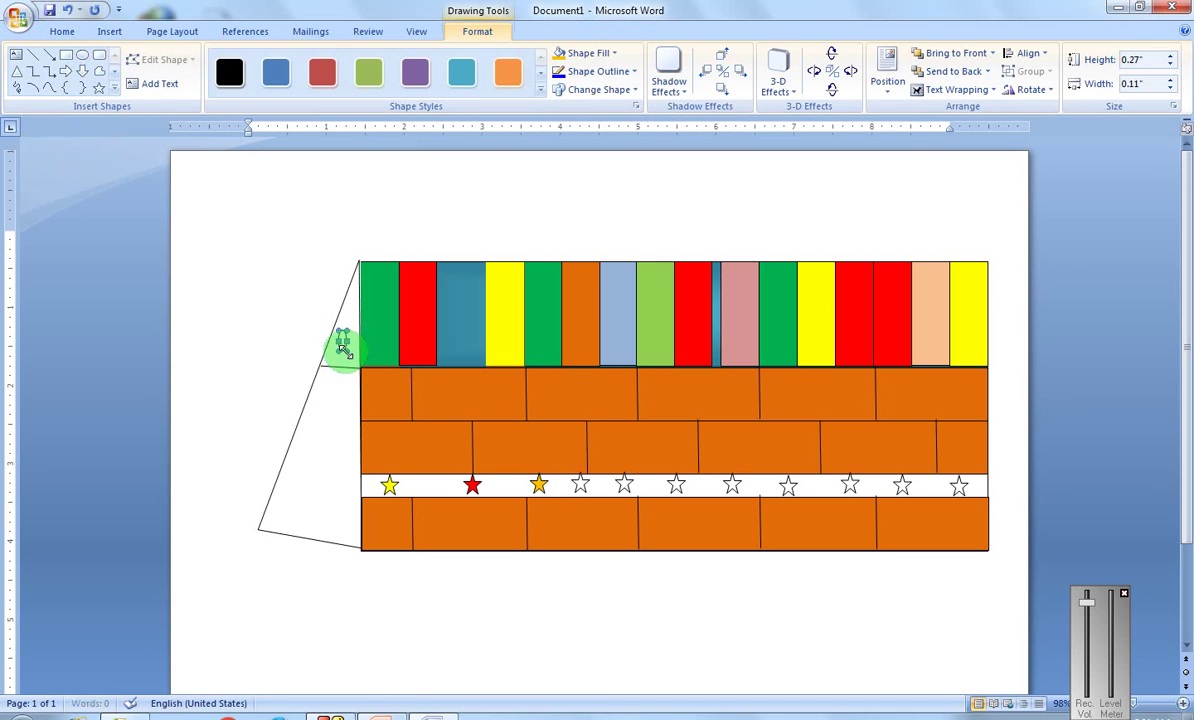
click(345, 396)
click(152, 53)
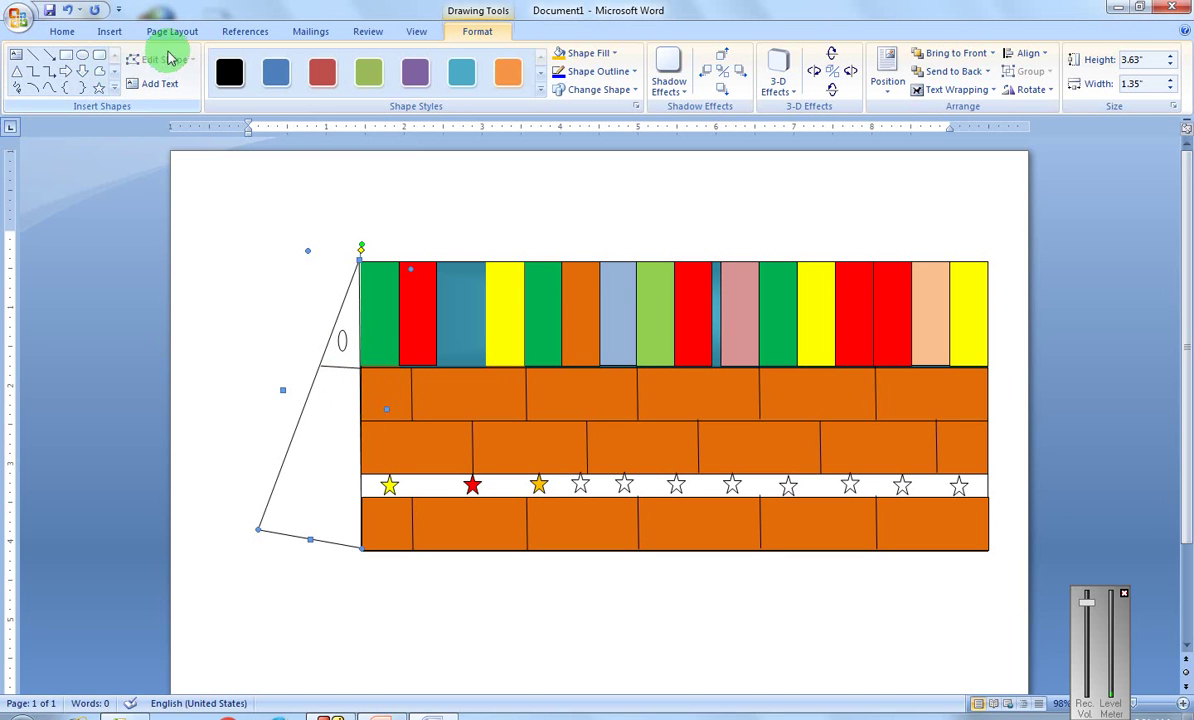
click(109, 32)
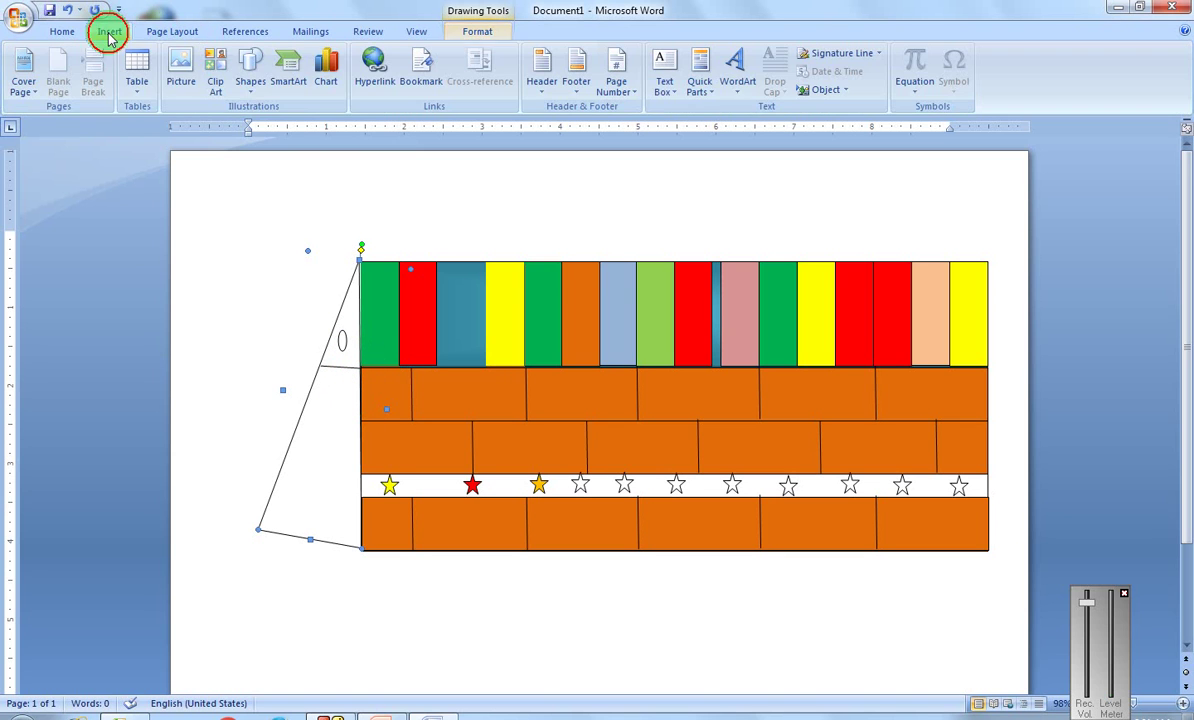
click(247, 68)
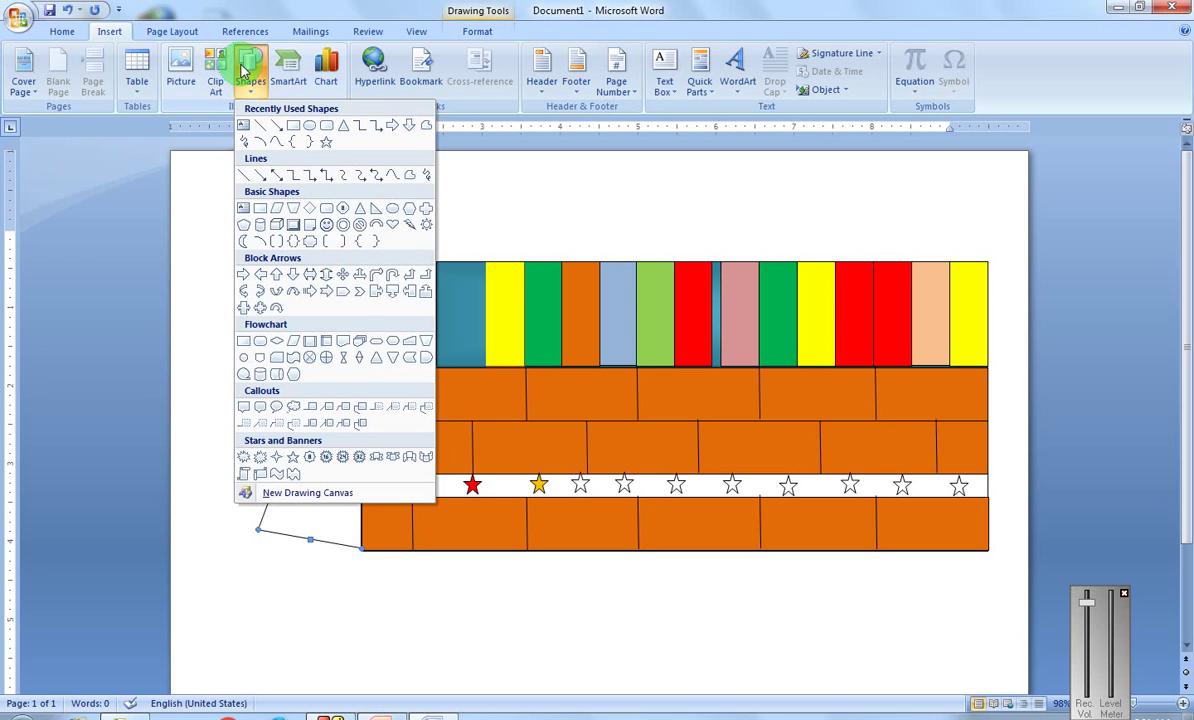
Step: Draw a tall rounded rectangle in the lower side panel, nudged and tilted slightly clockwise
click(328, 128)
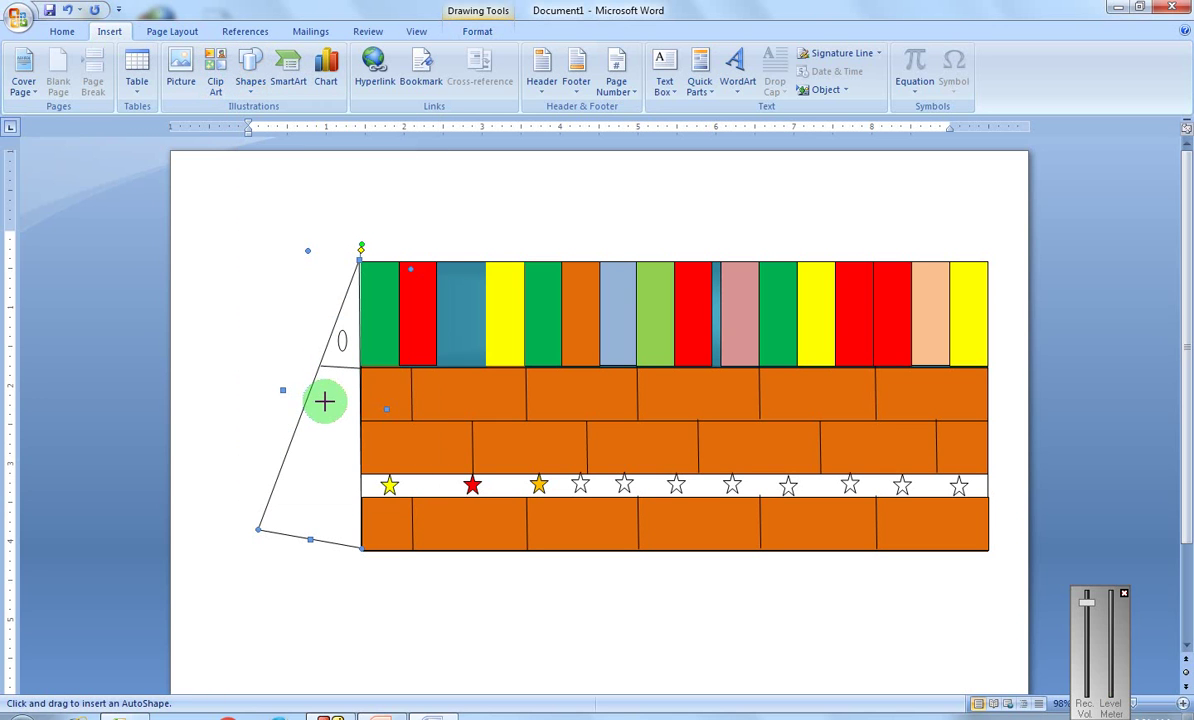
drag(316, 406, 354, 507)
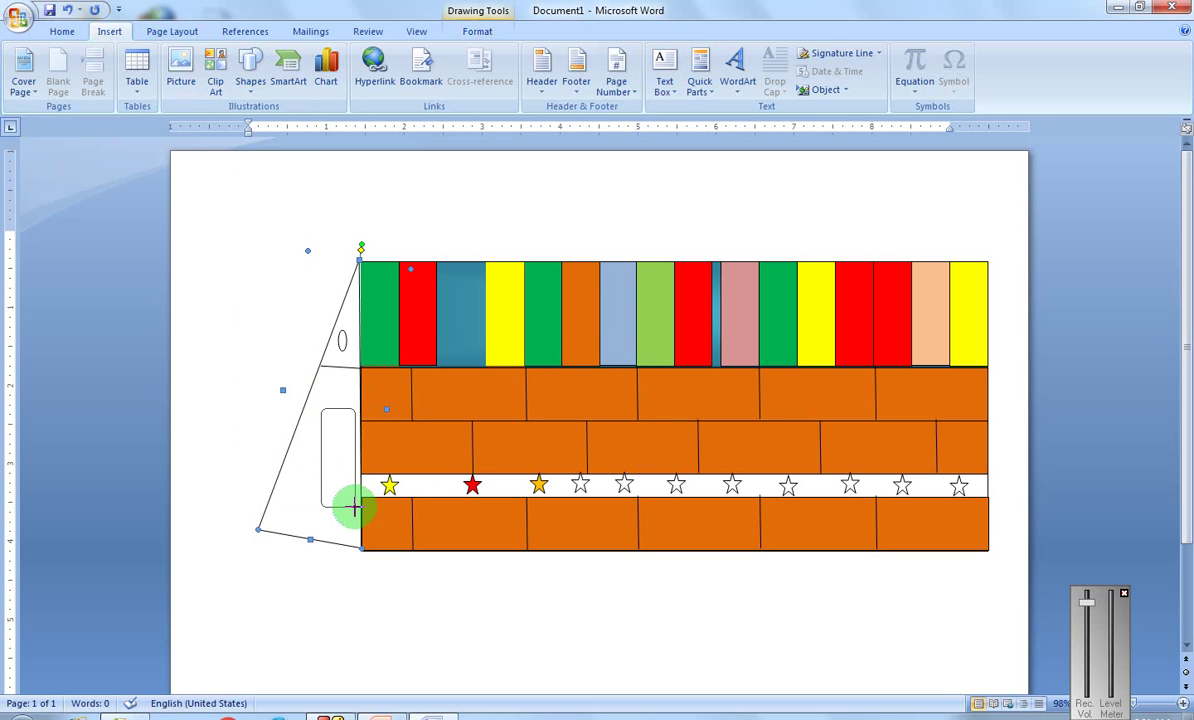
drag(354, 509, 352, 508)
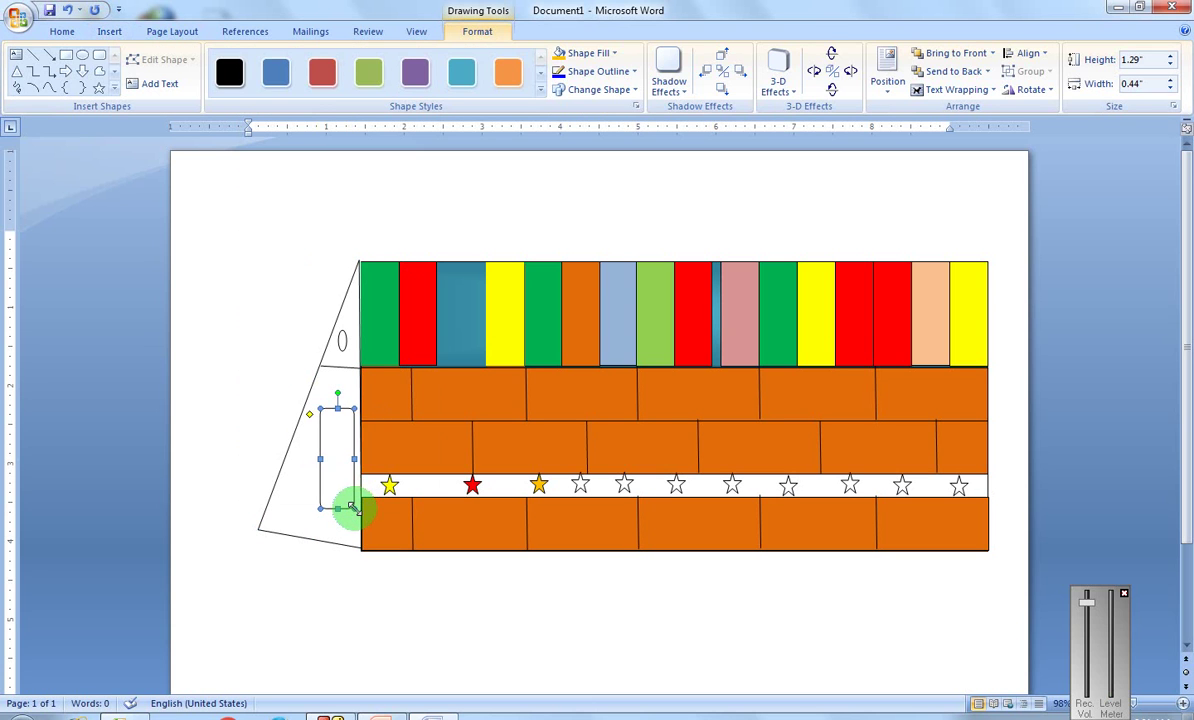
key(Left)
key(Left)
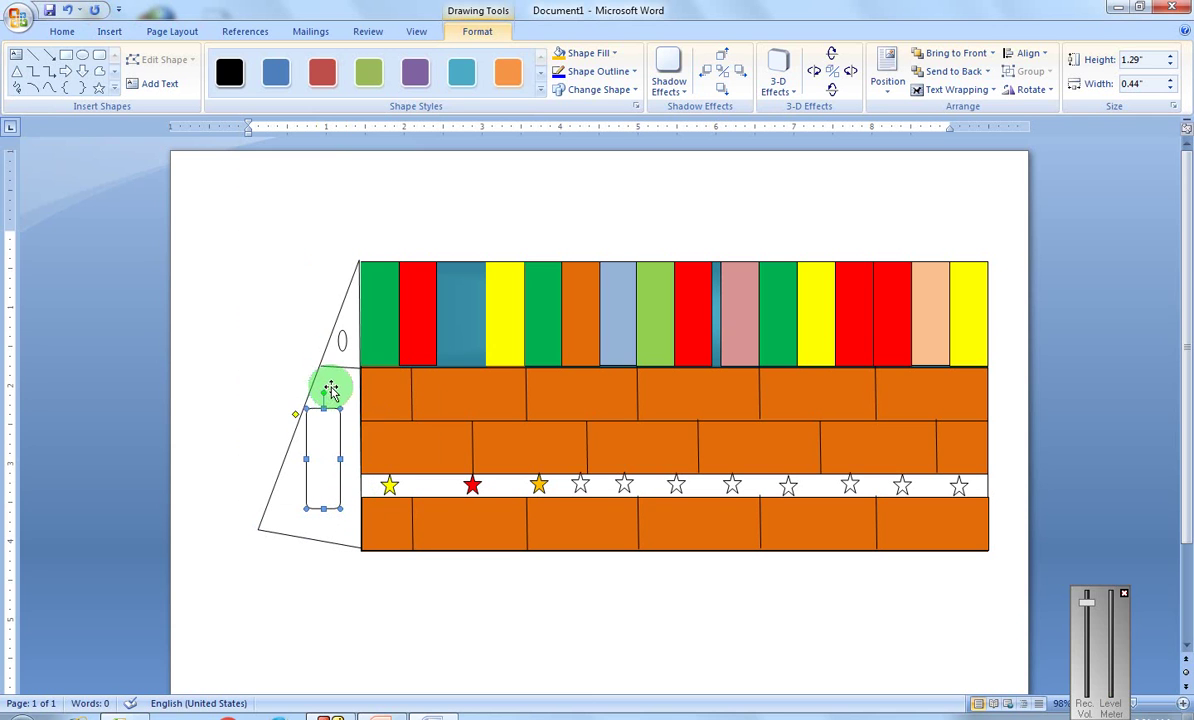
drag(325, 392, 335, 422)
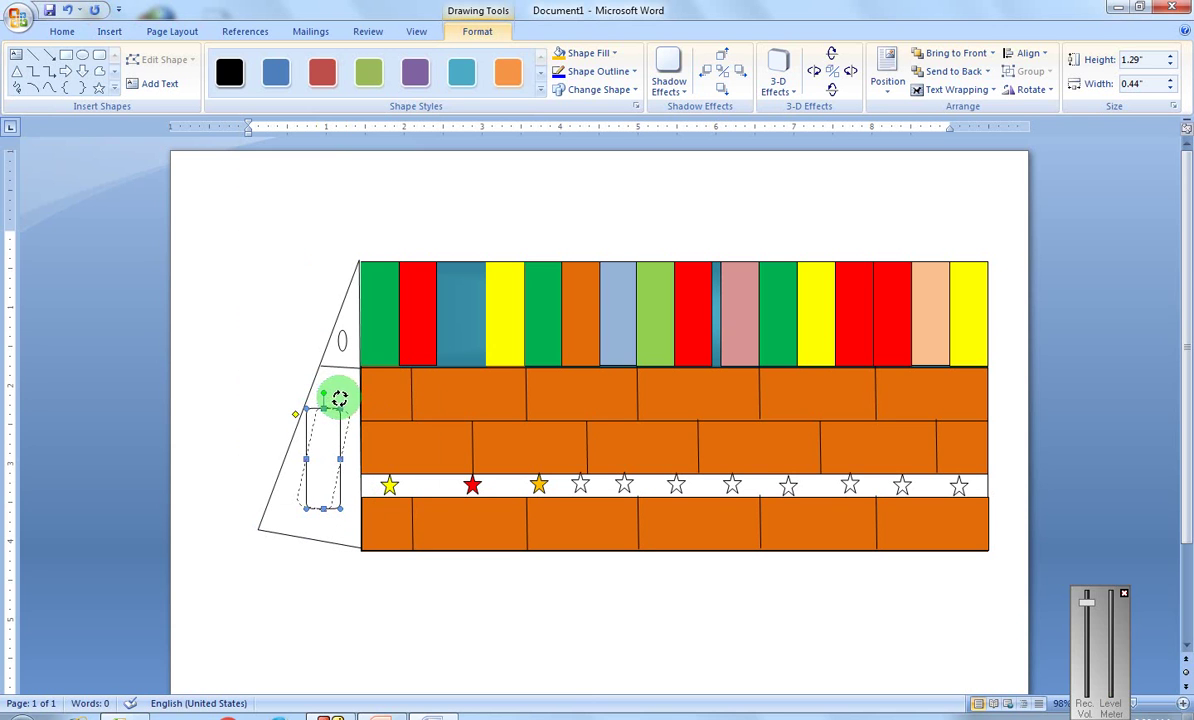
click(295, 495)
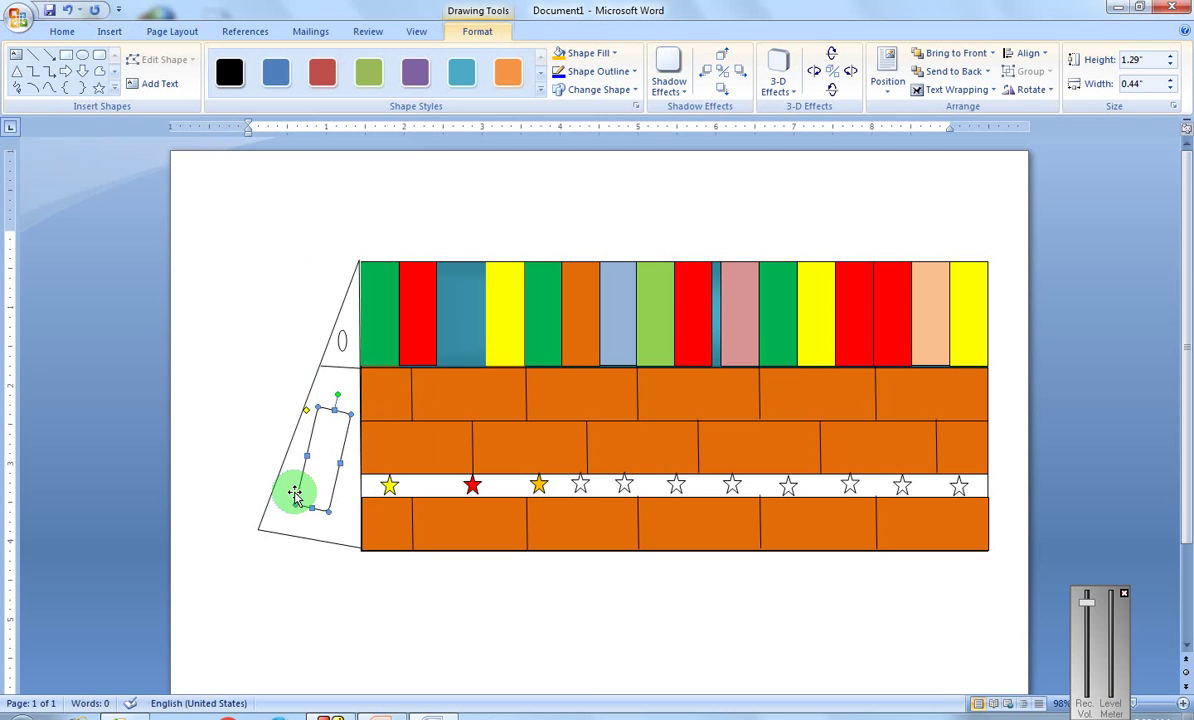
key(Down)
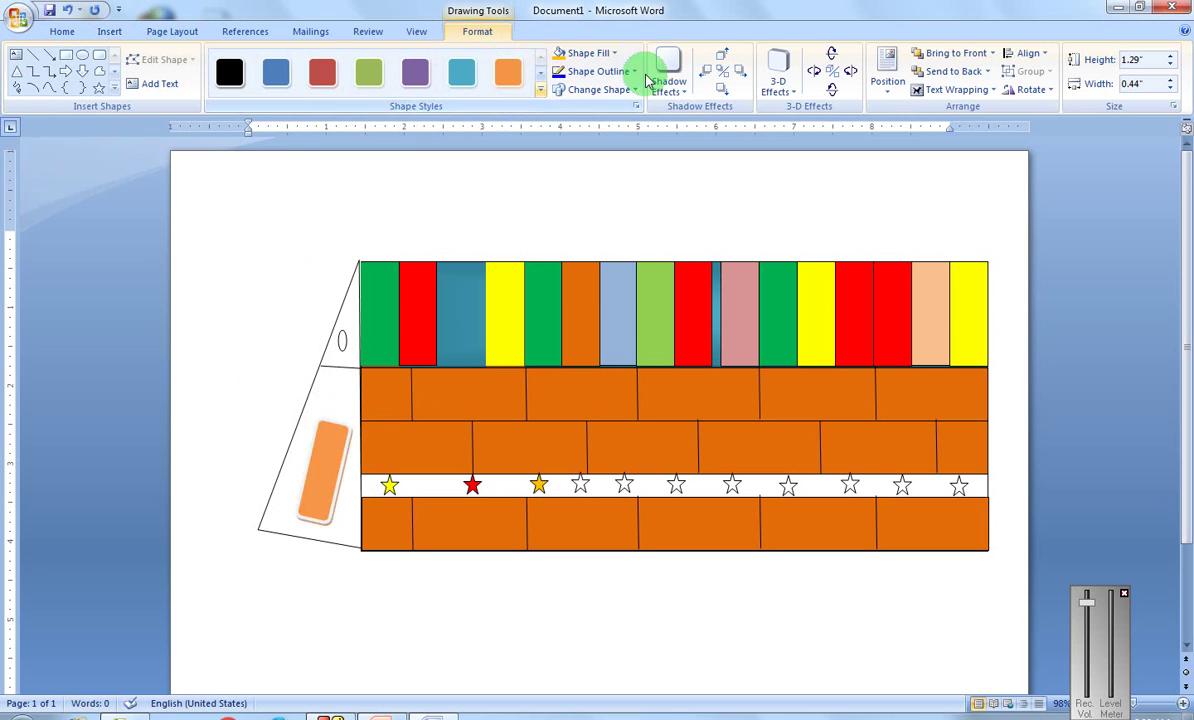
Step: Fill the rounded rectangle red and widen it to about 1.29" by 0.53"
click(614, 52)
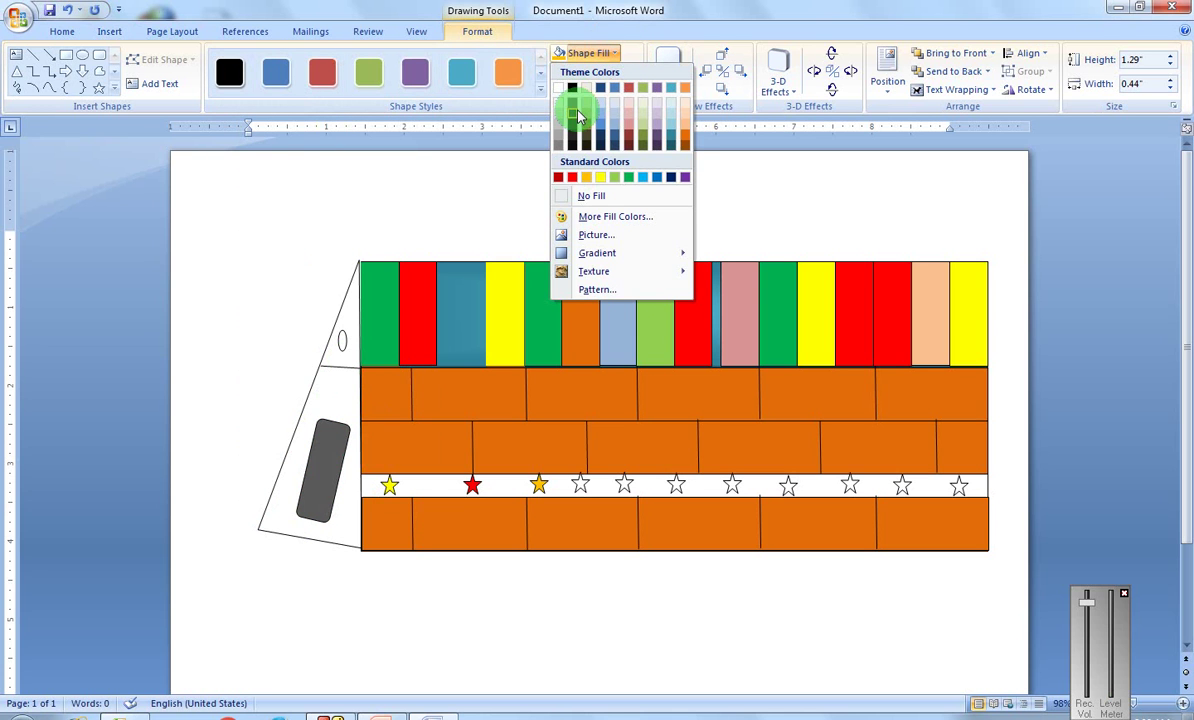
click(568, 178)
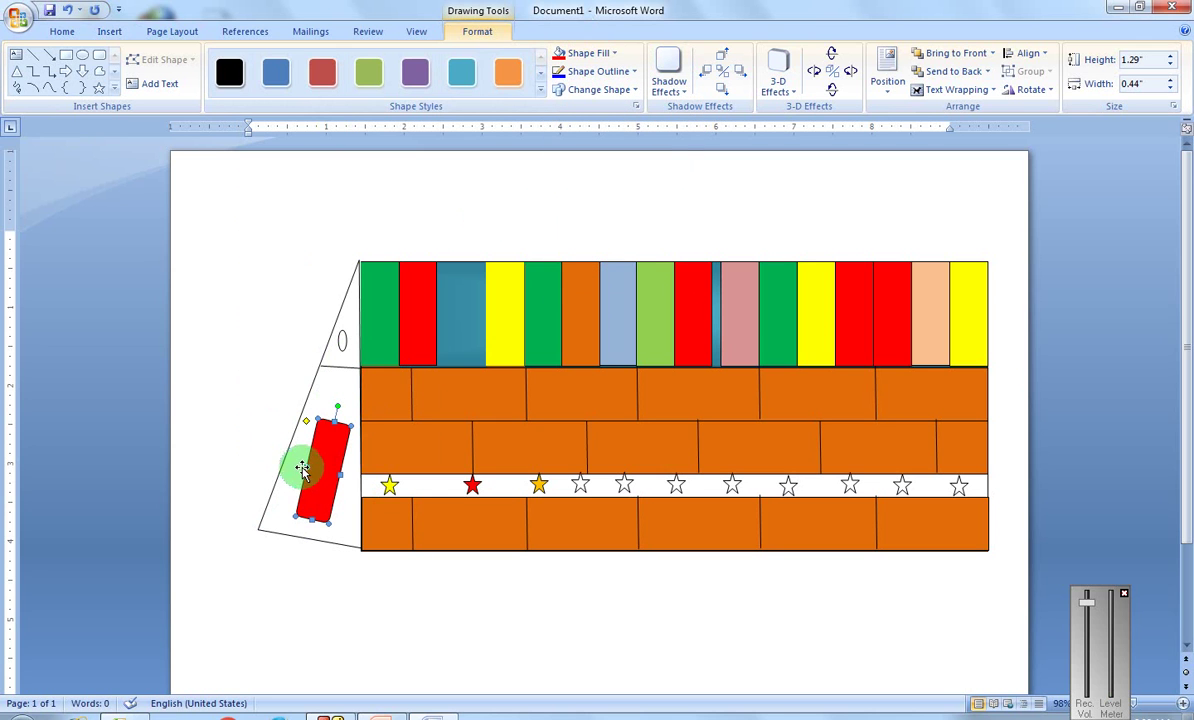
drag(307, 469, 297, 473)
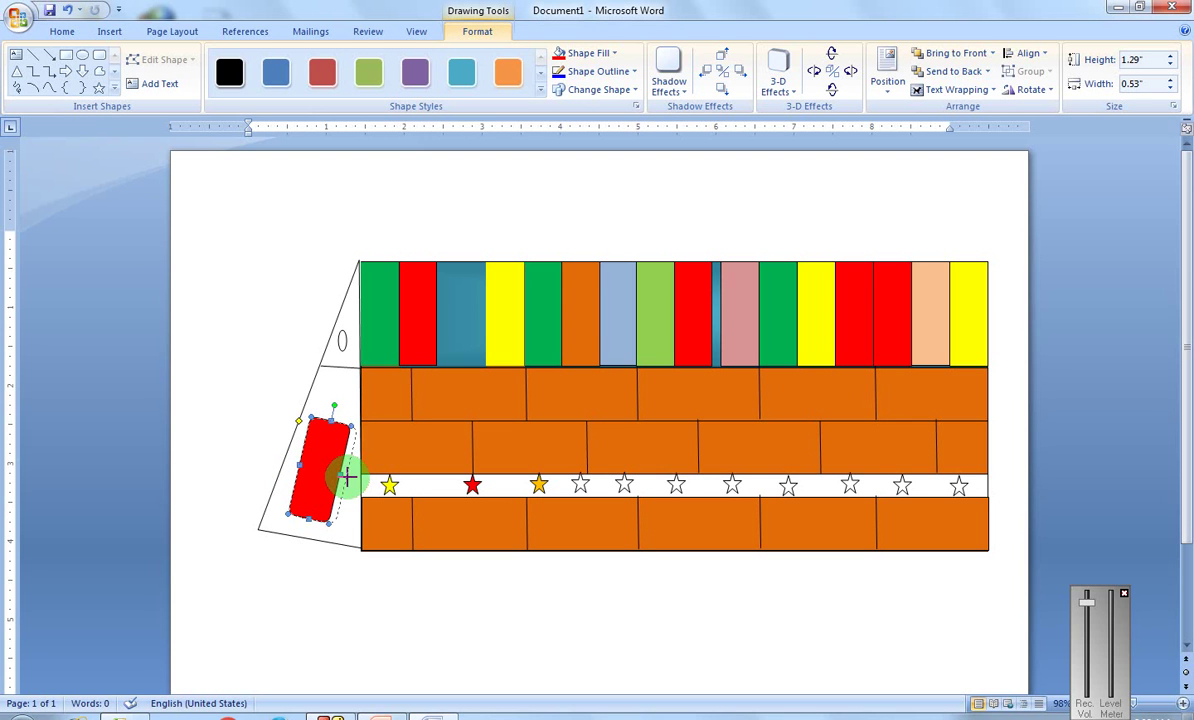
click(261, 413)
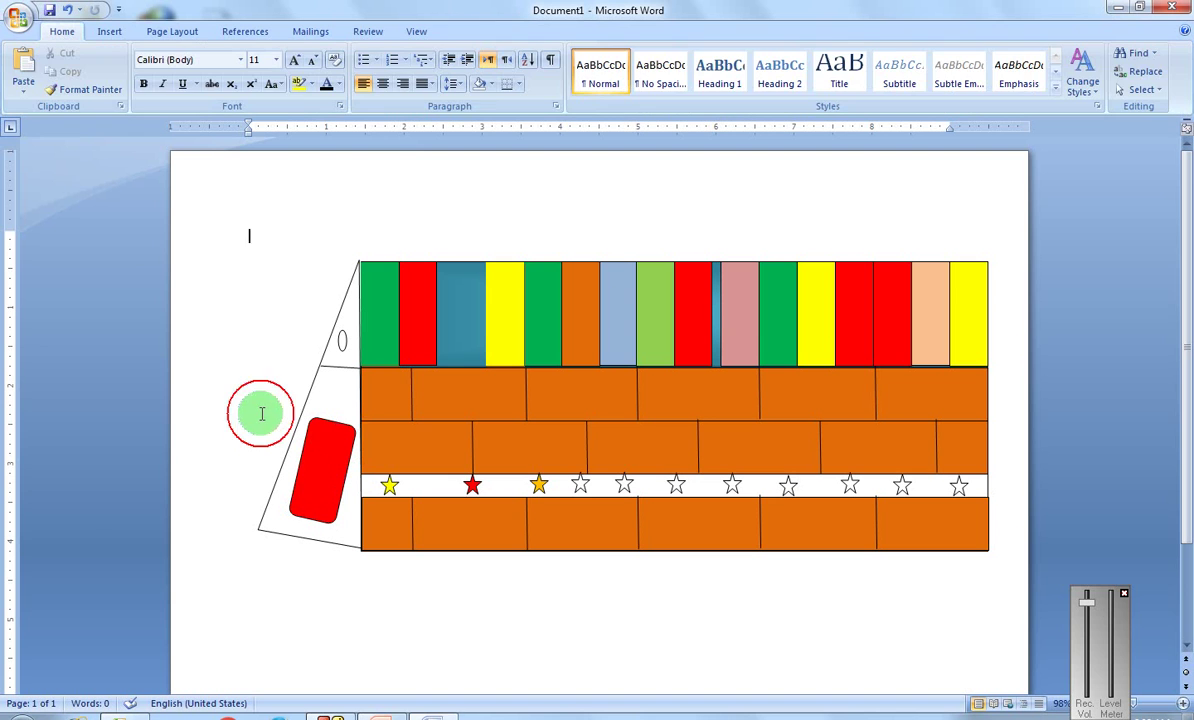
Step: Give the white triangular side panel a Yellow shape fill
click(330, 385)
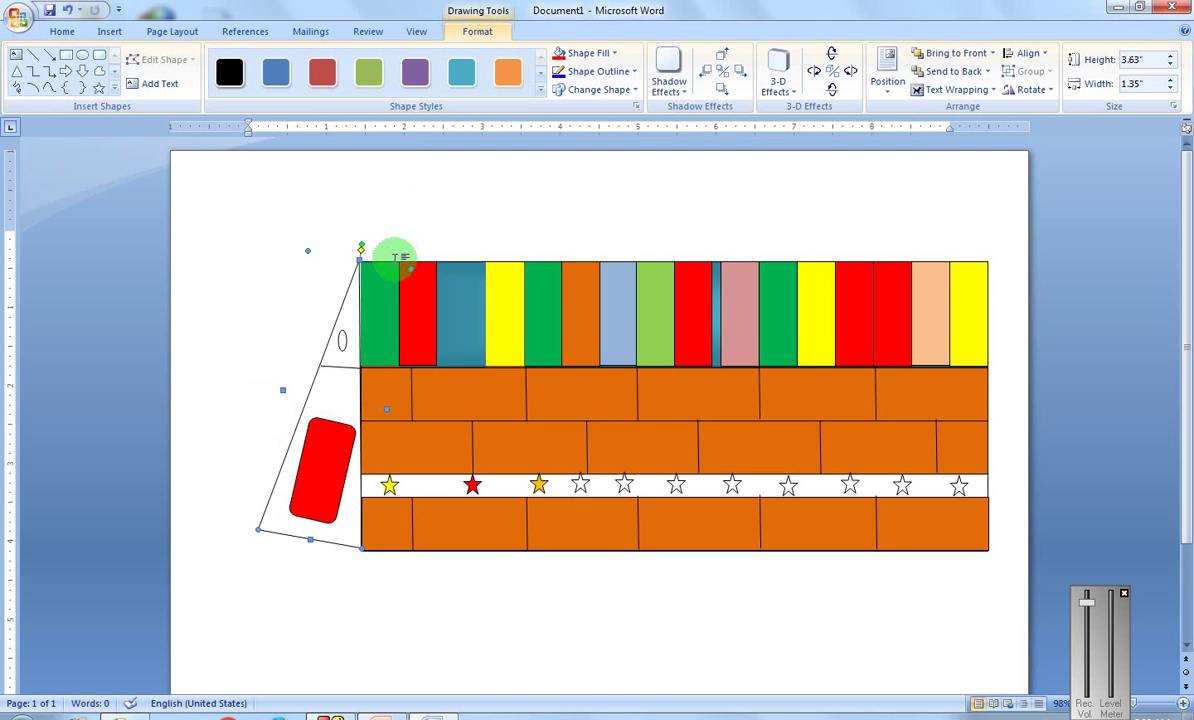
click(540, 95)
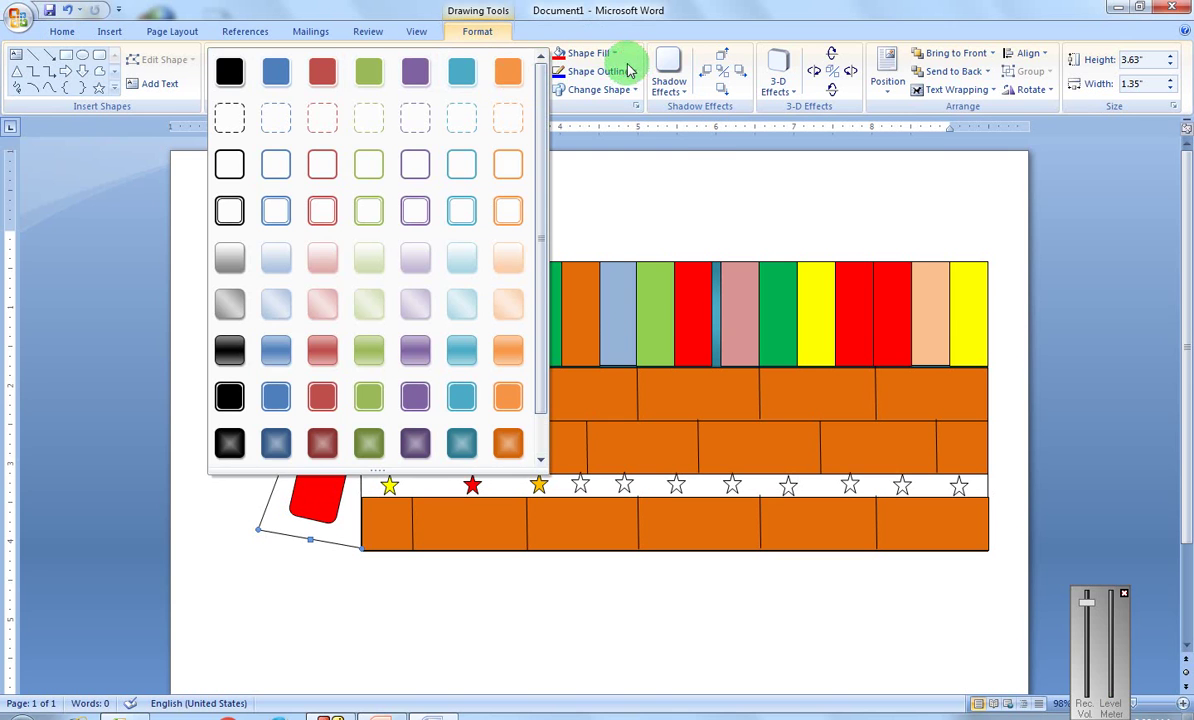
click(628, 70)
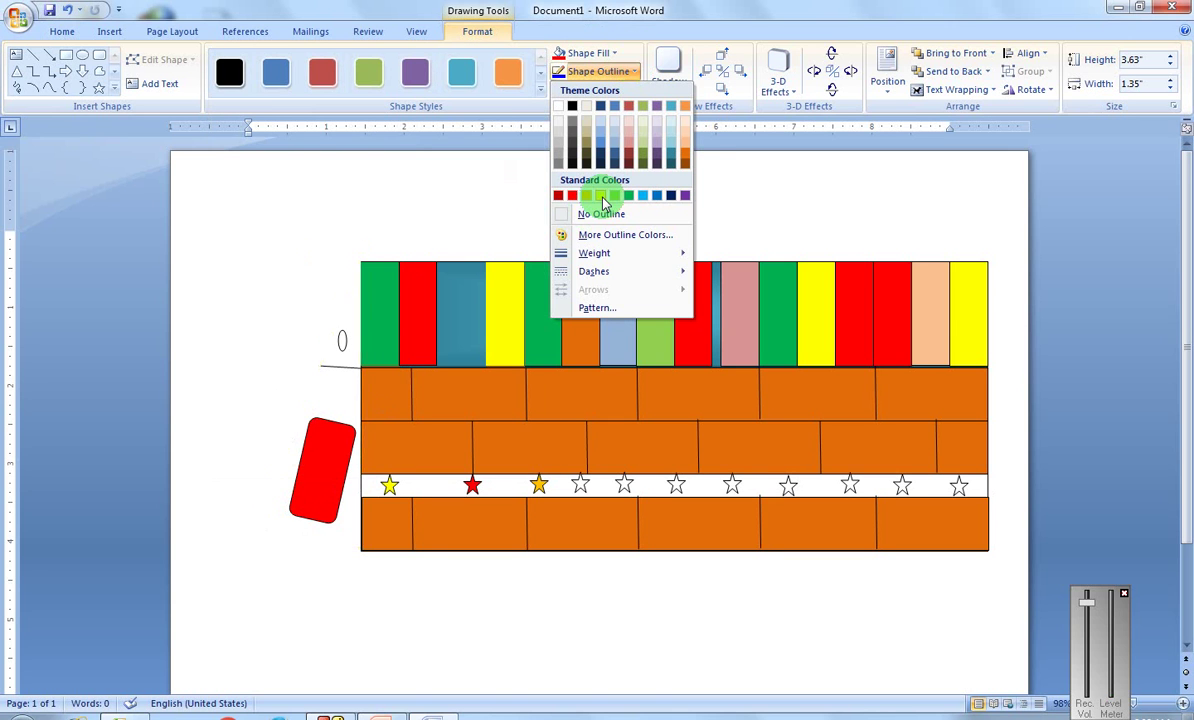
click(617, 52)
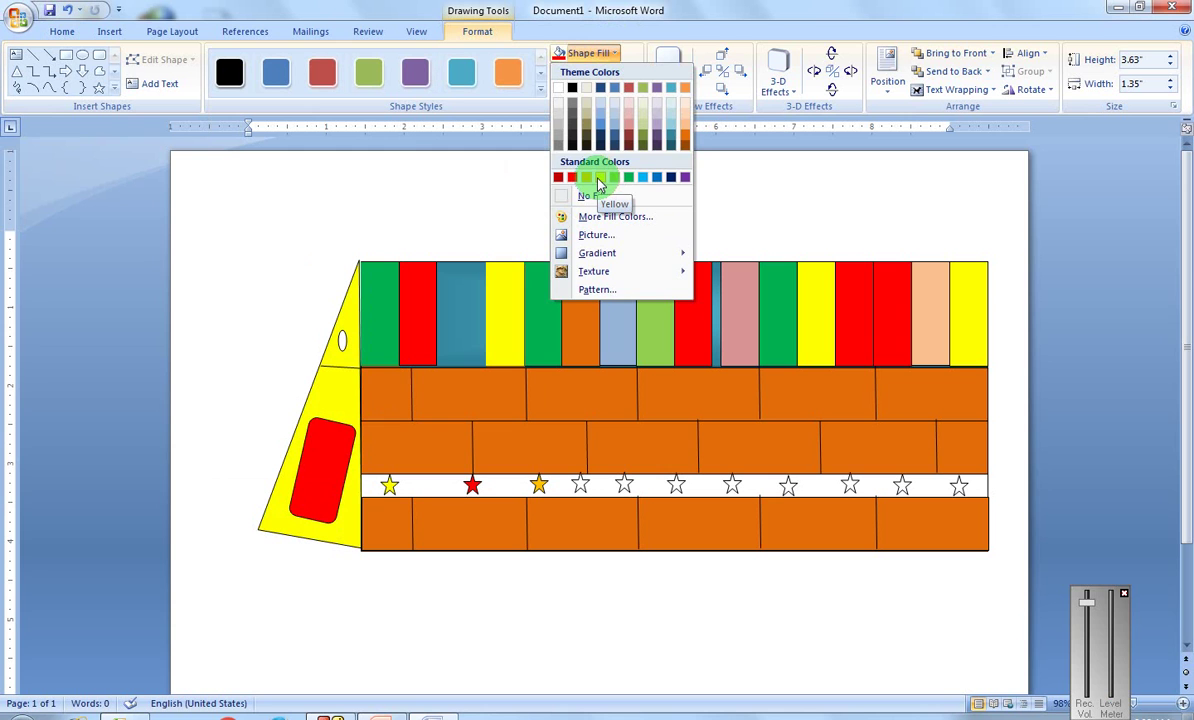
click(600, 178)
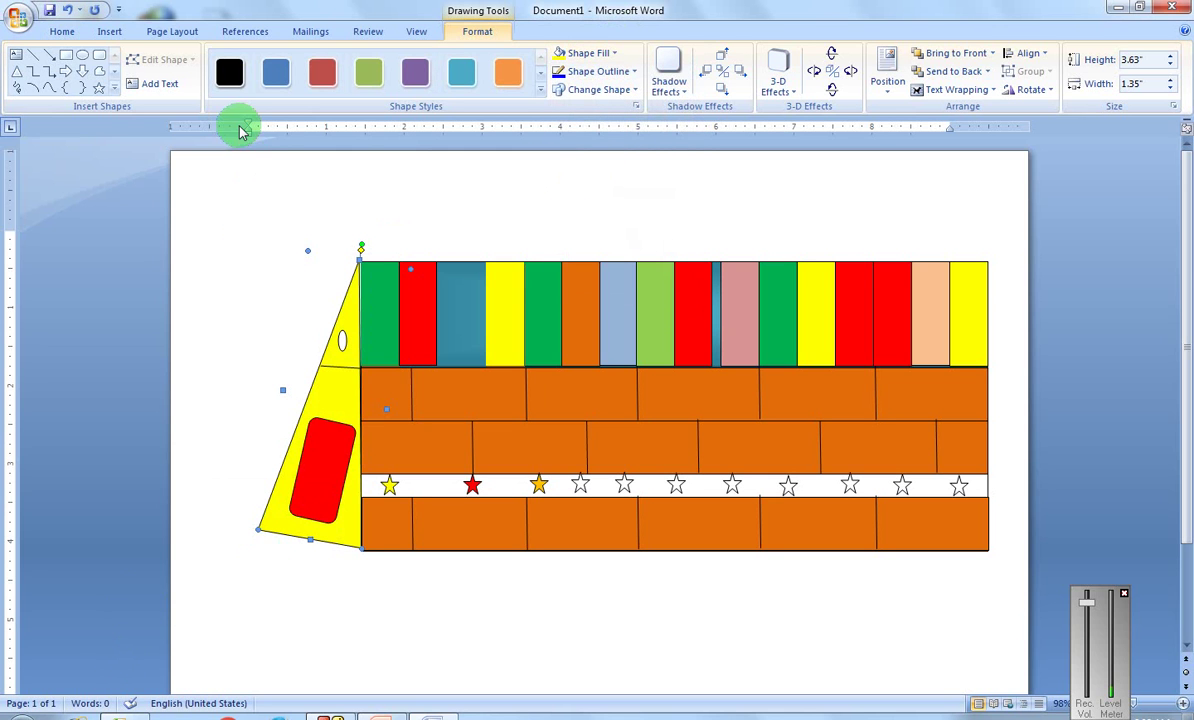
click(110, 32)
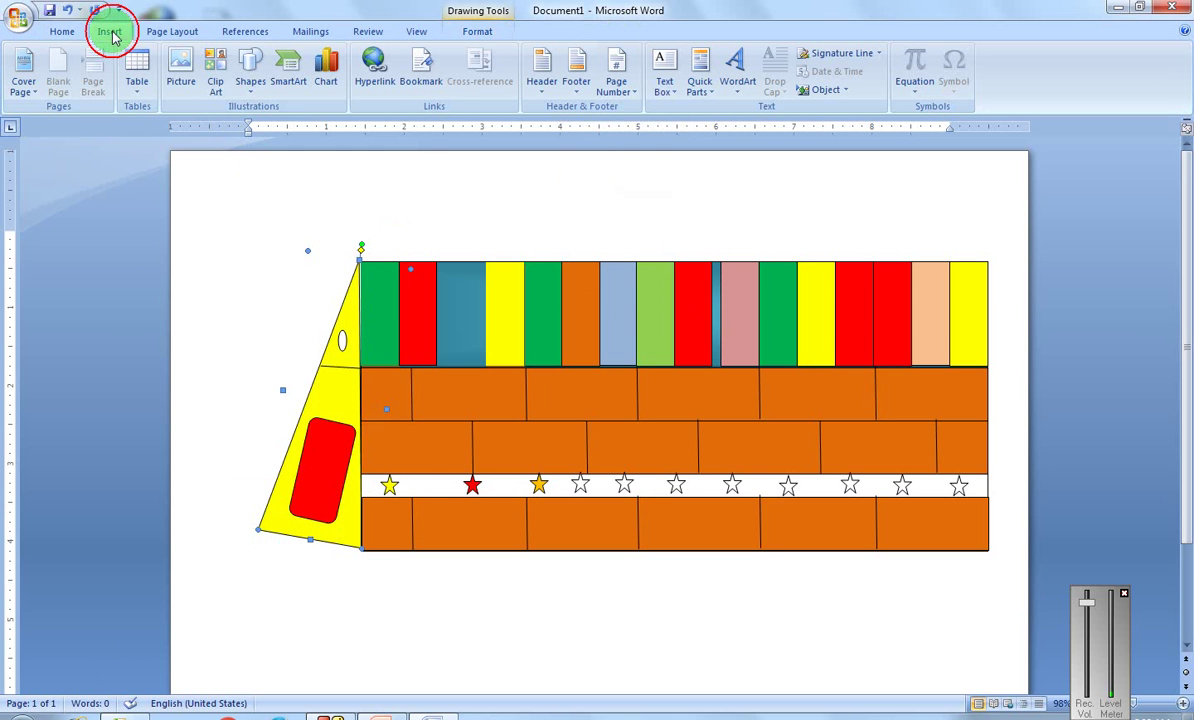
Step: Draw a thin wavy freeform line trailing down-left from the yellow panel's lower-left corner
click(247, 72)
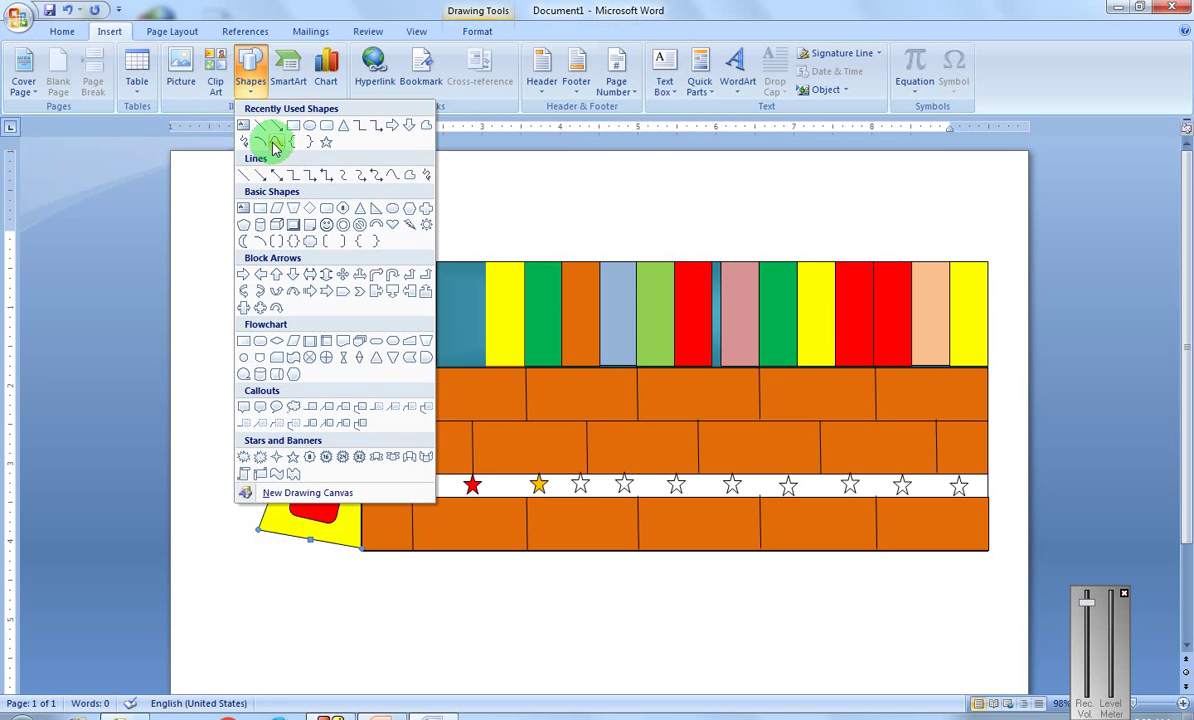
click(275, 145)
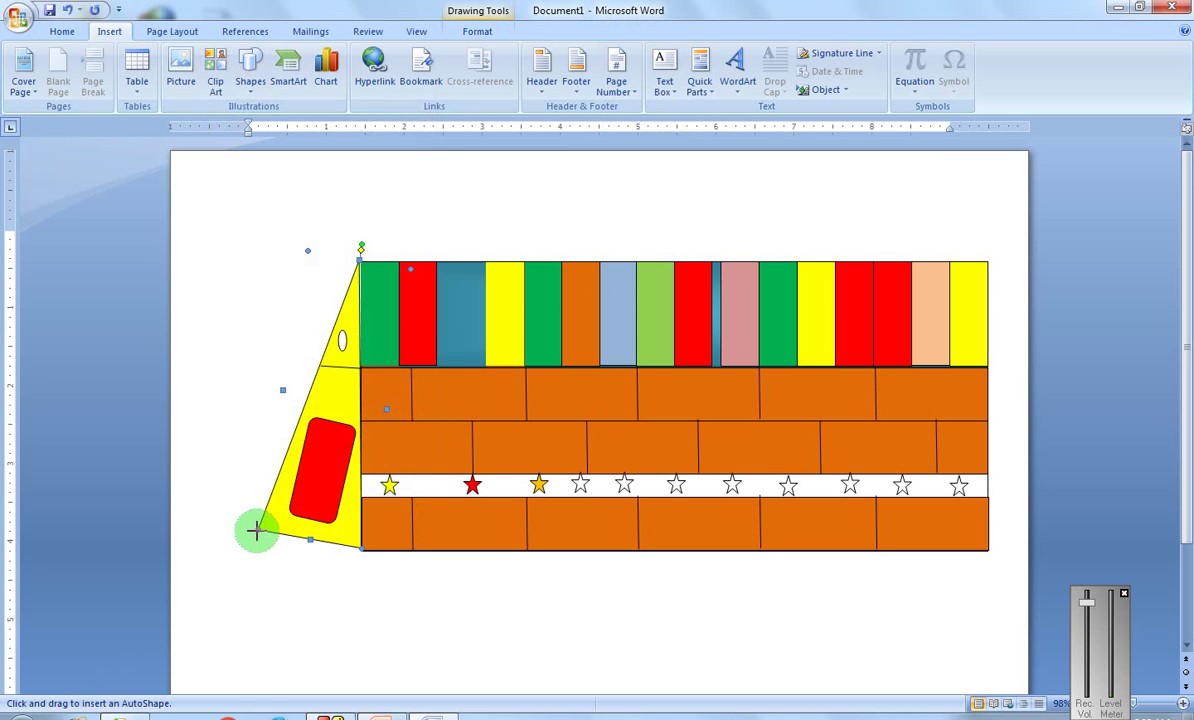
drag(255, 529, 243, 543)
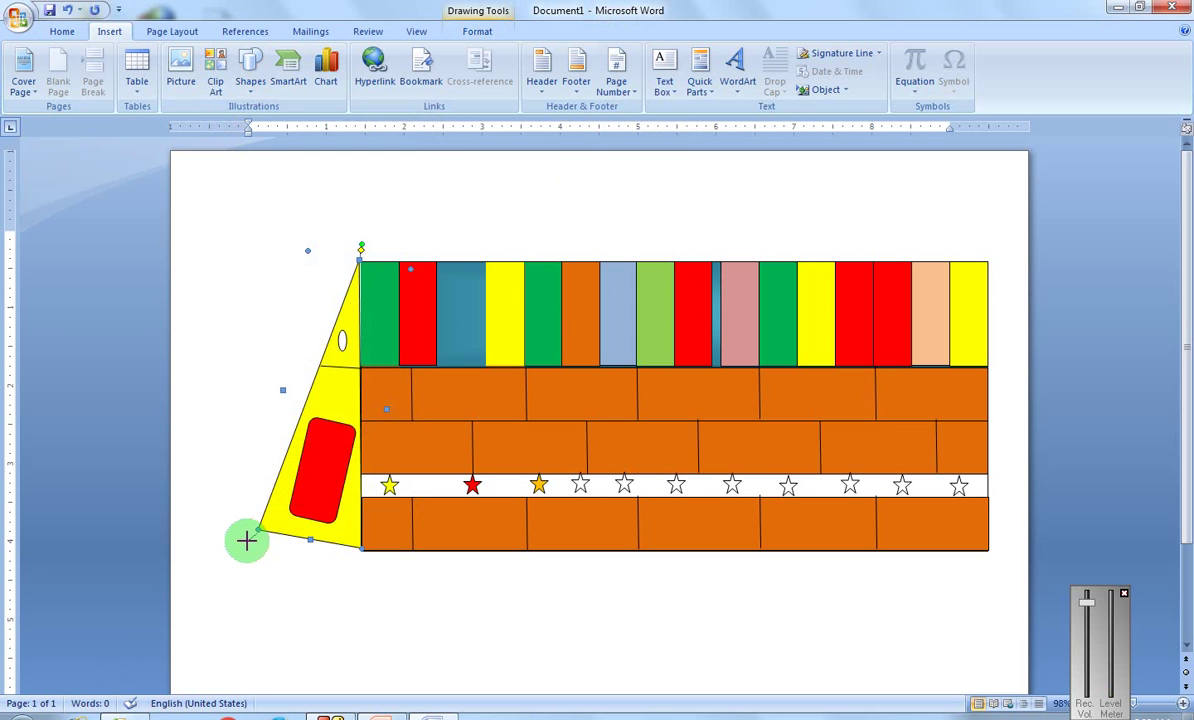
click(247, 540)
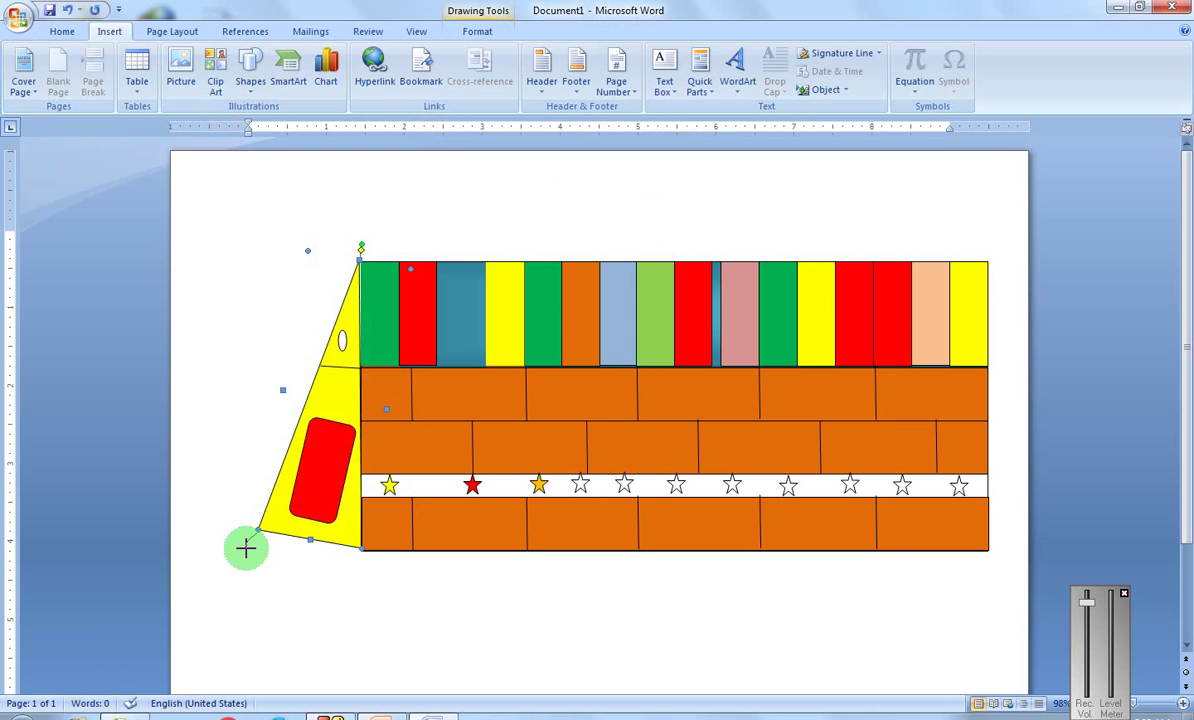
click(247, 550)
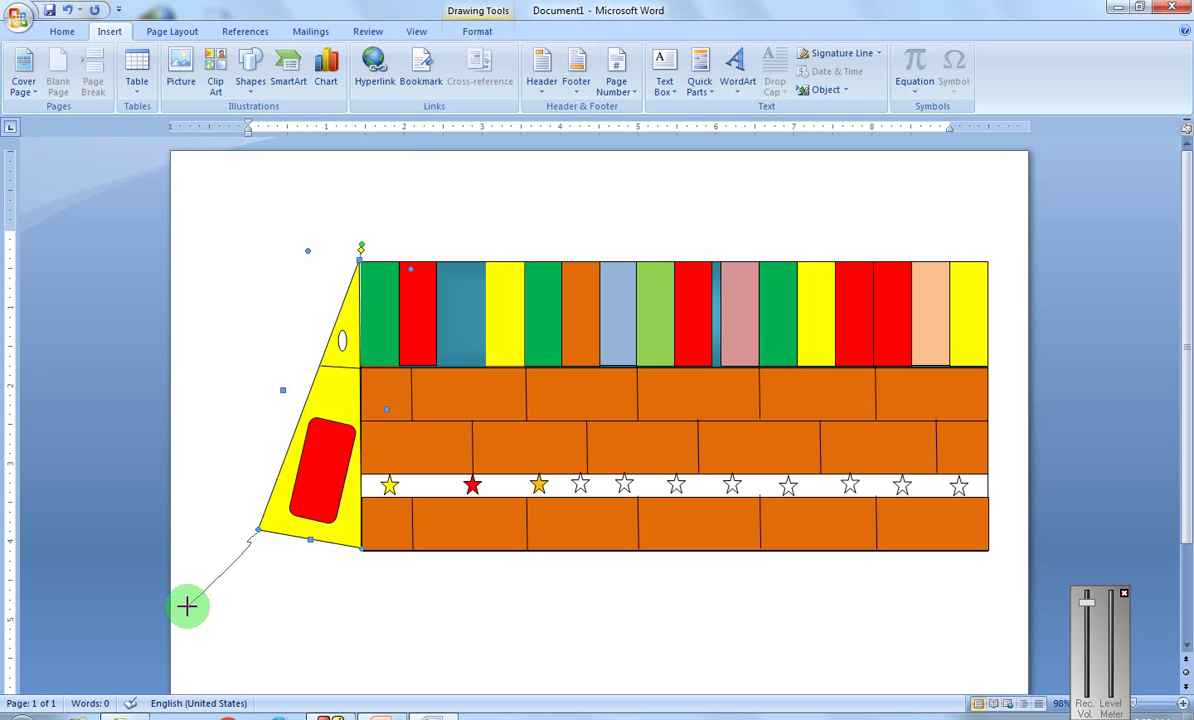
drag(179, 605, 248, 385)
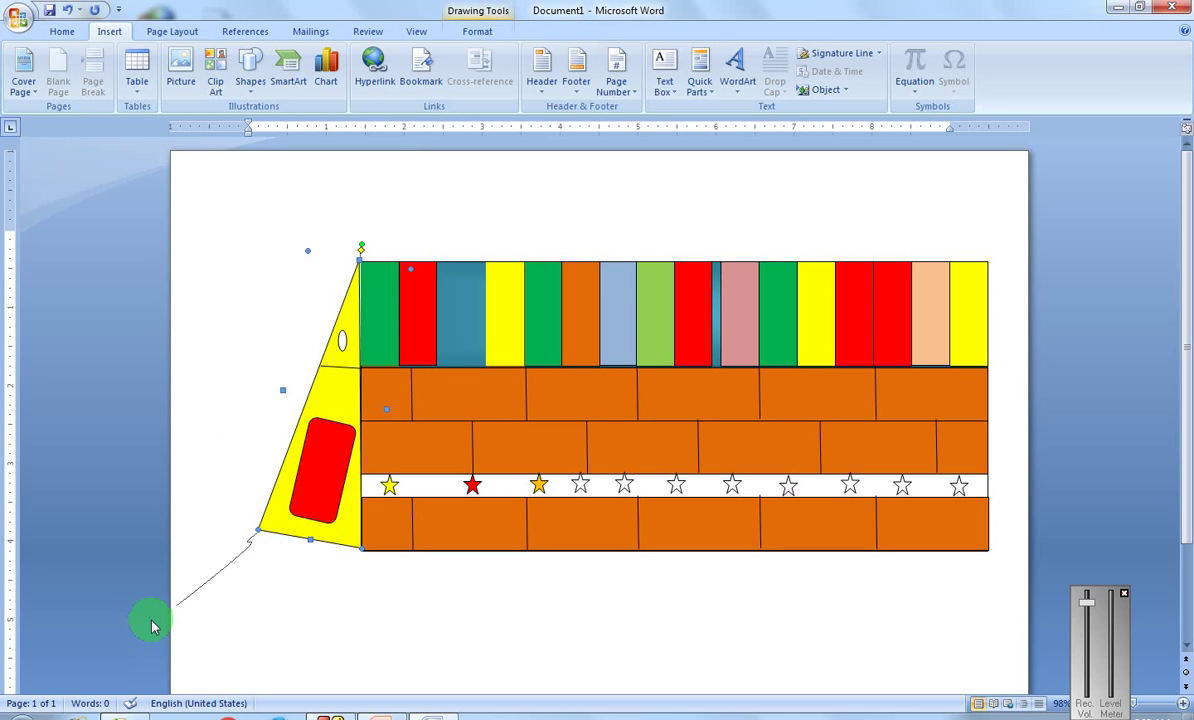
double_click(151, 620)
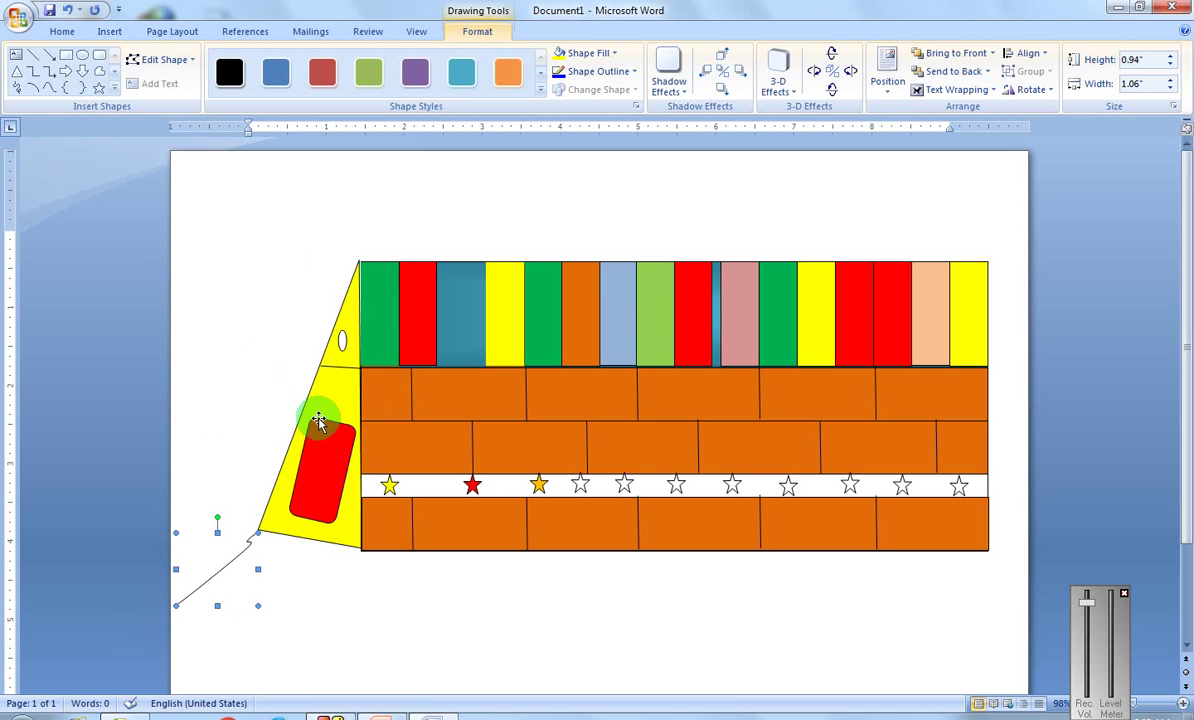
Step: Duplicate the freeform line with Ctrl+D and nudge the copy onto the panel's bottom-right corner
key(ctrl+d)
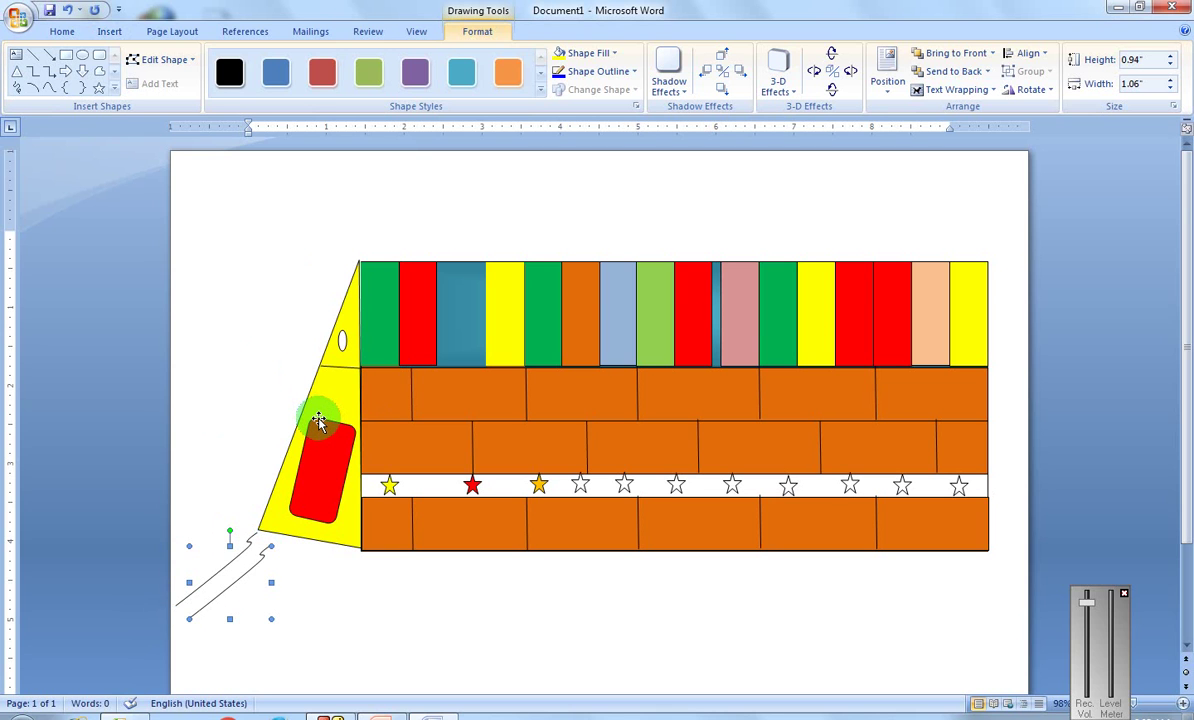
key(Right)
key(Right)
key(Right)
key(Right)
key(Right)
key(Right)
key(Down)
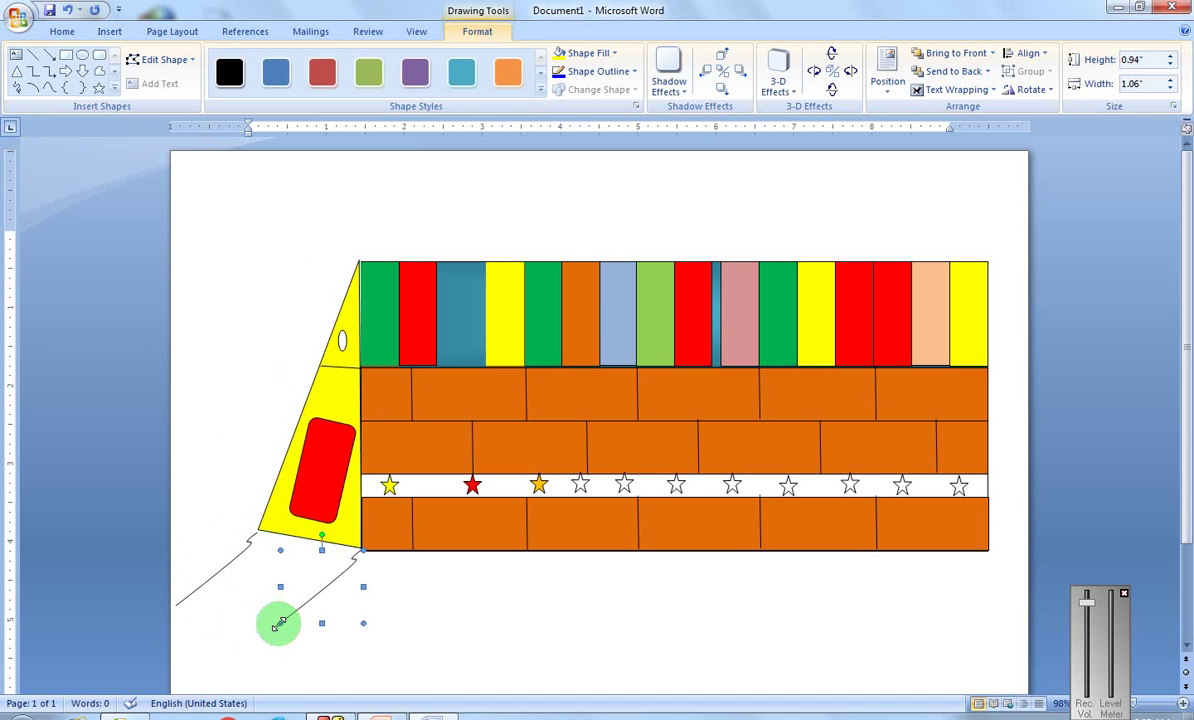
click(226, 660)
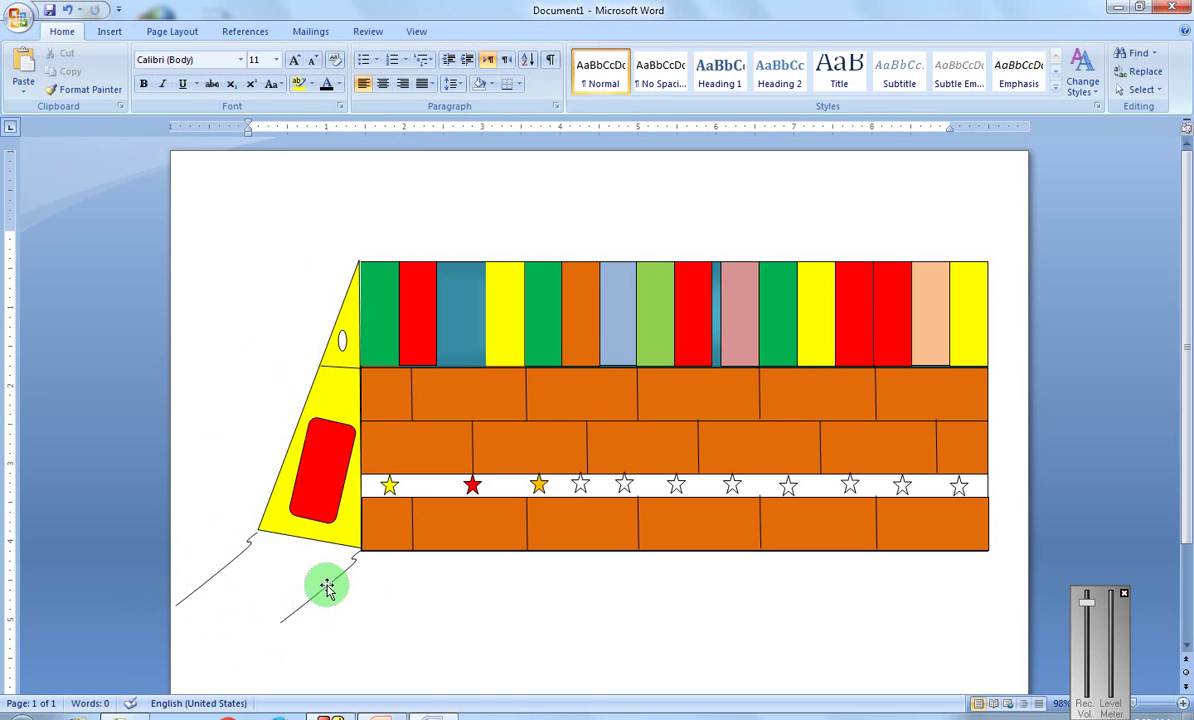
Step: Lengthen the copied line down-left, then cancel the Save dialog
click(327, 588)
drag(280, 621, 277, 628)
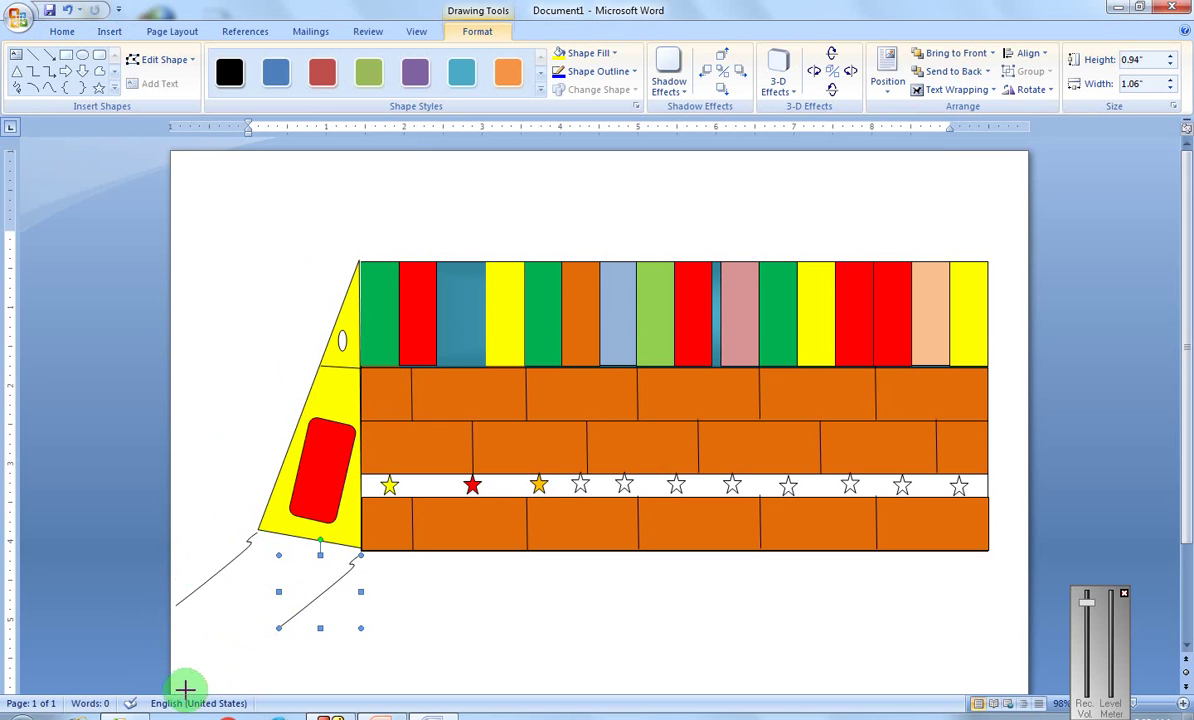
drag(185, 688, 166, 607)
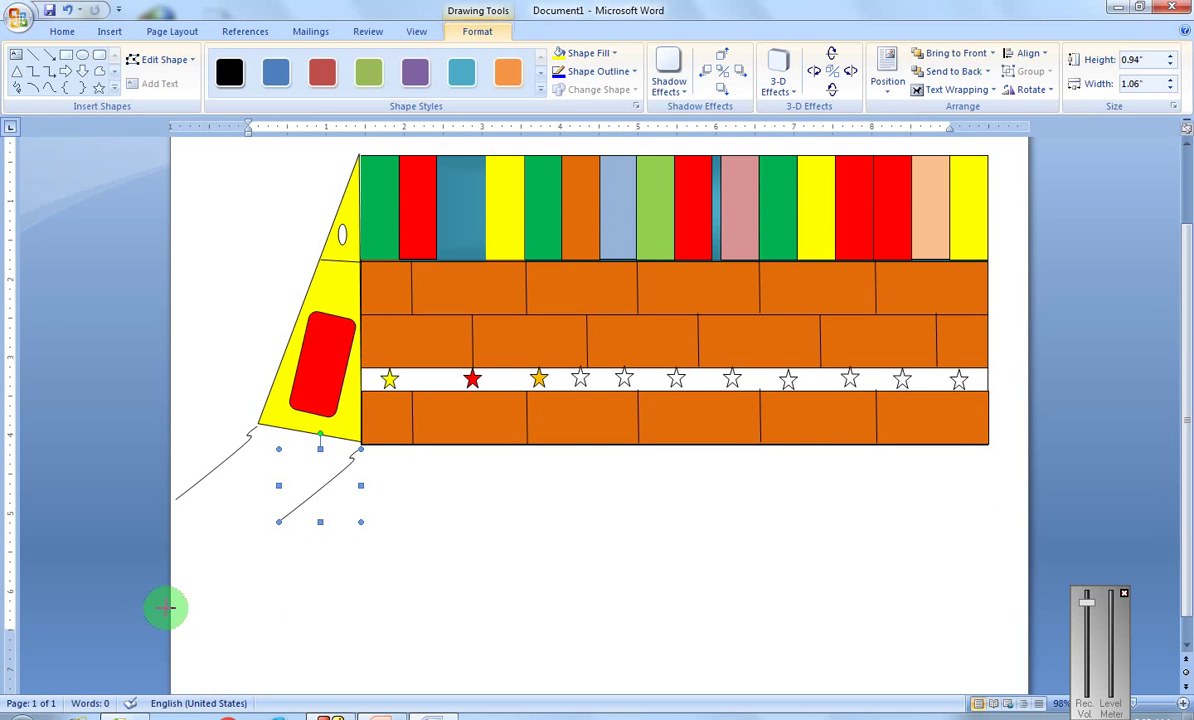
drag(166, 607, 163, 605)
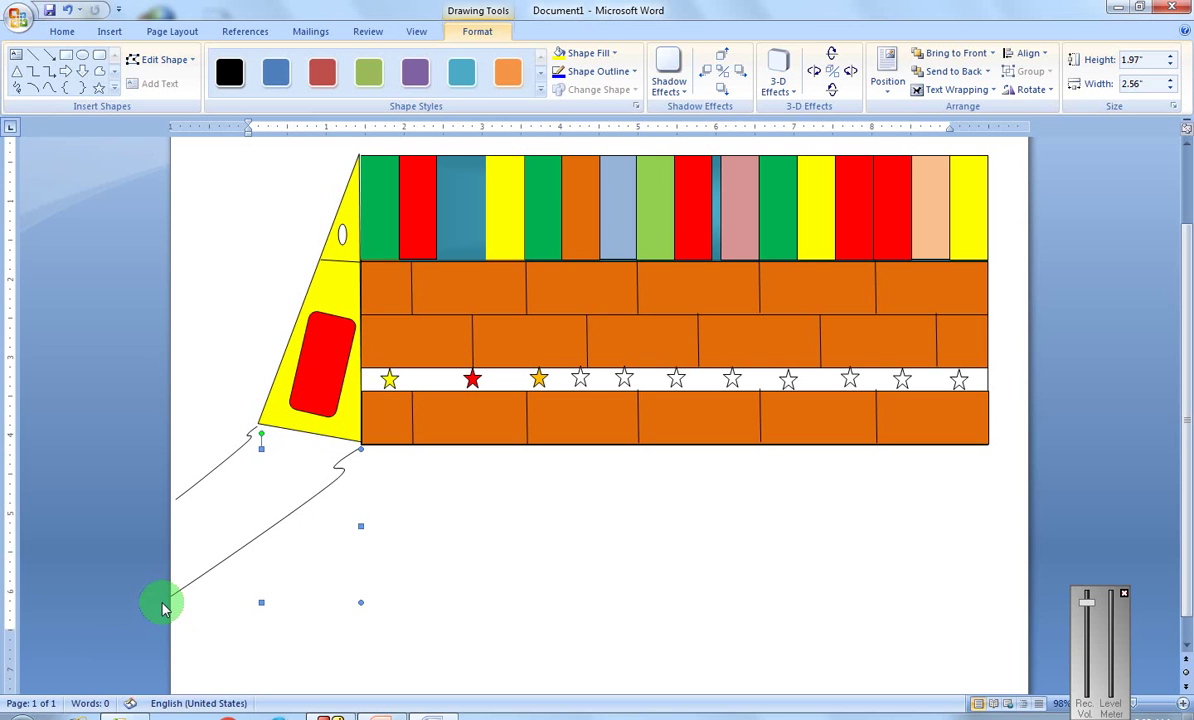
click(370, 620)
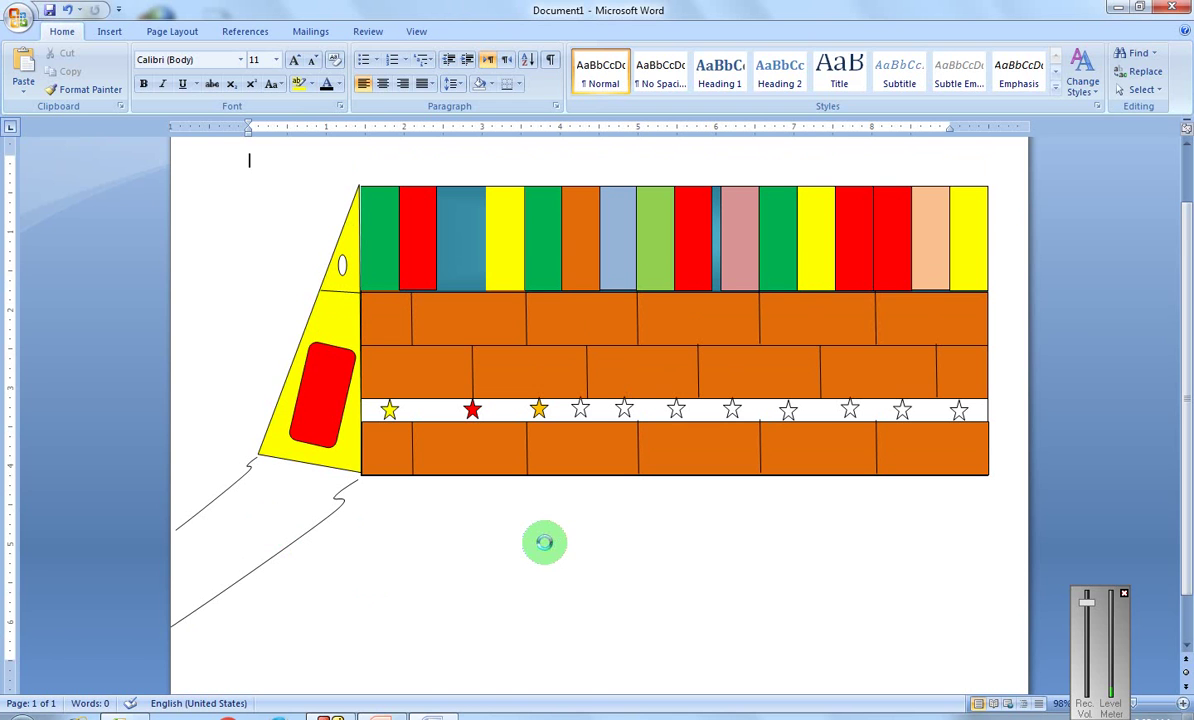
key(ctrl+s)
click(541, 390)
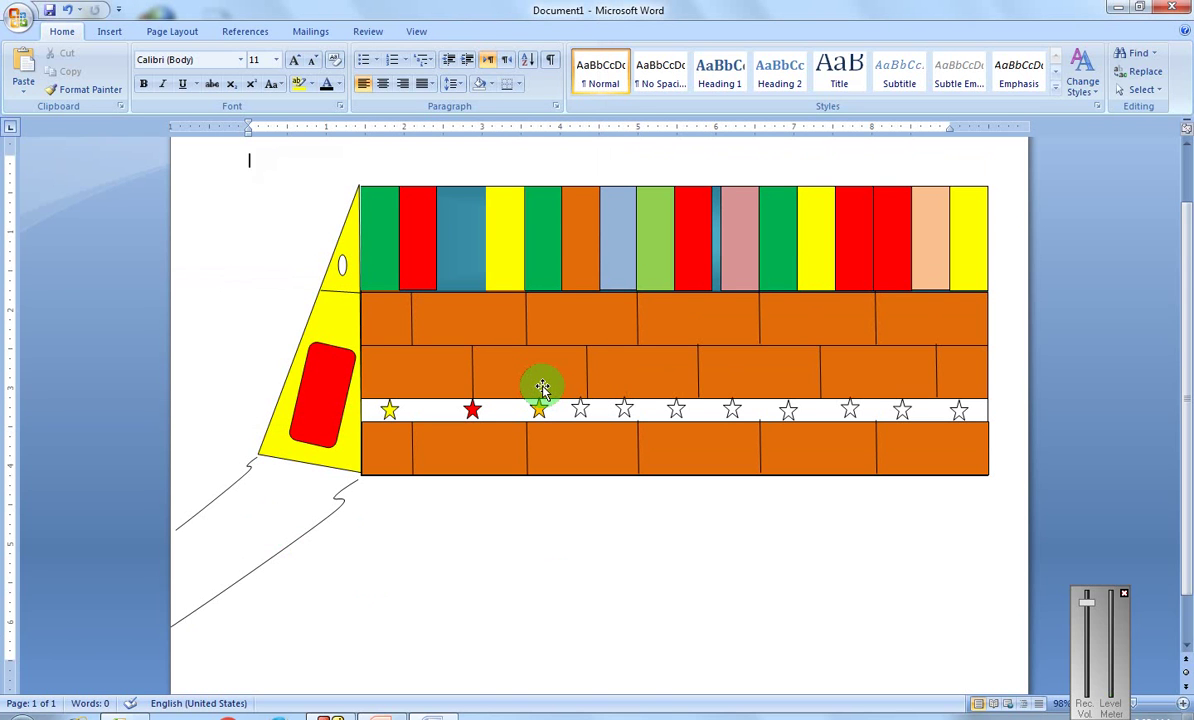